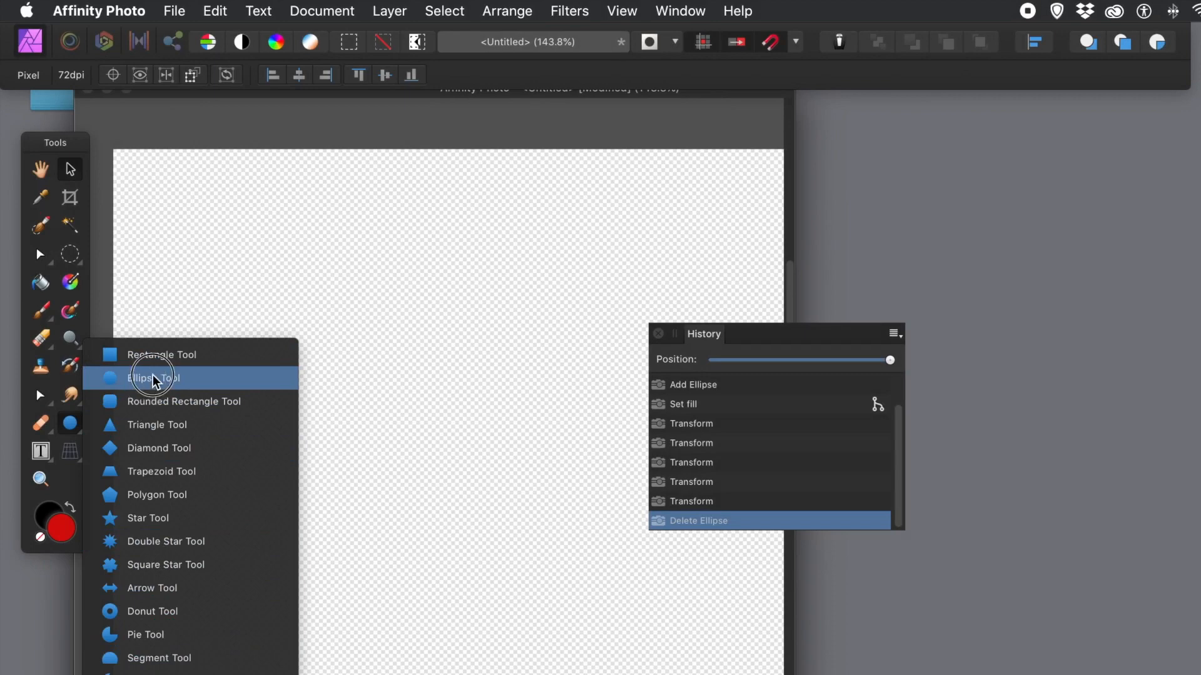
Draw a large red ellipse in the middle of the blank canvas and check its fill colour settings
{"action": "left_click", "coordinate": [153, 379]}
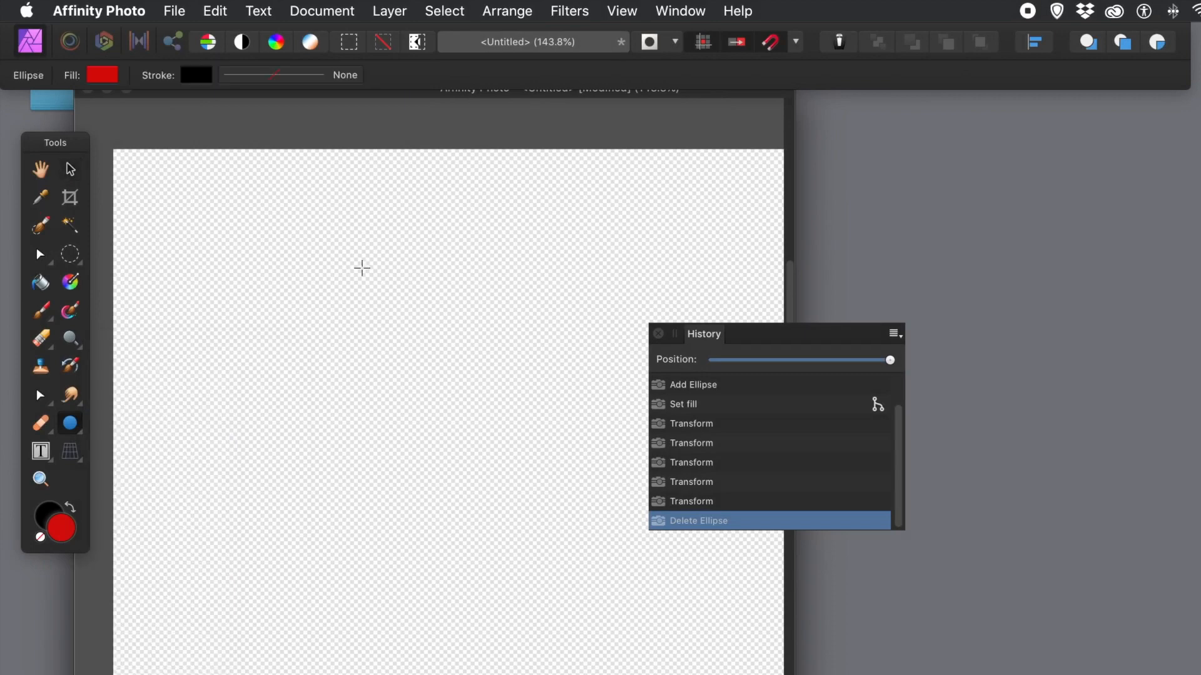
{"action": "left_click", "coordinate": [260, 254]}
{"action": "left_click_drag", "start_coordinate": [260, 253], "coordinate": [597, 603]}
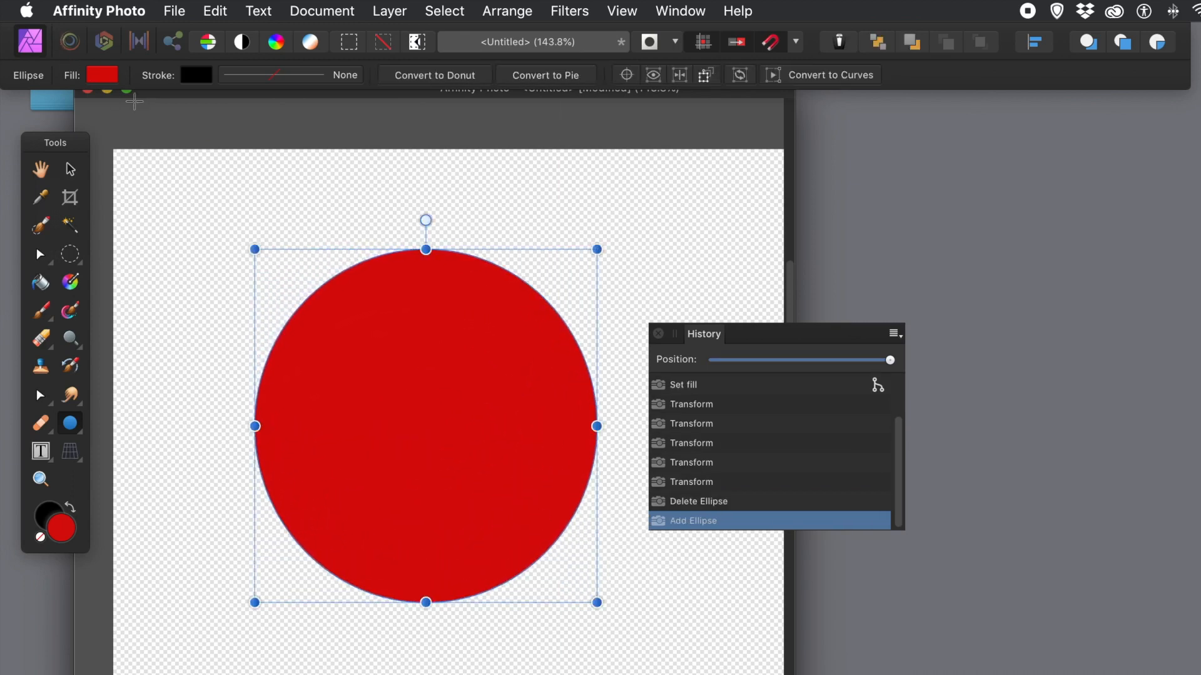
{"action": "left_click", "coordinate": [110, 78]}
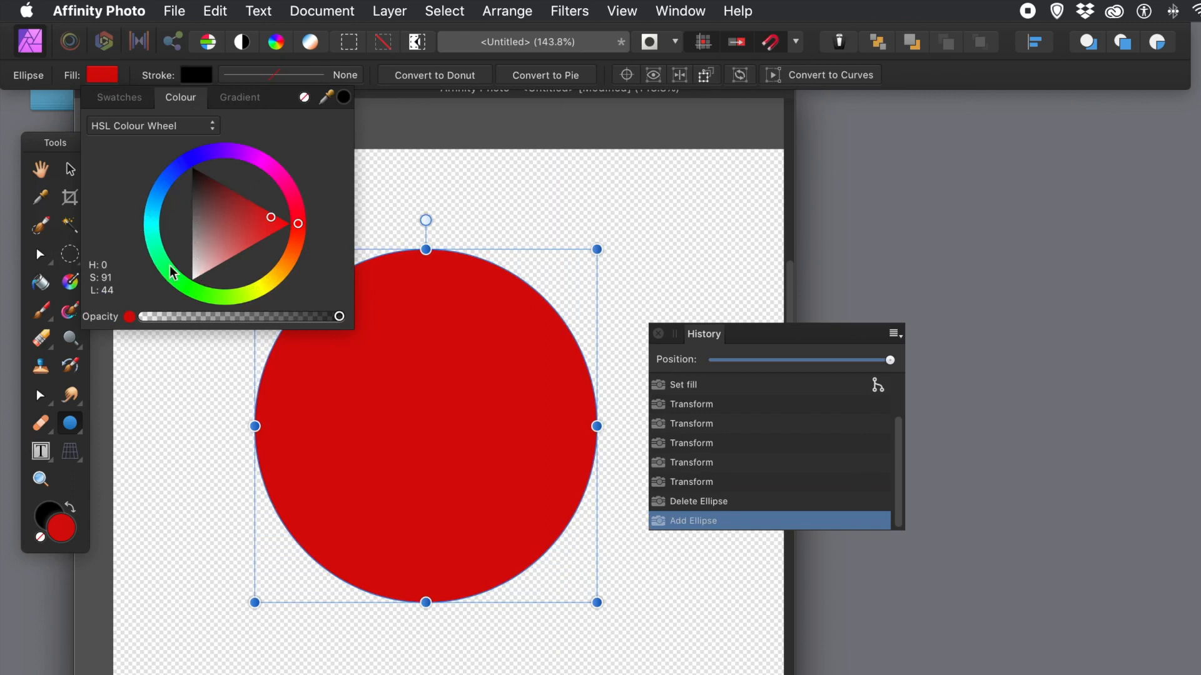
{"action": "left_click", "coordinate": [496, 62]}
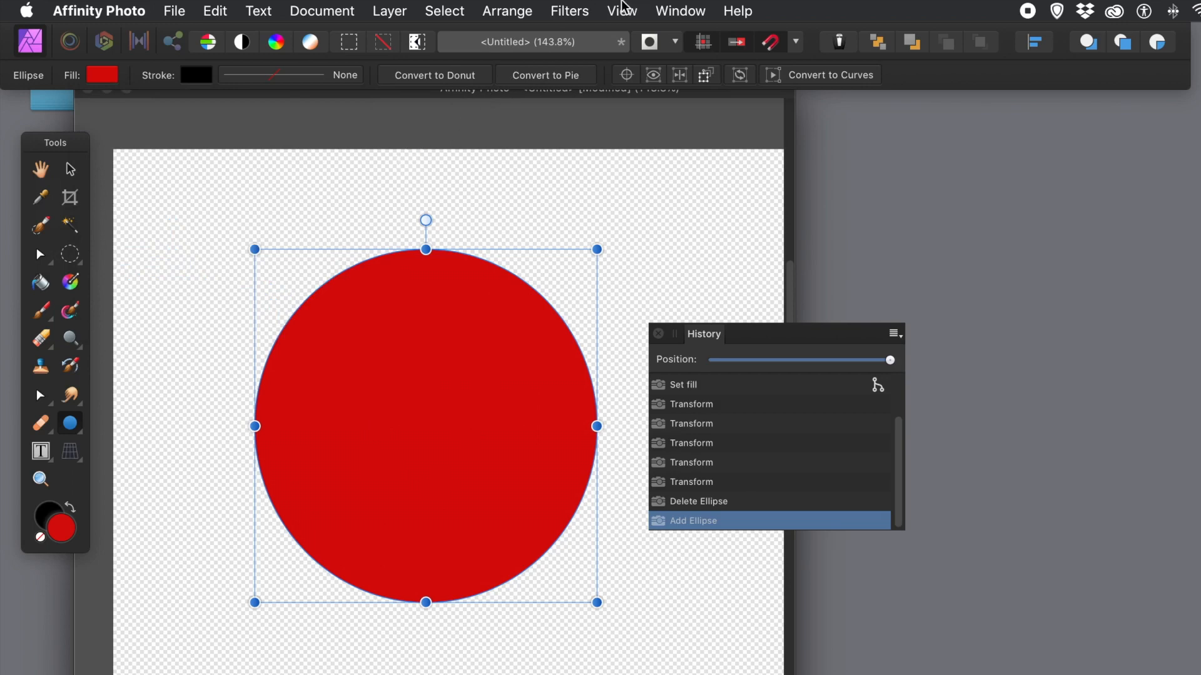
Apply the Average blur filter to the red ellipse
{"action": "left_click", "coordinate": [579, 16]}
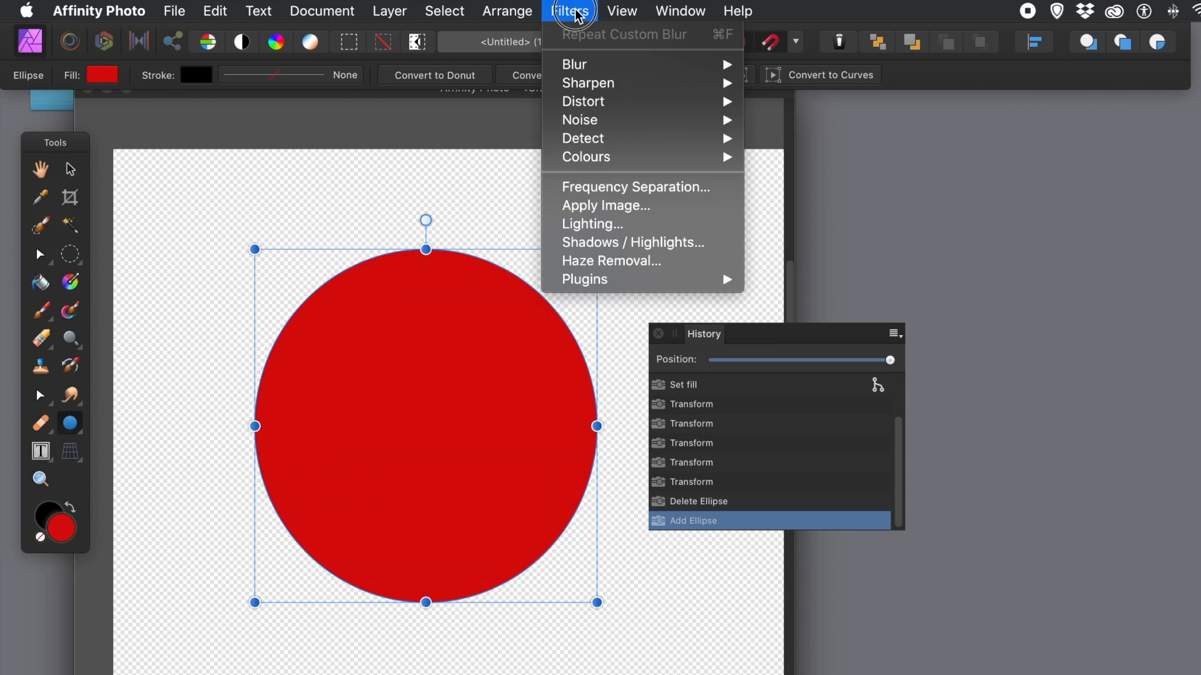
{"action": "left_click", "coordinate": [586, 65]}
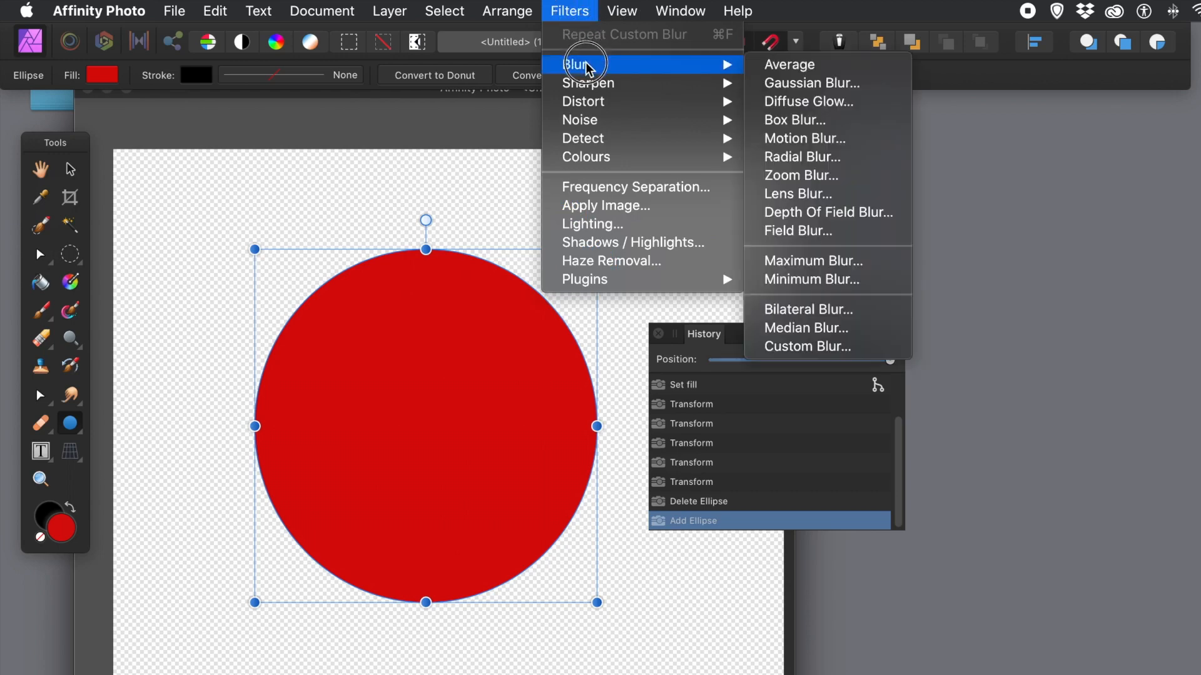
{"action": "left_click", "coordinate": [828, 65]}
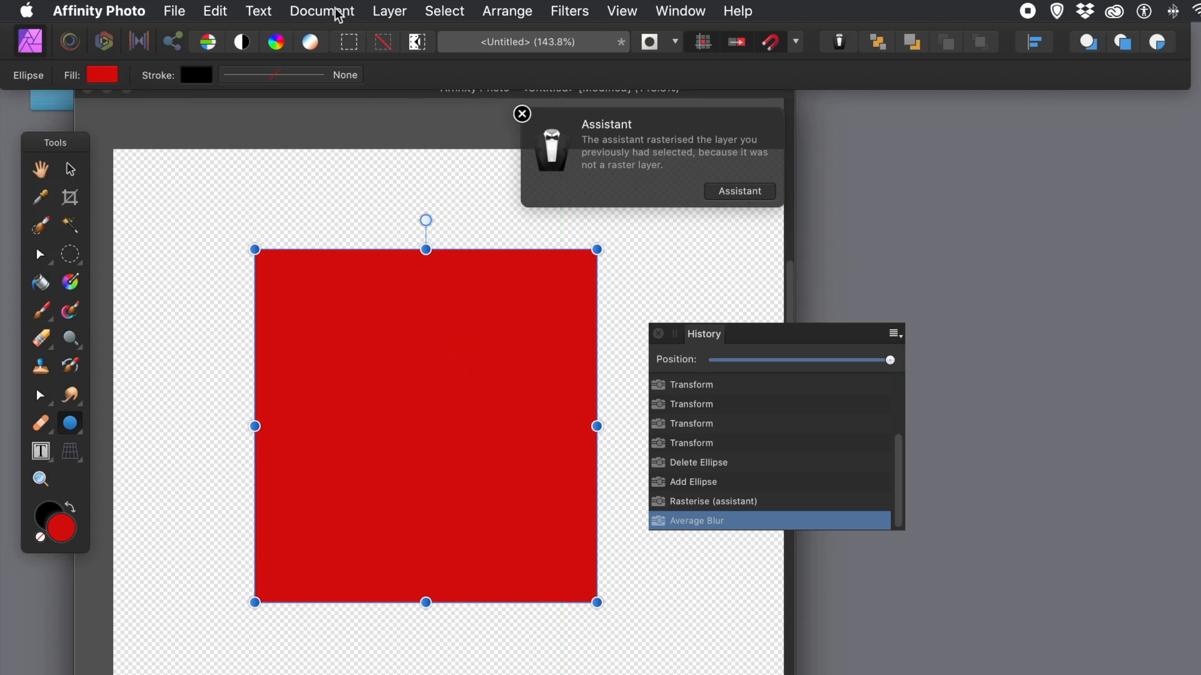
Try fading the Average blur at 51% with the Hard Light blend mode, then cancel the fade
{"action": "left_click", "coordinate": [388, 13]}
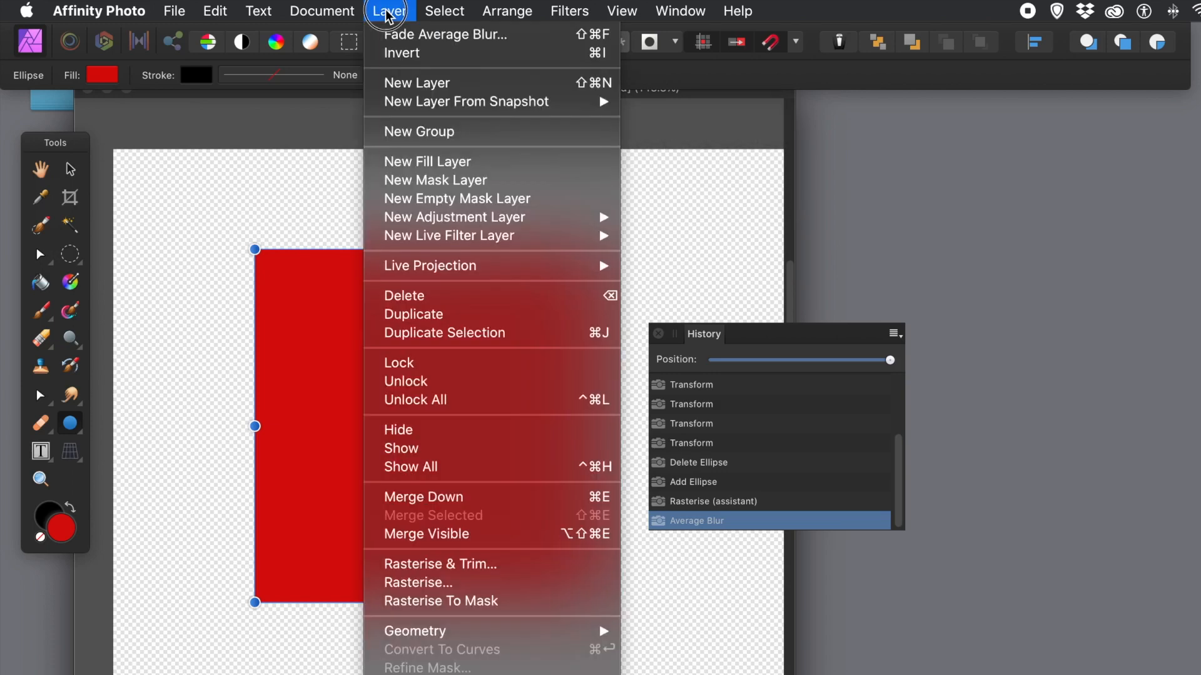
{"action": "left_click", "coordinate": [416, 46]}
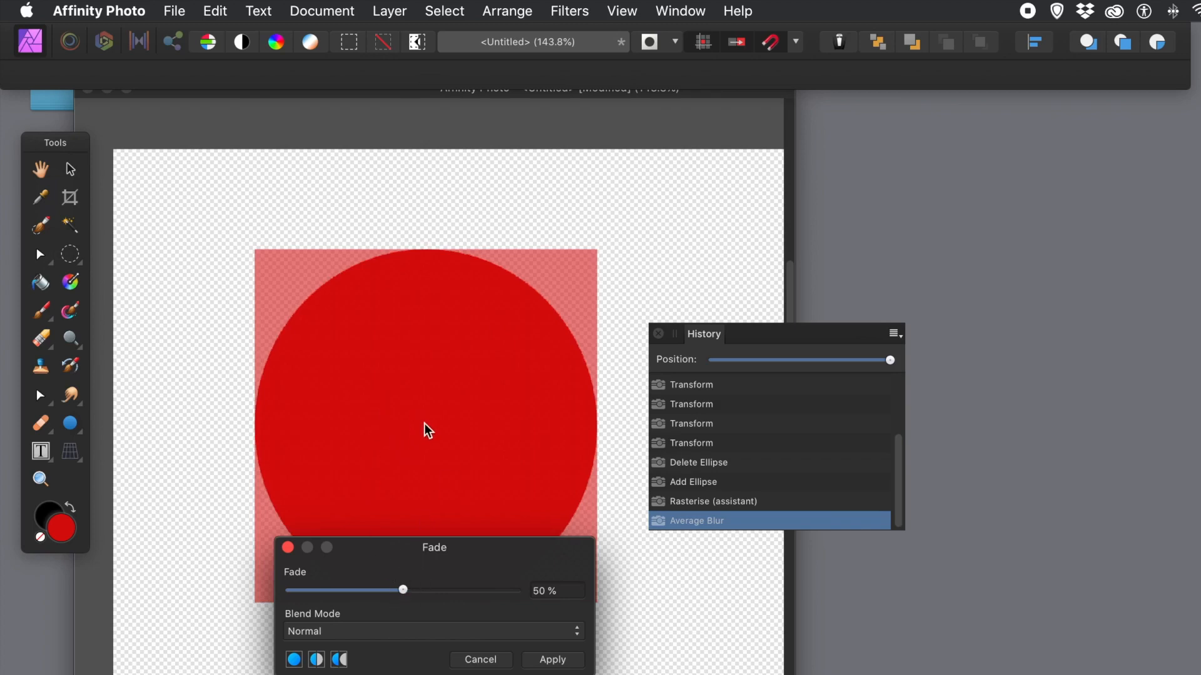
{"action": "left_click_drag", "start_coordinate": [407, 547], "coordinate": [688, 366]}
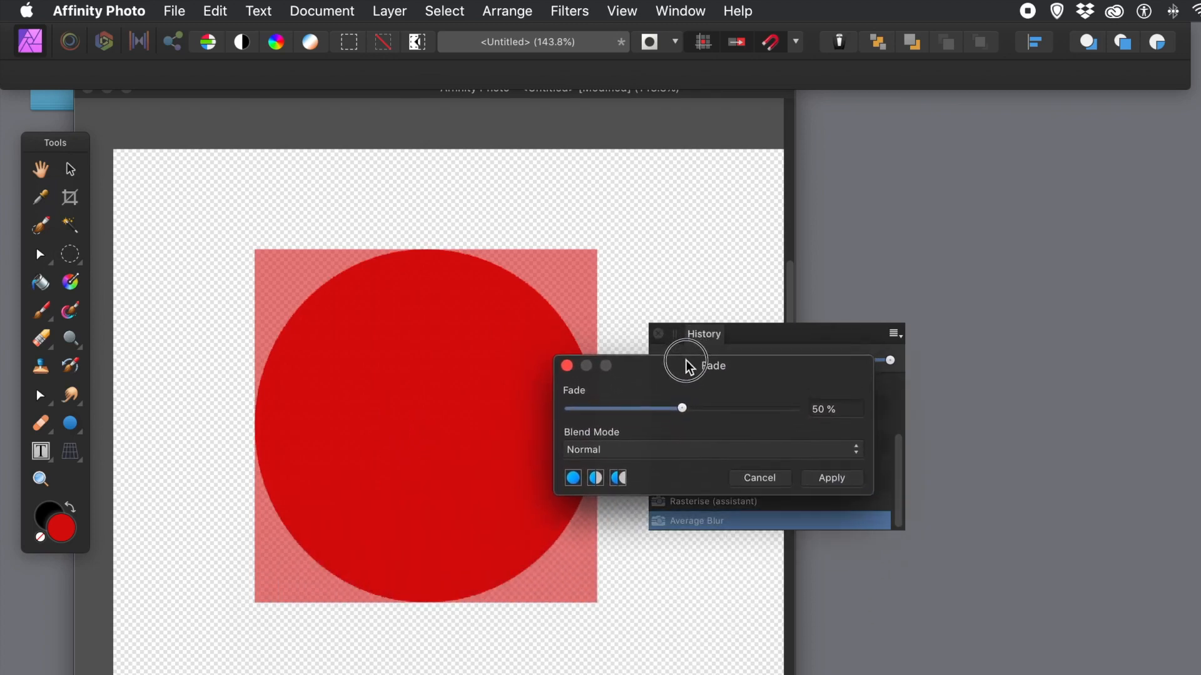
{"action": "left_click", "coordinate": [622, 450]}
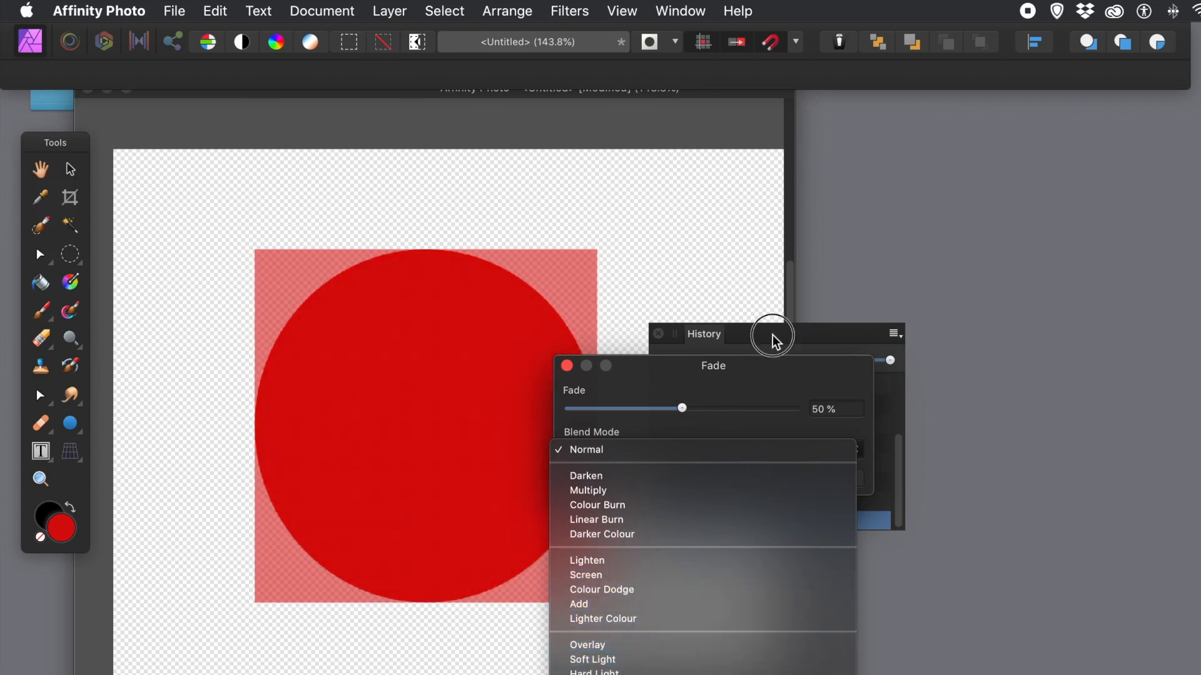
{"action": "left_click", "coordinate": [771, 336]}
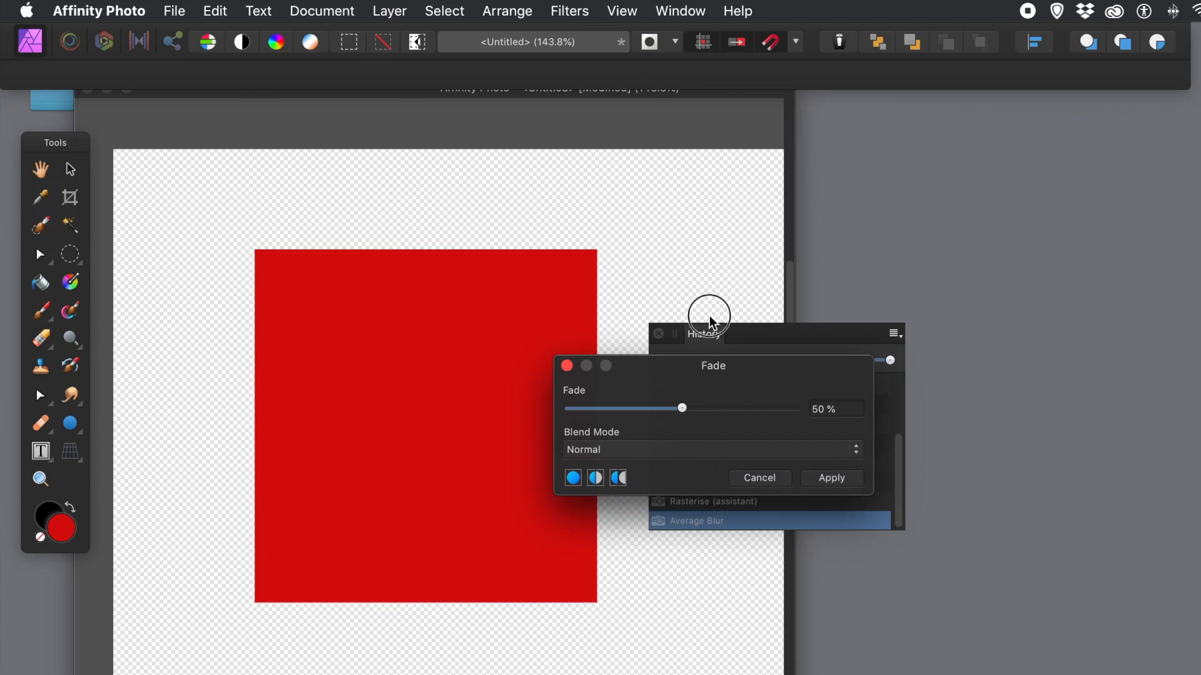
{"action": "left_click_drag", "start_coordinate": [657, 384], "coordinate": [561, 284]}
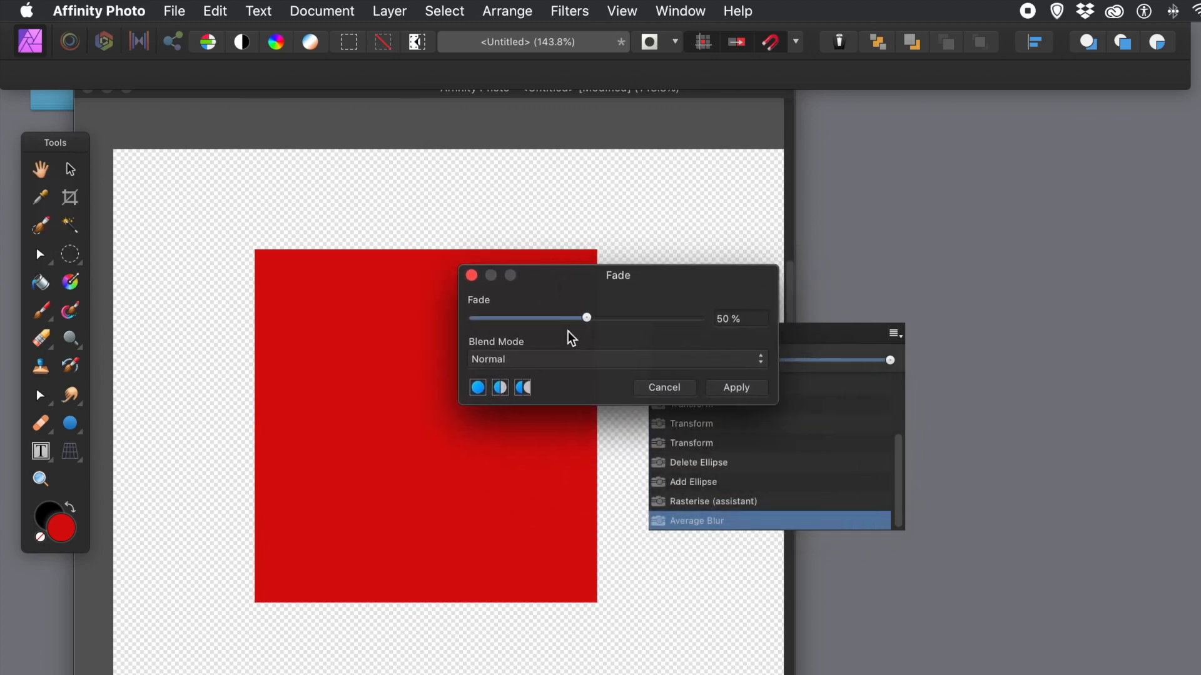
{"action": "left_click", "coordinate": [584, 359]}
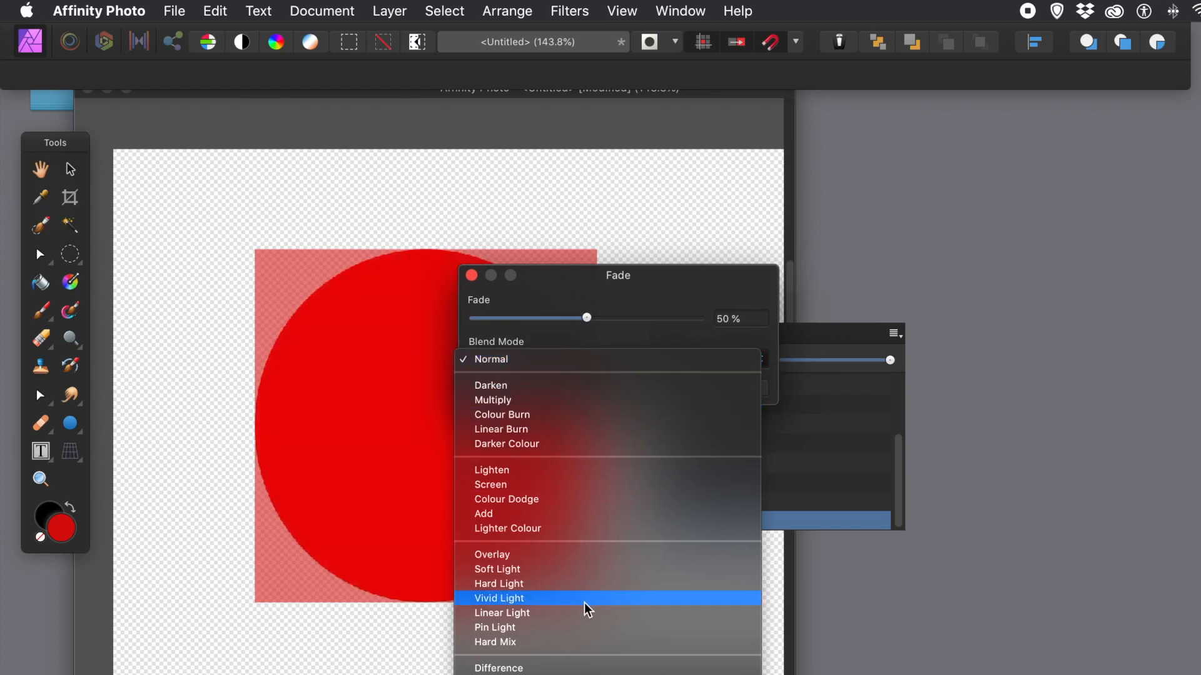
{"action": "left_click", "coordinate": [582, 585]}
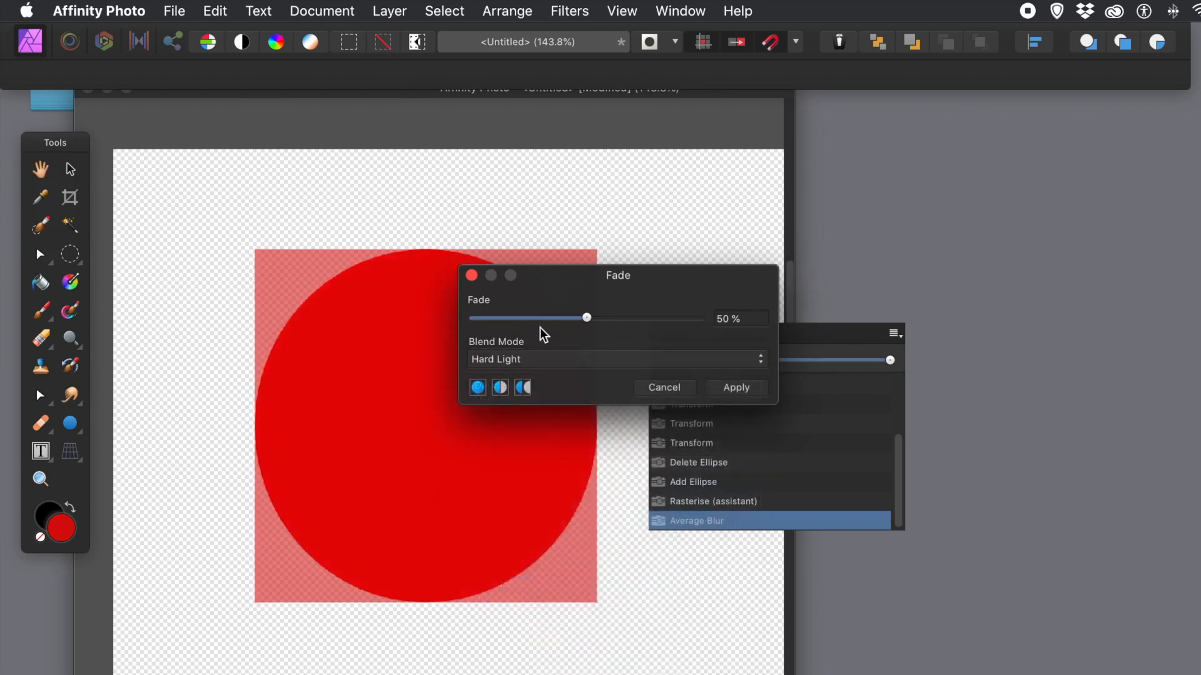
{"action": "mouse_move", "coordinate": [585, 318]}
{"action": "left_mouse_down"}
{"action": "mouse_move", "coordinate": [485, 317]}
{"action": "mouse_move", "coordinate": [711, 327]}
{"action": "mouse_move", "coordinate": [509, 320]}
{"action": "mouse_move", "coordinate": [590, 321]}
{"action": "left_mouse_up"}
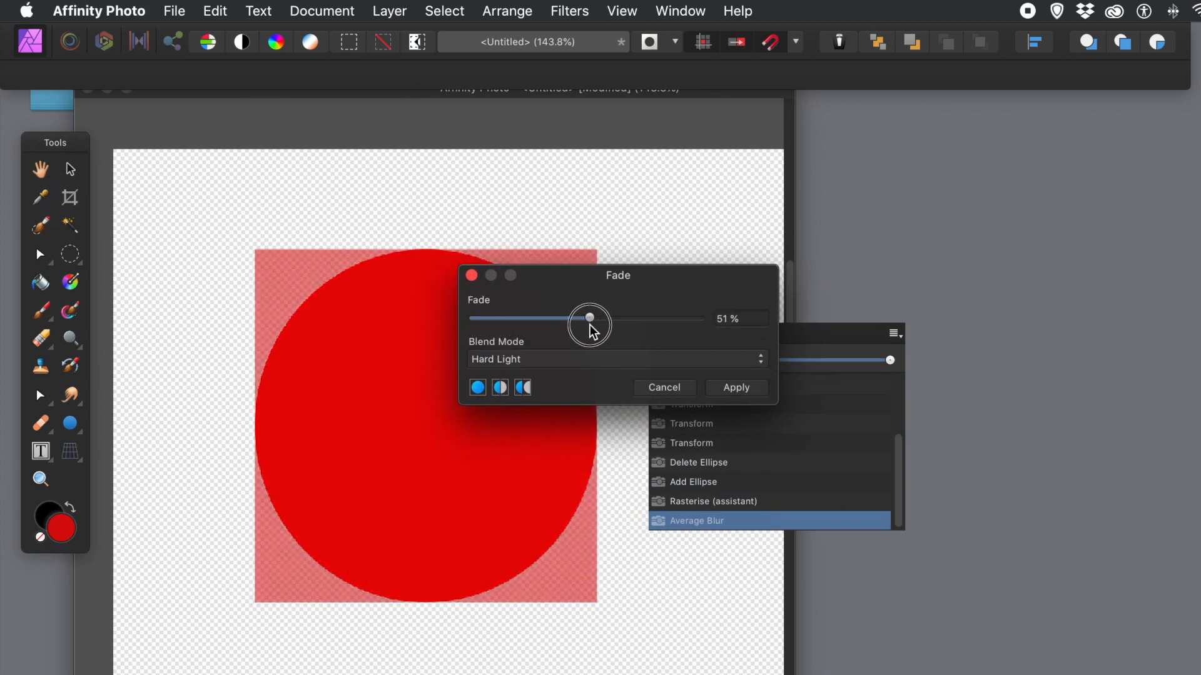
{"action": "left_click", "coordinate": [661, 387]}
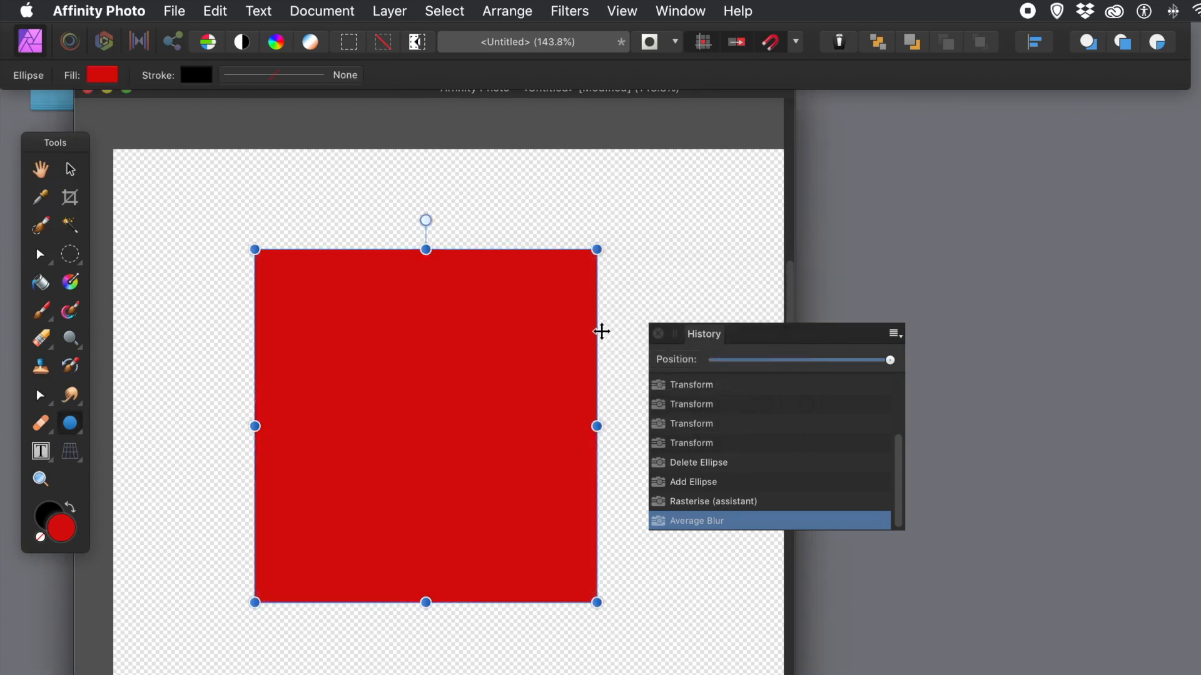
Restore the history to the Add Ellipse state and preview a Gaussian Blur on the ellipse with a 43.5 px radius
{"action": "left_click", "coordinate": [711, 485]}
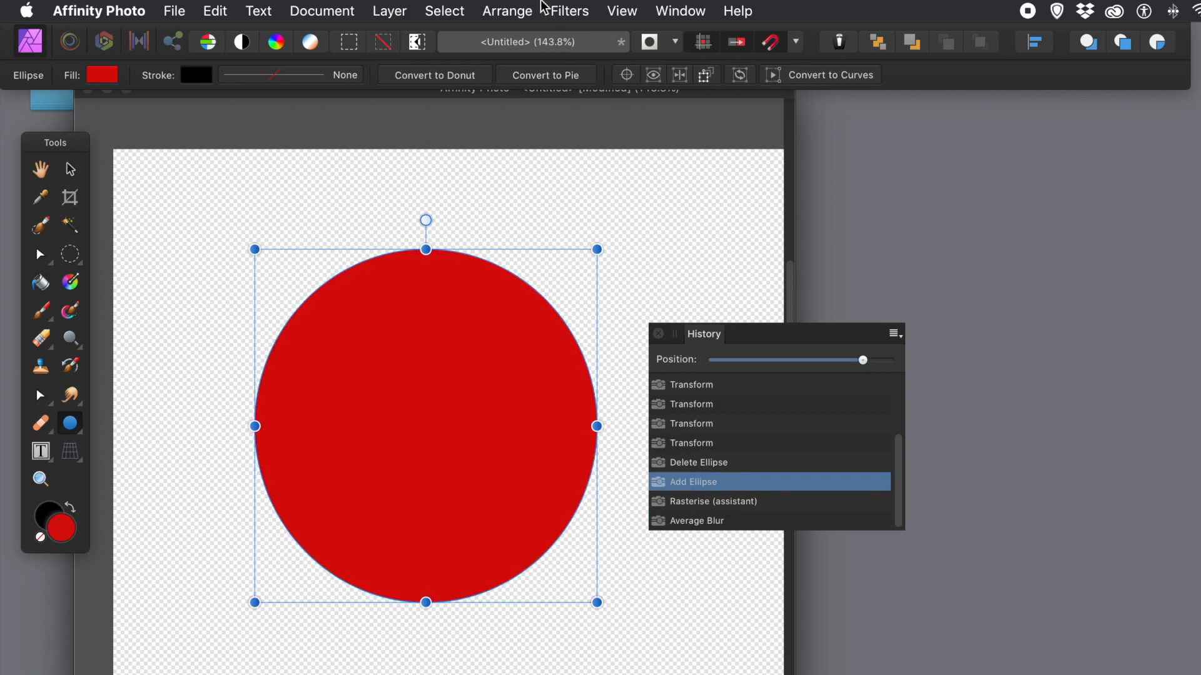
{"action": "left_click", "coordinate": [581, 11]}
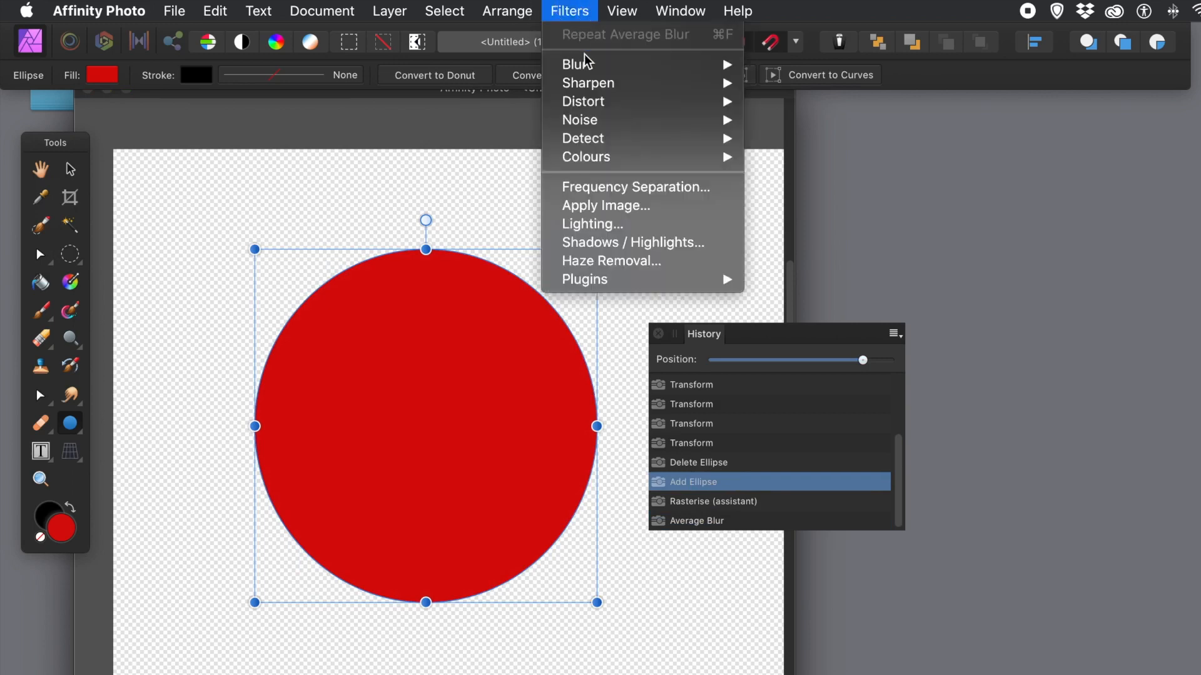
{"action": "mouse_move", "coordinate": [589, 67]}
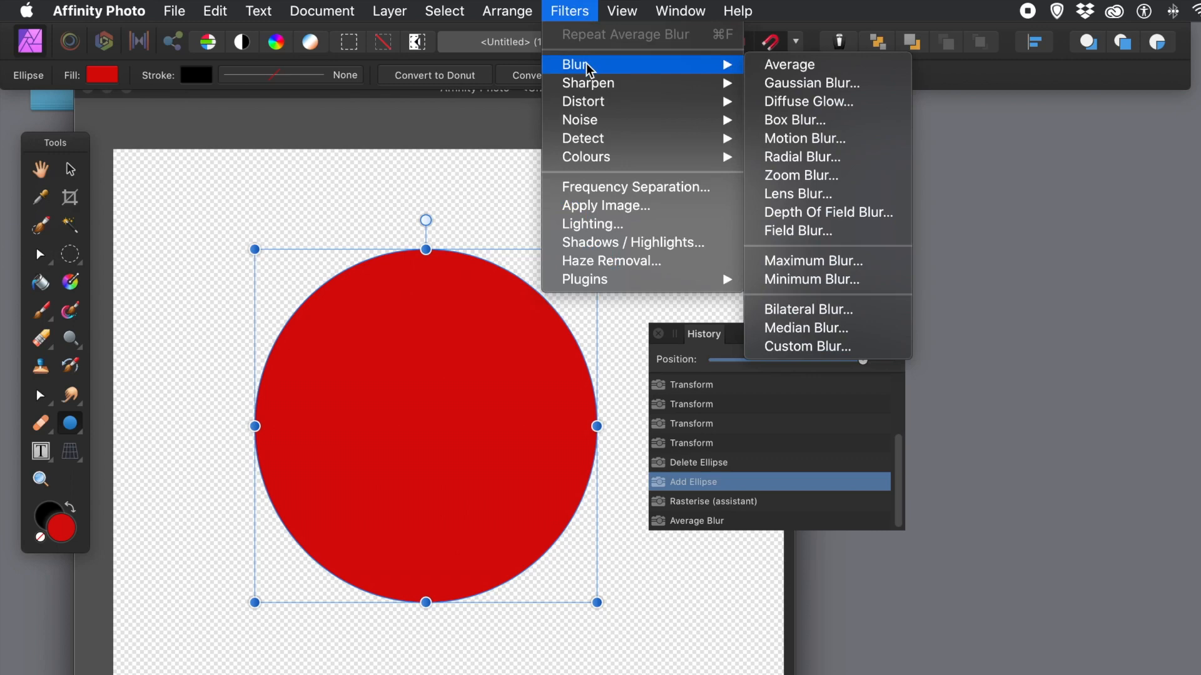
{"action": "left_click", "coordinate": [812, 85]}
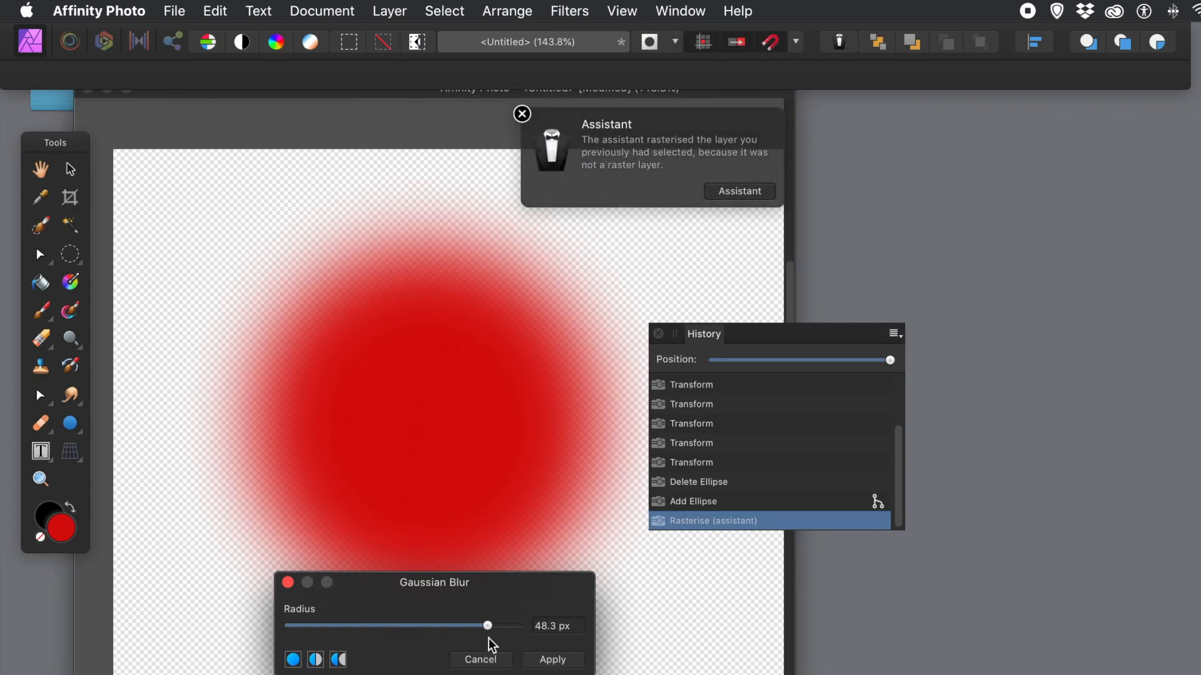
{"action": "mouse_move", "coordinate": [490, 625]}
{"action": "left_mouse_down"}
{"action": "mouse_move", "coordinate": [513, 626]}
{"action": "mouse_move", "coordinate": [339, 626]}
{"action": "mouse_move", "coordinate": [468, 626]}
{"action": "left_mouse_up"}
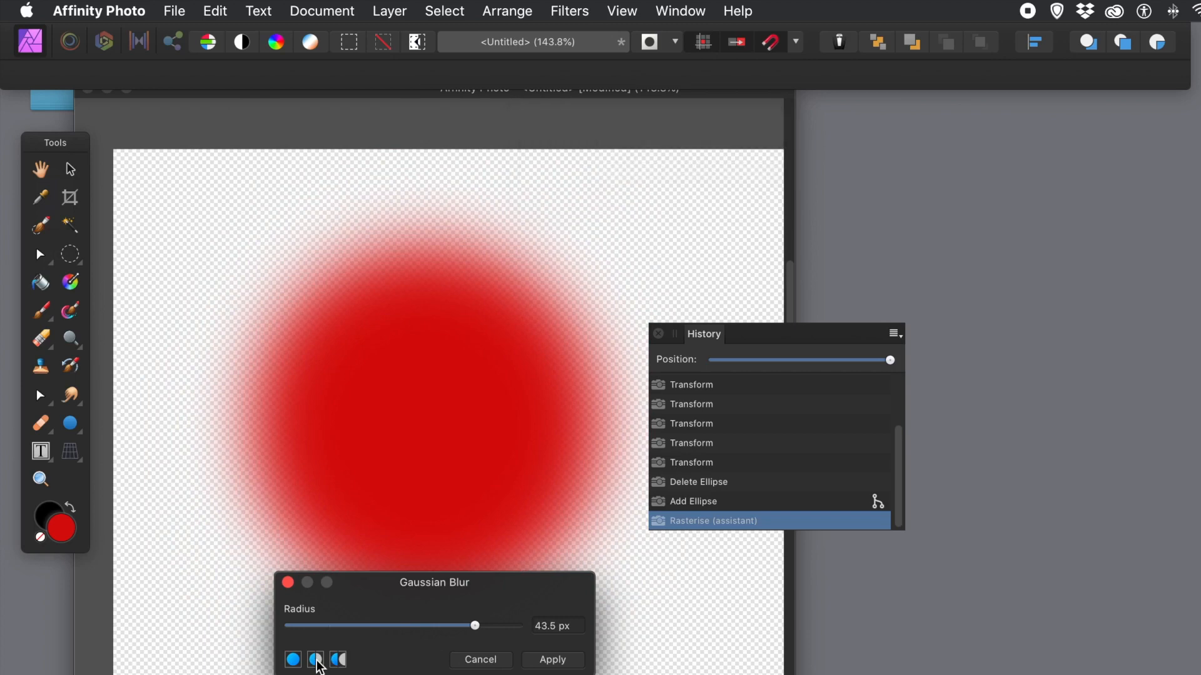
Compare the Gaussian Blur with the original in split and side-by-side previews while varying the radius between 0.6 and 100 px
{"action": "left_click", "coordinate": [316, 659]}
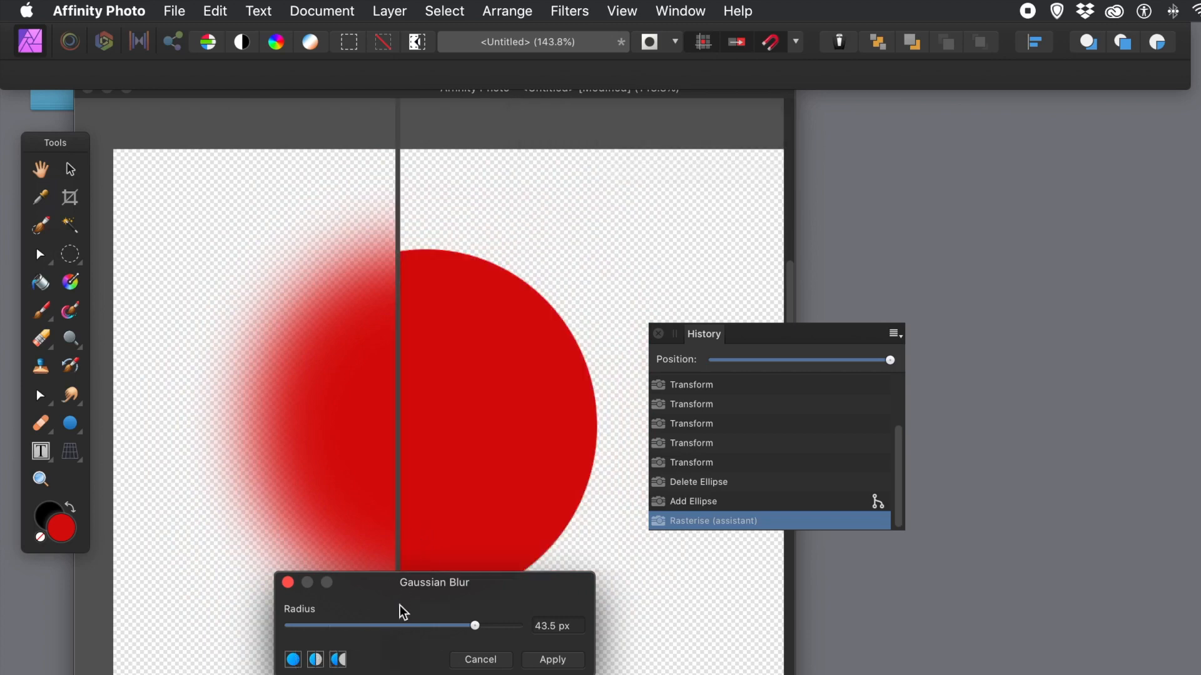
{"action": "left_click", "coordinate": [341, 657]}
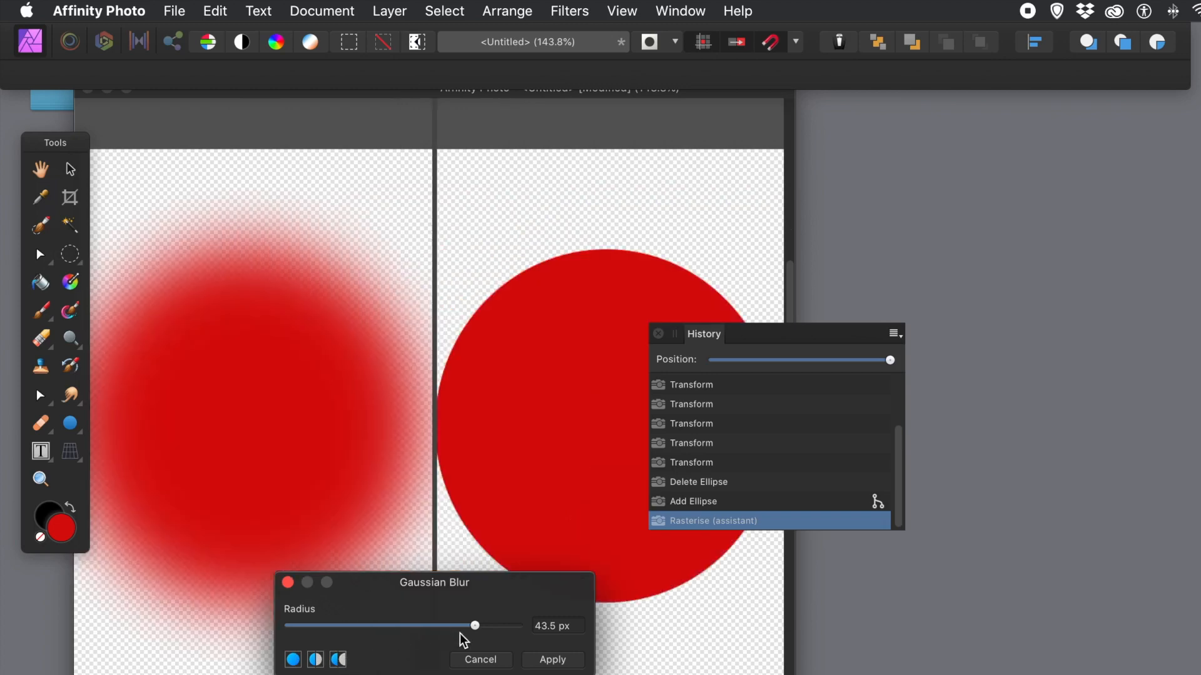
{"action": "left_click_drag", "start_coordinate": [476, 626], "coordinate": [524, 629]}
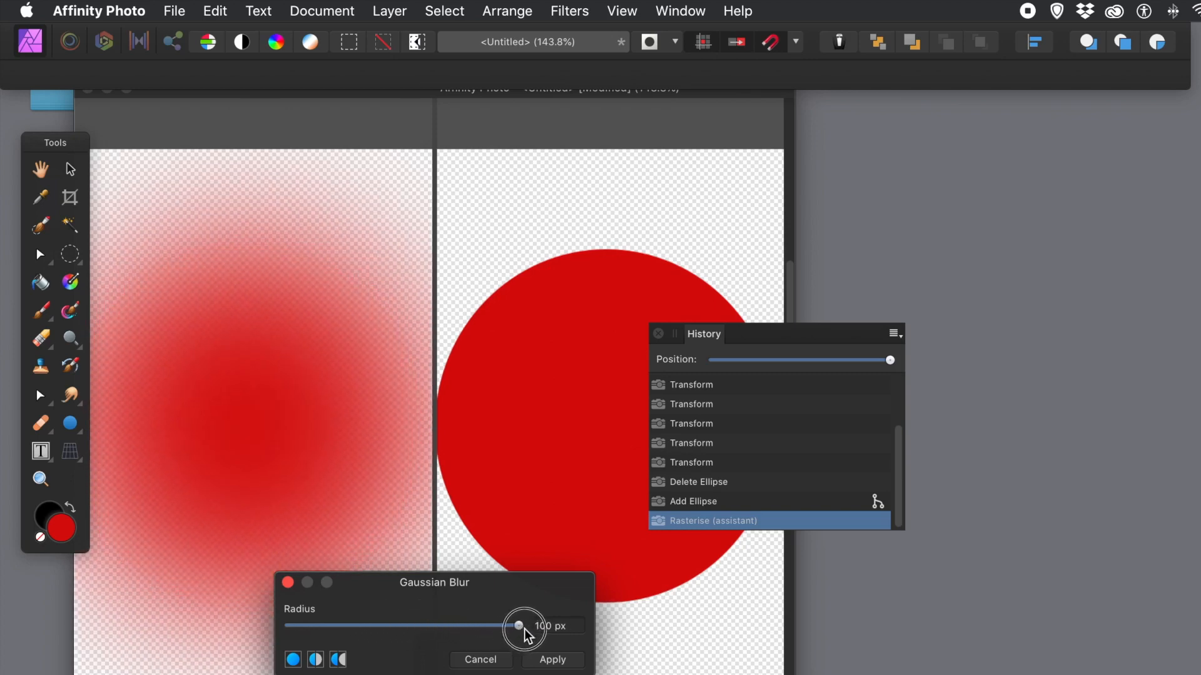
{"action": "mouse_move", "coordinate": [309, 471]}
{"action": "left_mouse_down"}
{"action": "mouse_move", "coordinate": [91, 481]}
{"action": "mouse_move", "coordinate": [399, 486]}
{"action": "mouse_move", "coordinate": [280, 478]}
{"action": "mouse_move", "coordinate": [305, 478]}
{"action": "left_mouse_up"}
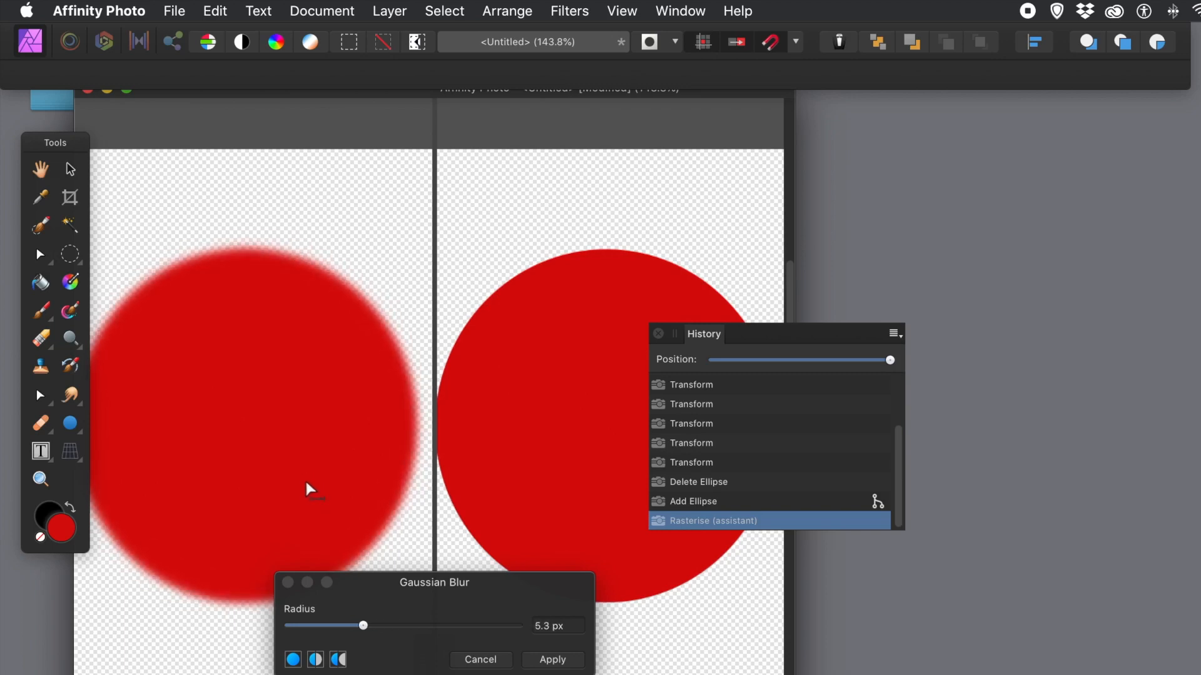
{"action": "left_click_drag", "start_coordinate": [362, 626], "coordinate": [320, 629]}
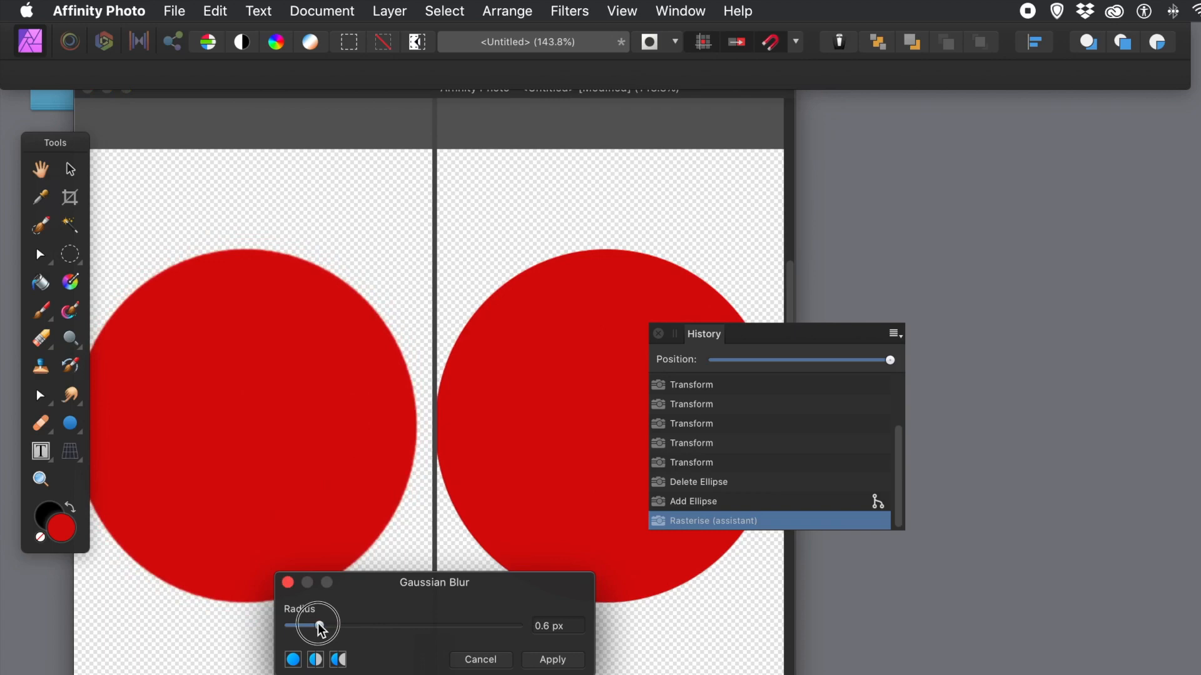
{"action": "left_click_drag", "start_coordinate": [319, 628], "coordinate": [536, 625]}
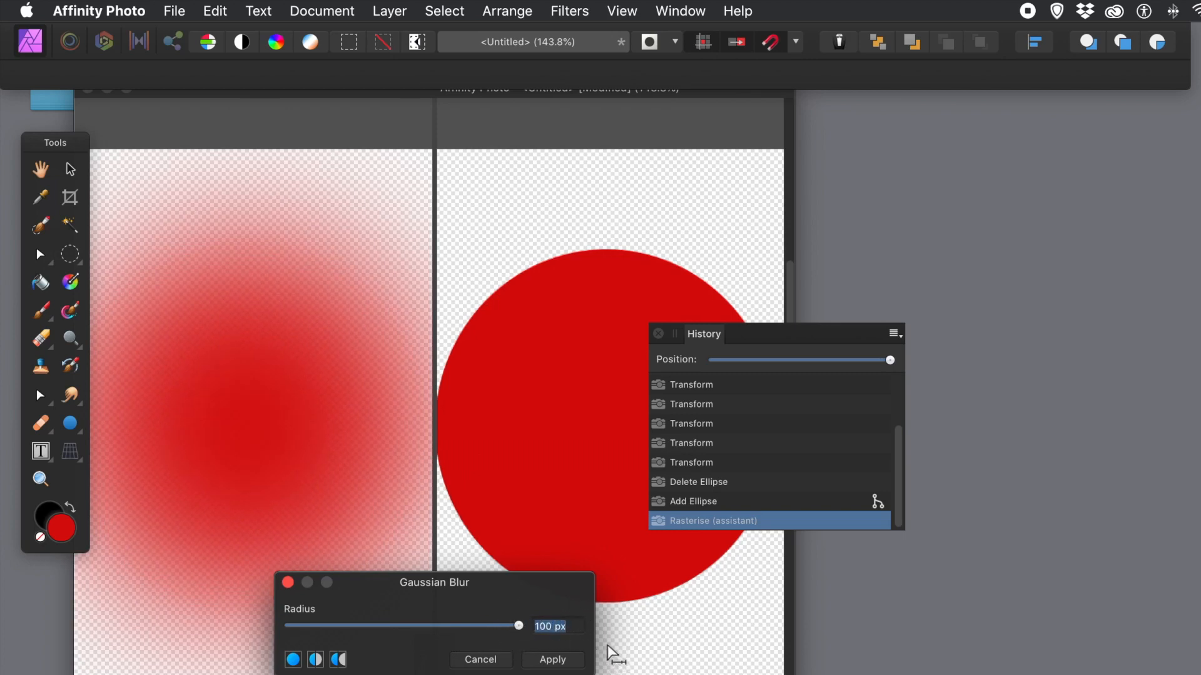
Try a 200 px Gaussian Blur radius, then cancel the filter and restore the history to the Add Ellipse state
{"action": "type", "text": "200"}
{"action": "key", "text": "Return"}
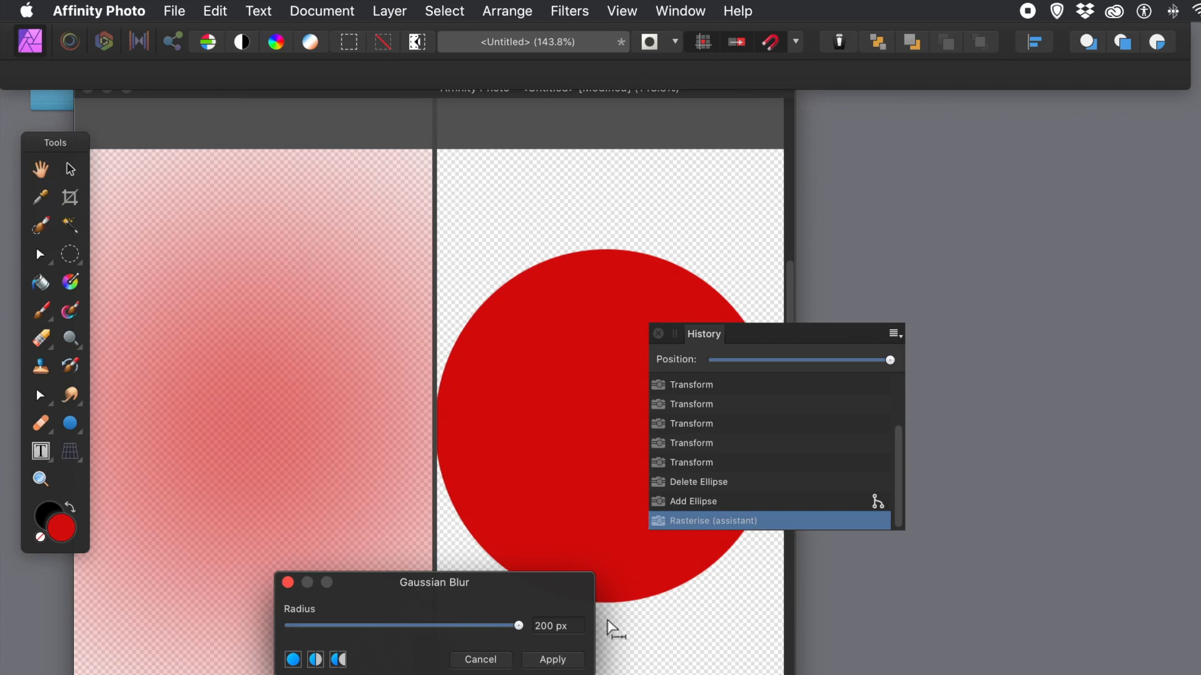
{"action": "left_click", "coordinate": [481, 660]}
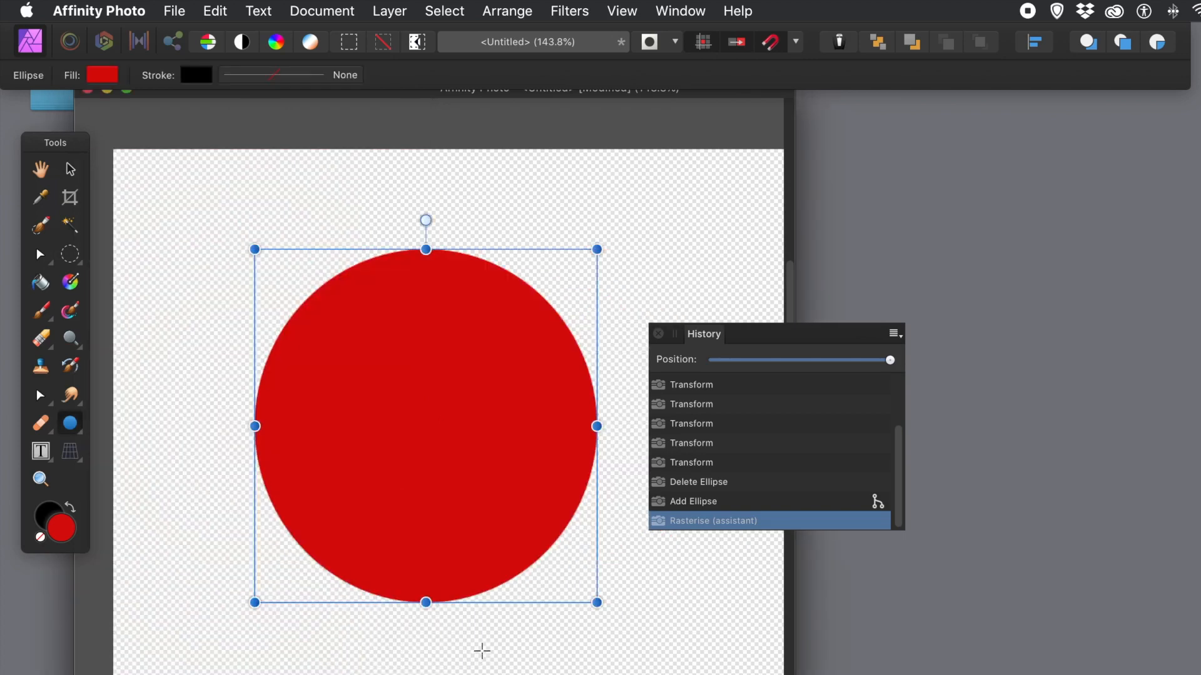
{"action": "left_click", "coordinate": [699, 501]}
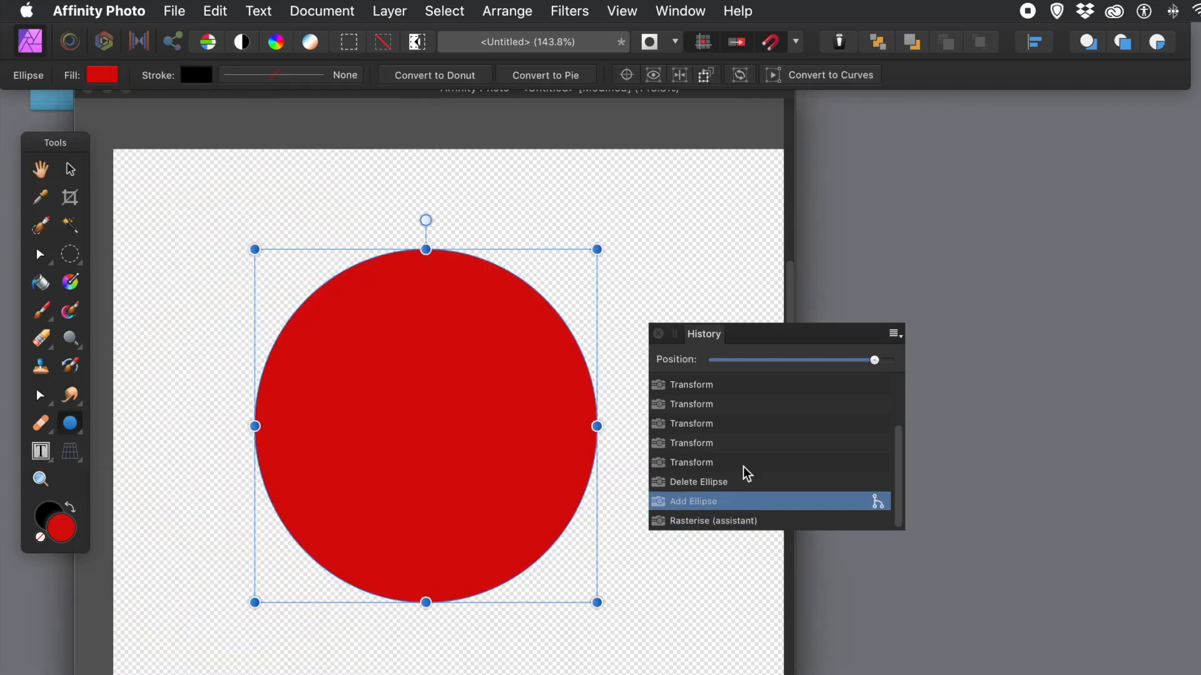
Start the Diffuse Glow filter on the red ellipse and compare it with the original in a split preview
{"action": "left_click", "coordinate": [558, 11]}
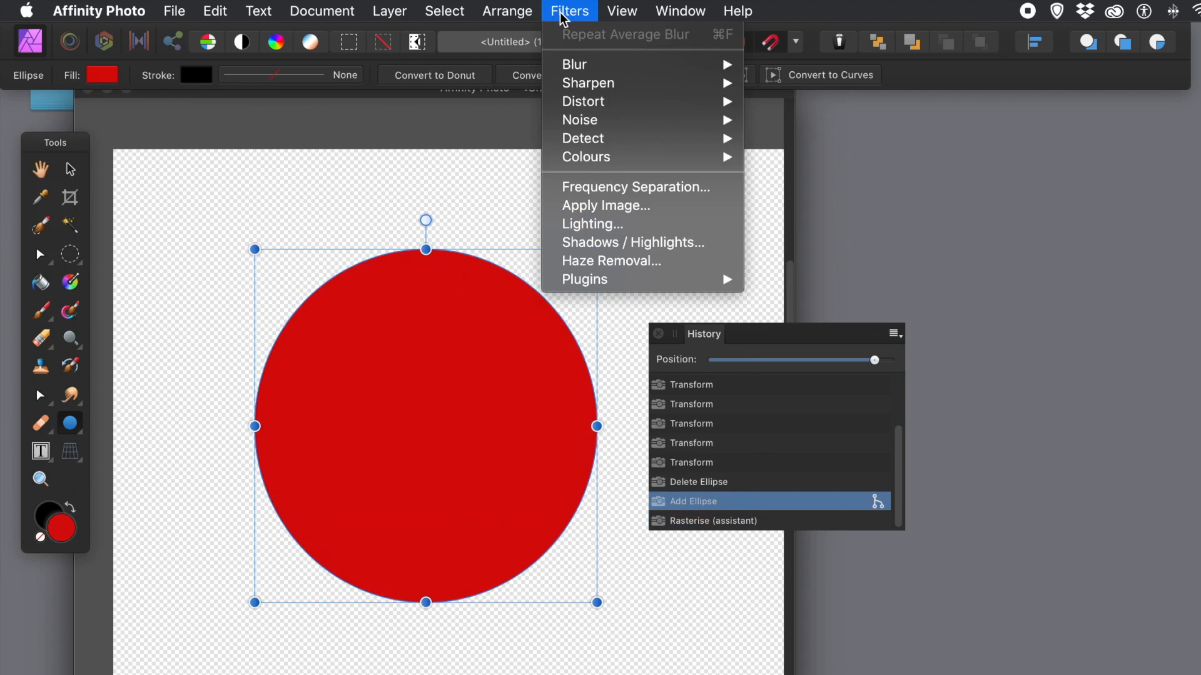
{"action": "mouse_move", "coordinate": [571, 64]}
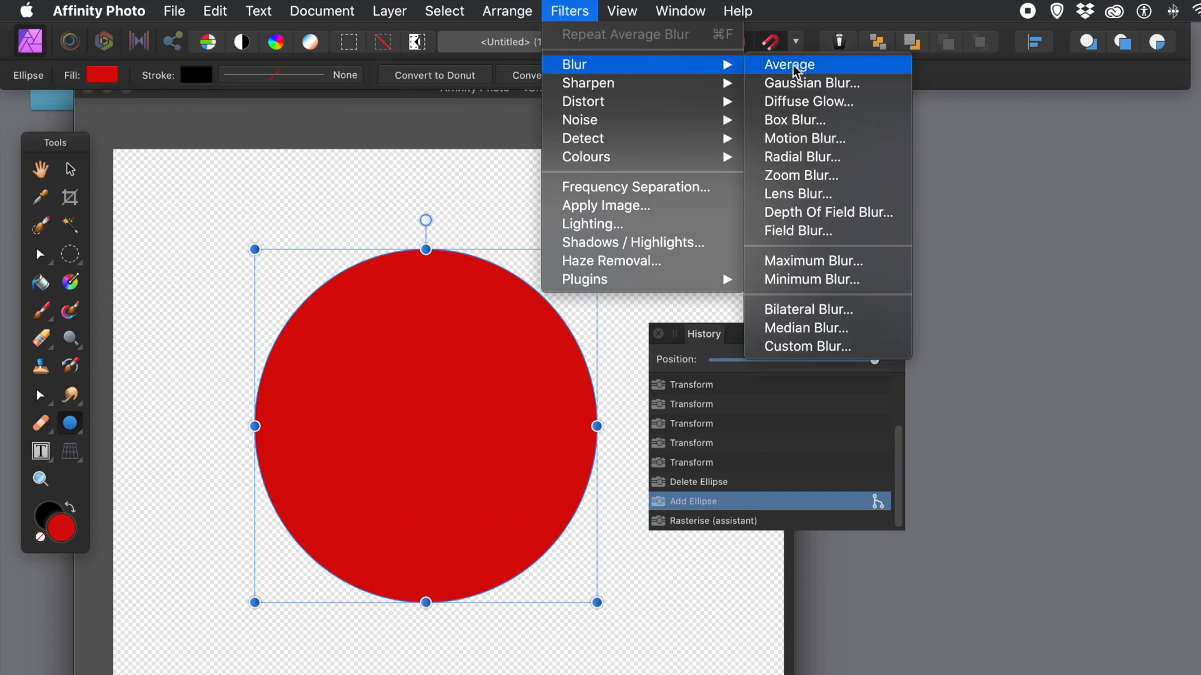
{"action": "left_click", "coordinate": [815, 106]}
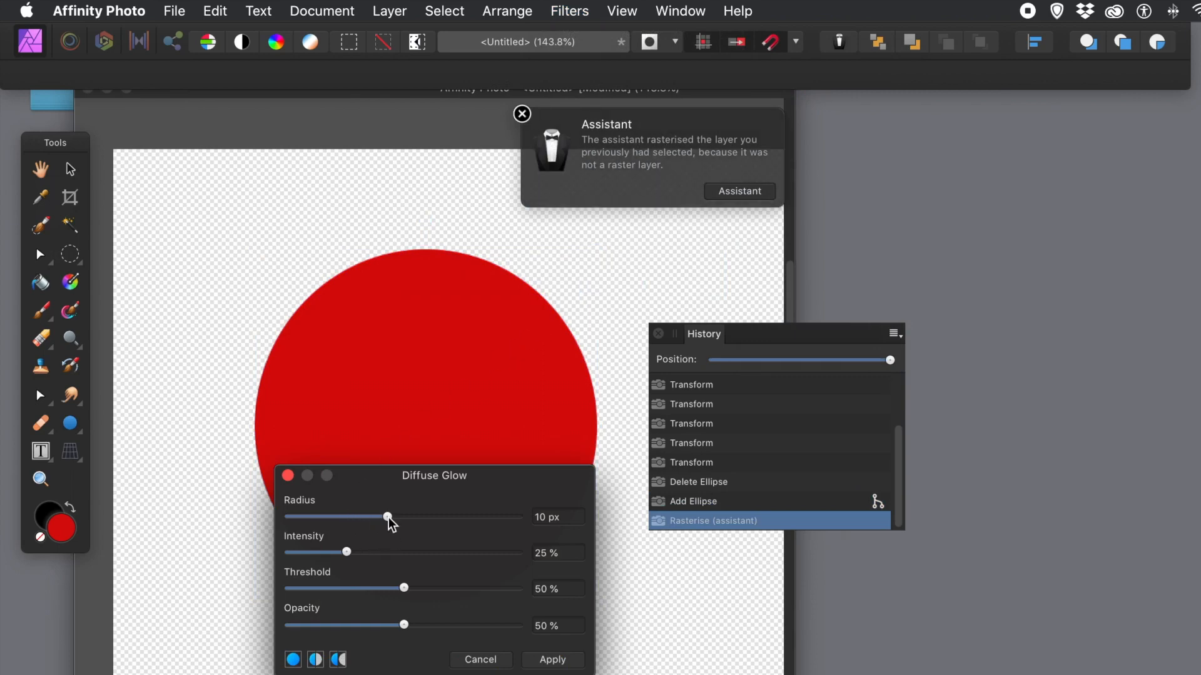
{"action": "left_click_drag", "start_coordinate": [393, 481], "coordinate": [623, 430]}
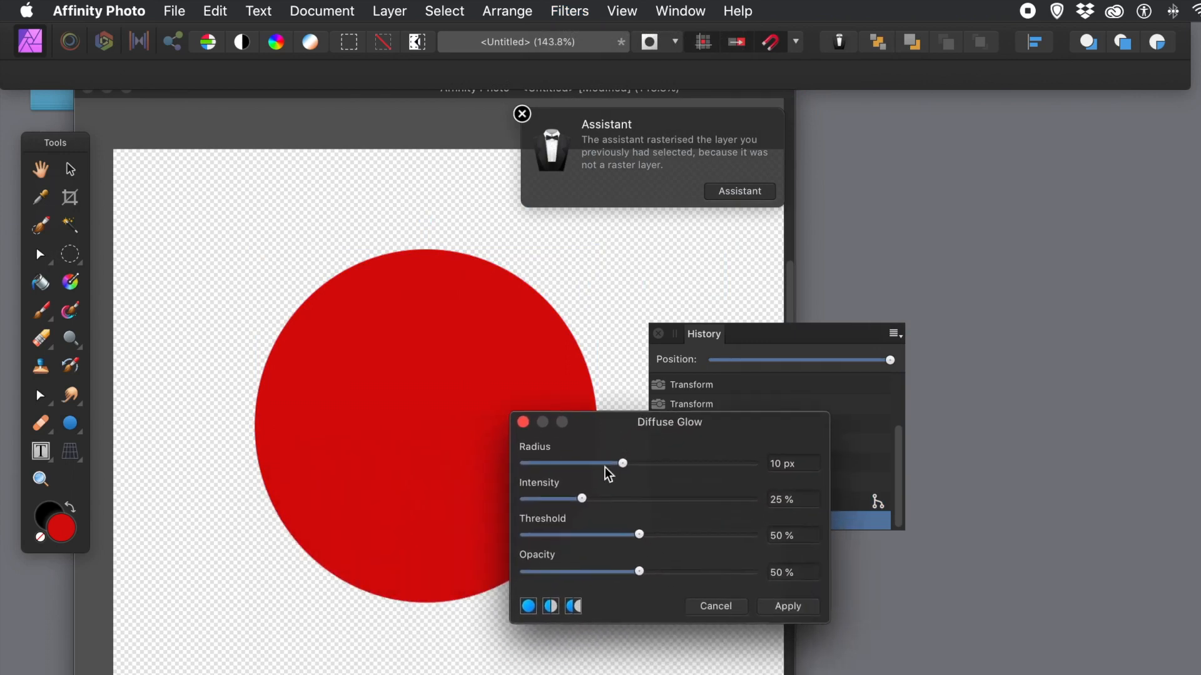
{"action": "left_click", "coordinate": [551, 605]}
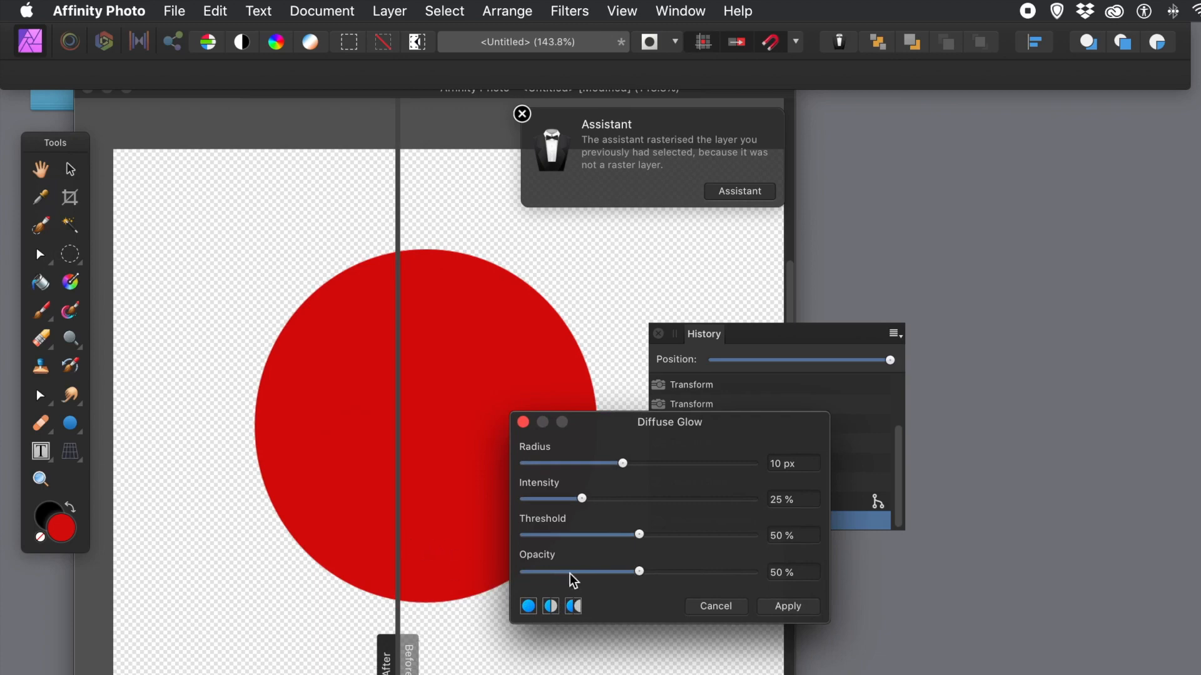
Try Diffuse Glow with a 39.9 px radius, 71% intensity, 93% threshold and a changed opacity, then cancel the filter
{"action": "left_click_drag", "start_coordinate": [633, 463], "coordinate": [702, 467]}
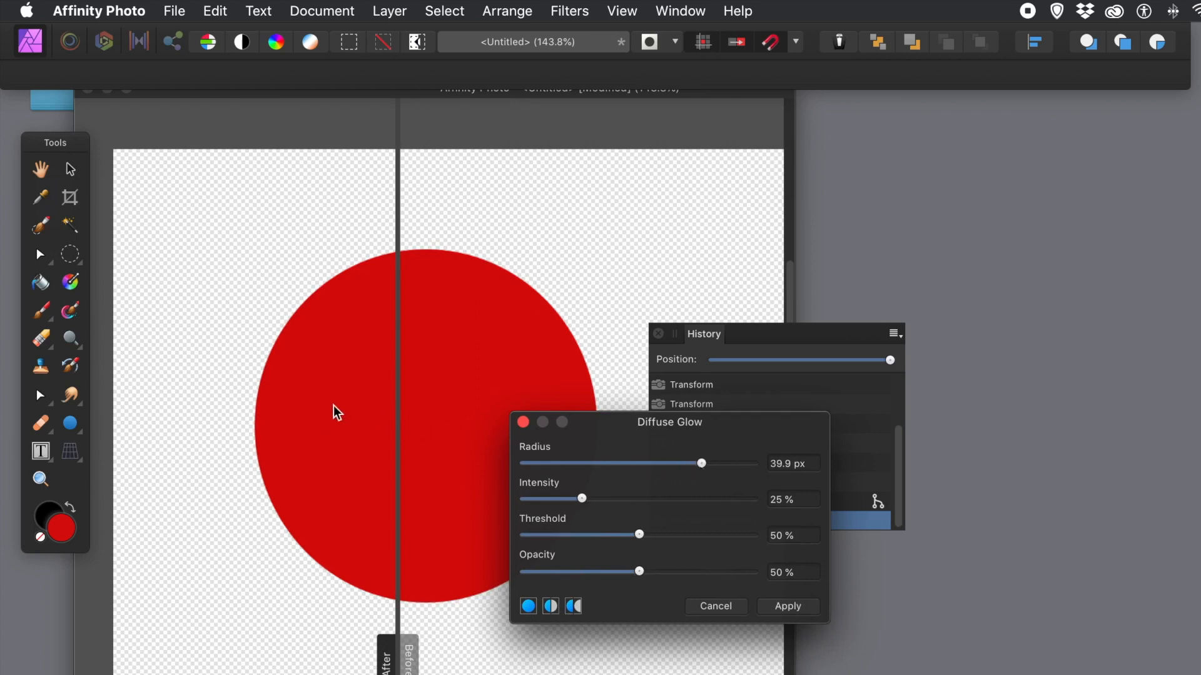
{"action": "left_click_drag", "start_coordinate": [587, 496], "coordinate": [725, 542]}
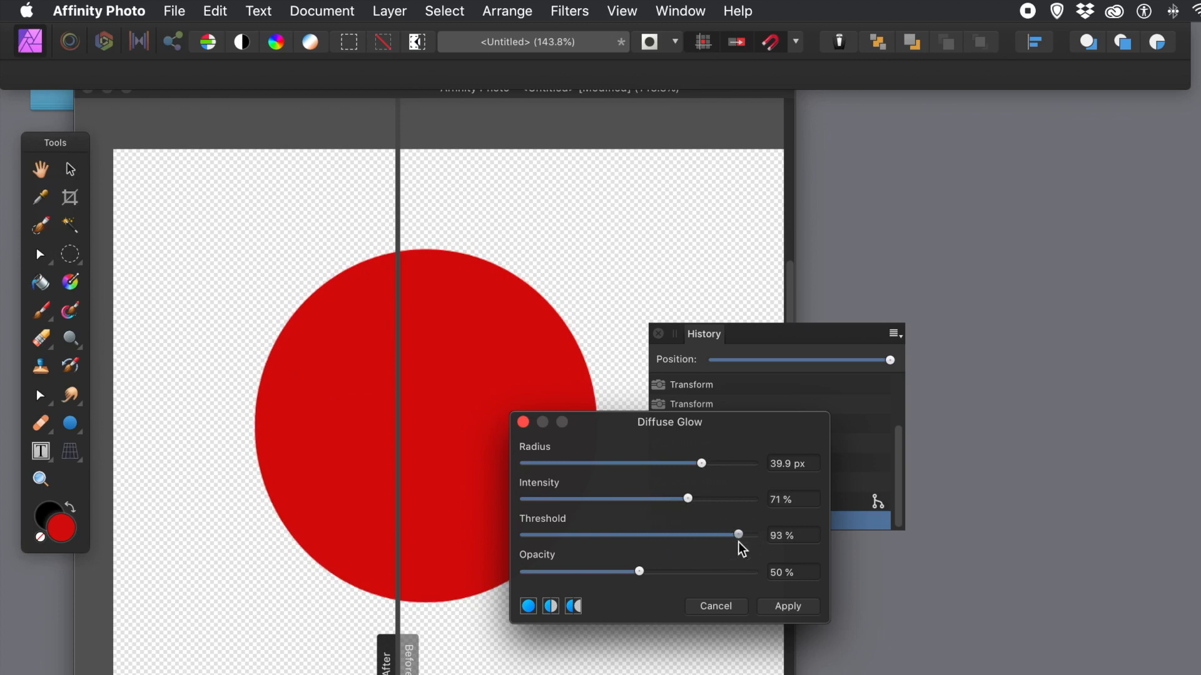
{"action": "mouse_move", "coordinate": [636, 571]}
{"action": "left_mouse_down"}
{"action": "mouse_move", "coordinate": [732, 573]}
{"action": "mouse_move", "coordinate": [646, 571]}
{"action": "mouse_move", "coordinate": [654, 563]}
{"action": "left_mouse_up"}
{"action": "left_click", "coordinate": [719, 607]}
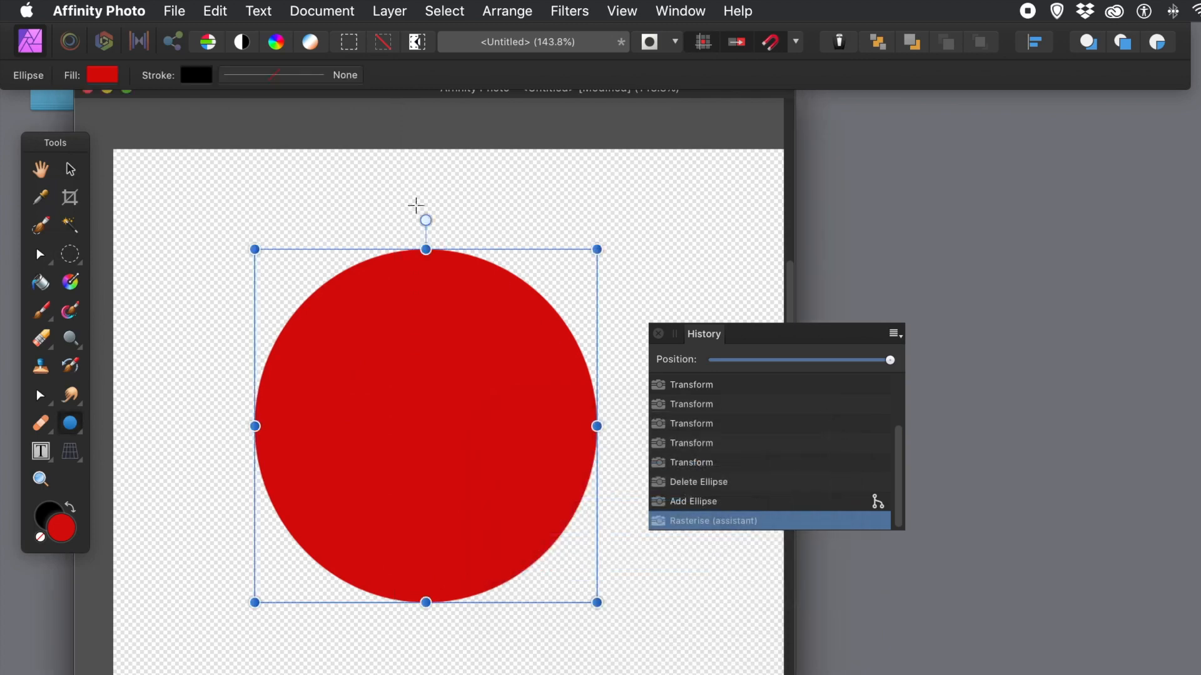
Preview a Box Blur with a 117.8 px radius on the ellipse in a split before/after view
{"action": "left_click", "coordinate": [562, 13]}
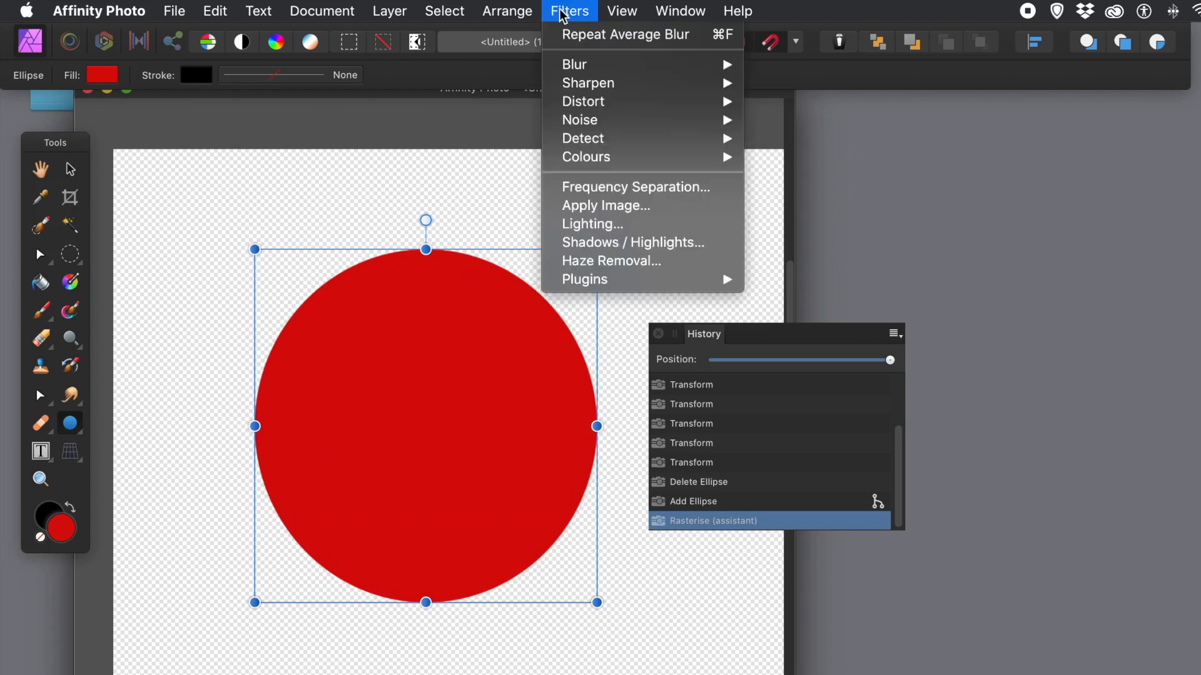
{"action": "mouse_move", "coordinate": [579, 67]}
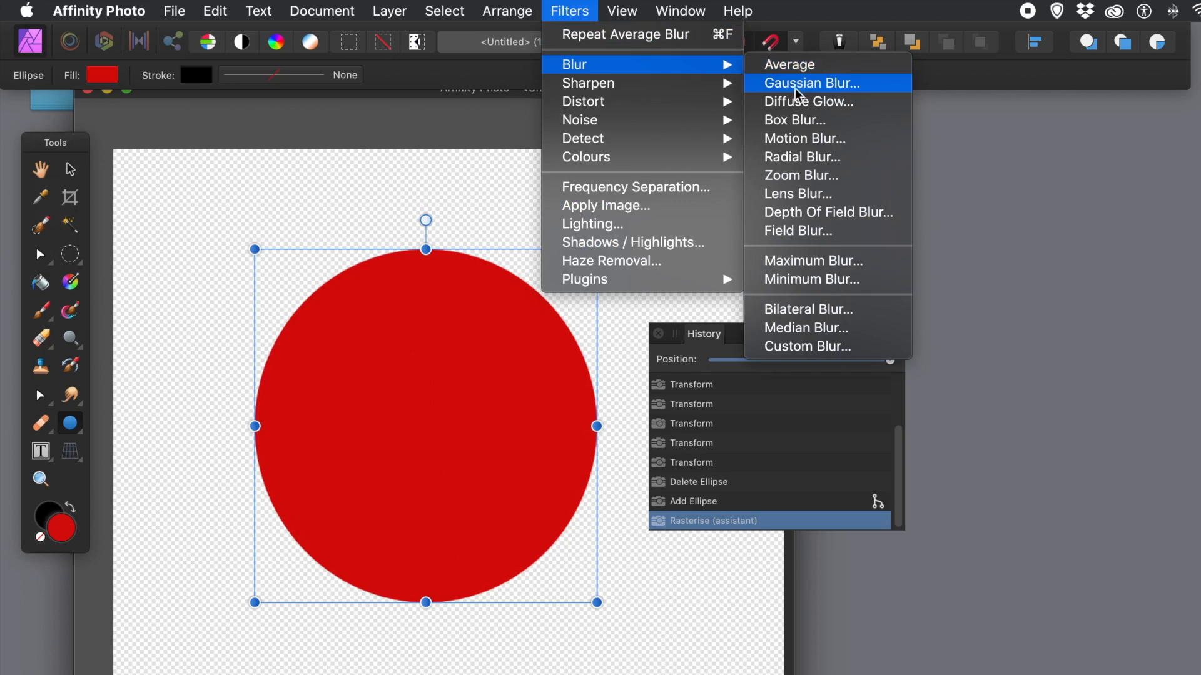
{"action": "left_click", "coordinate": [801, 130]}
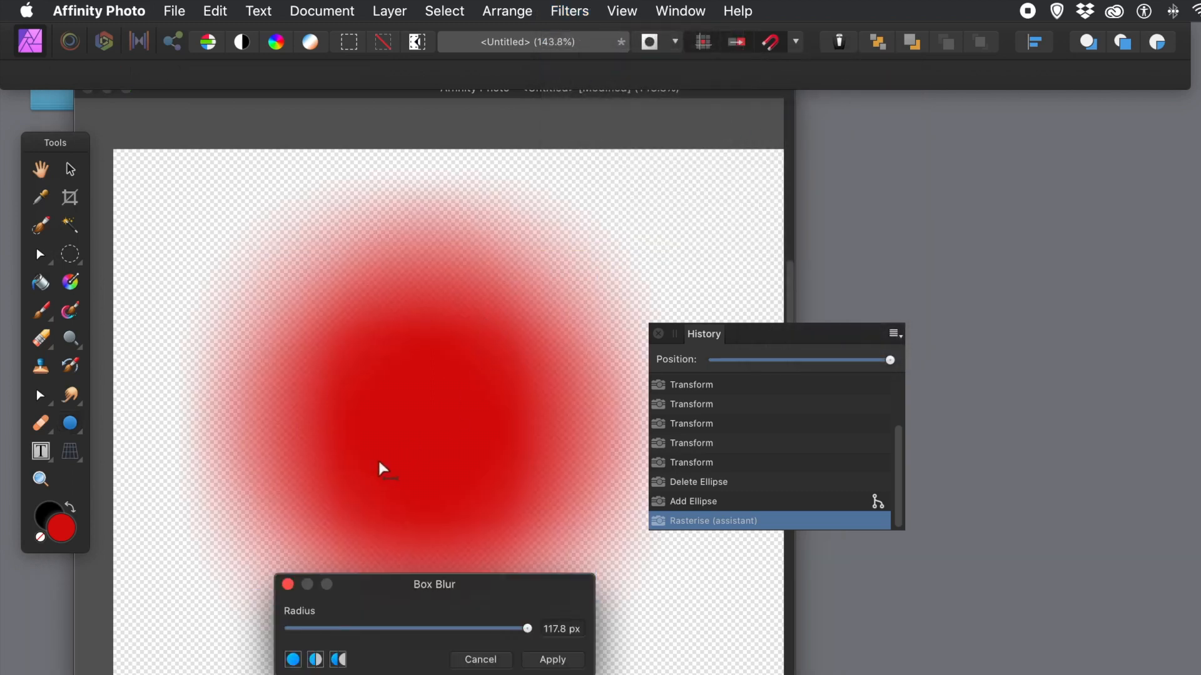
{"action": "left_click_drag", "start_coordinate": [384, 579], "coordinate": [669, 414]}
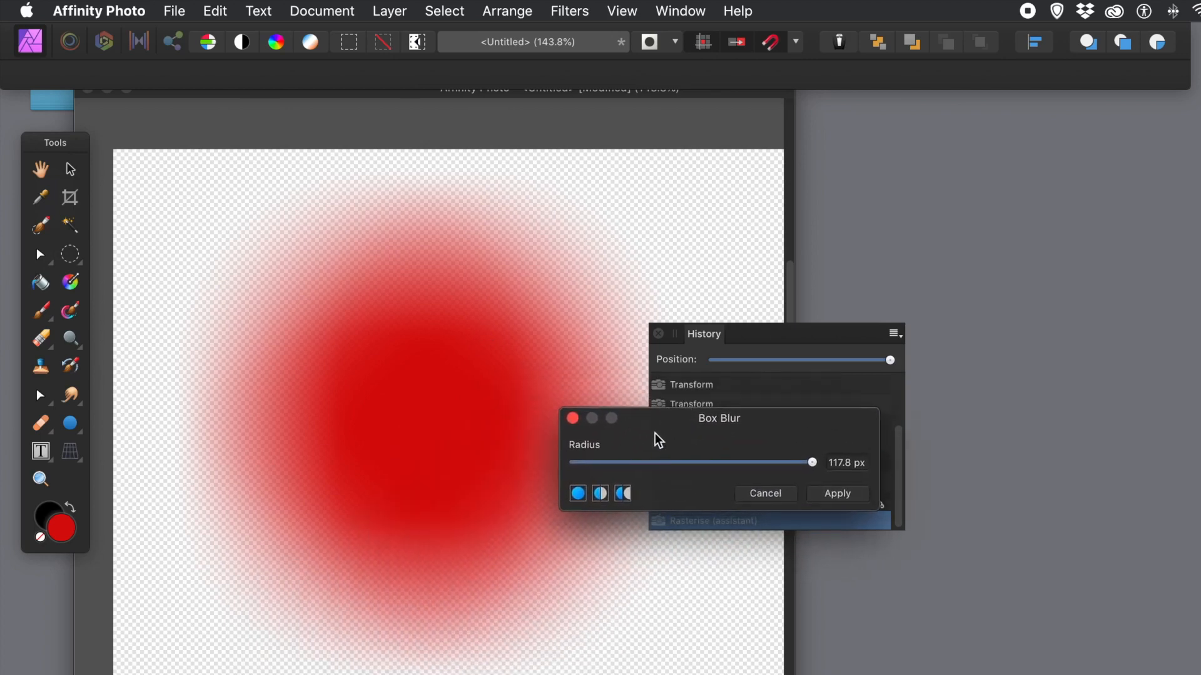
{"action": "left_click", "coordinate": [601, 493]}
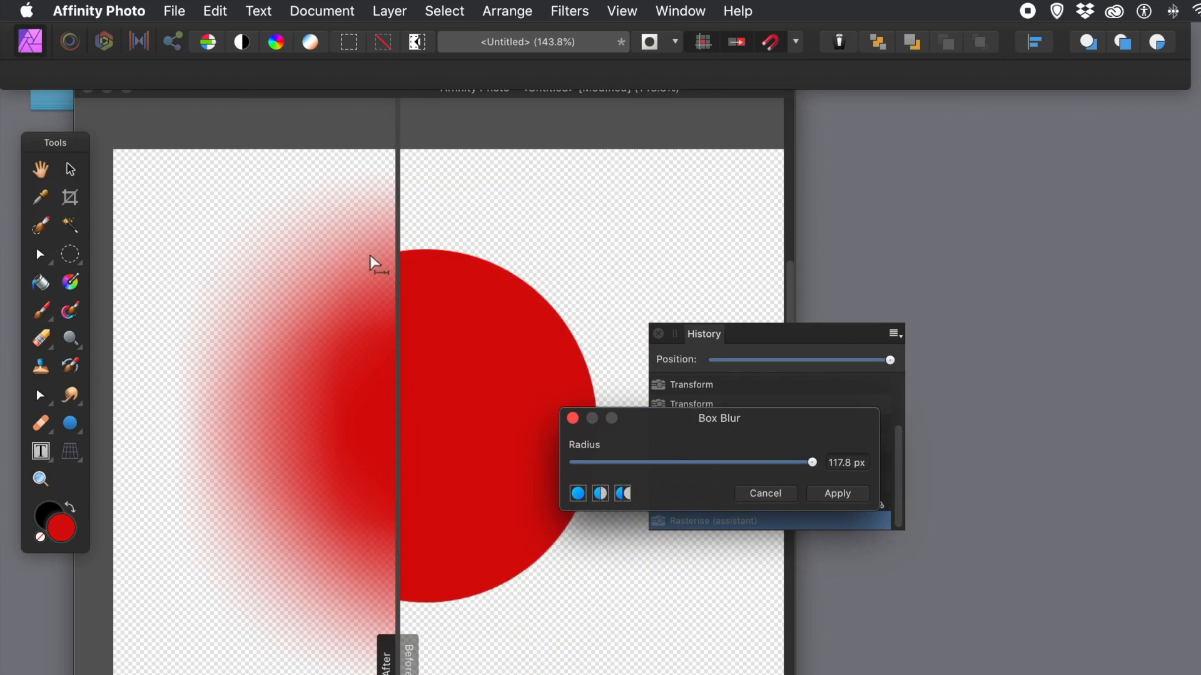
Vary the Box Blur radius between 100 and 147.3 px, widen the blurred part of the split preview, and cancel the filter
{"action": "mouse_move", "coordinate": [812, 462]}
{"action": "left_mouse_down"}
{"action": "mouse_move", "coordinate": [686, 462]}
{"action": "mouse_move", "coordinate": [822, 465]}
{"action": "left_mouse_up"}
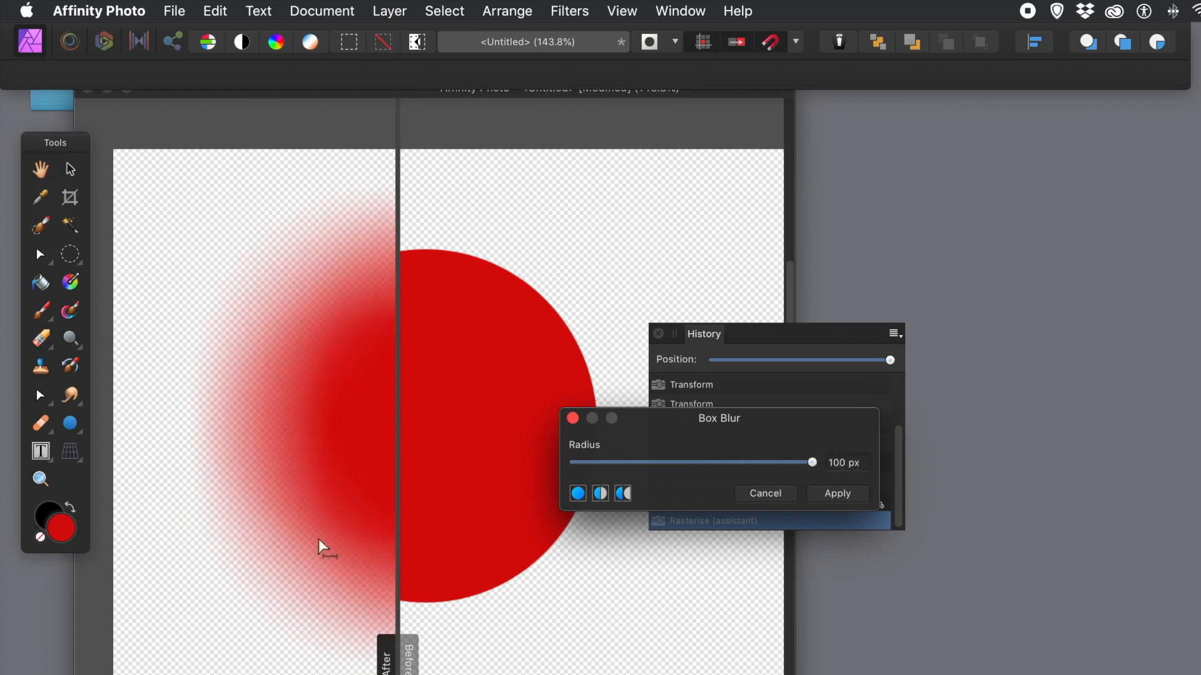
{"action": "left_click_drag", "start_coordinate": [334, 427], "coordinate": [268, 436]}
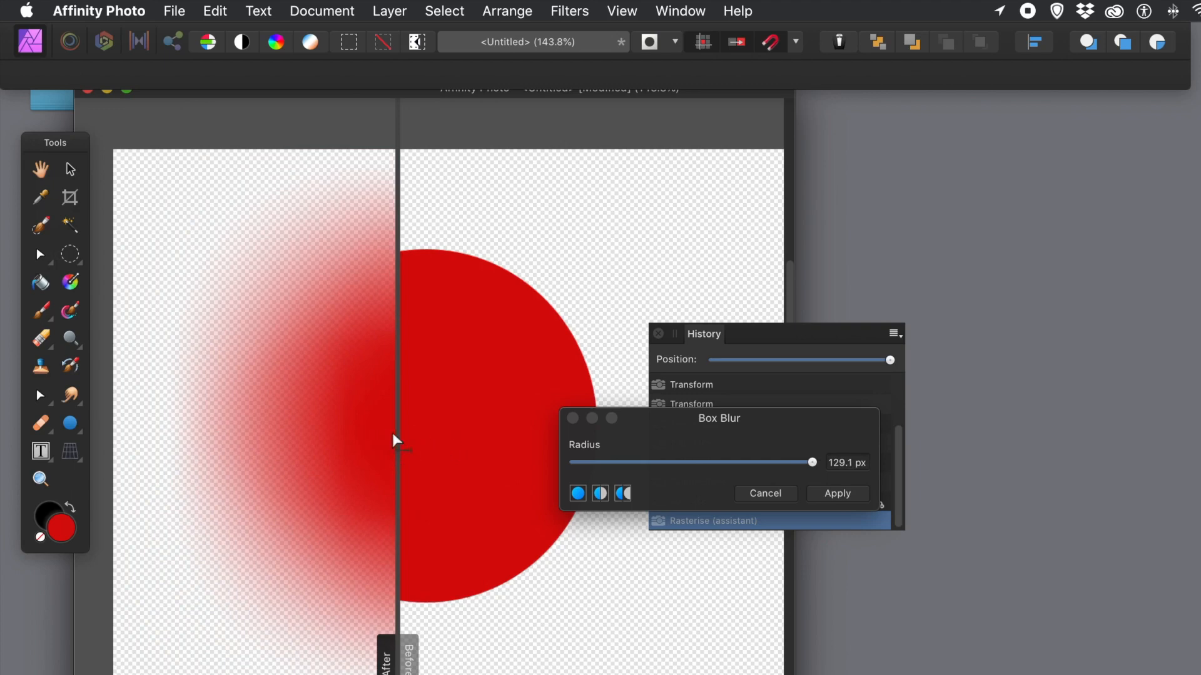
{"action": "left_click_drag", "start_coordinate": [394, 436], "coordinate": [539, 445]}
{"action": "left_click_drag", "start_coordinate": [423, 442], "coordinate": [322, 436]}
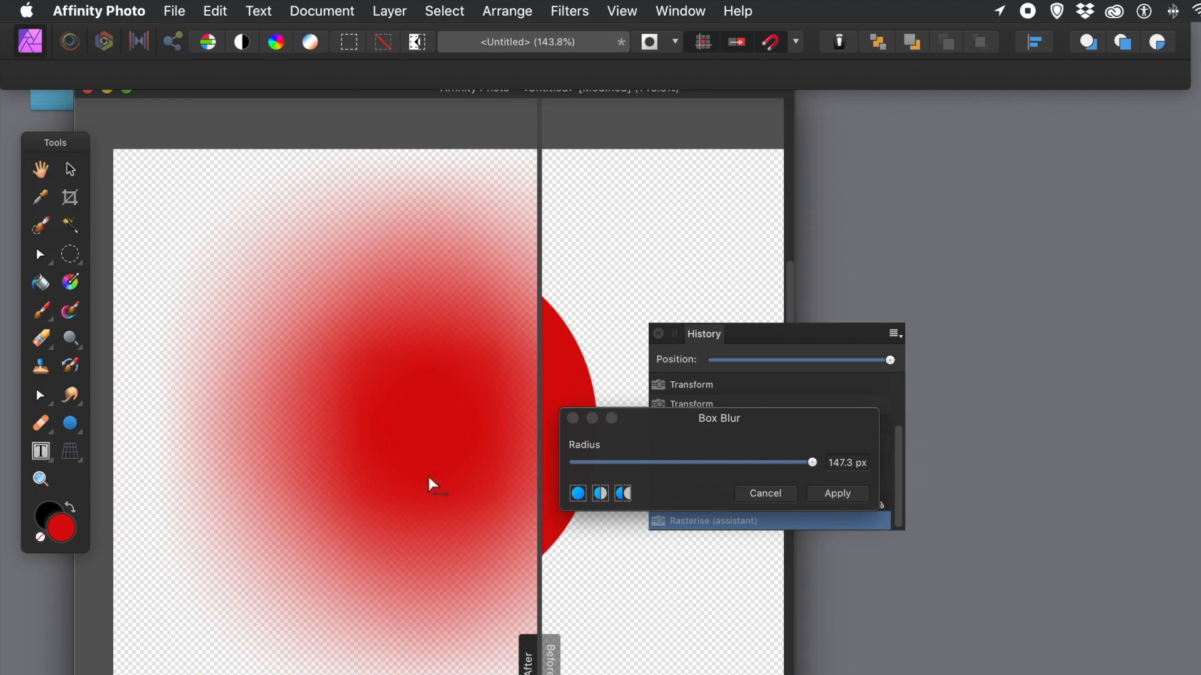
{"action": "left_click_drag", "start_coordinate": [384, 465], "coordinate": [300, 465]}
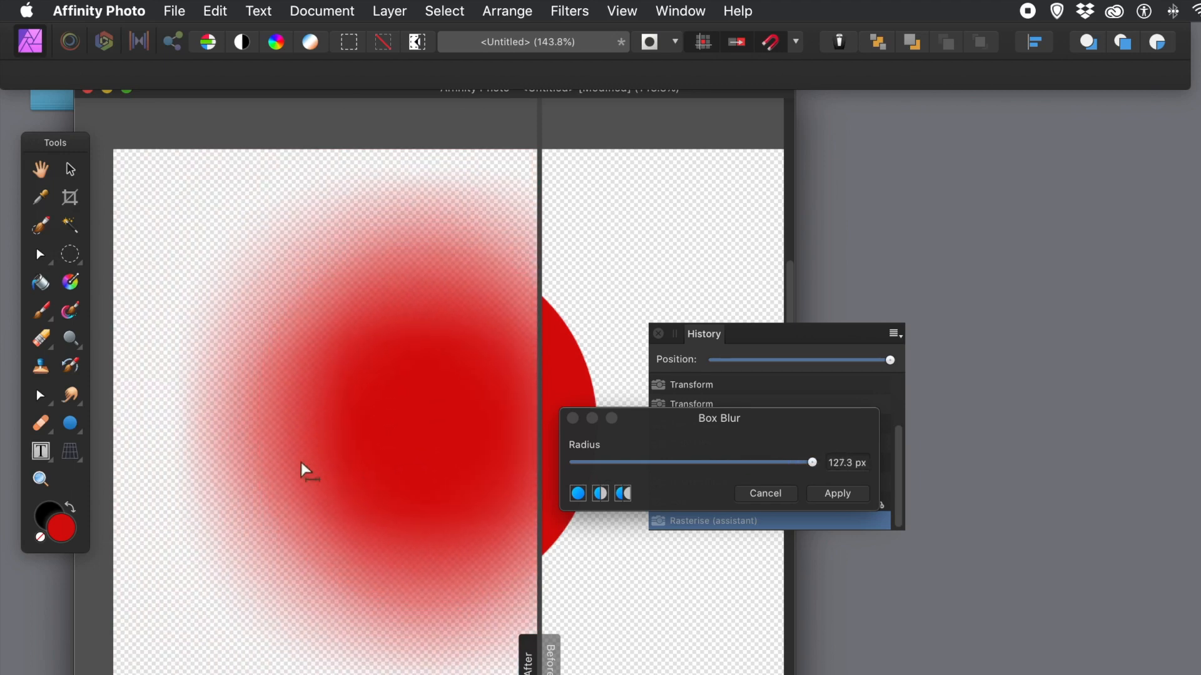
{"action": "left_click", "coordinate": [779, 497]}
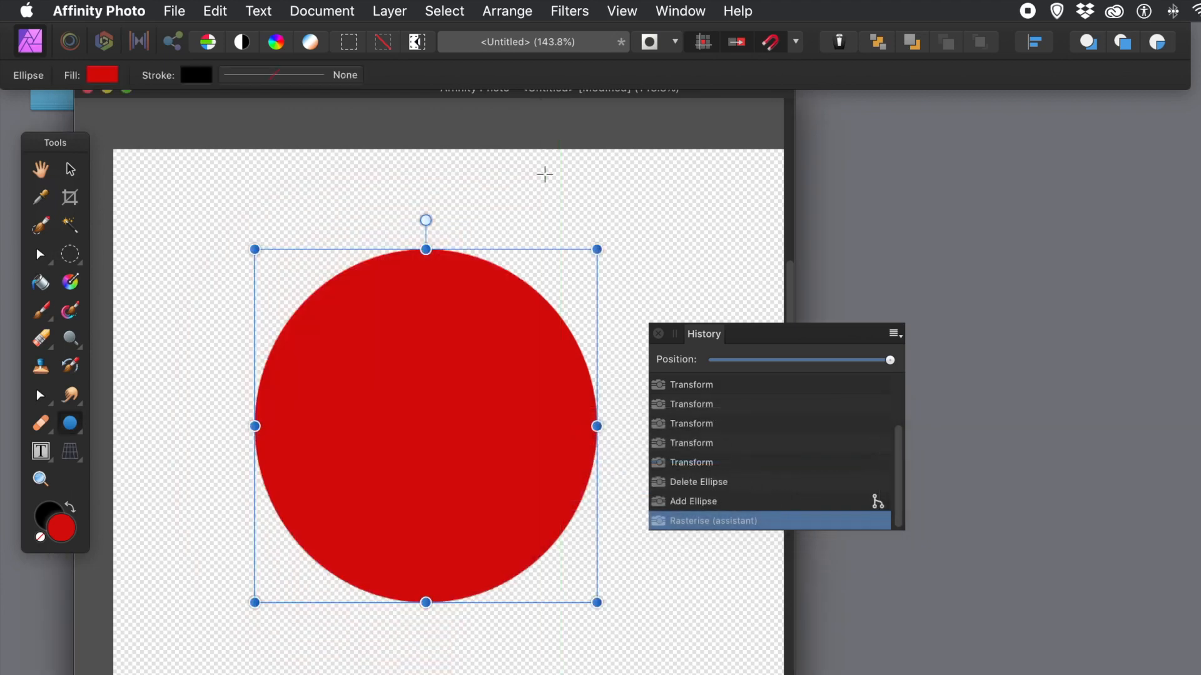
Preview a Motion Blur on the ellipse, varying radius and rotation up to a 188.3 px radius at 358°
{"action": "left_click", "coordinate": [557, 12]}
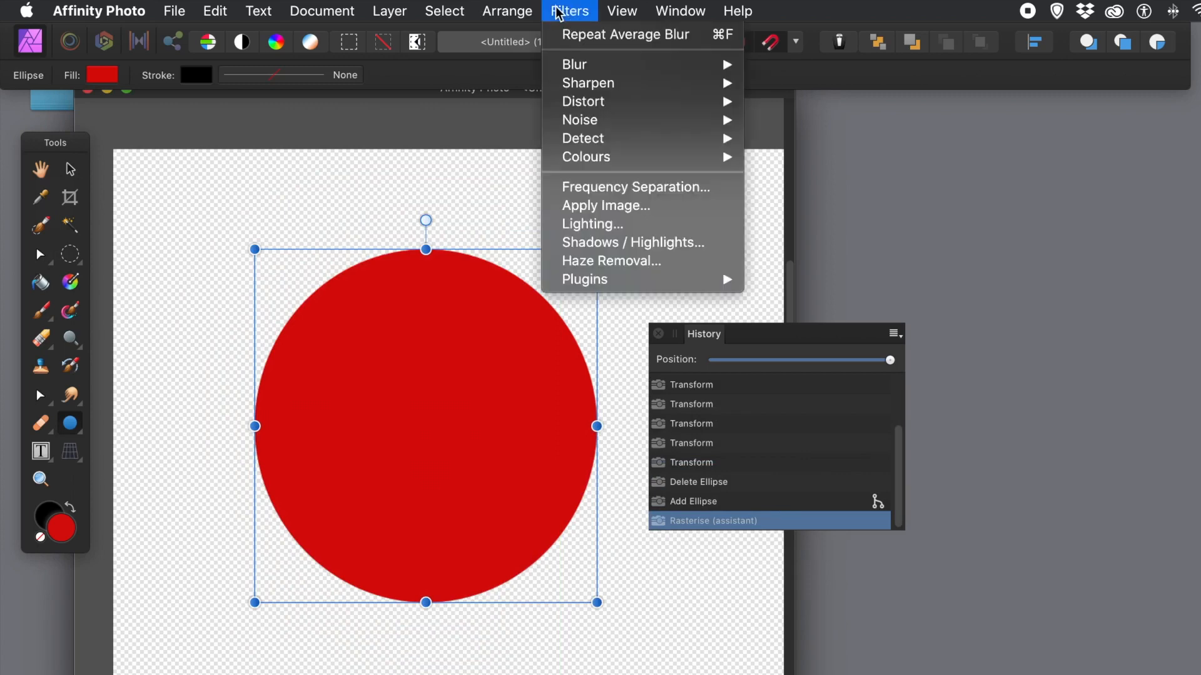
{"action": "mouse_move", "coordinate": [577, 67]}
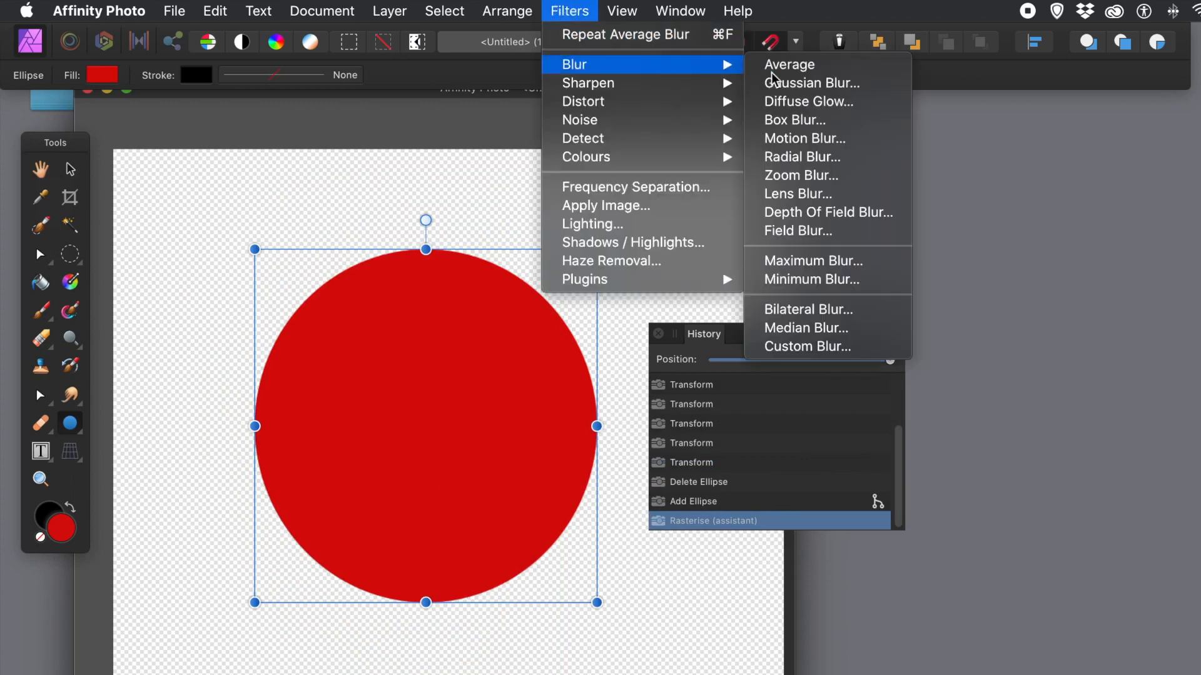
{"action": "left_click", "coordinate": [821, 140]}
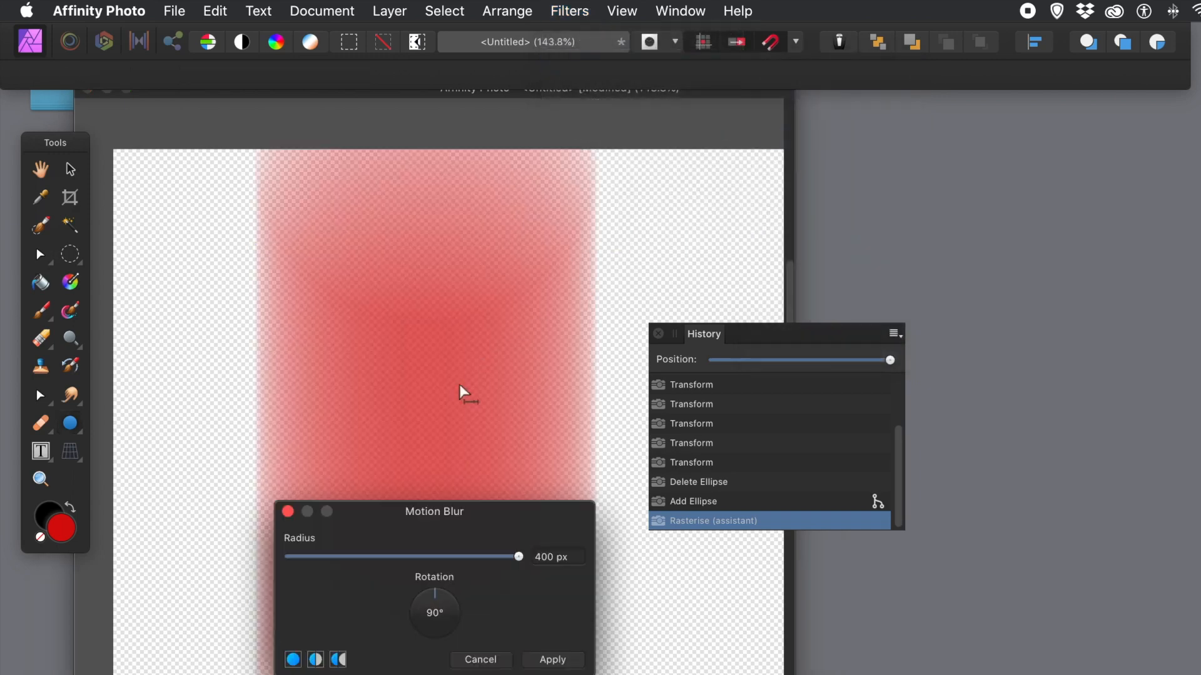
{"action": "left_click_drag", "start_coordinate": [432, 519], "coordinate": [719, 409]}
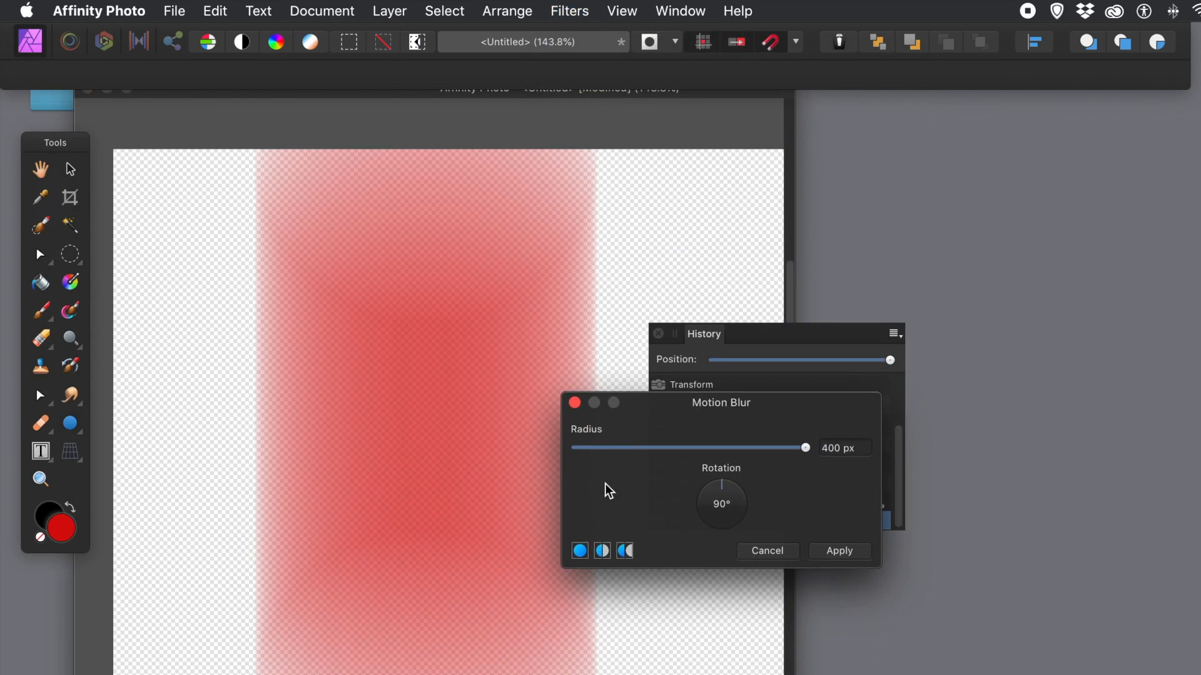
{"action": "left_click_drag", "start_coordinate": [447, 471], "coordinate": [374, 476]}
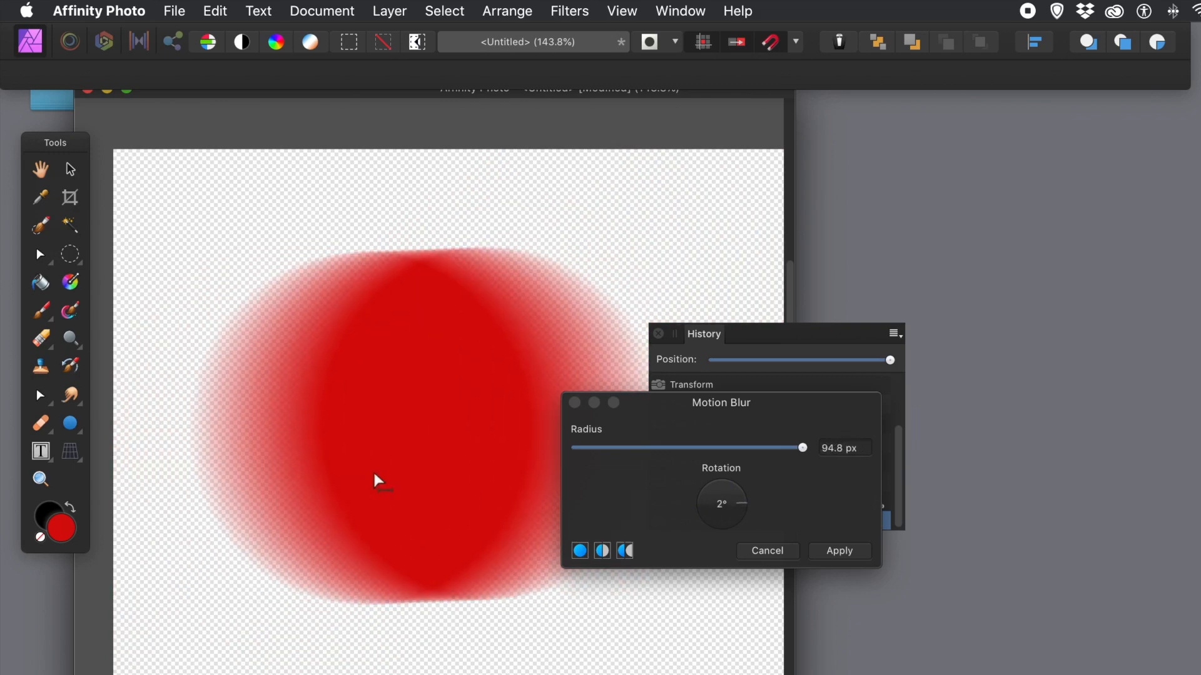
{"action": "left_click_drag", "start_coordinate": [805, 447], "coordinate": [847, 451]}
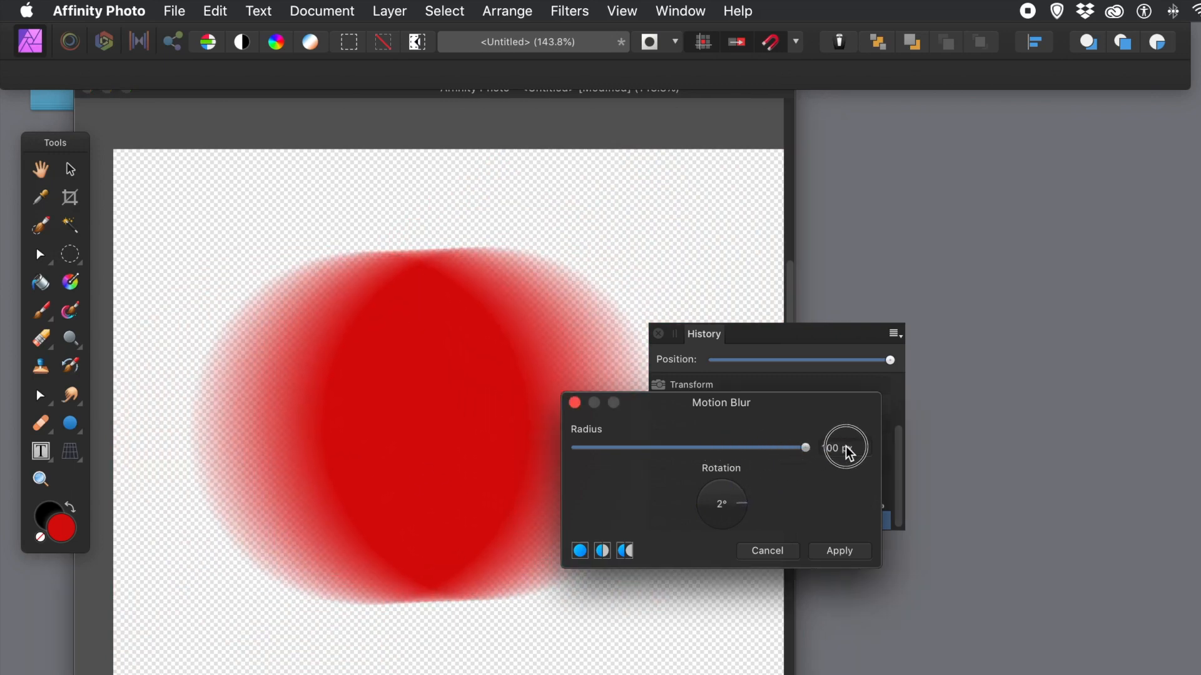
{"action": "left_click_drag", "start_coordinate": [394, 415], "coordinate": [441, 415]}
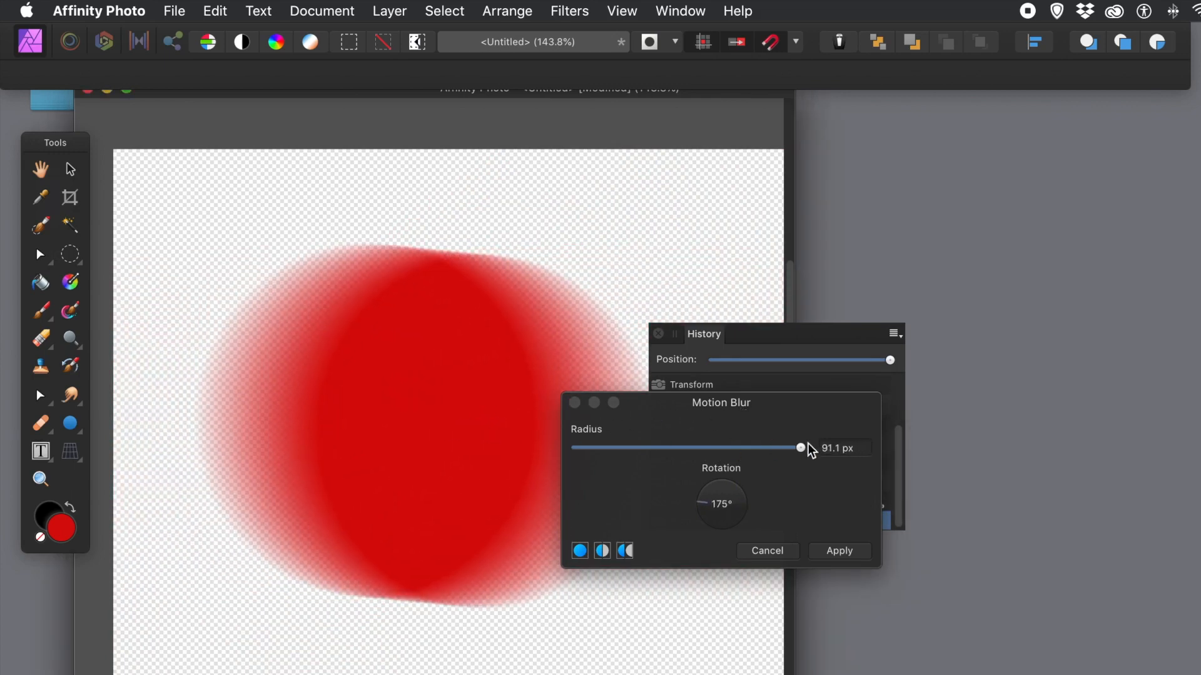
{"action": "left_click_drag", "start_coordinate": [431, 450], "coordinate": [516, 604]}
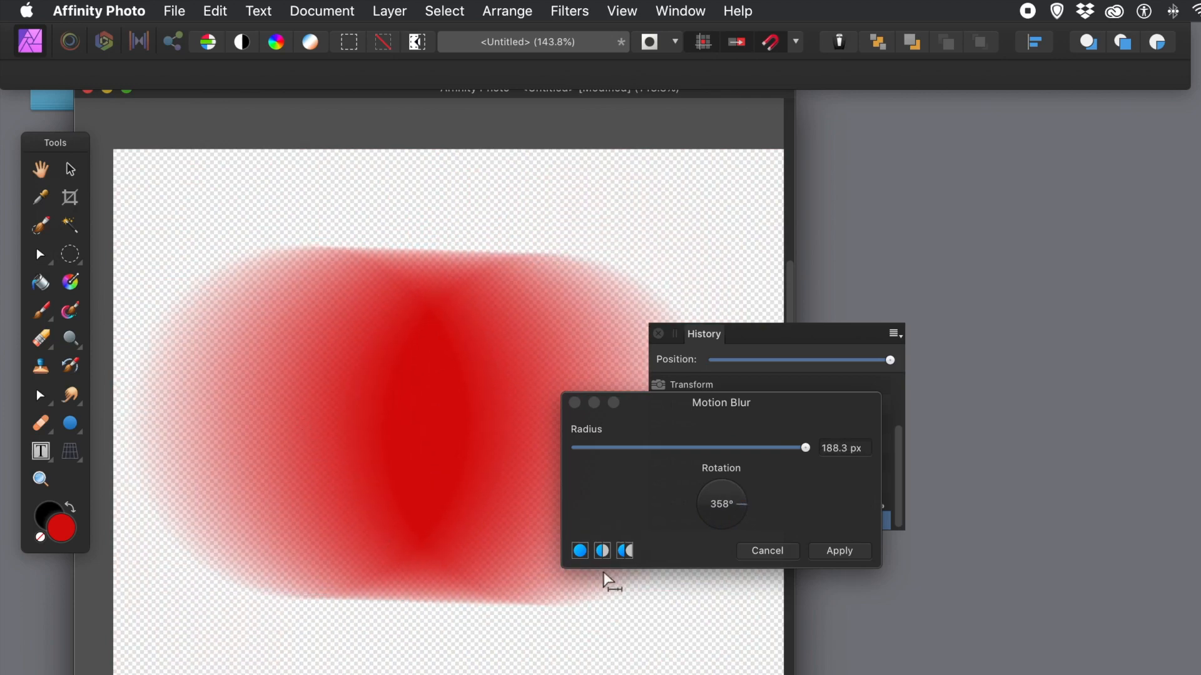
Compare Motion Blur with the original in a split preview at 205°, 0° and 90° rotation and radii up to 338 px, then cancel it
{"action": "left_click", "coordinate": [603, 551]}
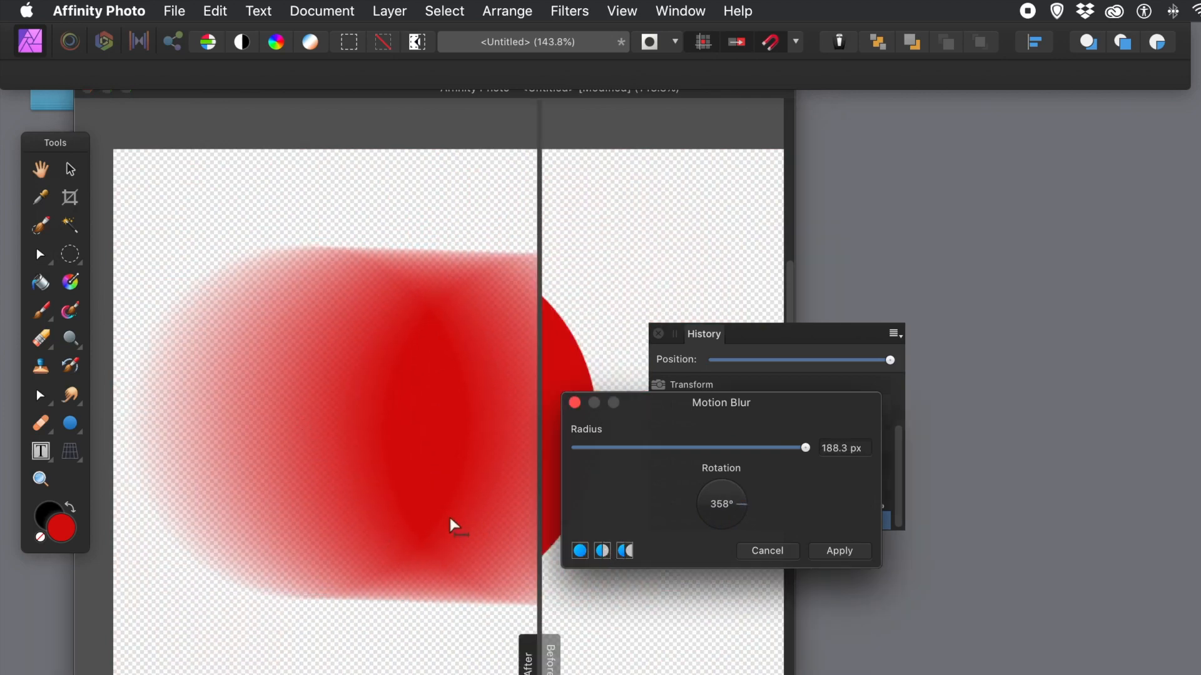
{"action": "mouse_move", "coordinate": [388, 453]}
{"action": "left_mouse_down"}
{"action": "mouse_move", "coordinate": [295, 501]}
{"action": "mouse_move", "coordinate": [139, 544]}
{"action": "mouse_move", "coordinate": [198, 461]}
{"action": "mouse_move", "coordinate": [227, 448]}
{"action": "mouse_move", "coordinate": [207, 457]}
{"action": "mouse_move", "coordinate": [212, 441]}
{"action": "mouse_move", "coordinate": [380, 458]}
{"action": "left_mouse_up"}
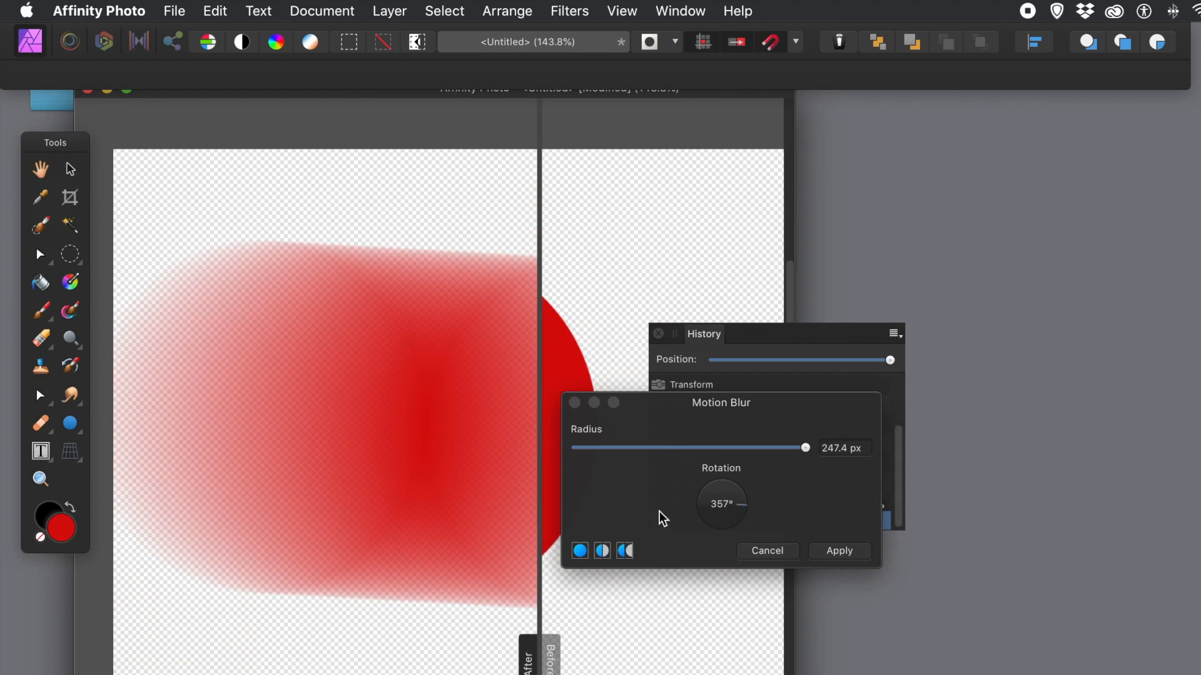
{"action": "mouse_move", "coordinate": [742, 508]}
{"action": "left_mouse_down"}
{"action": "mouse_move", "coordinate": [696, 547]}
{"action": "mouse_move", "coordinate": [639, 519]}
{"action": "mouse_move", "coordinate": [656, 535]}
{"action": "left_mouse_up"}
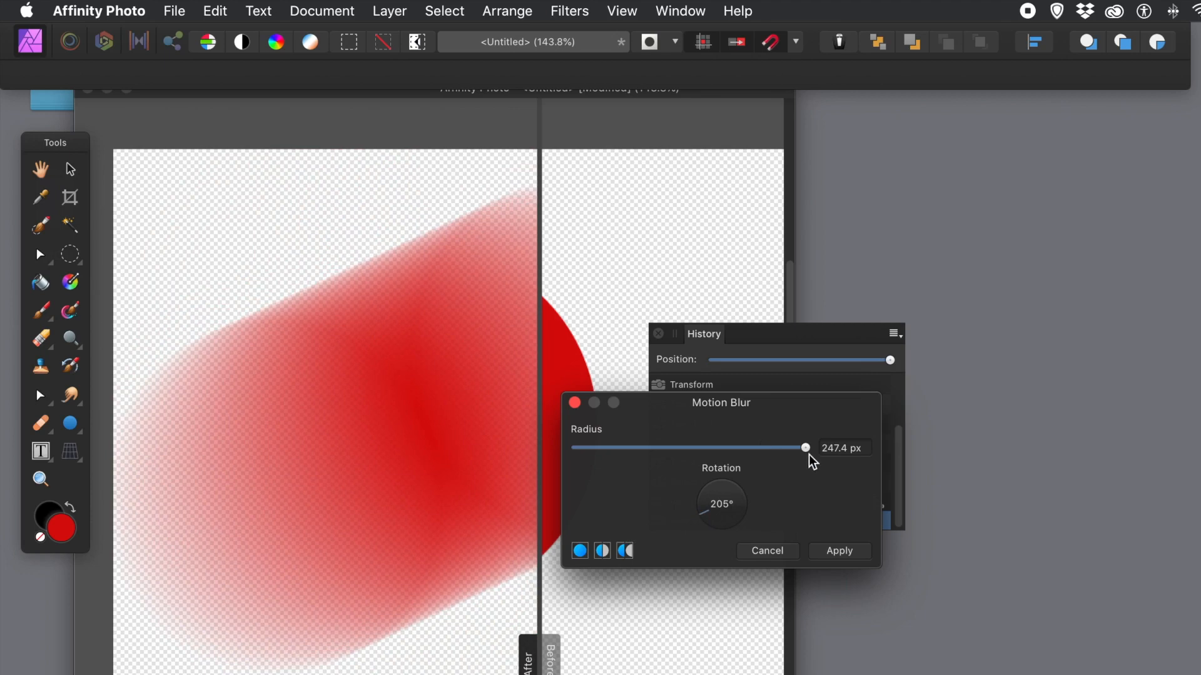
{"action": "mouse_move", "coordinate": [422, 468]}
{"action": "left_mouse_down"}
{"action": "mouse_move", "coordinate": [161, 469]}
{"action": "mouse_move", "coordinate": [327, 257]}
{"action": "mouse_move", "coordinate": [442, 289]}
{"action": "mouse_move", "coordinate": [451, 238]}
{"action": "mouse_move", "coordinate": [482, 193]}
{"action": "mouse_move", "coordinate": [429, 236]}
{"action": "mouse_move", "coordinate": [340, 257]}
{"action": "mouse_move", "coordinate": [250, 340]}
{"action": "mouse_move", "coordinate": [243, 445]}
{"action": "mouse_move", "coordinate": [262, 463]}
{"action": "mouse_move", "coordinate": [220, 449]}
{"action": "mouse_move", "coordinate": [186, 468]}
{"action": "left_mouse_up"}
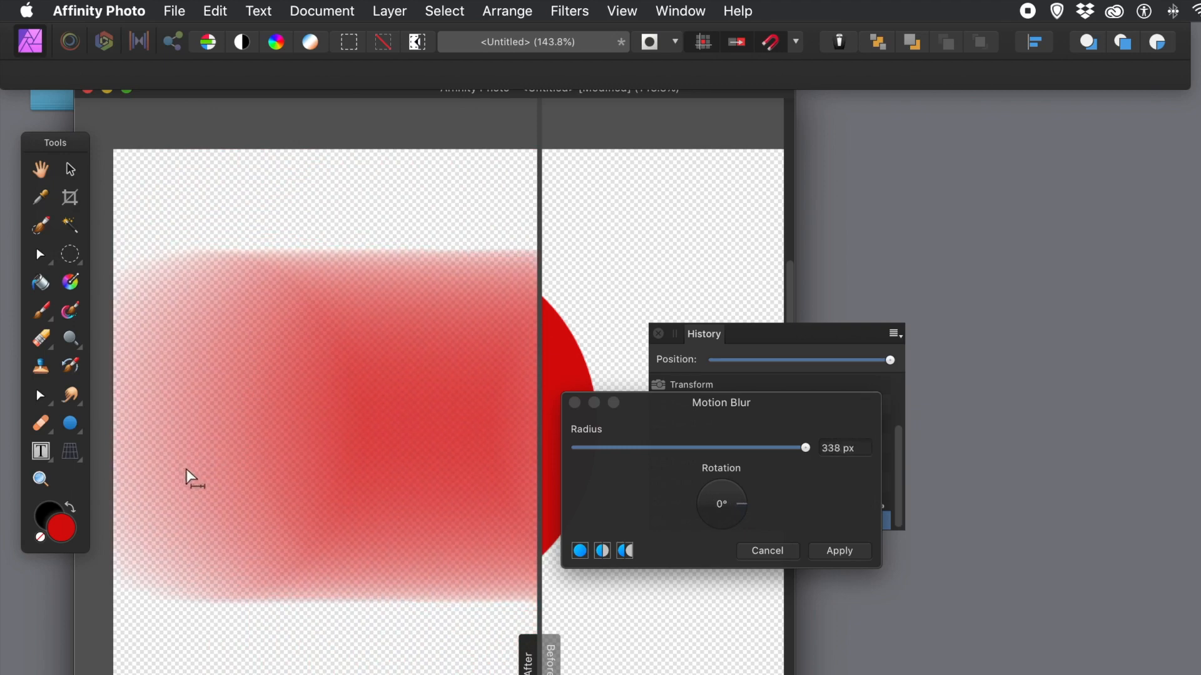
{"action": "mouse_move", "coordinate": [742, 505]}
{"action": "left_mouse_down"}
{"action": "mouse_move", "coordinate": [718, 529]}
{"action": "mouse_move", "coordinate": [686, 534]}
{"action": "mouse_move", "coordinate": [660, 523]}
{"action": "mouse_move", "coordinate": [651, 496]}
{"action": "mouse_move", "coordinate": [724, 440]}
{"action": "left_mouse_up"}
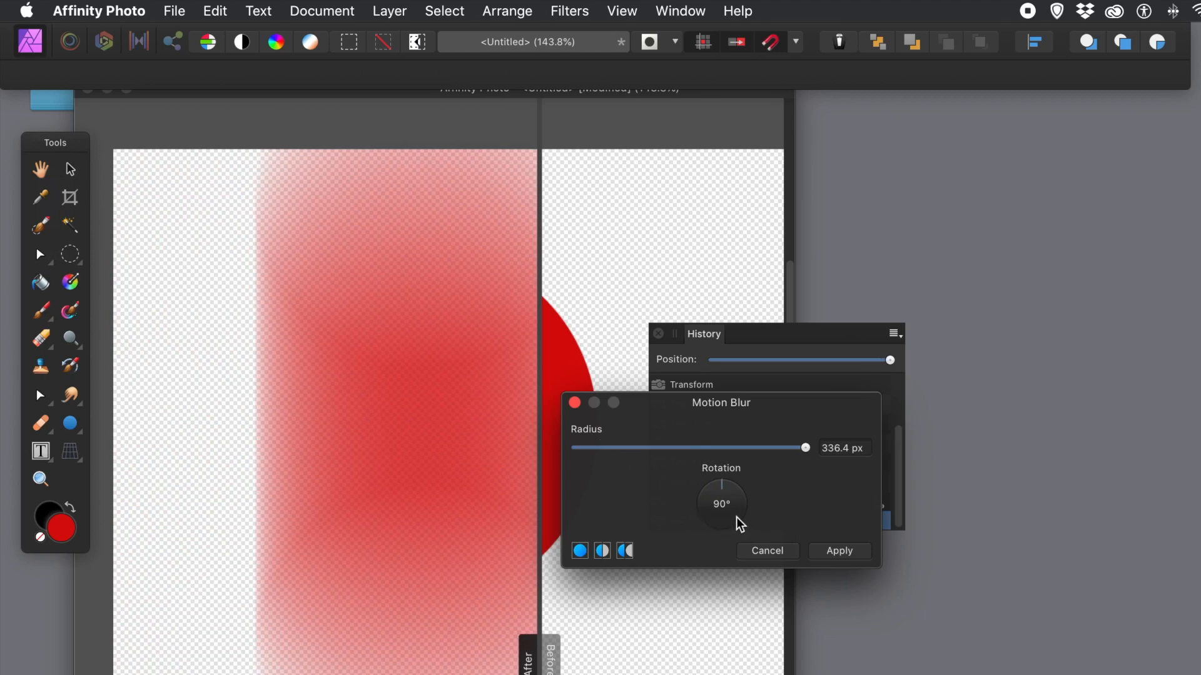
{"action": "left_click", "coordinate": [768, 550]}
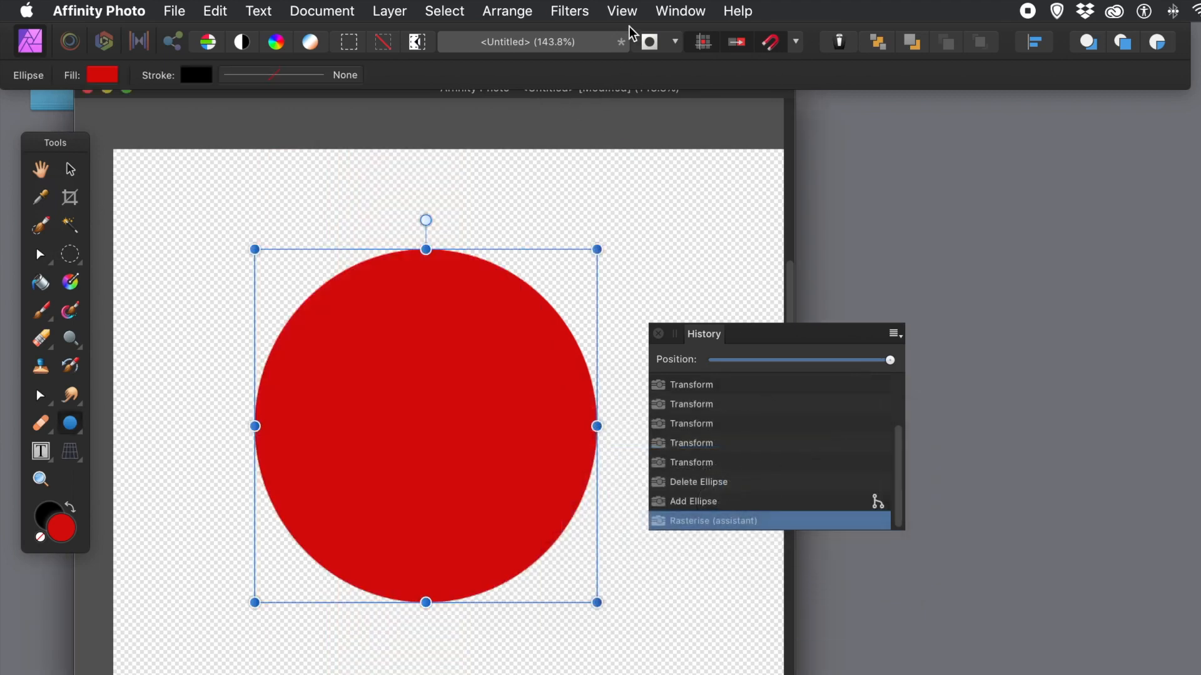
Preview a Radial Blur on the ellipse in a mirrored side-by-side before/after view
{"action": "left_click", "coordinate": [577, 14]}
{"action": "mouse_move", "coordinate": [576, 65]}
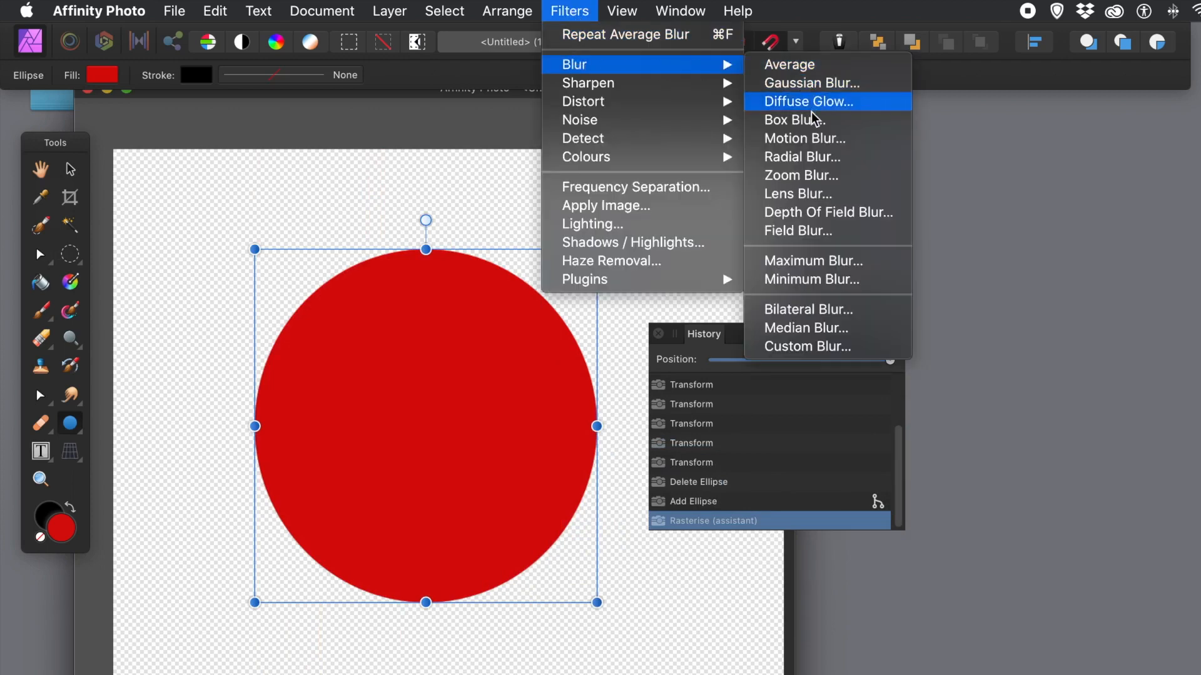
{"action": "left_click", "coordinate": [812, 158]}
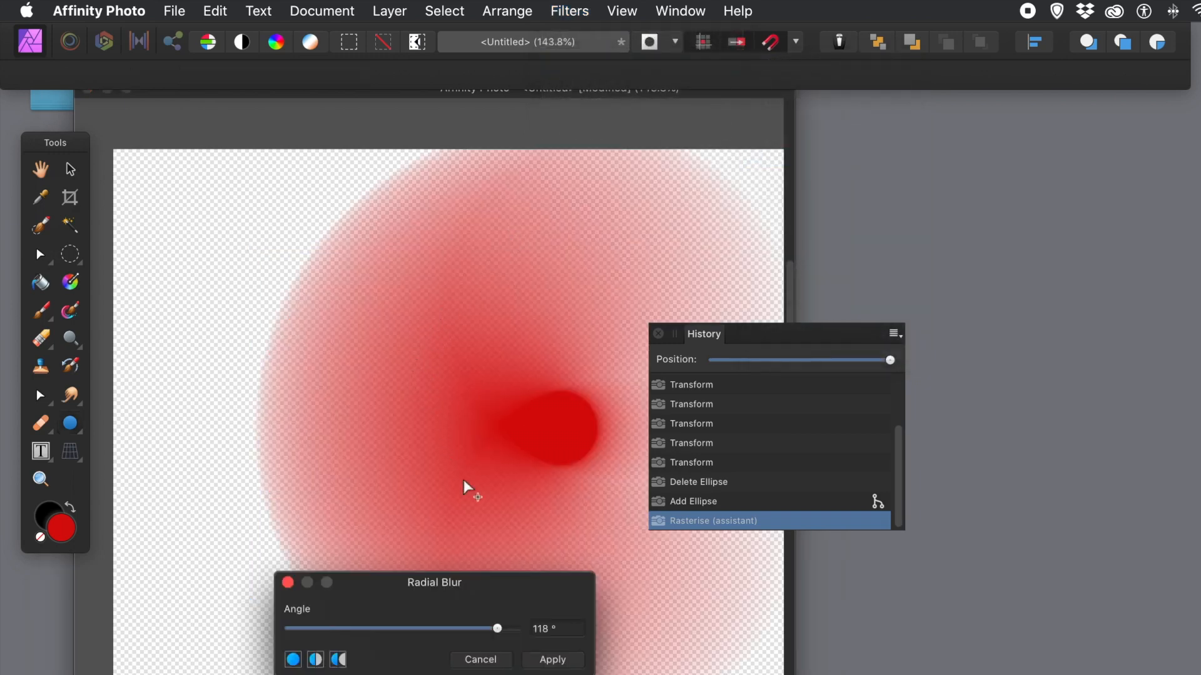
{"action": "left_click_drag", "start_coordinate": [467, 581], "coordinate": [770, 453]}
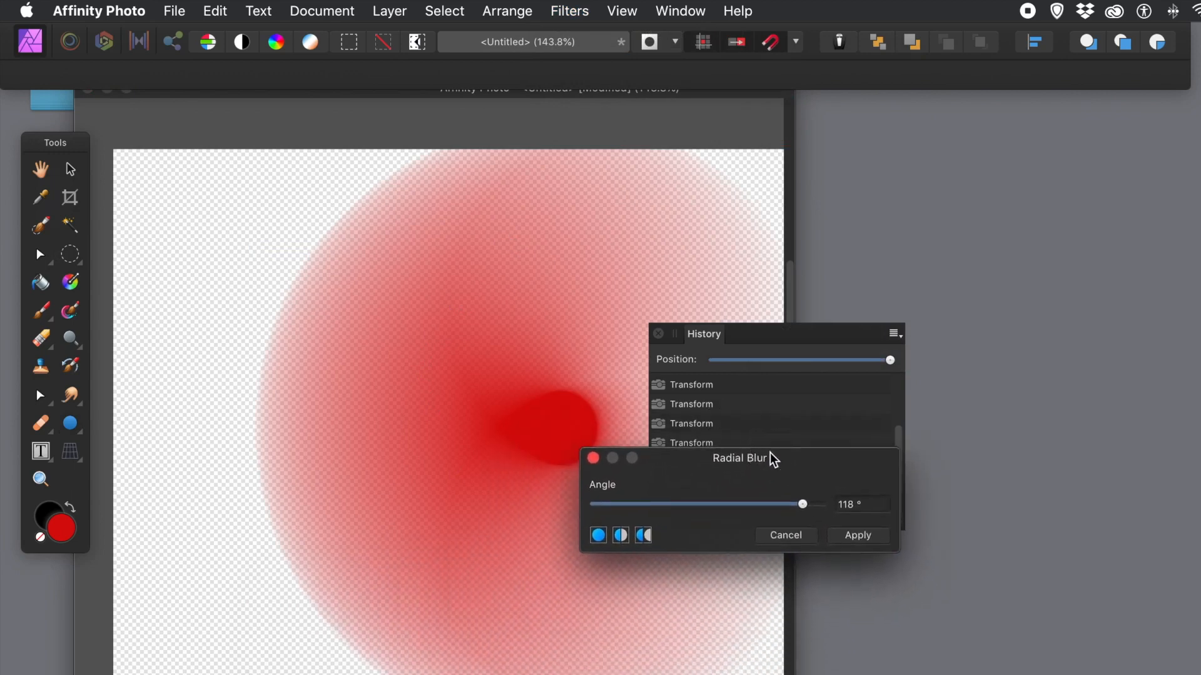
{"action": "left_click", "coordinate": [643, 536]}
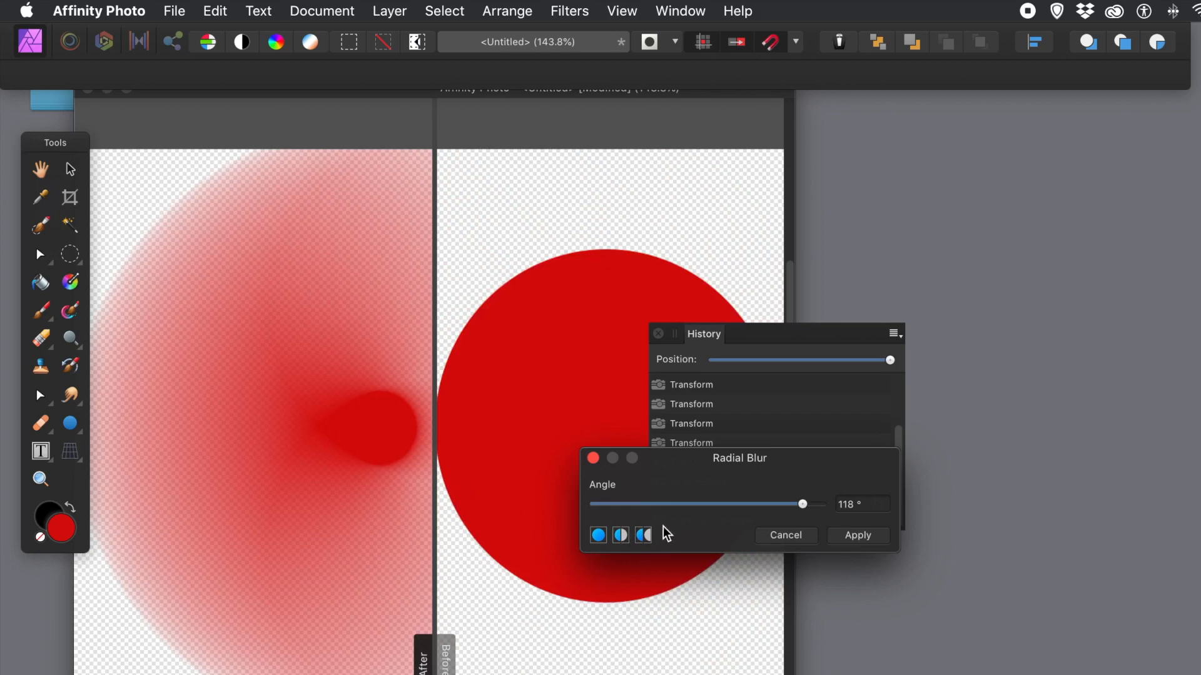
Vary the Radial Blur angle from 26.1° to 82° and move the blur centre within the ellipse and out beyond its lower edge
{"action": "left_click_drag", "start_coordinate": [799, 506], "coordinate": [706, 506]}
{"action": "mouse_move", "coordinate": [226, 420]}
{"action": "left_mouse_down"}
{"action": "mouse_move", "coordinate": [625, 449]}
{"action": "mouse_move", "coordinate": [173, 445]}
{"action": "mouse_move", "coordinate": [398, 447]}
{"action": "mouse_move", "coordinate": [303, 444]}
{"action": "left_mouse_up"}
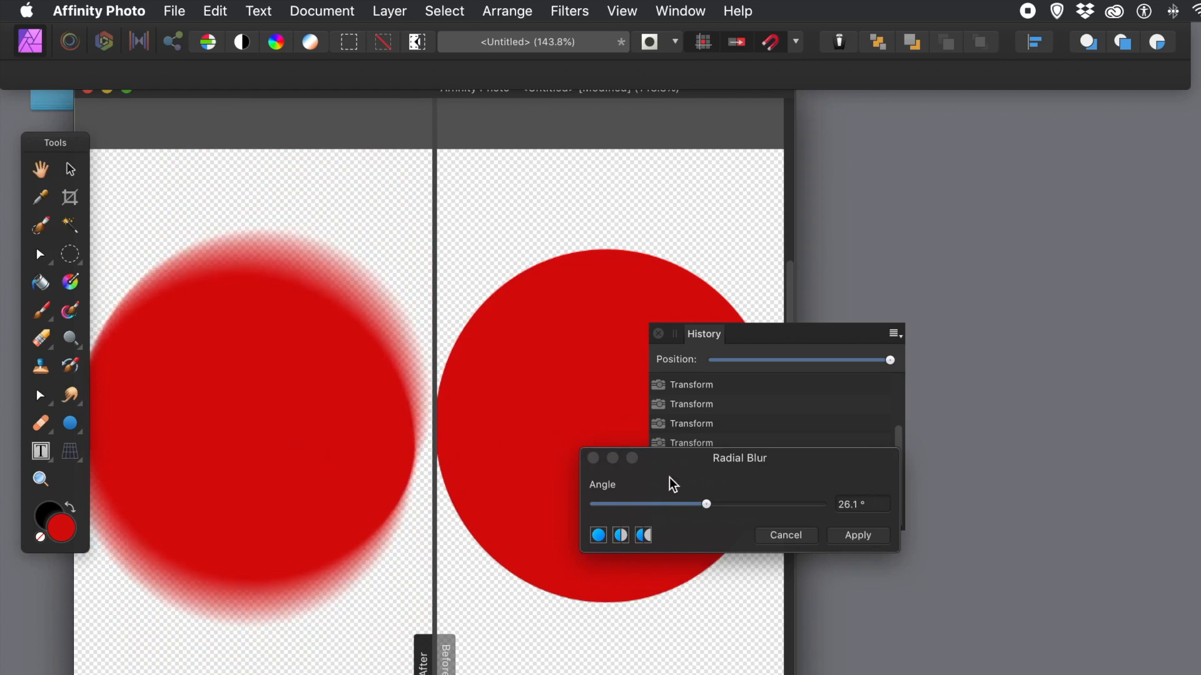
{"action": "left_click_drag", "start_coordinate": [711, 505], "coordinate": [786, 507]}
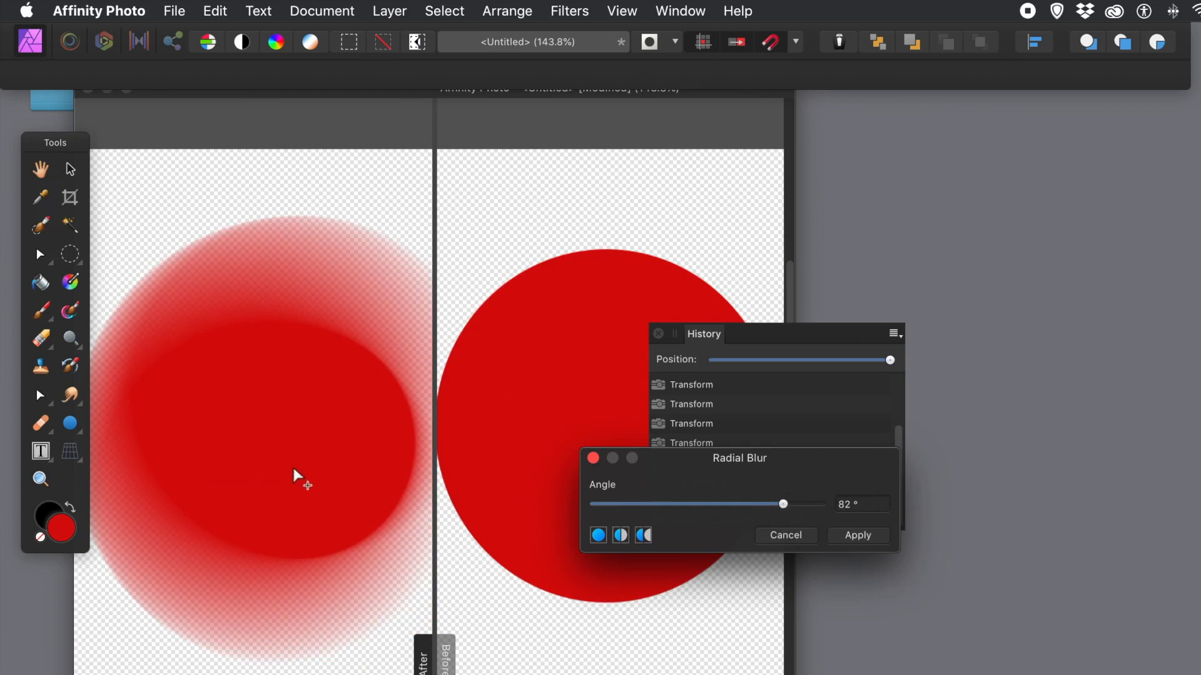
{"action": "left_click_drag", "start_coordinate": [260, 455], "coordinate": [573, 619]}
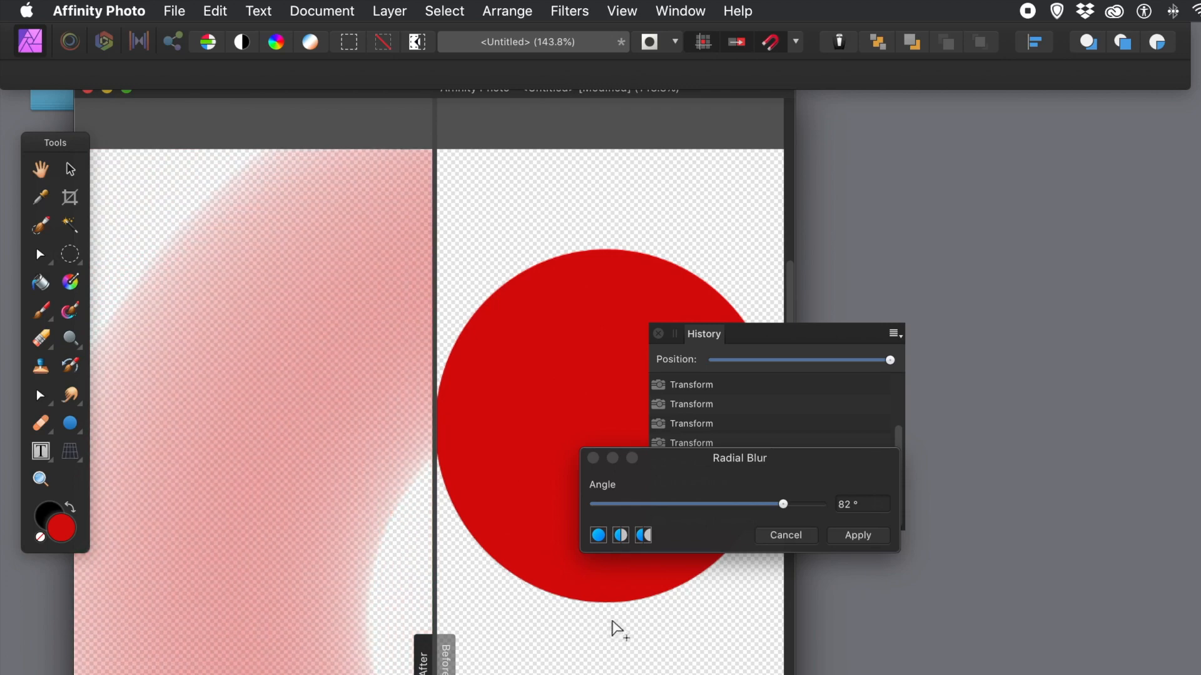
{"action": "left_click_drag", "start_coordinate": [604, 623], "coordinate": [490, 627]}
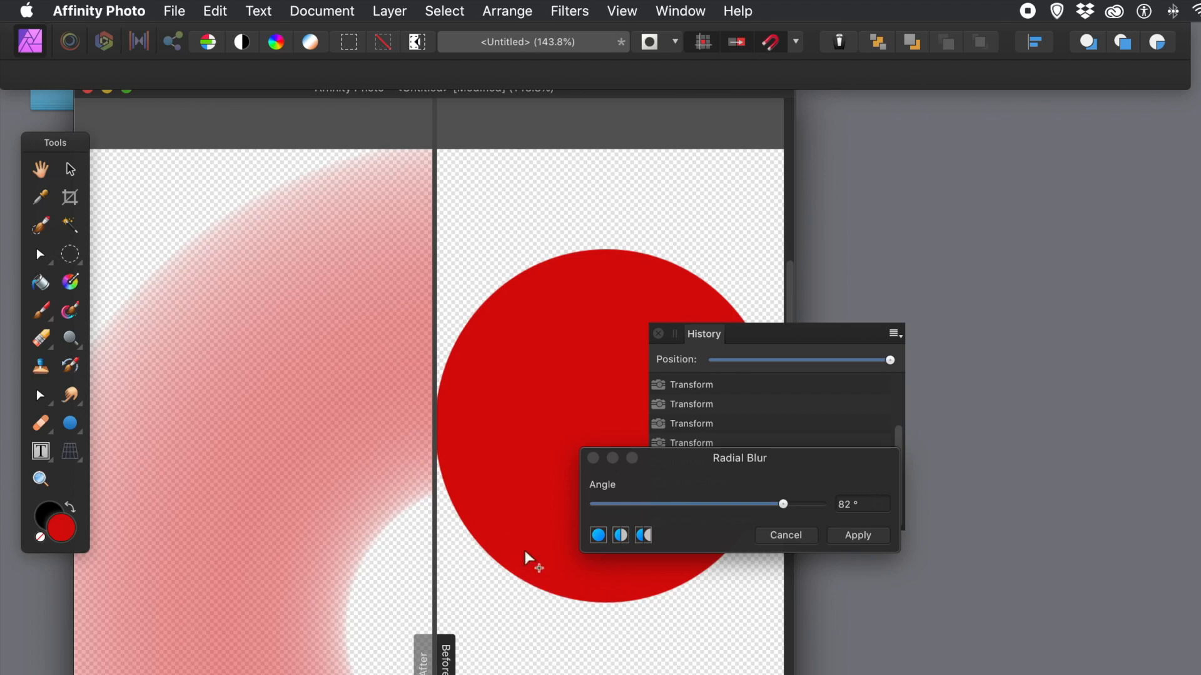
Compare the Radial Blur in a split preview, sliding the divider across the ellipse and briefly showing the full blurred view
{"action": "left_click", "coordinate": [621, 537]}
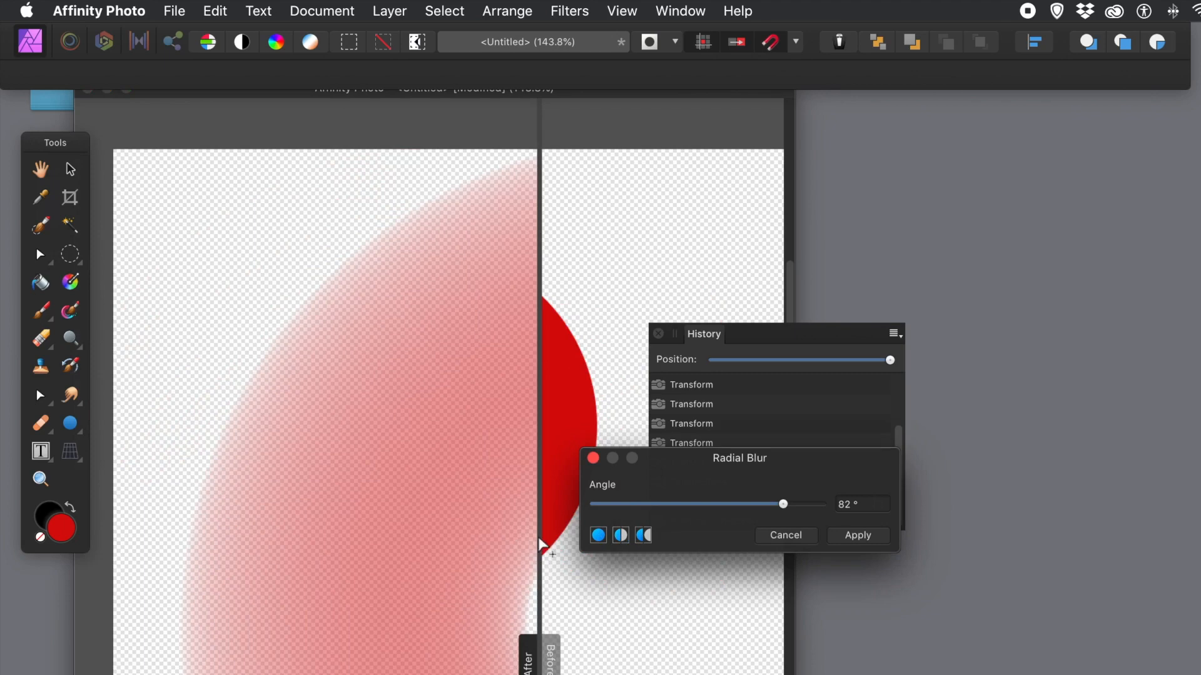
{"action": "left_click_drag", "start_coordinate": [541, 545], "coordinate": [713, 583]}
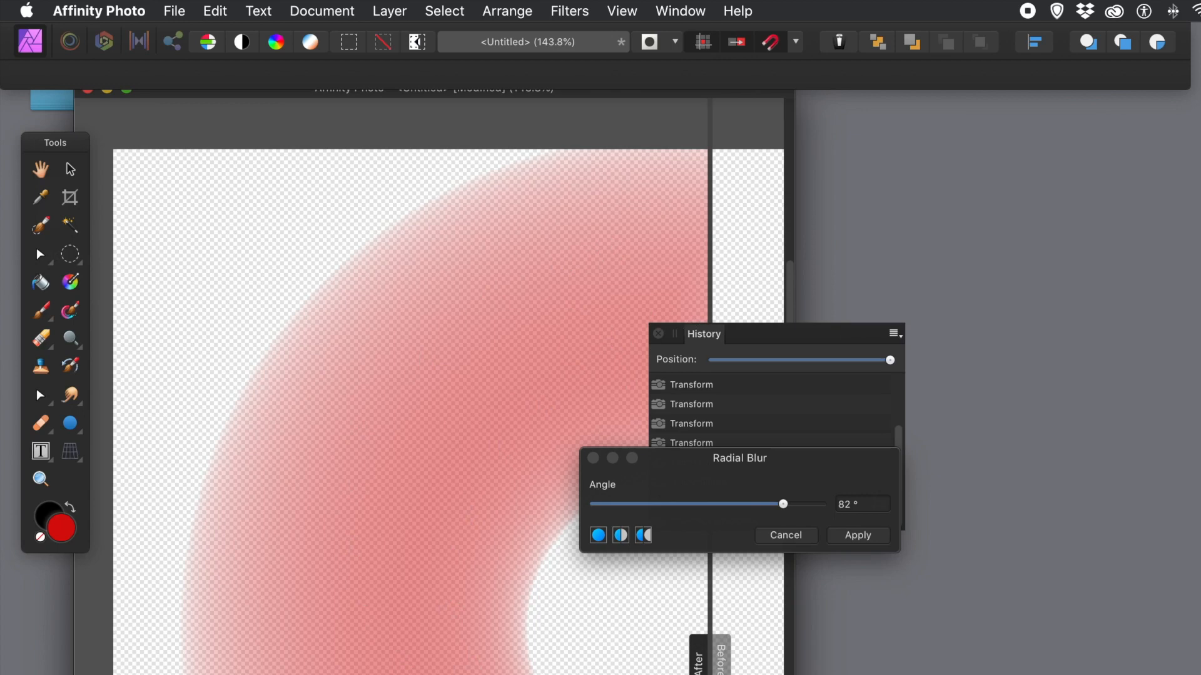
{"action": "left_click", "coordinate": [621, 535]}
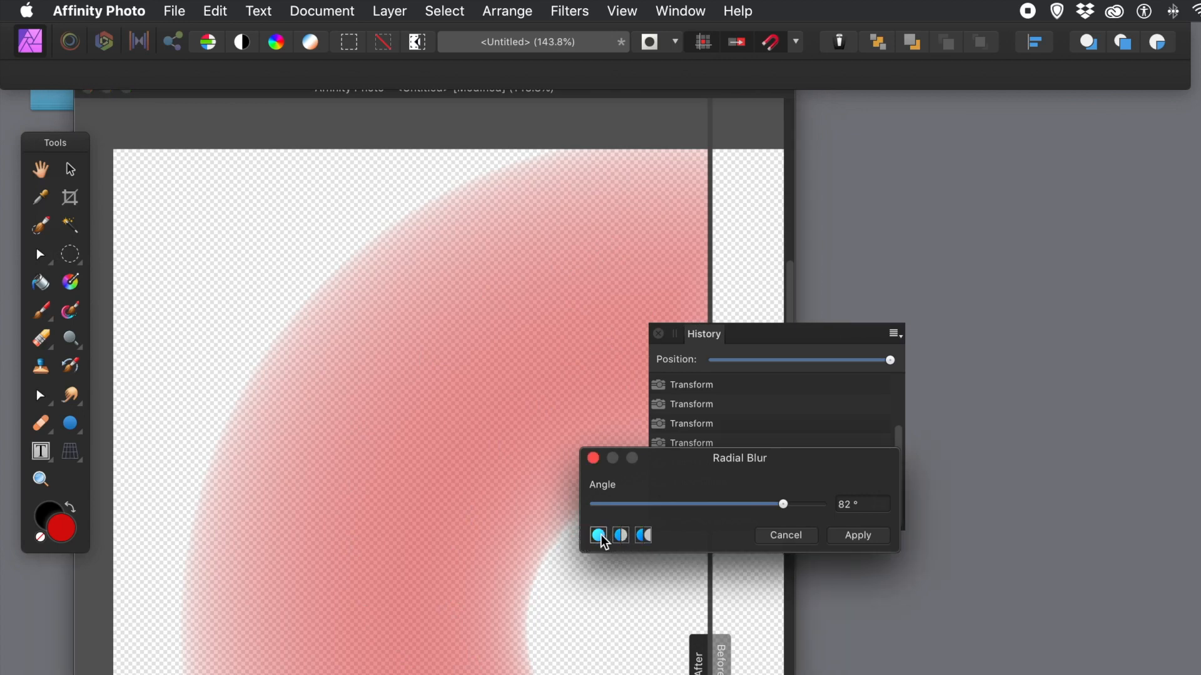
{"action": "left_click", "coordinate": [601, 534]}
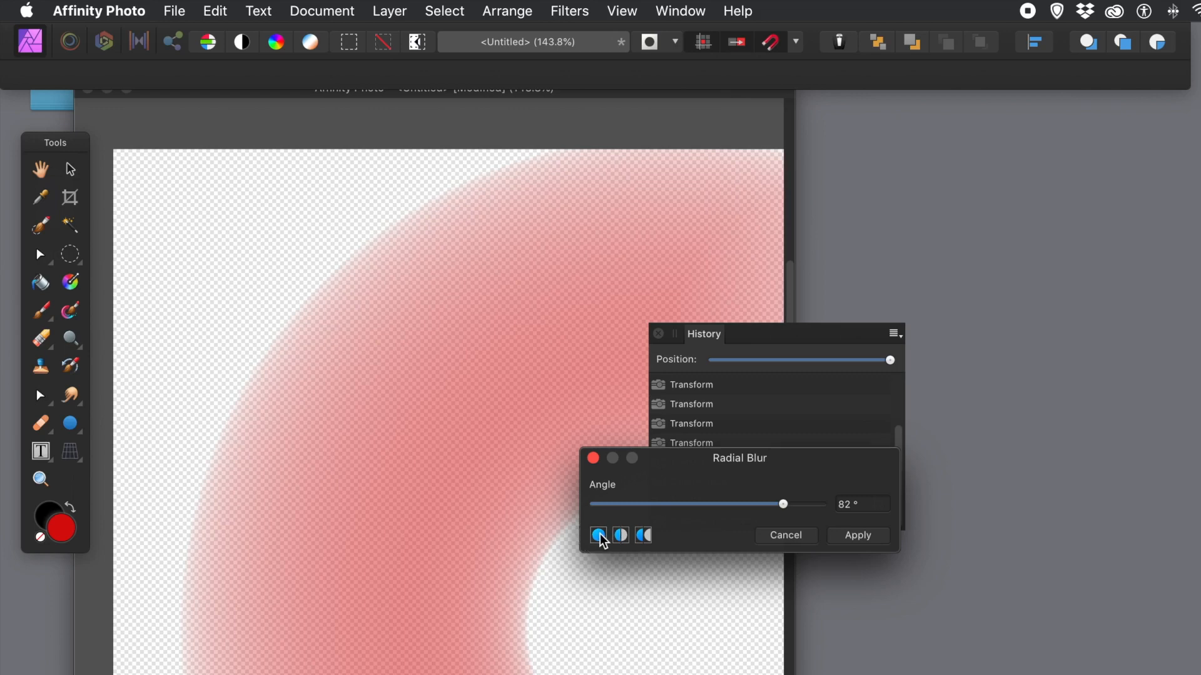
{"action": "left_click", "coordinate": [620, 535]}
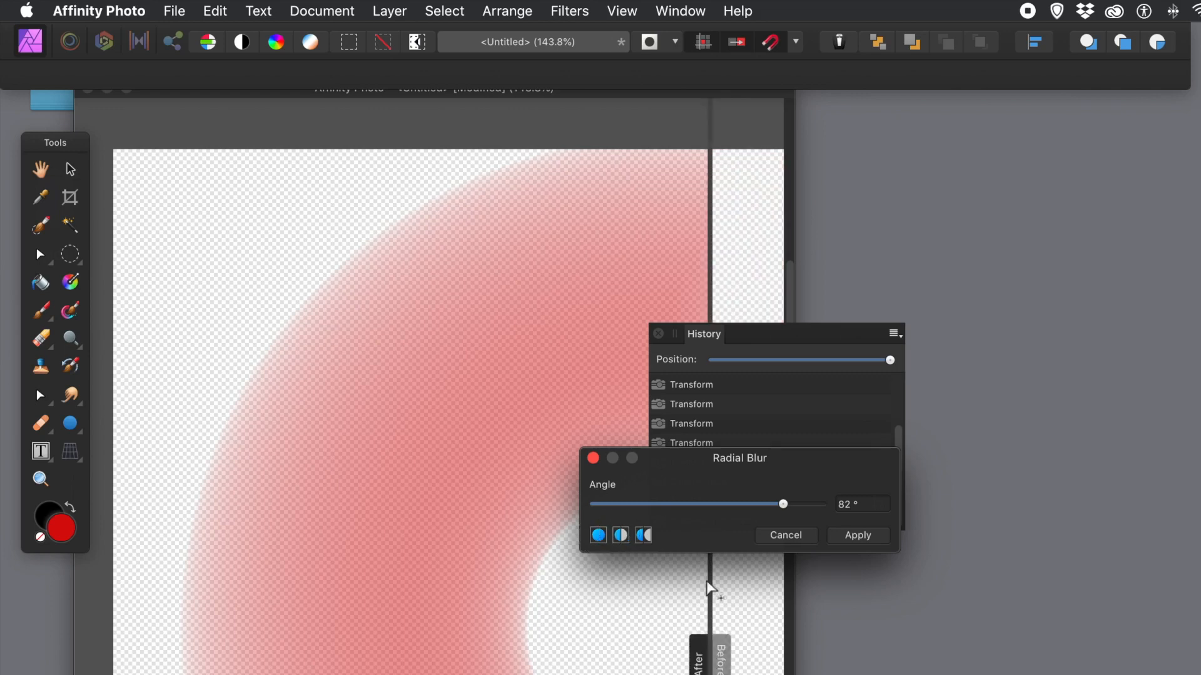
{"action": "left_click_drag", "start_coordinate": [713, 601], "coordinate": [537, 575]}
Try Radial Blur angles of 16.2° and 79.4° with the blur centre at different points around the ellipse, and cancel the filter
{"action": "left_click_drag", "start_coordinate": [473, 553], "coordinate": [383, 321]}
{"action": "left_click_drag", "start_coordinate": [780, 504], "coordinate": [677, 508]}
{"action": "left_click_drag", "start_coordinate": [397, 475], "coordinate": [532, 289]}
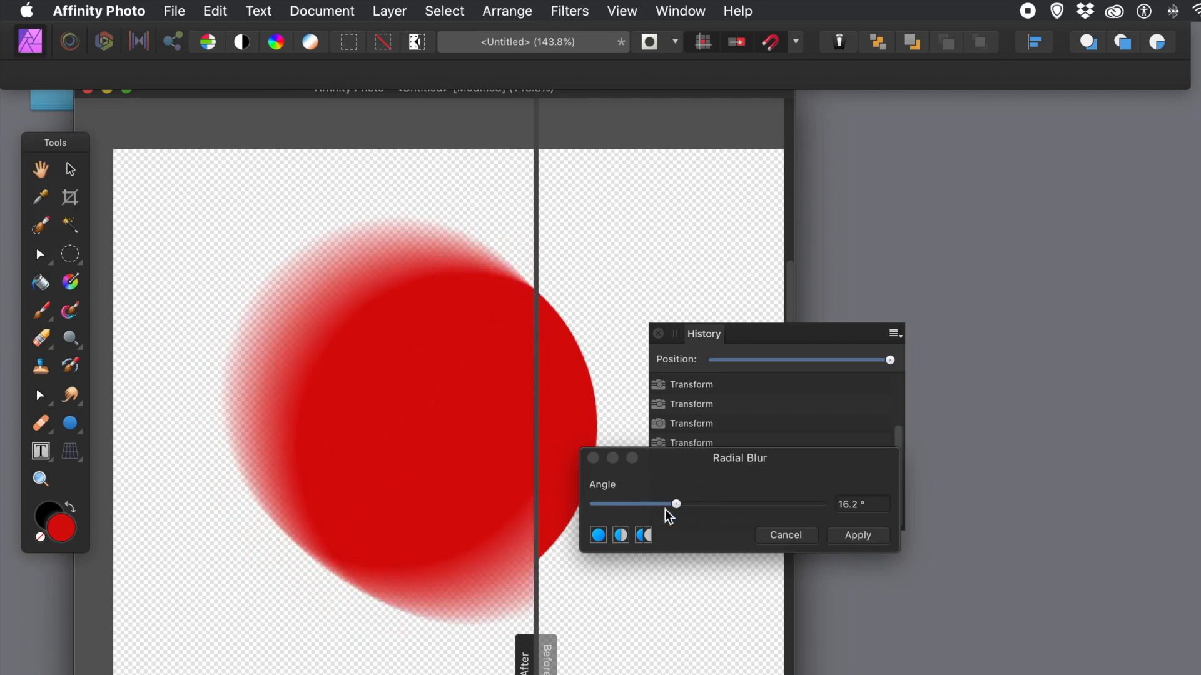
{"action": "left_click_drag", "start_coordinate": [677, 504], "coordinate": [782, 508]}
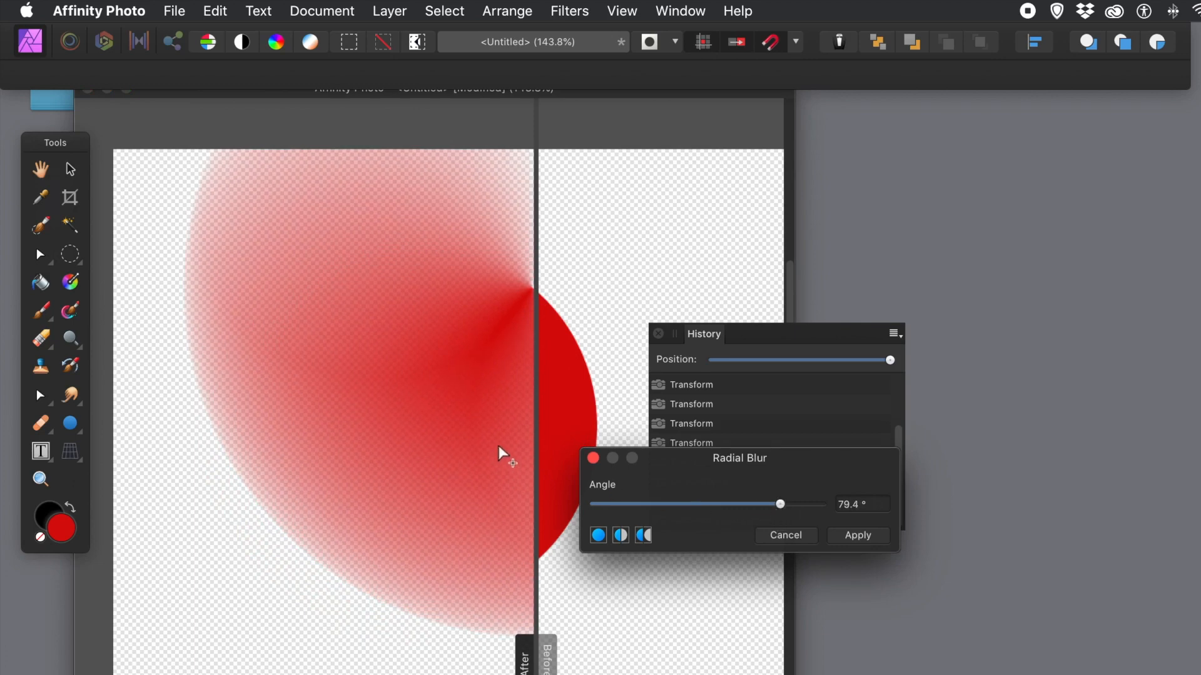
{"action": "left_click_drag", "start_coordinate": [477, 368], "coordinate": [231, 432]}
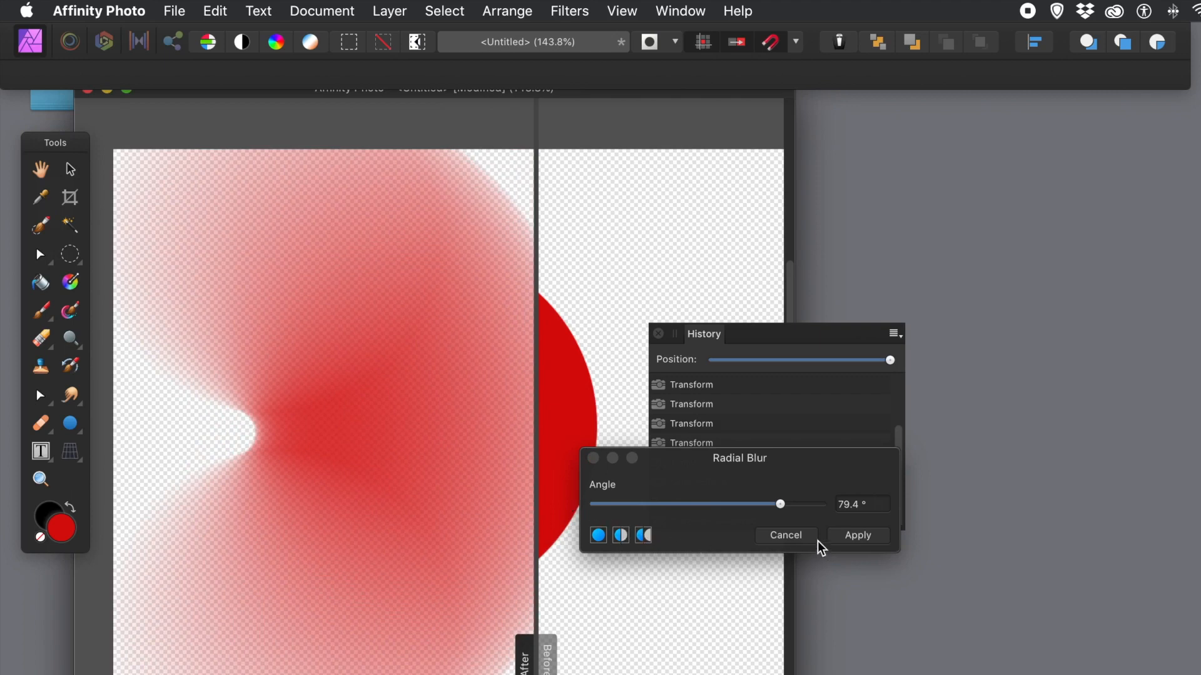
{"action": "left_click", "coordinate": [796, 536]}
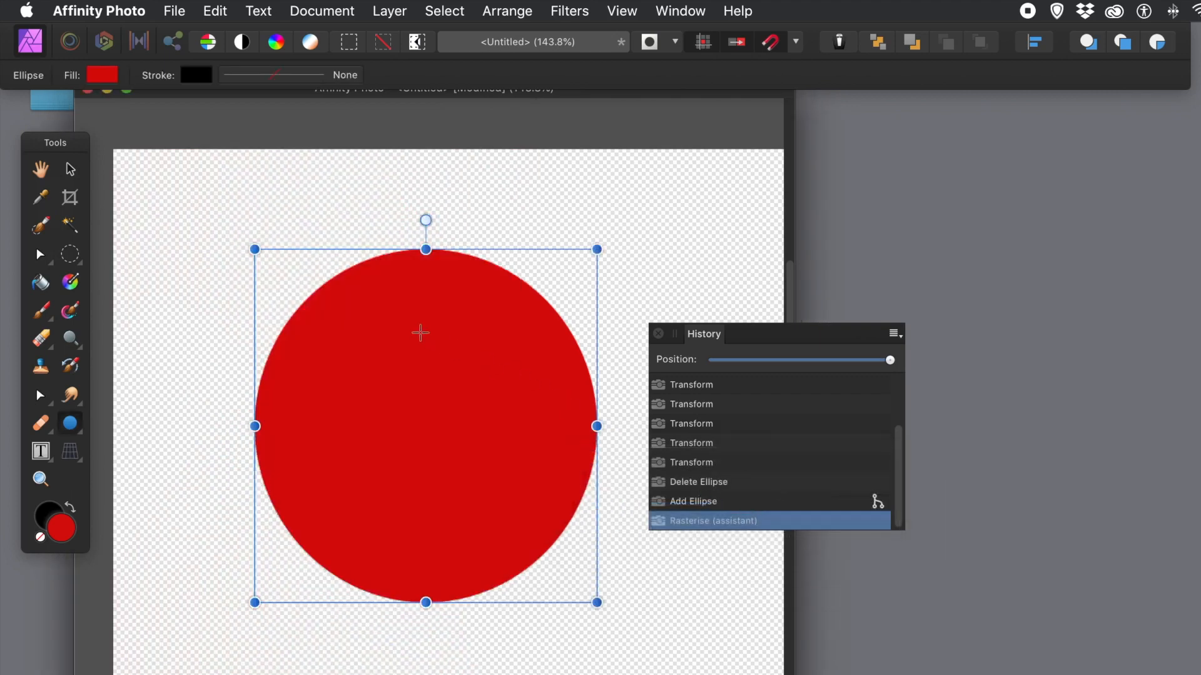
Preview a Zoom Blur on the ellipse, moving the blur centre beyond its left and right edges
{"action": "left_click", "coordinate": [564, 11]}
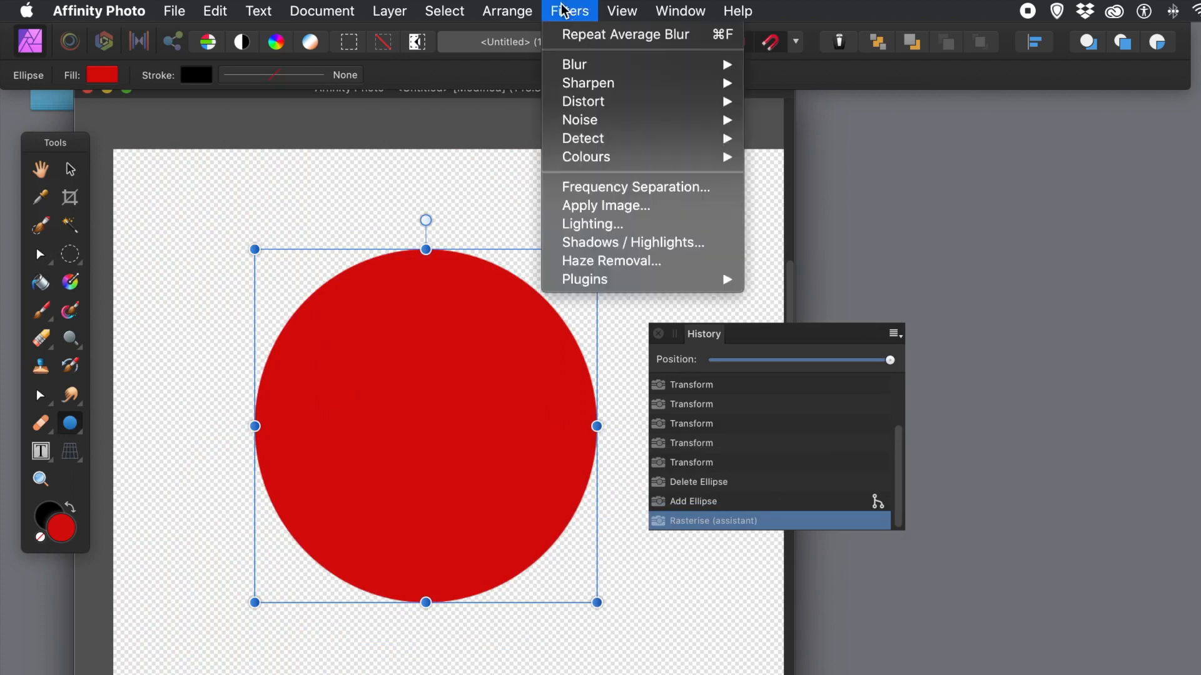
{"action": "mouse_move", "coordinate": [593, 67]}
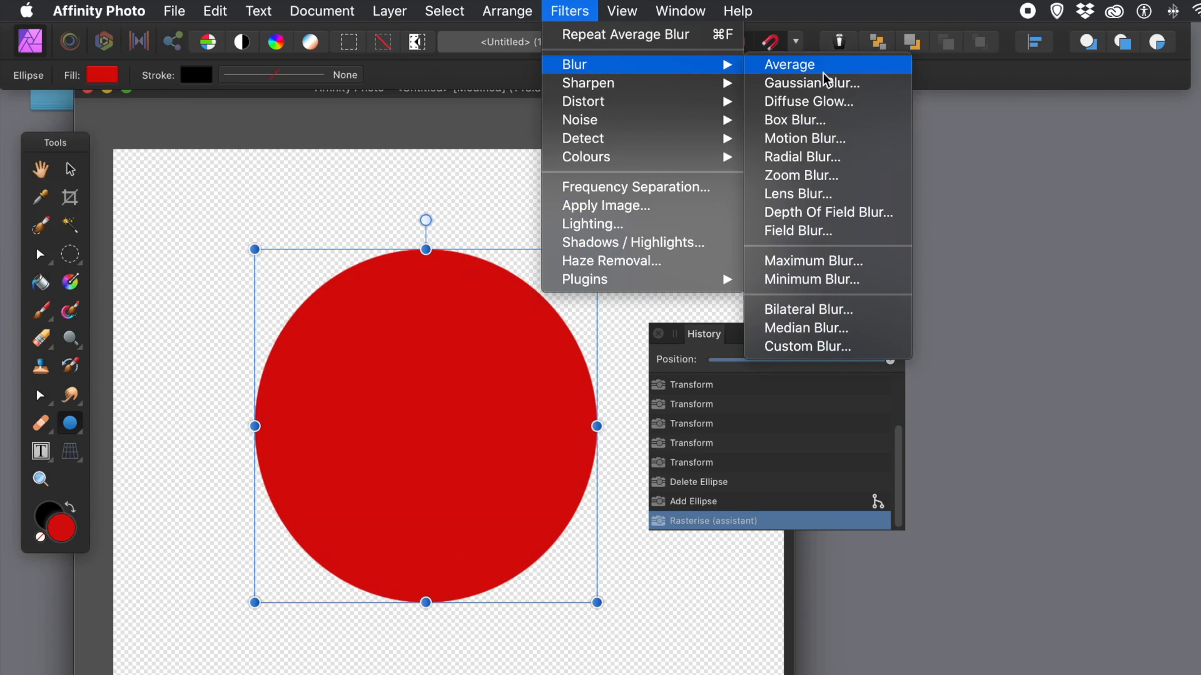
{"action": "left_click", "coordinate": [805, 177]}
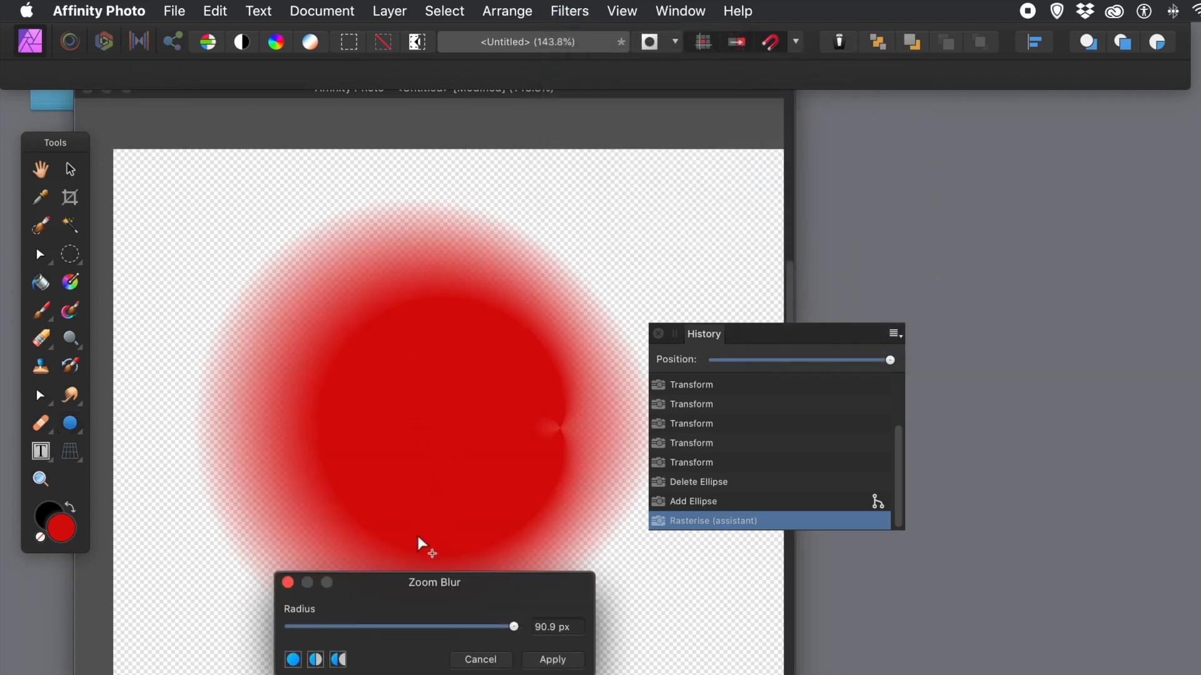
{"action": "left_click_drag", "start_coordinate": [426, 583], "coordinate": [699, 488]}
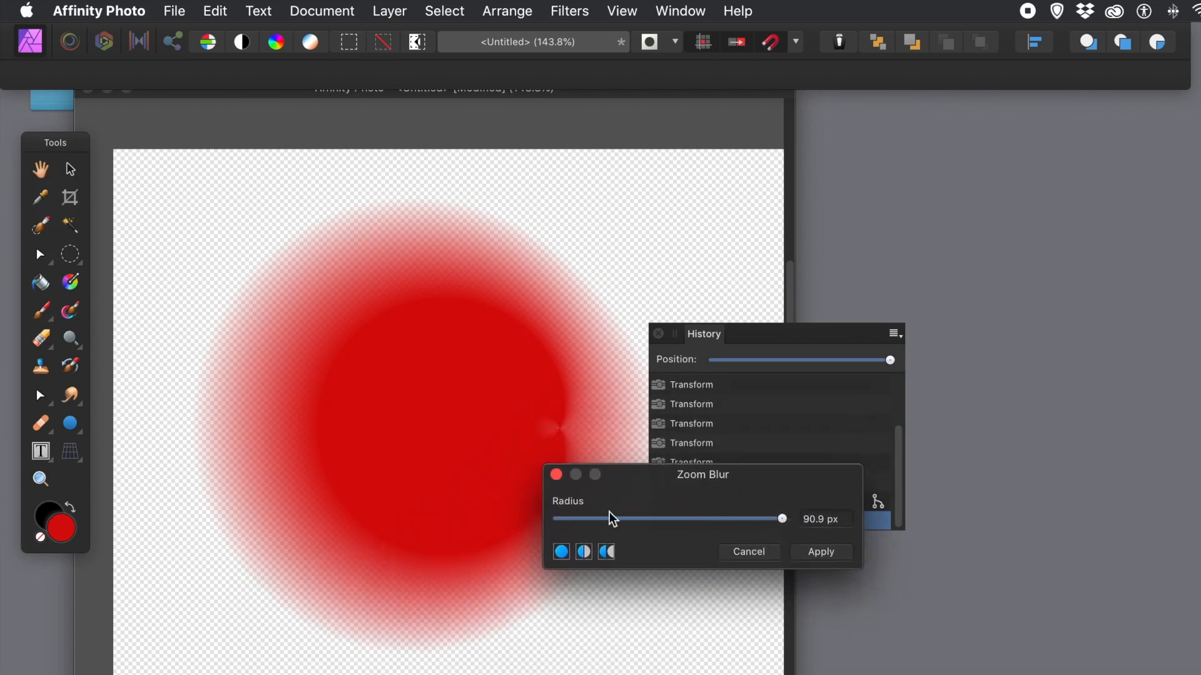
{"action": "left_click_drag", "start_coordinate": [499, 429], "coordinate": [154, 446]}
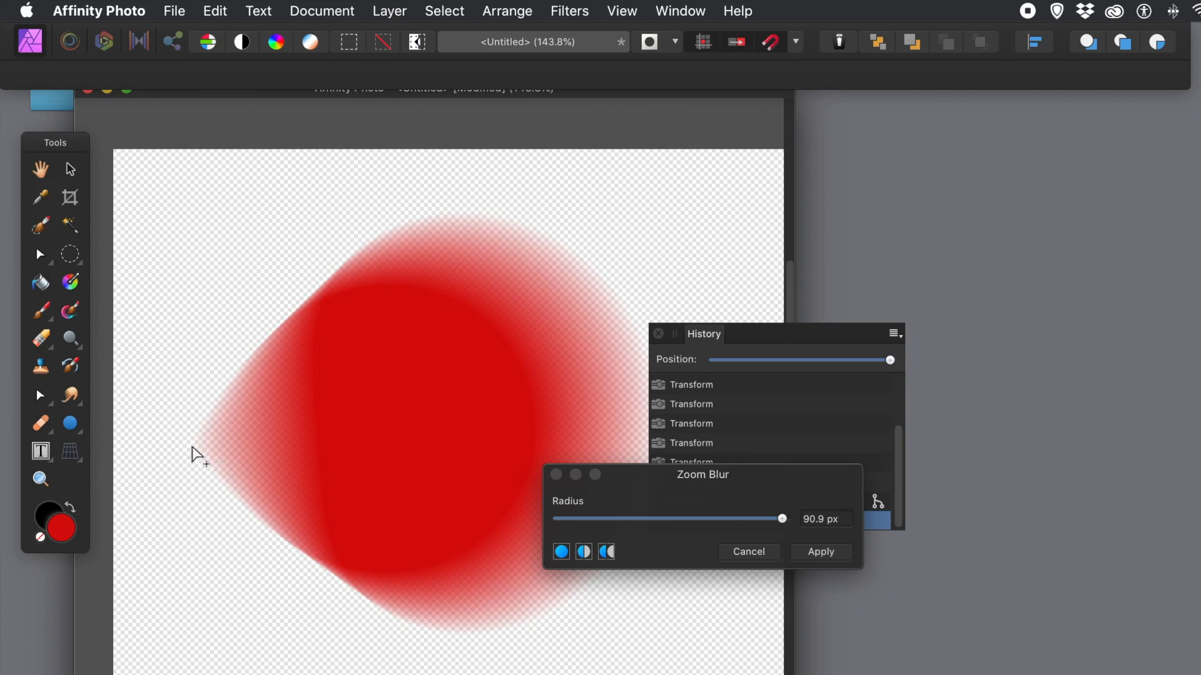
{"action": "left_click_drag", "start_coordinate": [194, 441], "coordinate": [661, 449]}
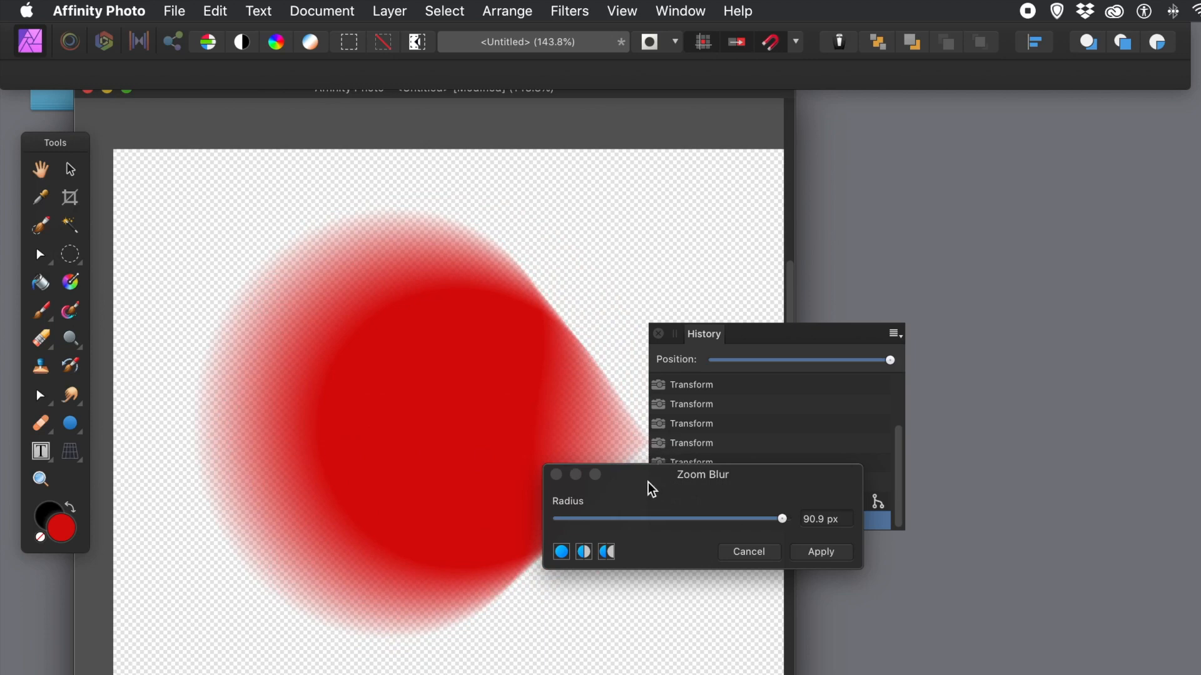
{"action": "left_click_drag", "start_coordinate": [648, 484], "coordinate": [771, 487]}
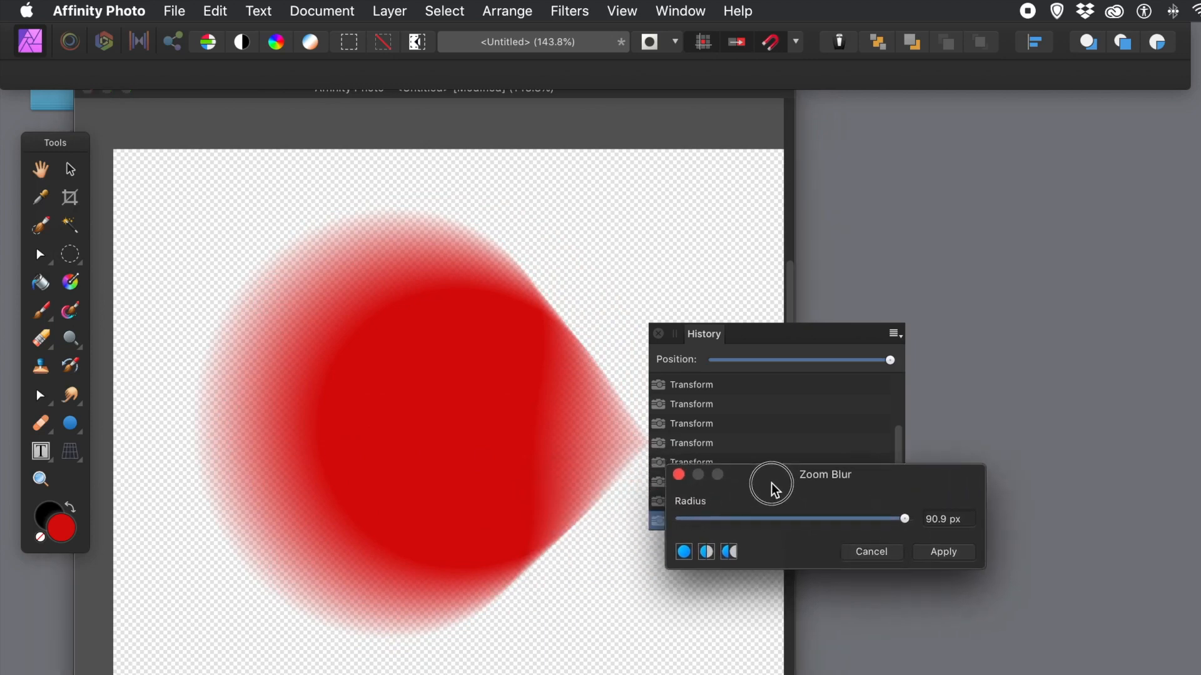
Compare the Zoom Blur with the original in a split preview, shift the blur centre past the ellipse's left edge, and raise the radius to 100 px
{"action": "left_click", "coordinate": [714, 554]}
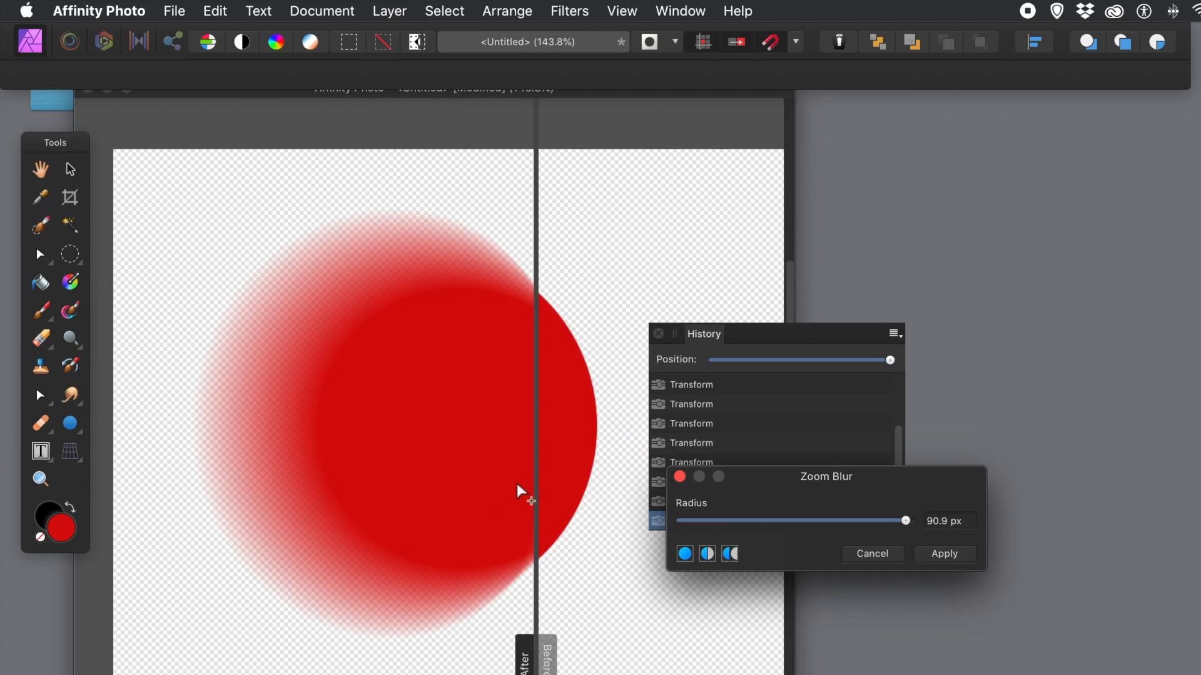
{"action": "left_click_drag", "start_coordinate": [584, 477], "coordinate": [113, 438]}
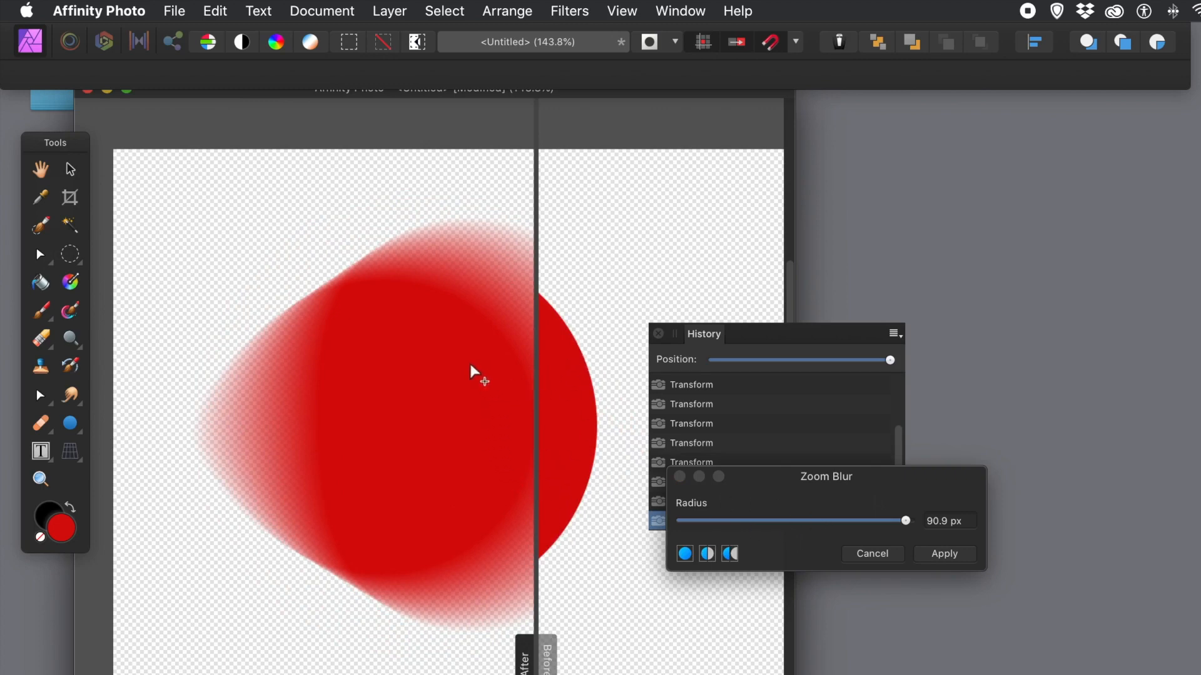
{"action": "left_click_drag", "start_coordinate": [461, 370], "coordinate": [113, 501]}
{"action": "left_click", "coordinate": [909, 522]}
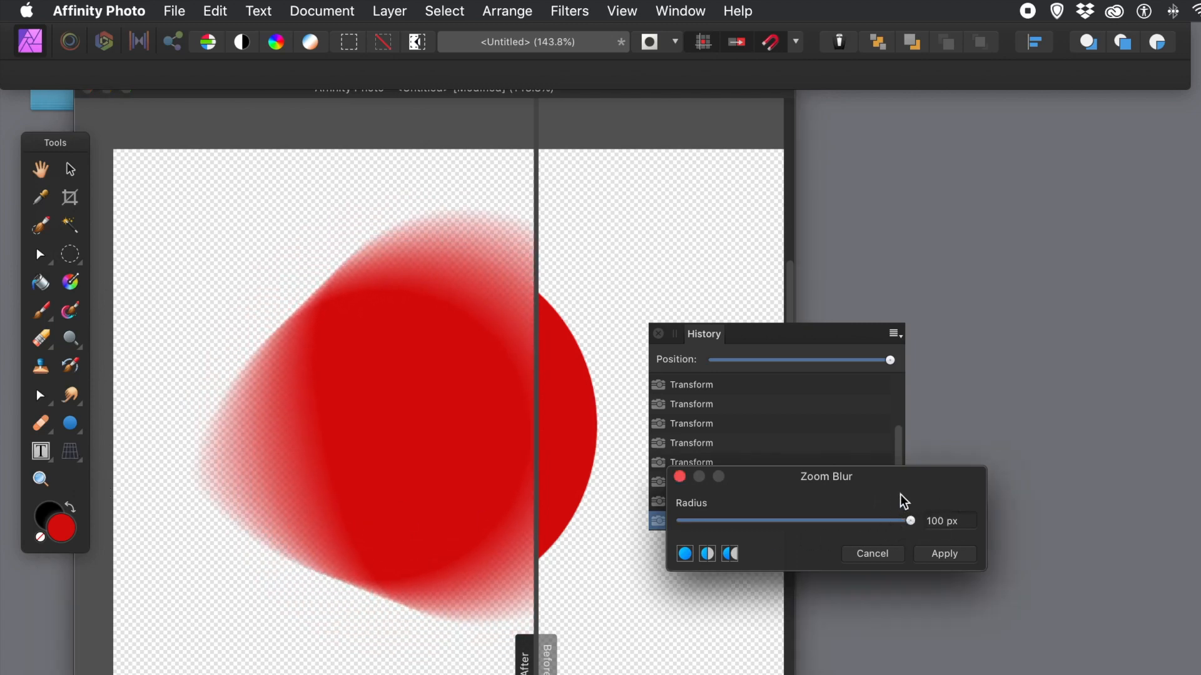
Set the Zoom Blur radius to 300 px, move the blur centre to the ellipse's lower left, and cancel the filter
{"action": "left_click_drag", "start_coordinate": [850, 485], "coordinate": [568, 475]}
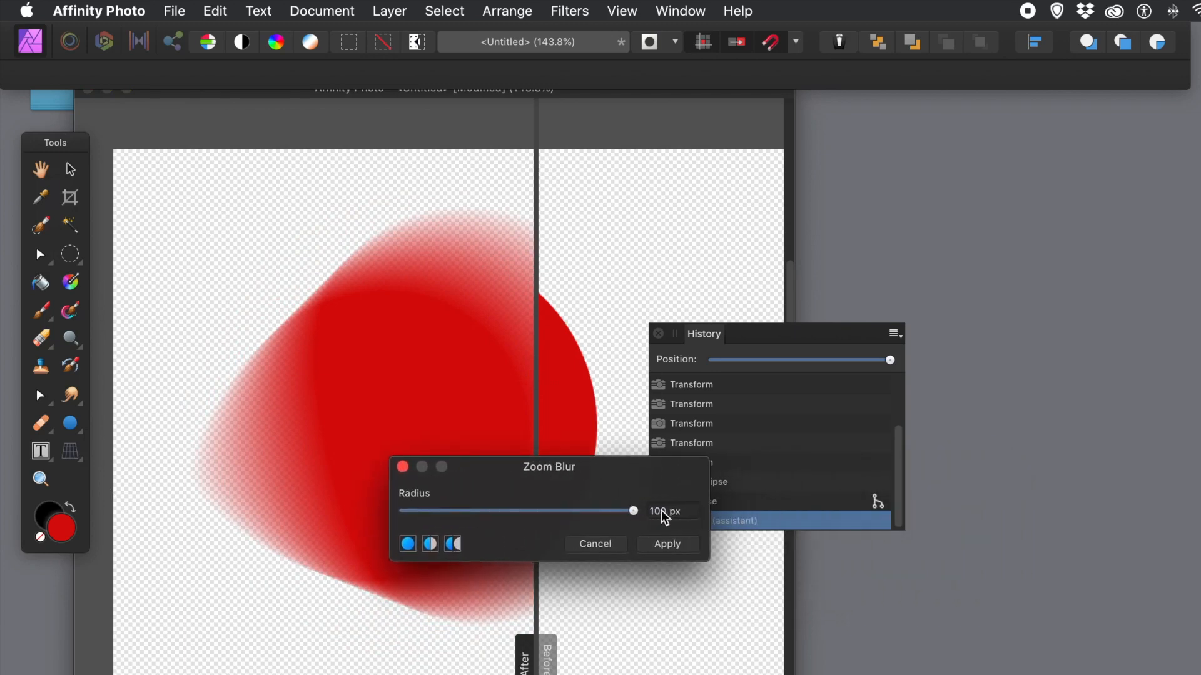
{"action": "left_click_drag", "start_coordinate": [689, 512], "coordinate": [609, 504]}
{"action": "type", "text": "300"}
{"action": "key", "text": "Return"}
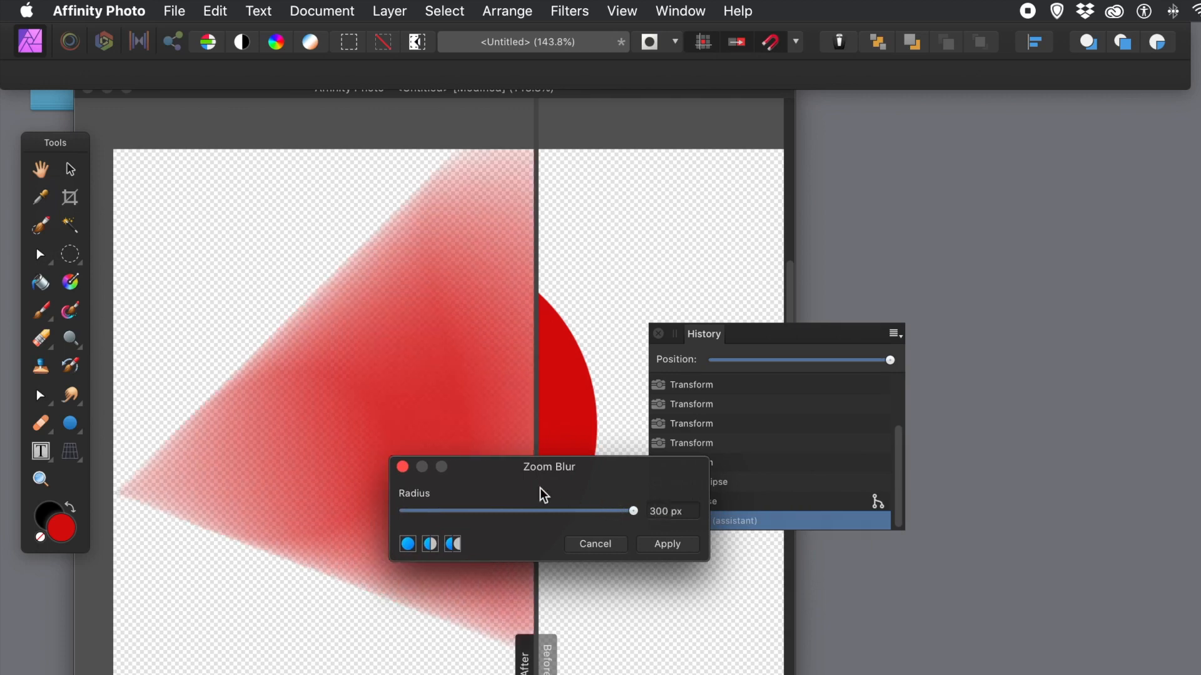
{"action": "left_click_drag", "start_coordinate": [142, 496], "coordinate": [143, 674]}
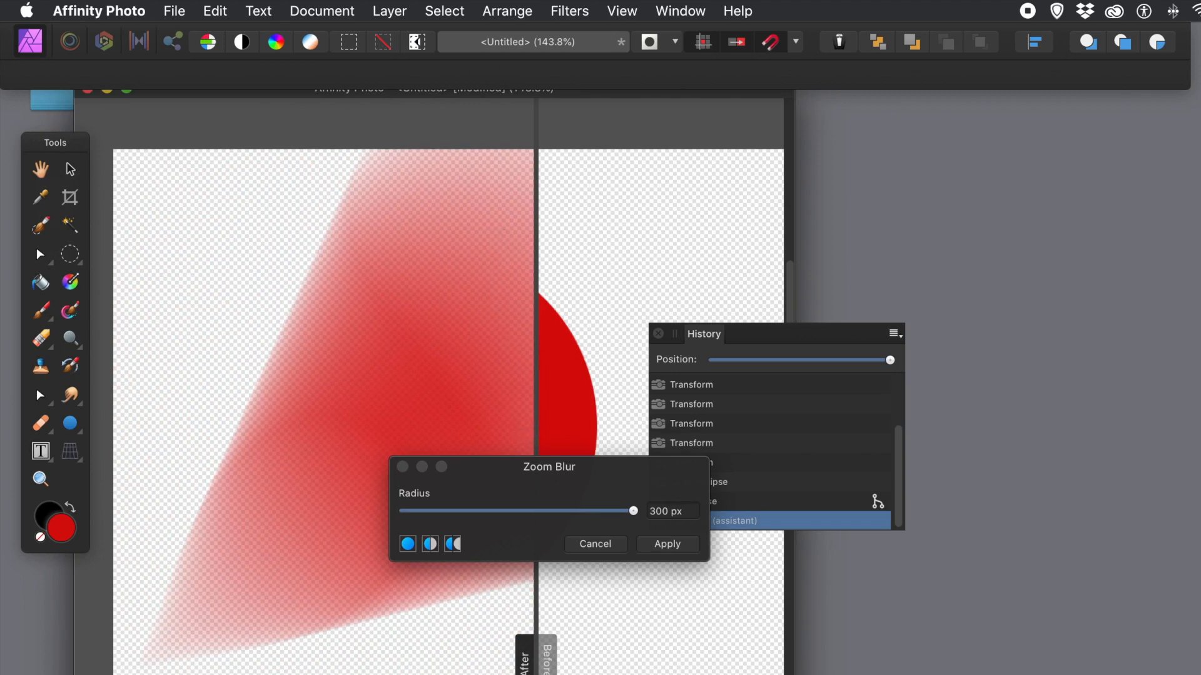
{"action": "left_click", "coordinate": [594, 544]}
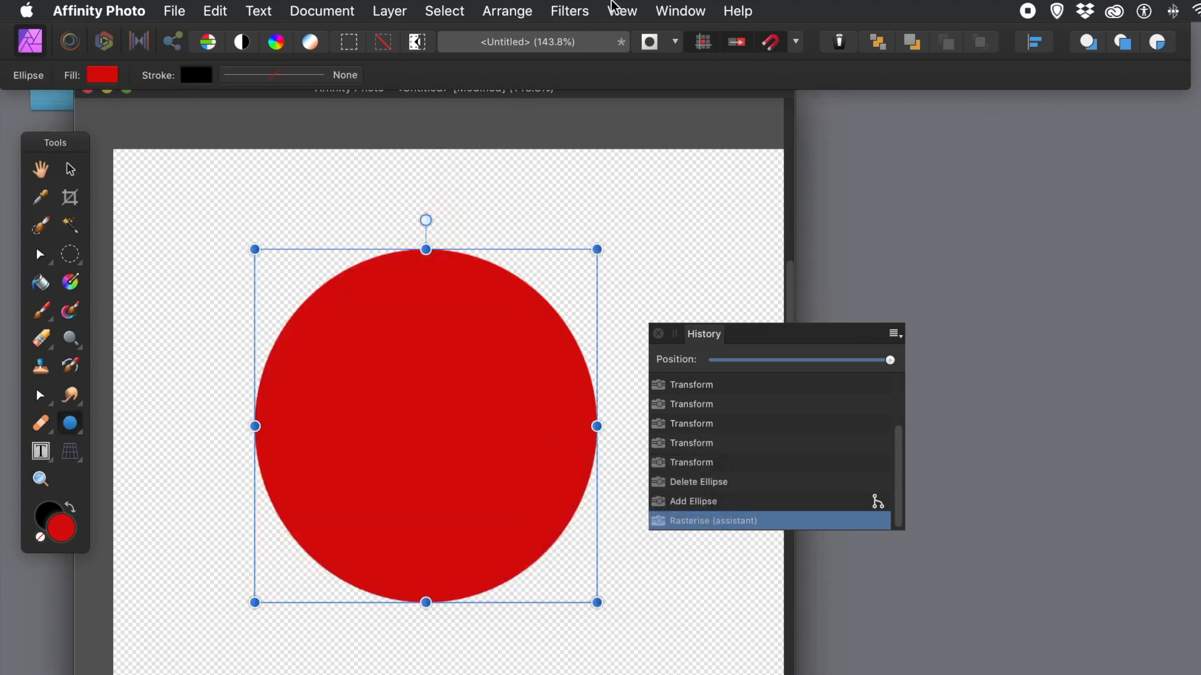
Start a Lens Blur on the red ellipse with a split before/after preview and 7 blades
{"action": "left_click", "coordinate": [577, 13]}
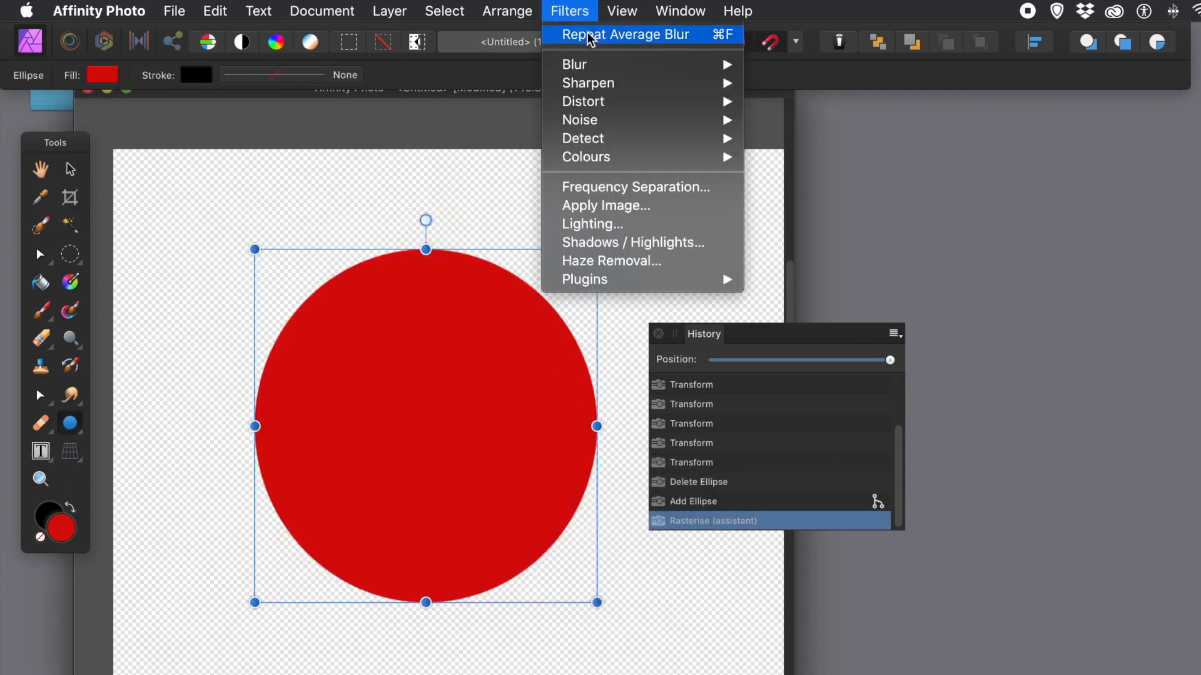
{"action": "mouse_move", "coordinate": [584, 65]}
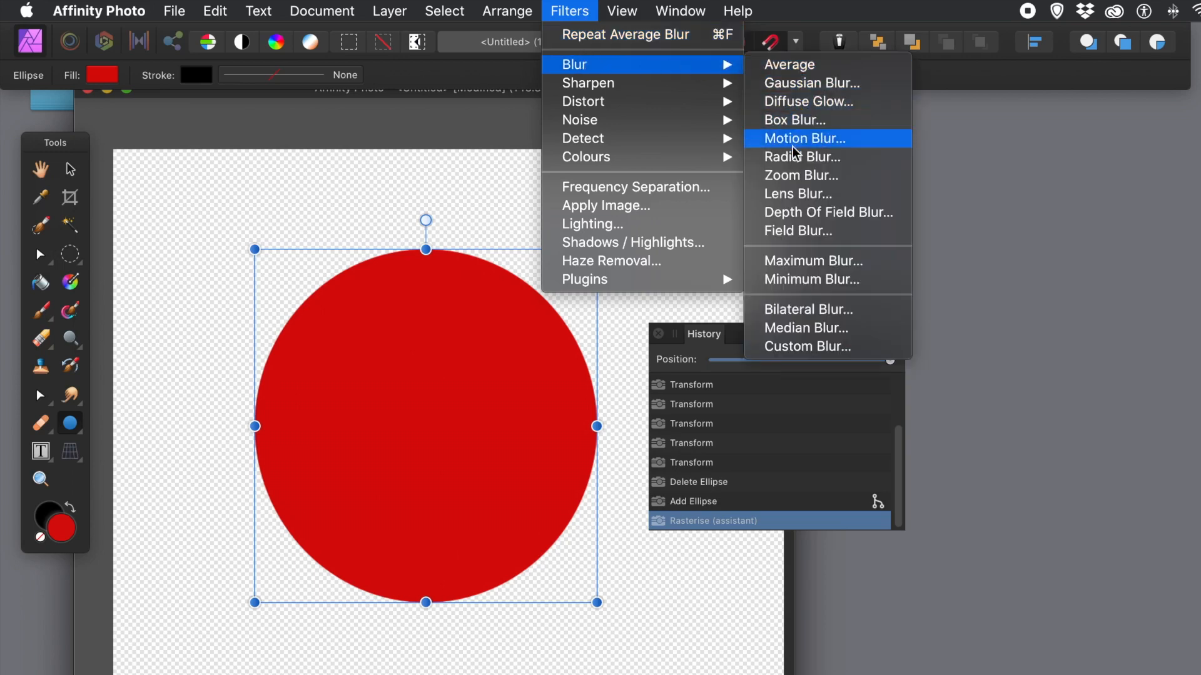
{"action": "left_click", "coordinate": [798, 194]}
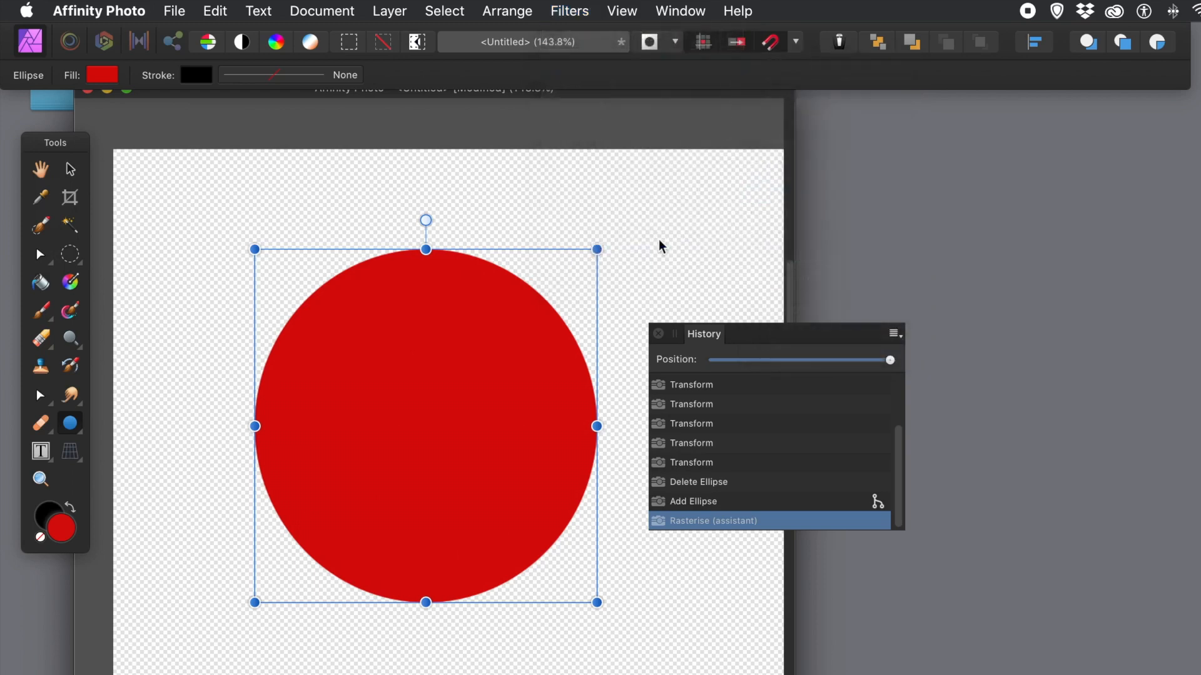
{"action": "left_click_drag", "start_coordinate": [409, 396], "coordinate": [704, 269]}
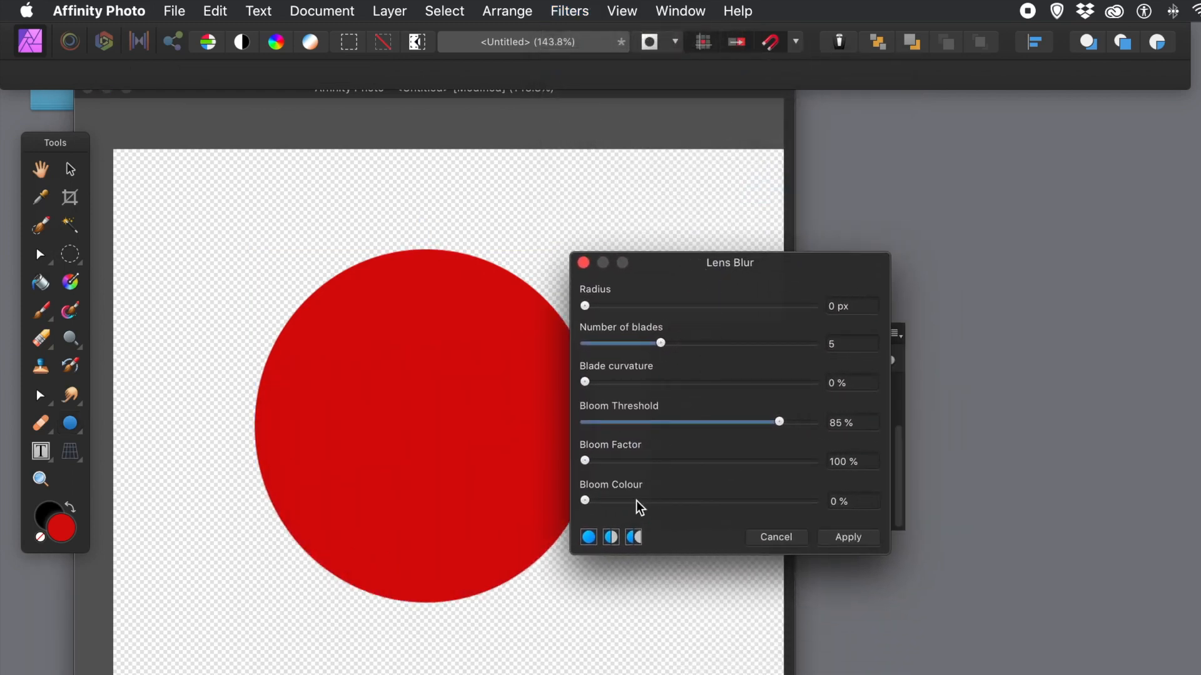
{"action": "left_click", "coordinate": [611, 537]}
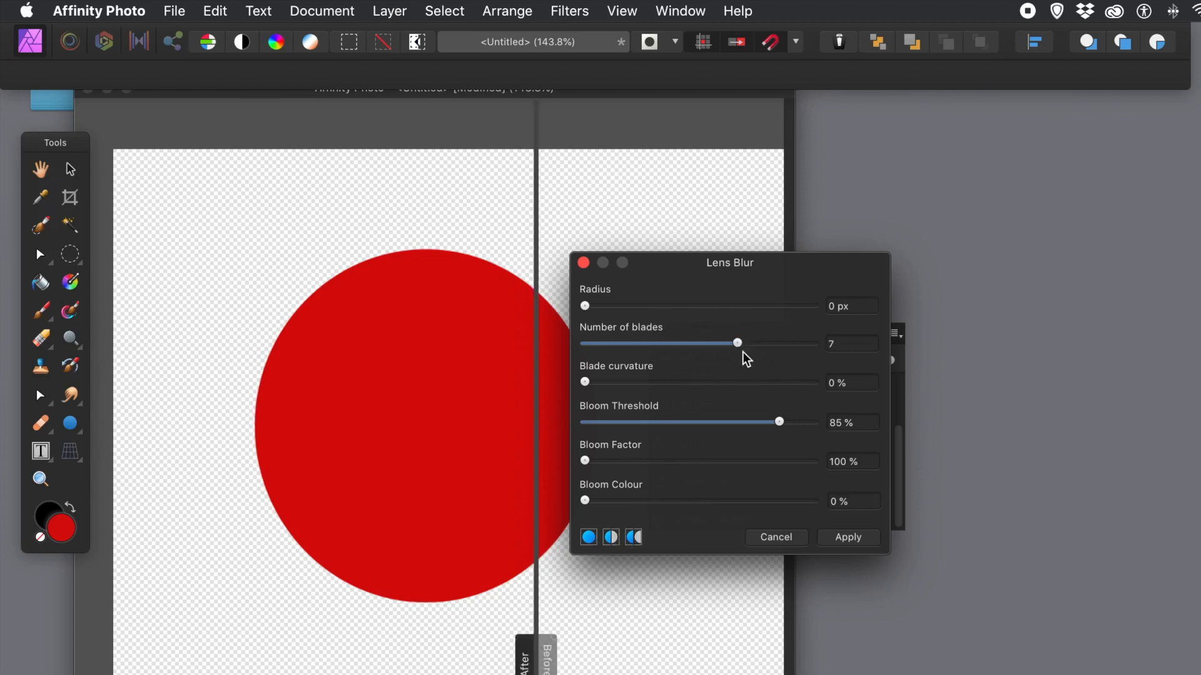
Set the Lens Blur's blade curvature to 81% and the bloom factor to 879%
{"action": "left_click_drag", "start_coordinate": [598, 383], "coordinate": [760, 389]}
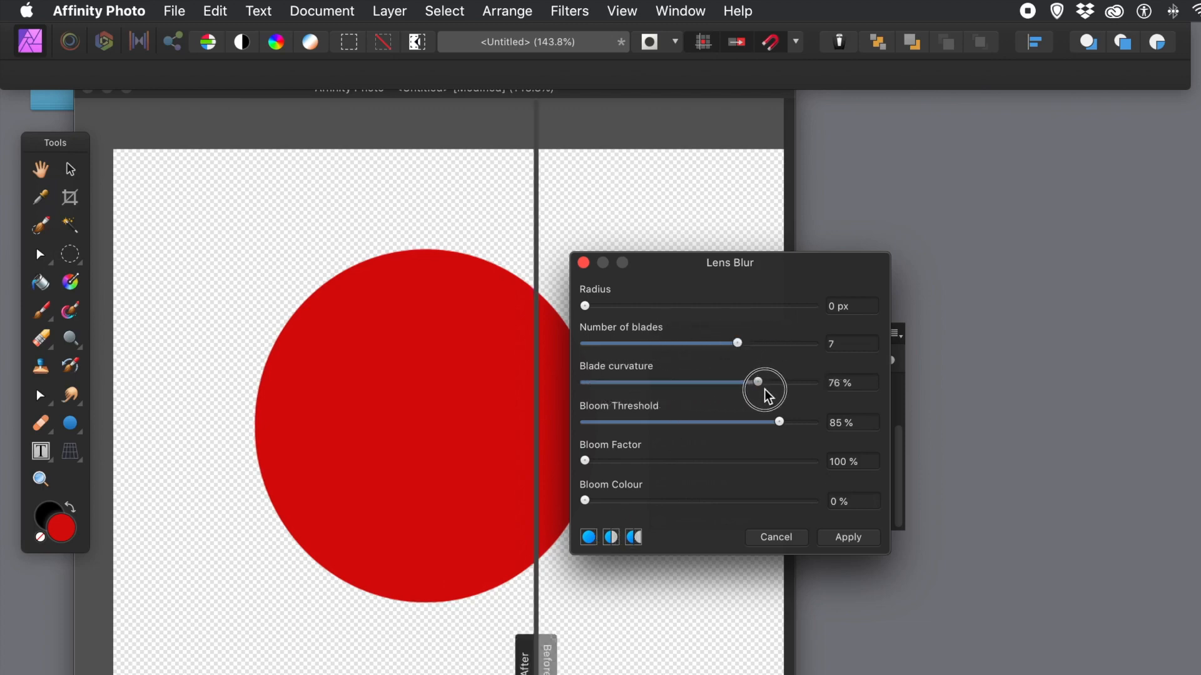
{"action": "left_click_drag", "start_coordinate": [618, 460], "coordinate": [652, 466]}
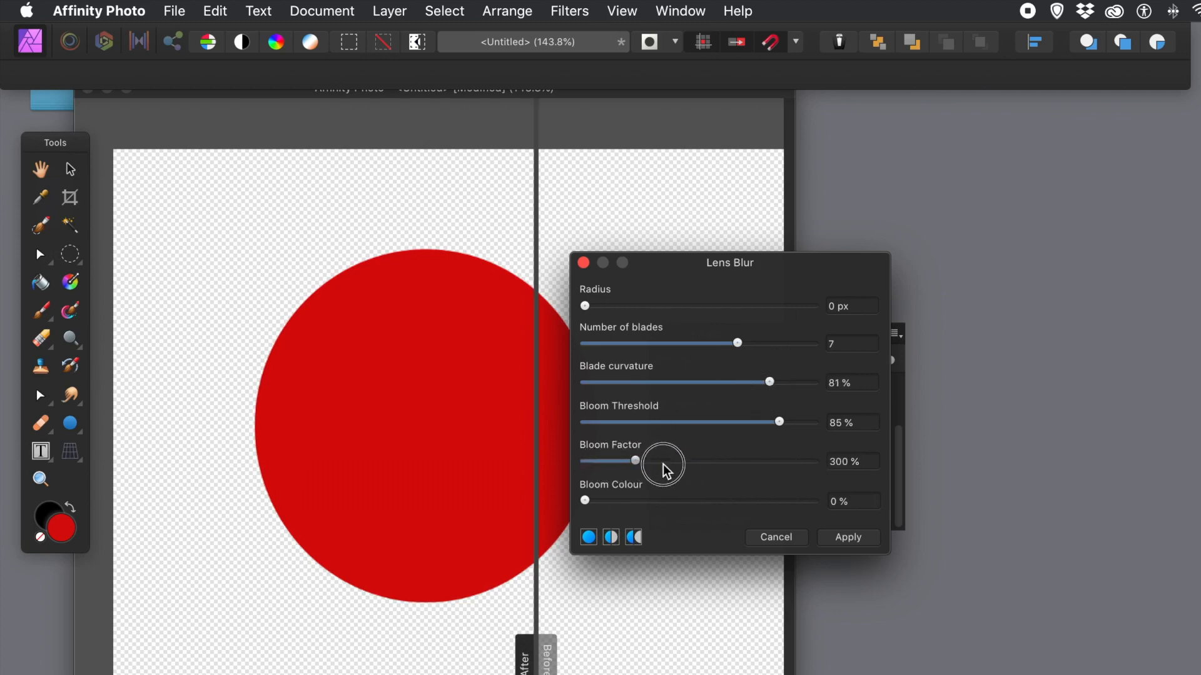
{"action": "left_click_drag", "start_coordinate": [748, 468], "coordinate": [782, 479]}
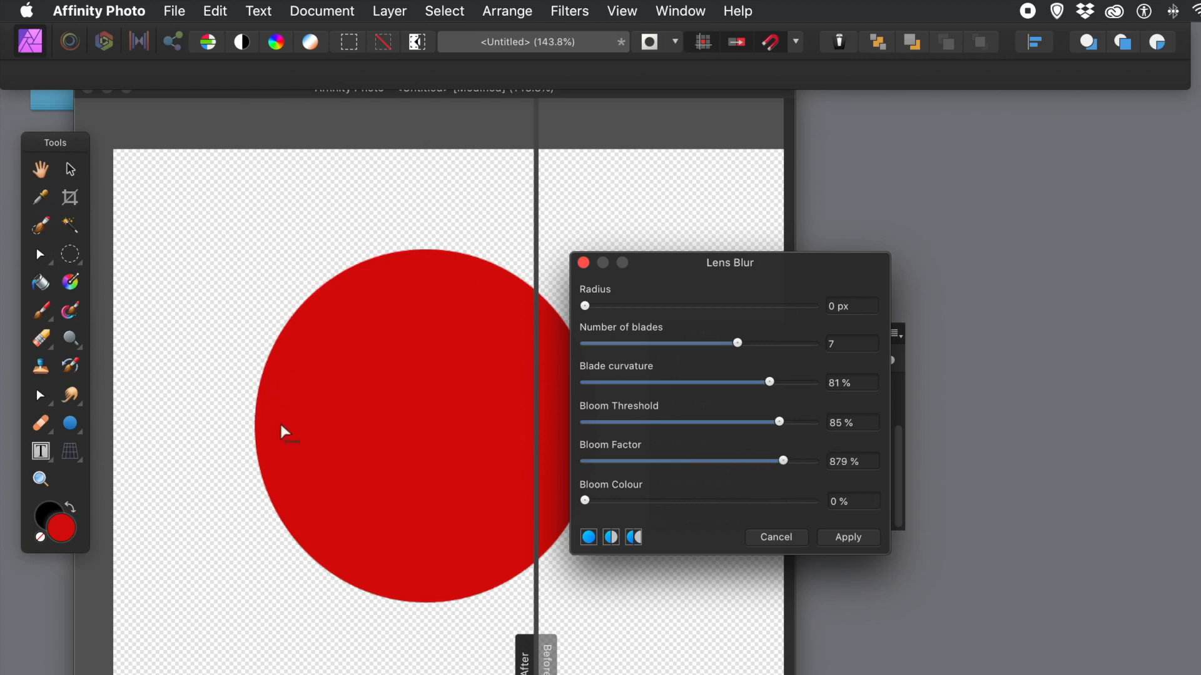
Set the Lens Blur radius to 153.3 px with 8 blades, 44% blade curvature and a 5% bloom threshold
{"action": "left_click_drag", "start_coordinate": [350, 444], "coordinate": [243, 441]}
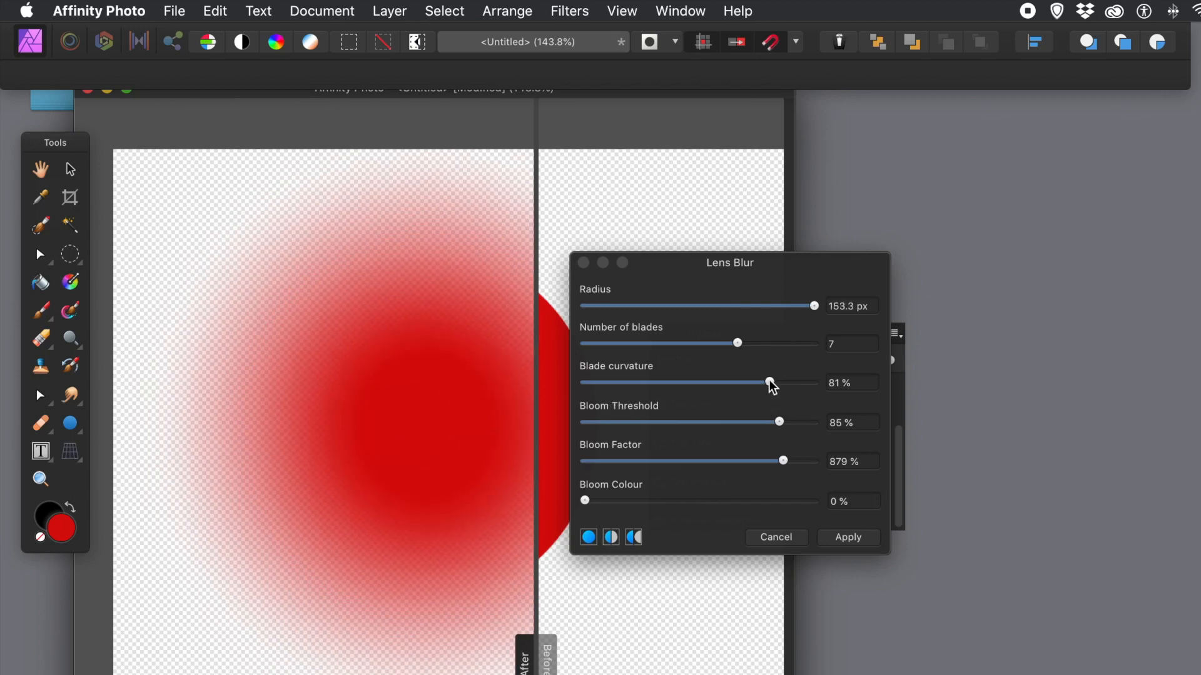
{"action": "left_click_drag", "start_coordinate": [734, 342], "coordinate": [807, 349]}
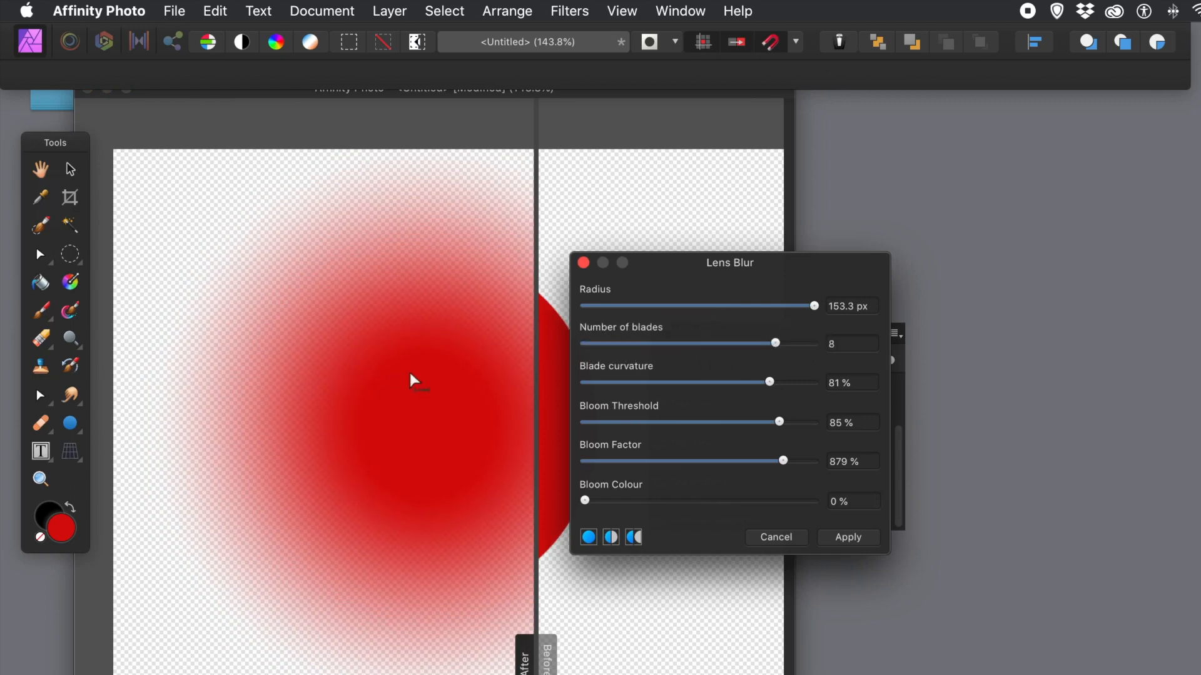
{"action": "left_click_drag", "start_coordinate": [764, 382], "coordinate": [635, 386]}
{"action": "left_click_drag", "start_coordinate": [820, 385], "coordinate": [683, 383]}
{"action": "left_click_drag", "start_coordinate": [778, 421], "coordinate": [594, 424]}
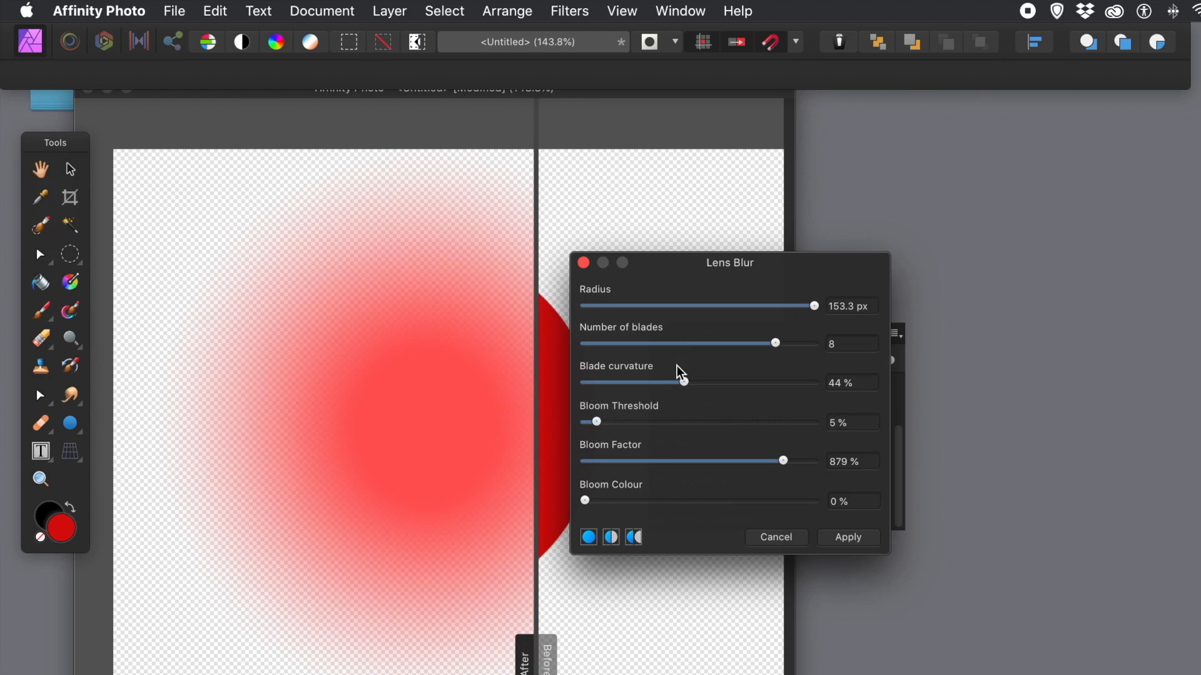
Raise the bloom threshold to 11%, and try different bloom factor and bloom colour values up to 993% and 100%
{"action": "mouse_move", "coordinate": [676, 382]}
{"action": "left_mouse_down"}
{"action": "mouse_move", "coordinate": [624, 384]}
{"action": "mouse_move", "coordinate": [769, 385]}
{"action": "mouse_move", "coordinate": [685, 383]}
{"action": "left_mouse_up"}
{"action": "mouse_move", "coordinate": [595, 423]}
{"action": "left_mouse_down"}
{"action": "mouse_move", "coordinate": [782, 422]}
{"action": "mouse_move", "coordinate": [609, 423]}
{"action": "left_mouse_up"}
{"action": "left_click_drag", "start_coordinate": [783, 461], "coordinate": [843, 506]}
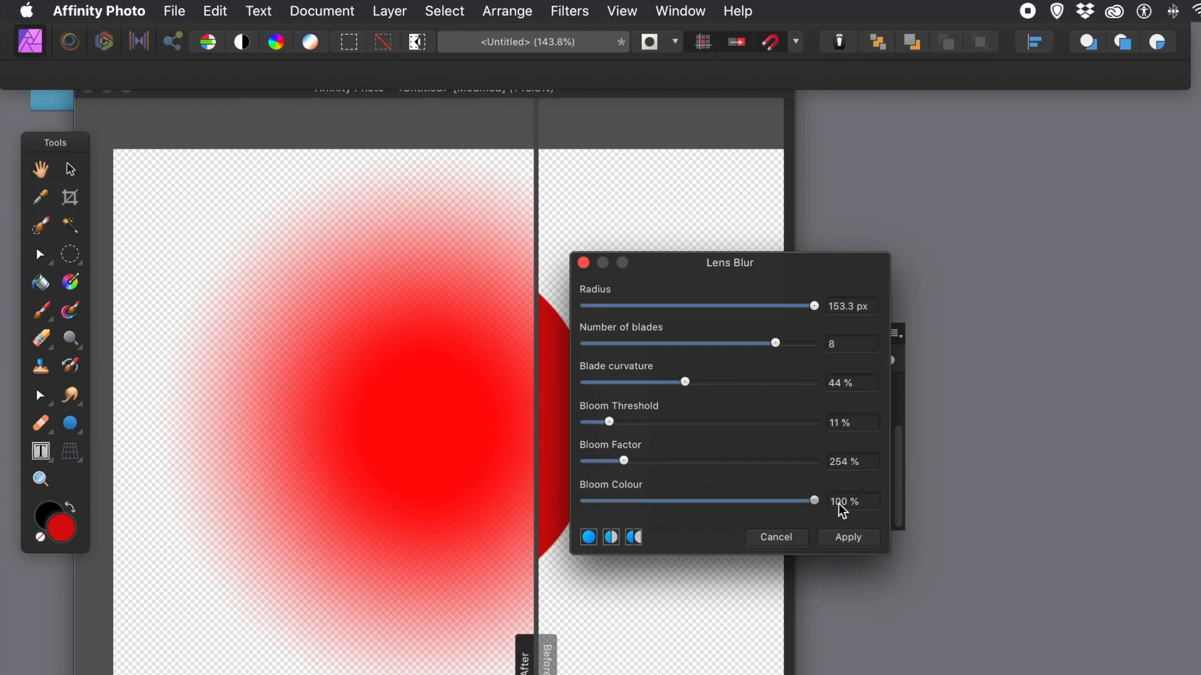
{"action": "left_click_drag", "start_coordinate": [730, 461], "coordinate": [766, 464]}
{"action": "mouse_move", "coordinate": [816, 505]}
{"action": "left_mouse_down"}
{"action": "mouse_move", "coordinate": [556, 500]}
{"action": "mouse_move", "coordinate": [797, 500]}
{"action": "left_mouse_up"}
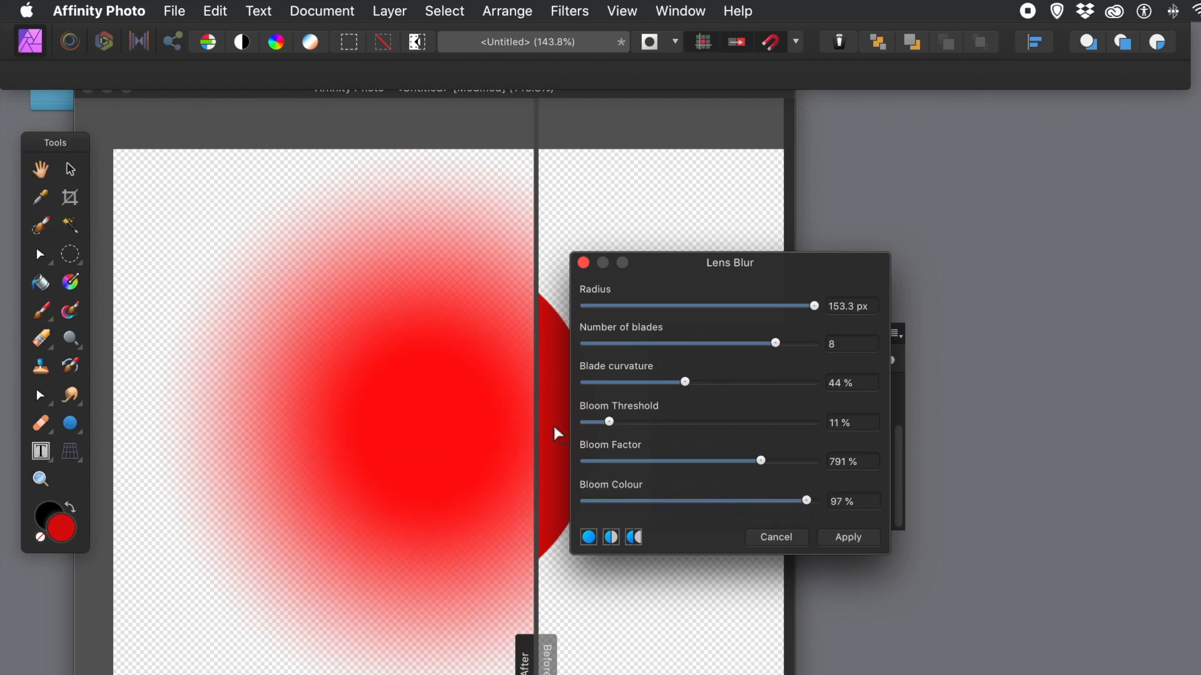
{"action": "mouse_move", "coordinate": [810, 501]}
{"action": "left_mouse_down"}
{"action": "mouse_move", "coordinate": [633, 505]}
{"action": "mouse_move", "coordinate": [806, 499]}
{"action": "left_mouse_up"}
{"action": "left_click_drag", "start_coordinate": [759, 462], "coordinate": [811, 474]}
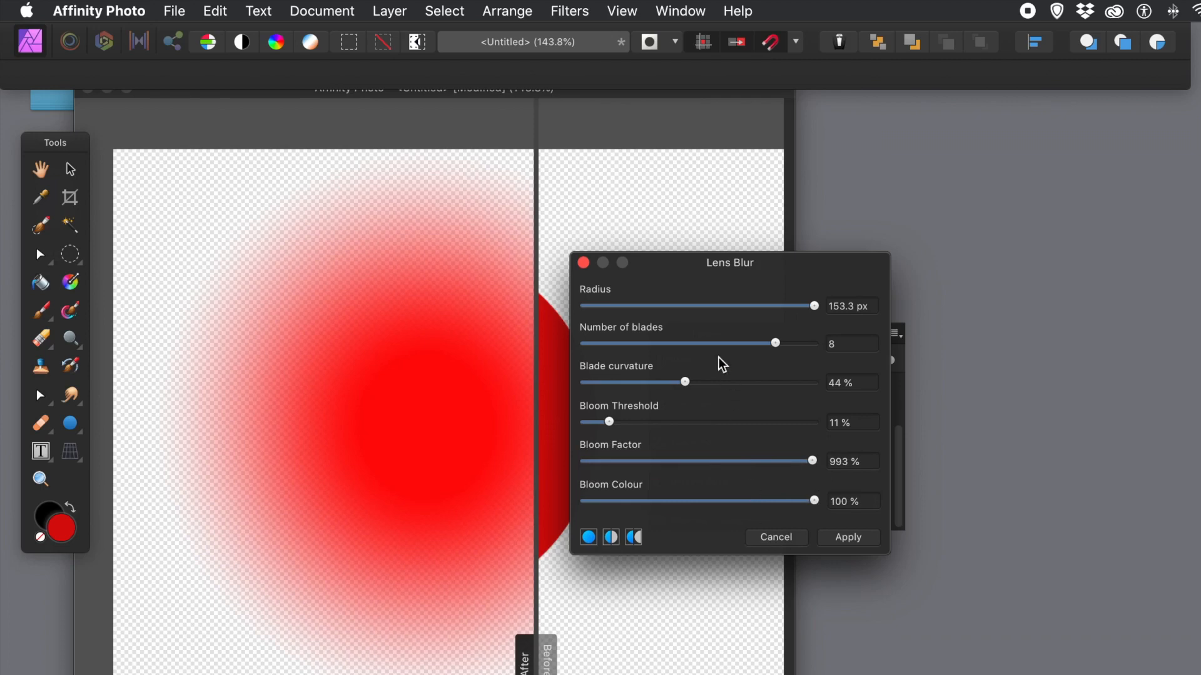
Preview the Lens Blur with a 21.2 px radius and 2% bloom colour, and cancel the filter
{"action": "left_click_drag", "start_coordinate": [812, 306], "coordinate": [713, 313]}
{"action": "left_click_drag", "start_coordinate": [812, 501], "coordinate": [590, 505]}
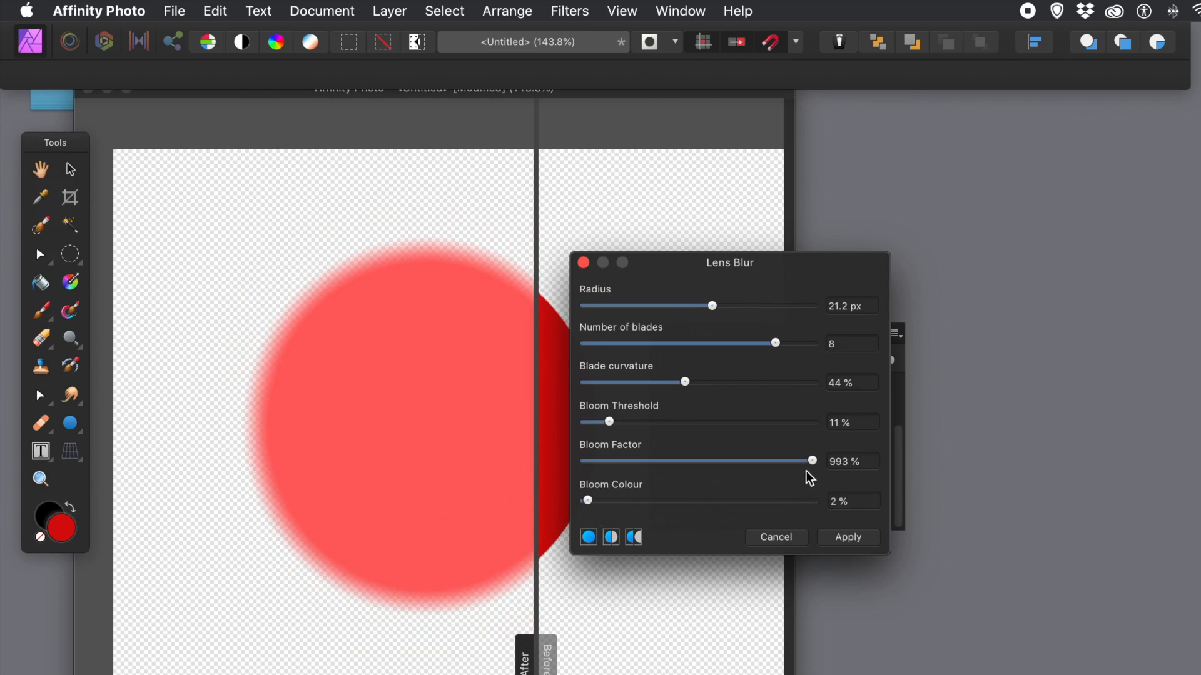
{"action": "mouse_move", "coordinate": [805, 464]}
{"action": "left_mouse_down"}
{"action": "mouse_move", "coordinate": [633, 463]}
{"action": "mouse_move", "coordinate": [823, 467]}
{"action": "left_mouse_up"}
{"action": "left_click", "coordinate": [789, 537]}
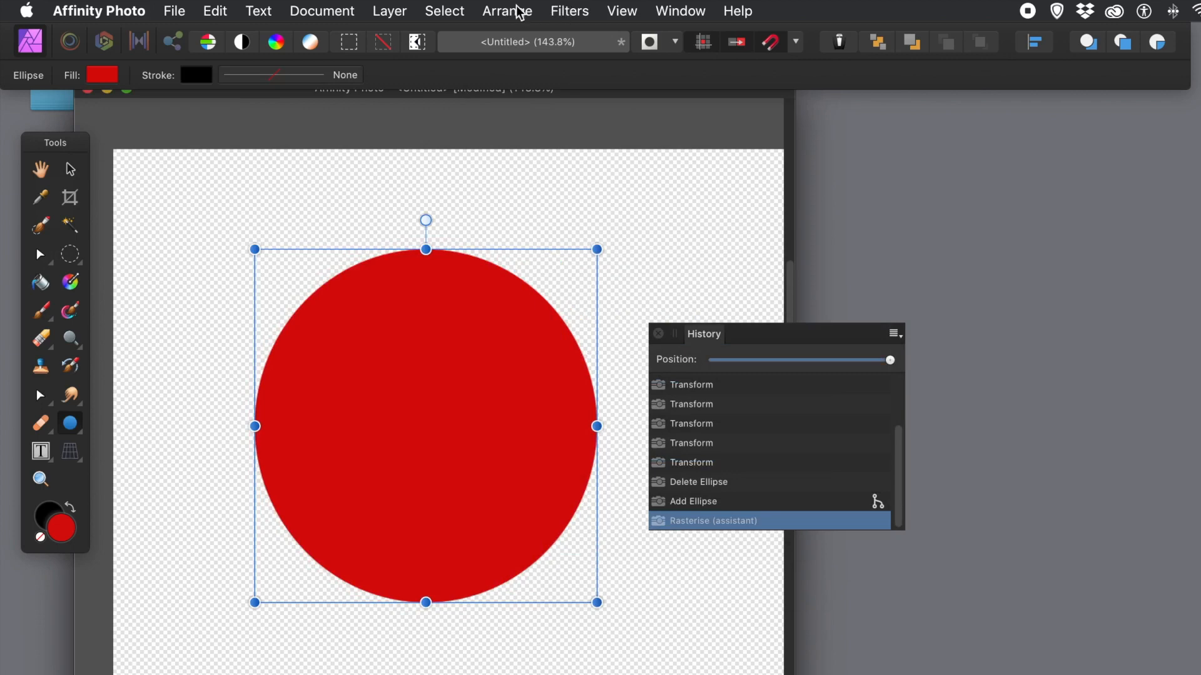
Start an elliptical Depth of Field blur, place its centre just past the red ellipse's right edge, and set the radius to 100 px
{"action": "left_click", "coordinate": [567, 9]}
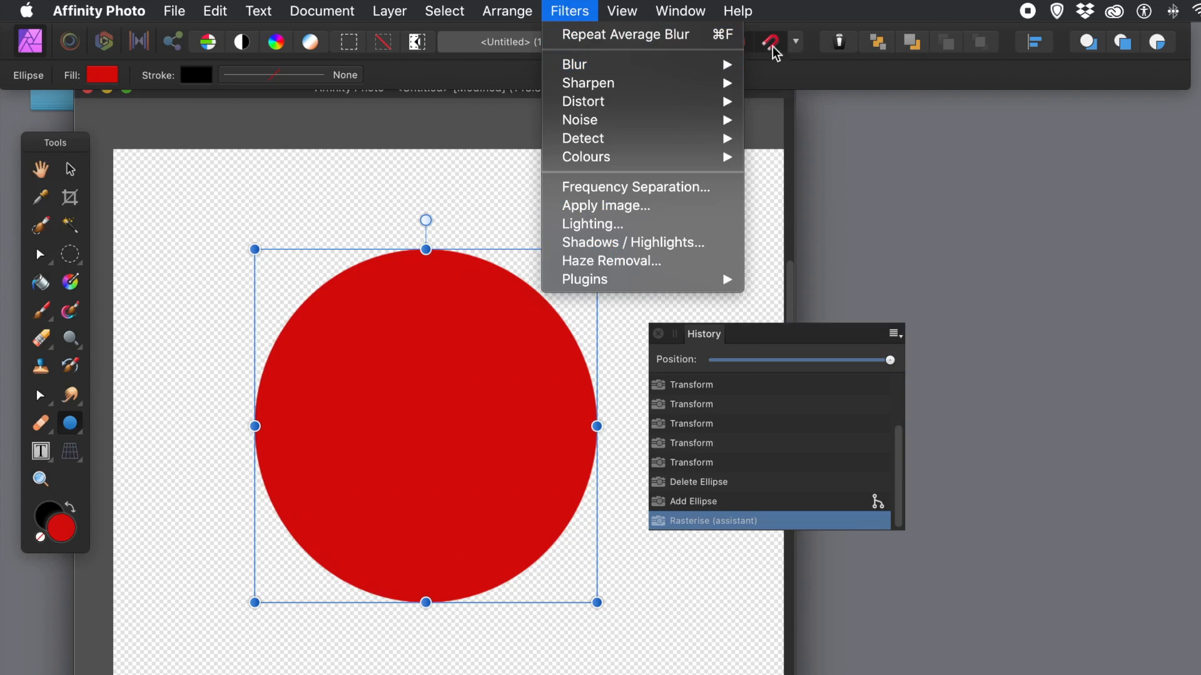
{"action": "mouse_move", "coordinate": [686, 65]}
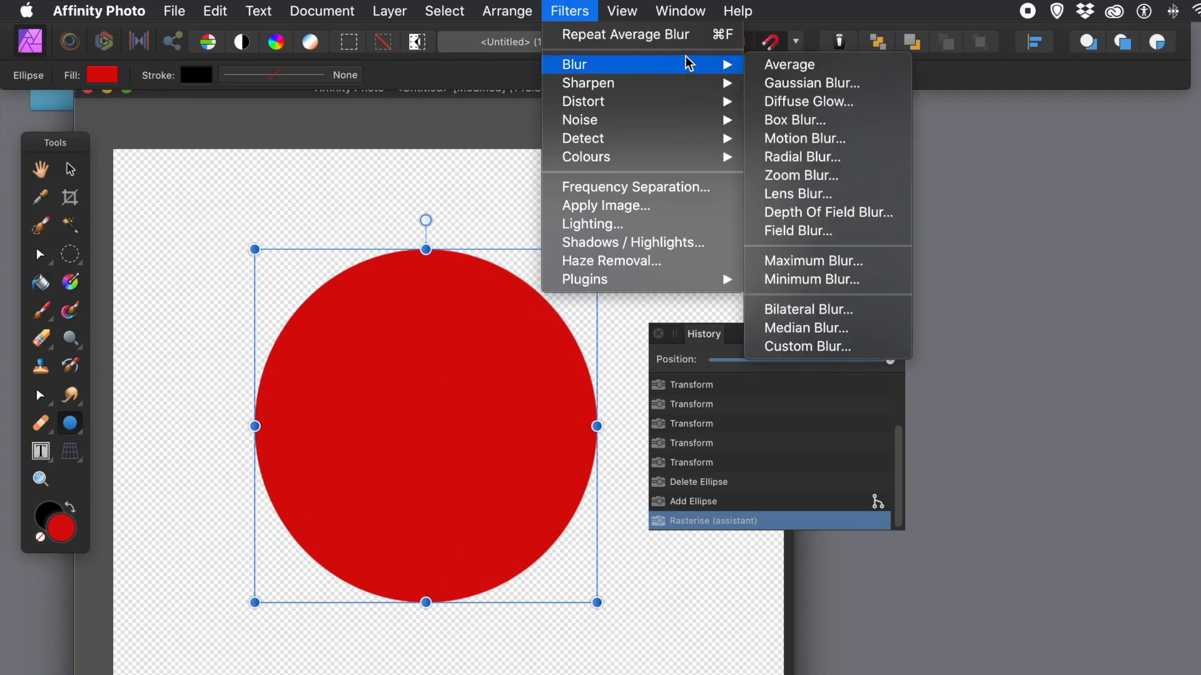
{"action": "mouse_move", "coordinate": [699, 87]}
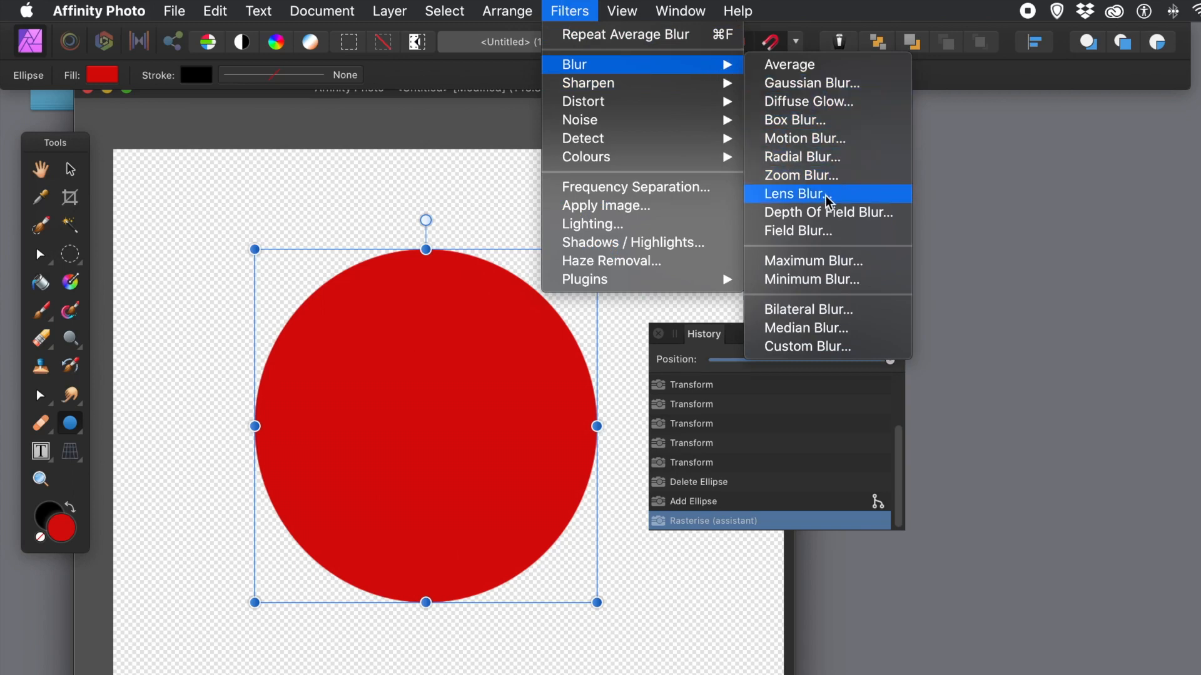
{"action": "left_click", "coordinate": [823, 214]}
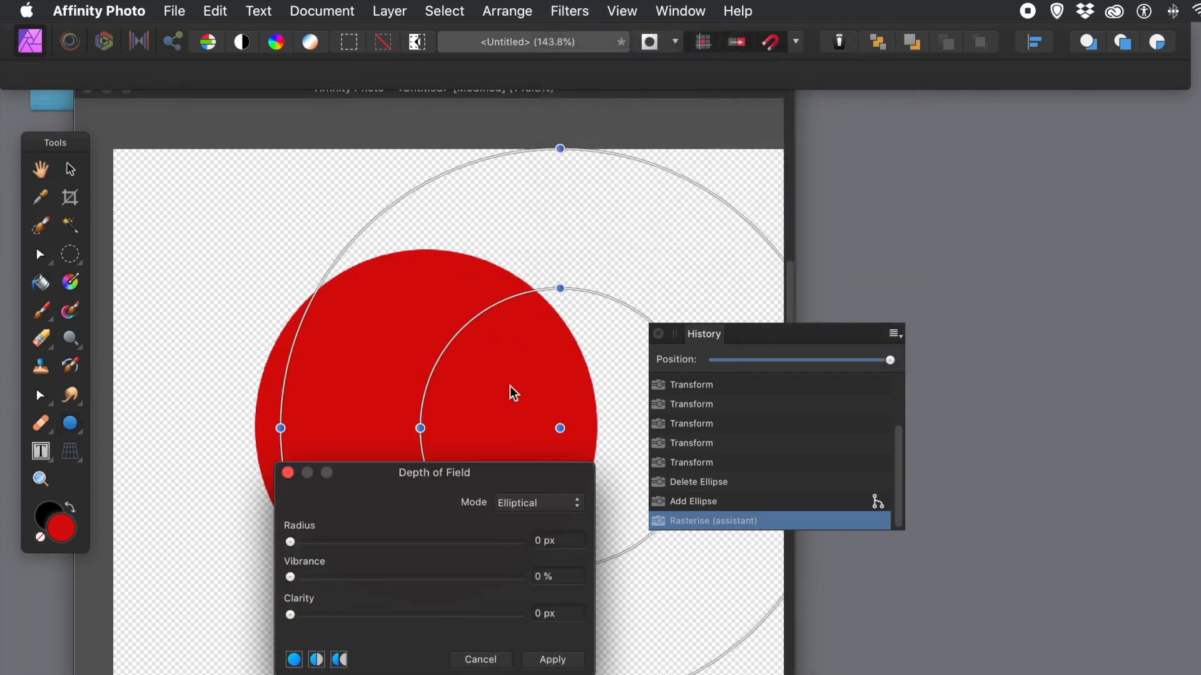
{"action": "left_click_drag", "start_coordinate": [429, 468], "coordinate": [745, 331]}
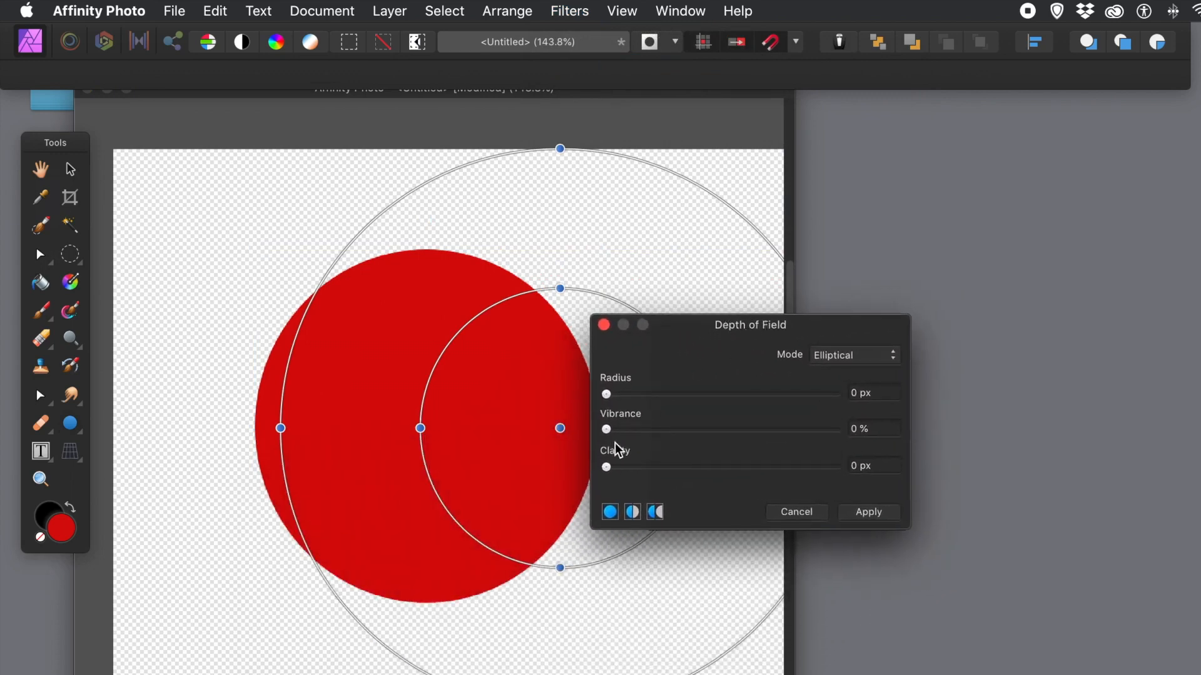
{"action": "left_click_drag", "start_coordinate": [561, 431], "coordinate": [839, 414]}
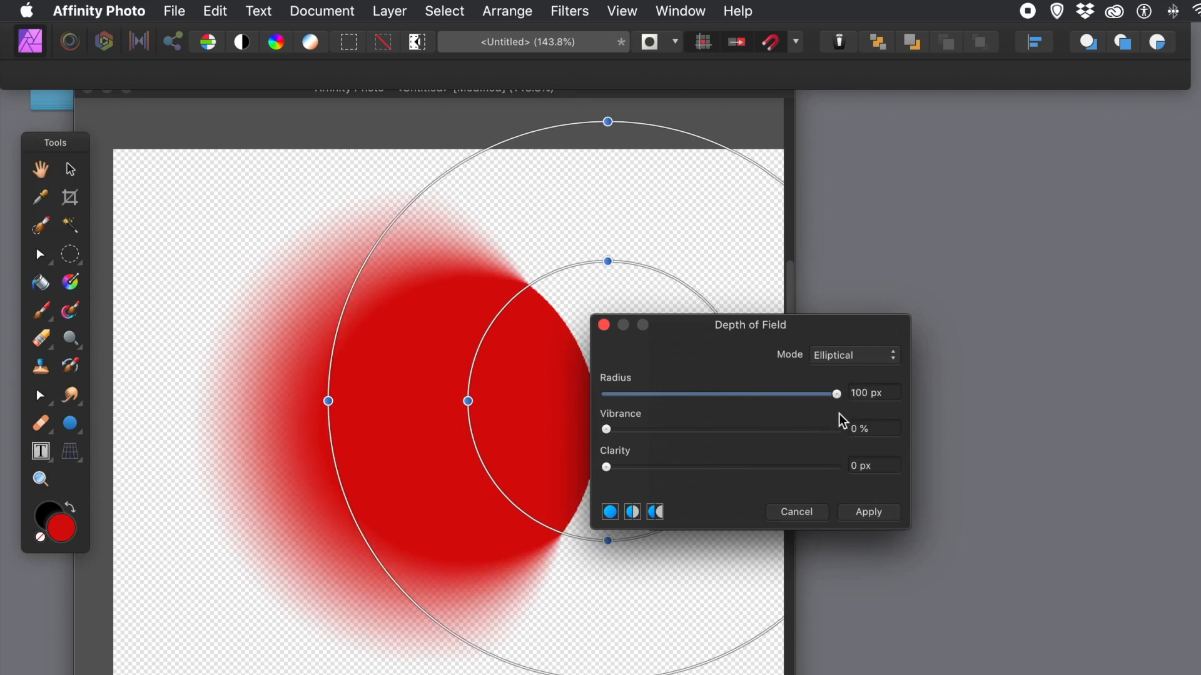
{"action": "left_click_drag", "start_coordinate": [667, 324], "coordinate": [751, 301]}
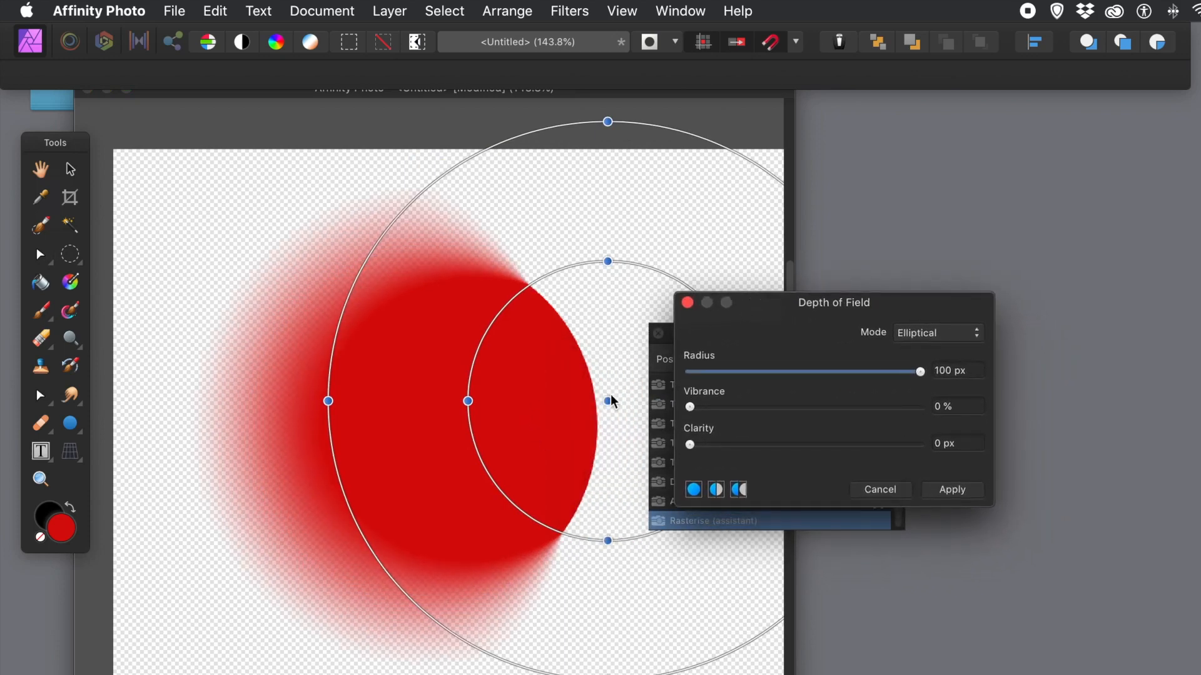
Move the focus area to the red ellipse's upper left, try different inner sizes, and flatten it into a narrow tilted oval
{"action": "left_click_drag", "start_coordinate": [608, 400], "coordinate": [322, 413]}
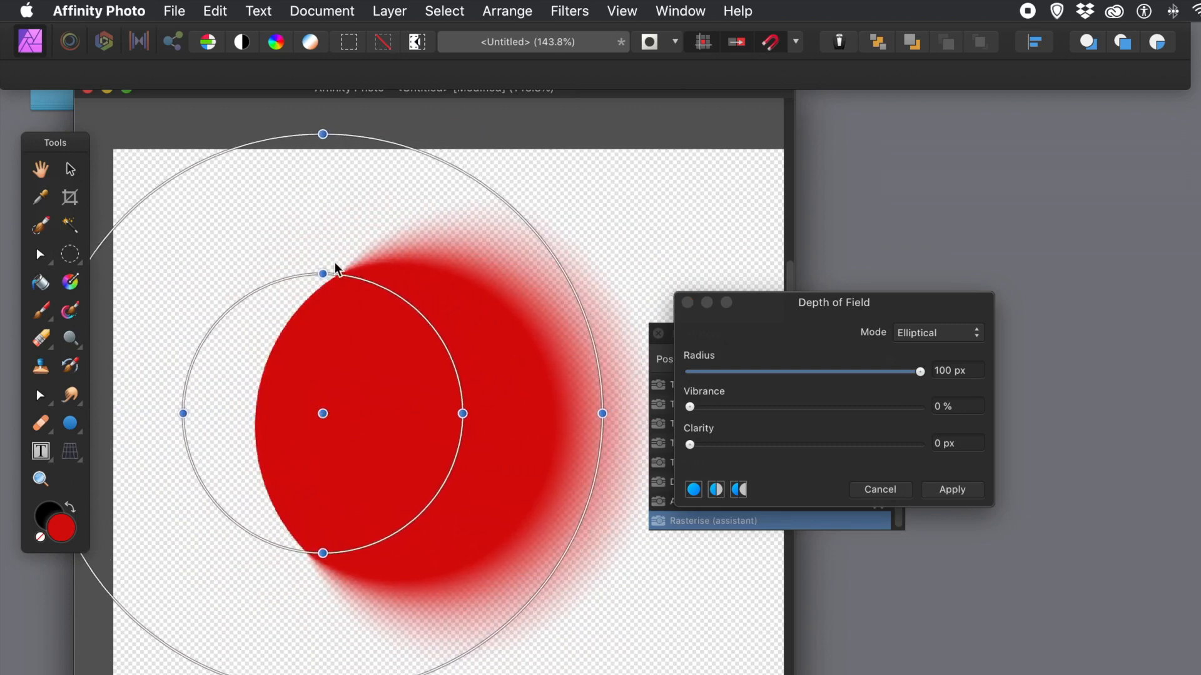
{"action": "left_click_drag", "start_coordinate": [322, 274], "coordinate": [305, 385]}
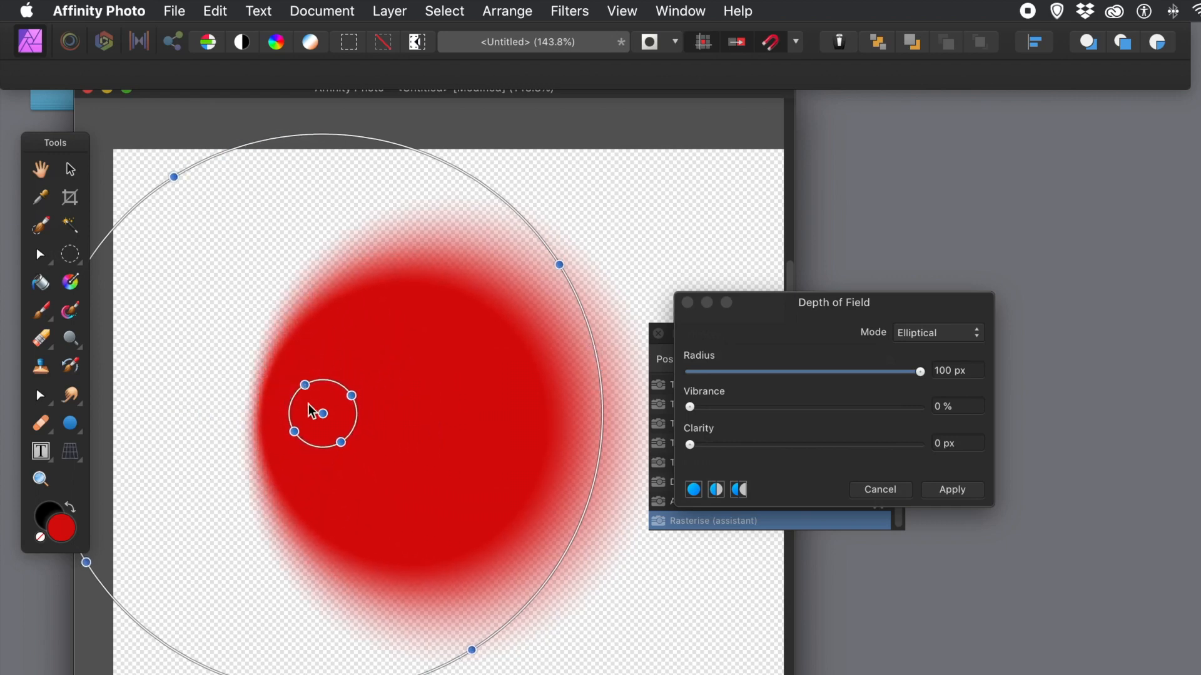
{"action": "left_click_drag", "start_coordinate": [347, 416], "coordinate": [296, 353]}
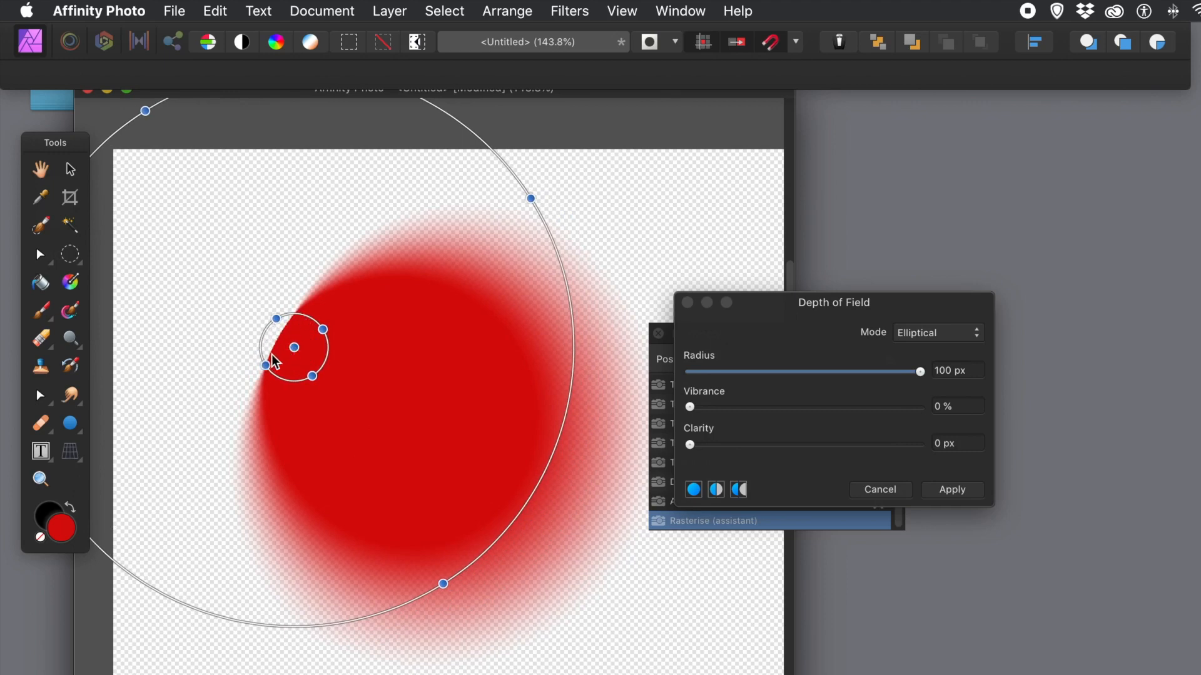
{"action": "left_click_drag", "start_coordinate": [312, 376], "coordinate": [380, 439]}
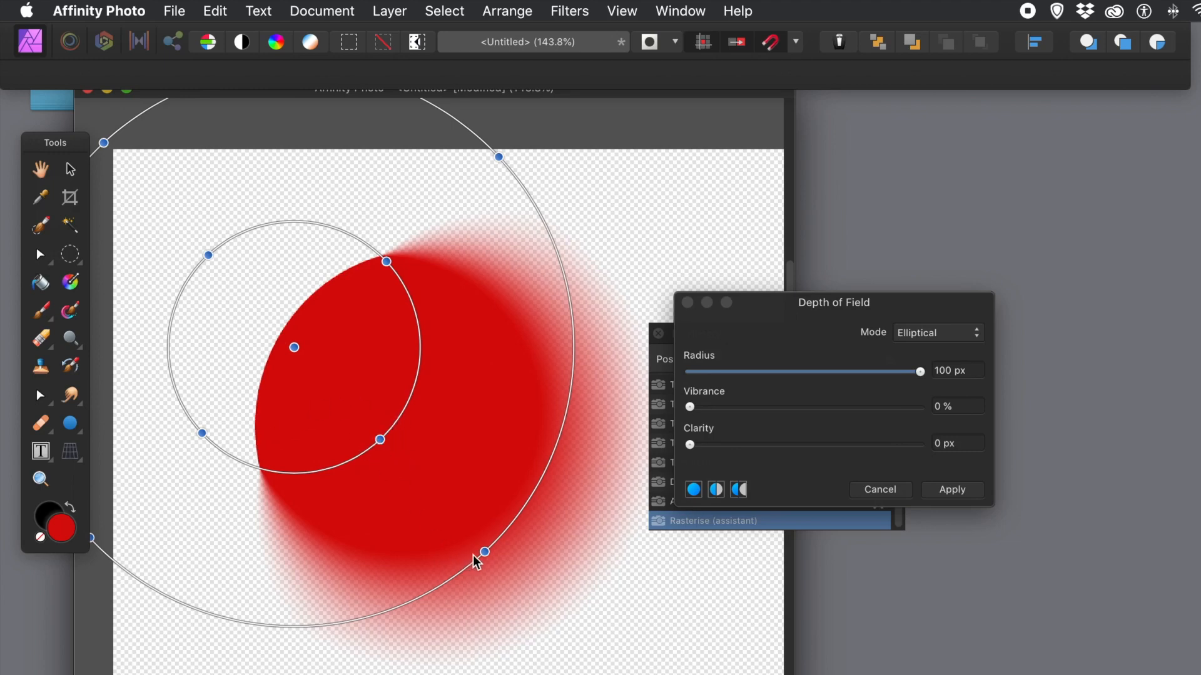
{"action": "left_click_drag", "start_coordinate": [485, 551], "coordinate": [365, 429]}
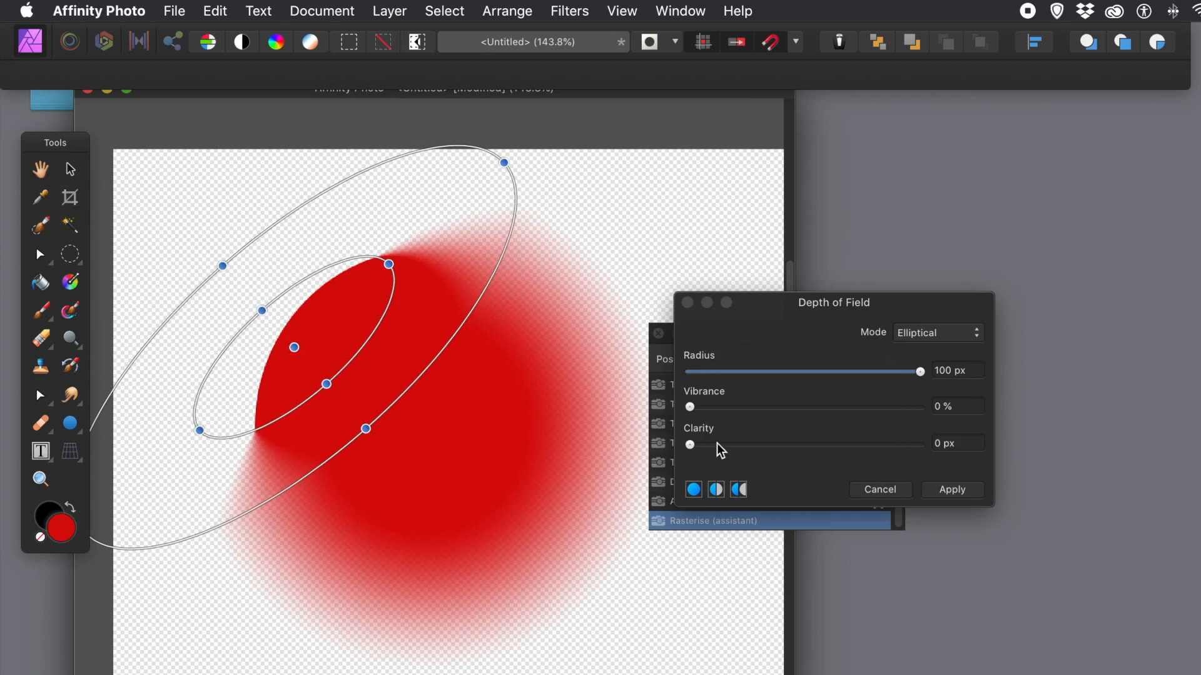
Set the Depth of Field vibrance to 51% and clarity to 37.4 px
{"action": "left_click_drag", "start_coordinate": [690, 407], "coordinate": [712, 407]}
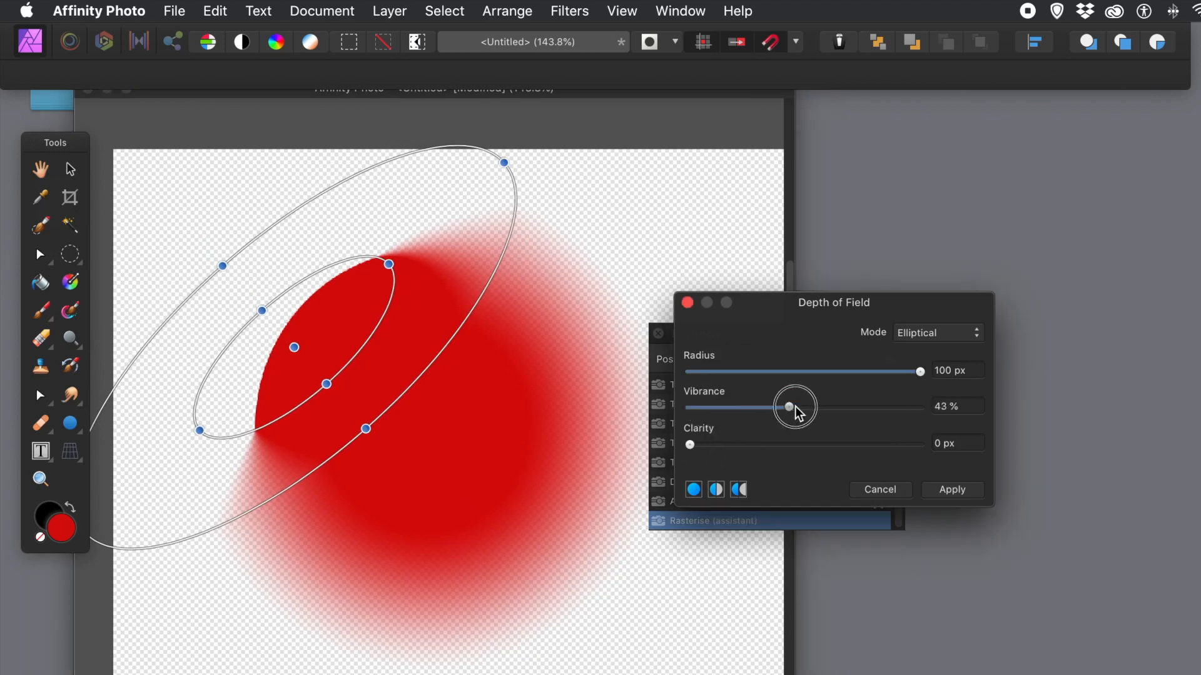
{"action": "left_click_drag", "start_coordinate": [717, 443], "coordinate": [849, 456]}
{"action": "left_click_drag", "start_coordinate": [919, 371], "coordinate": [970, 374]}
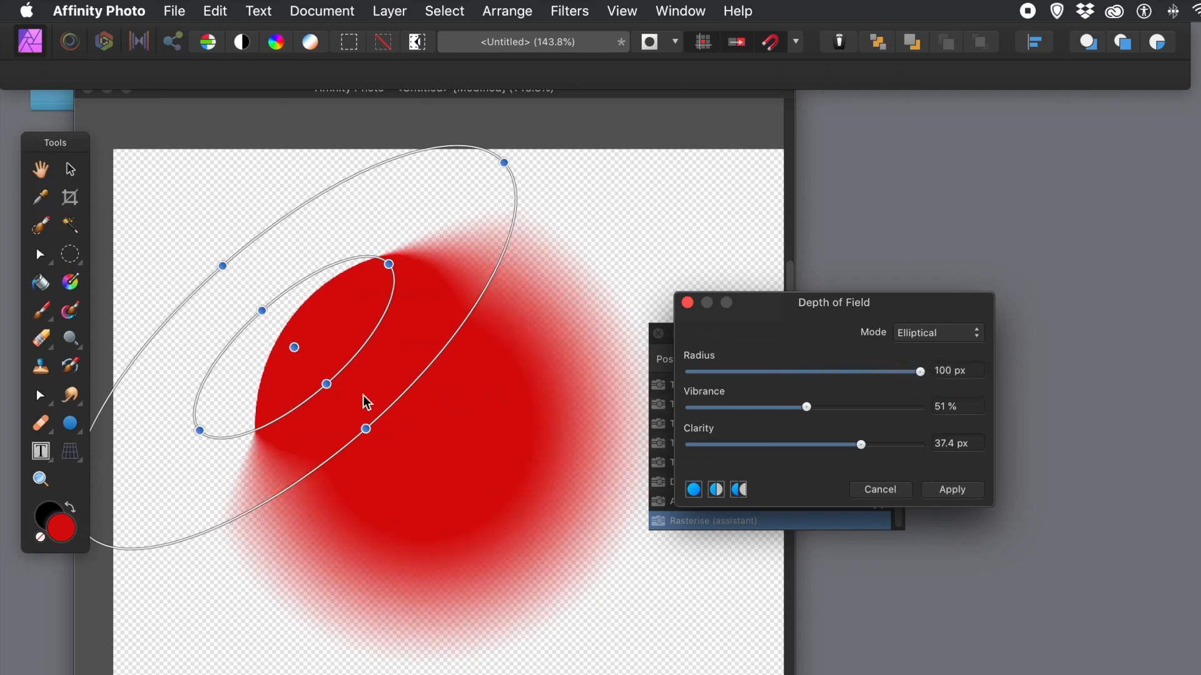
Widen the outer focus oval, shrink the inner one, then move the area to the red ellipse's upper-right edge and flatten it diagonally
{"action": "left_click_drag", "start_coordinate": [368, 432], "coordinate": [529, 547]}
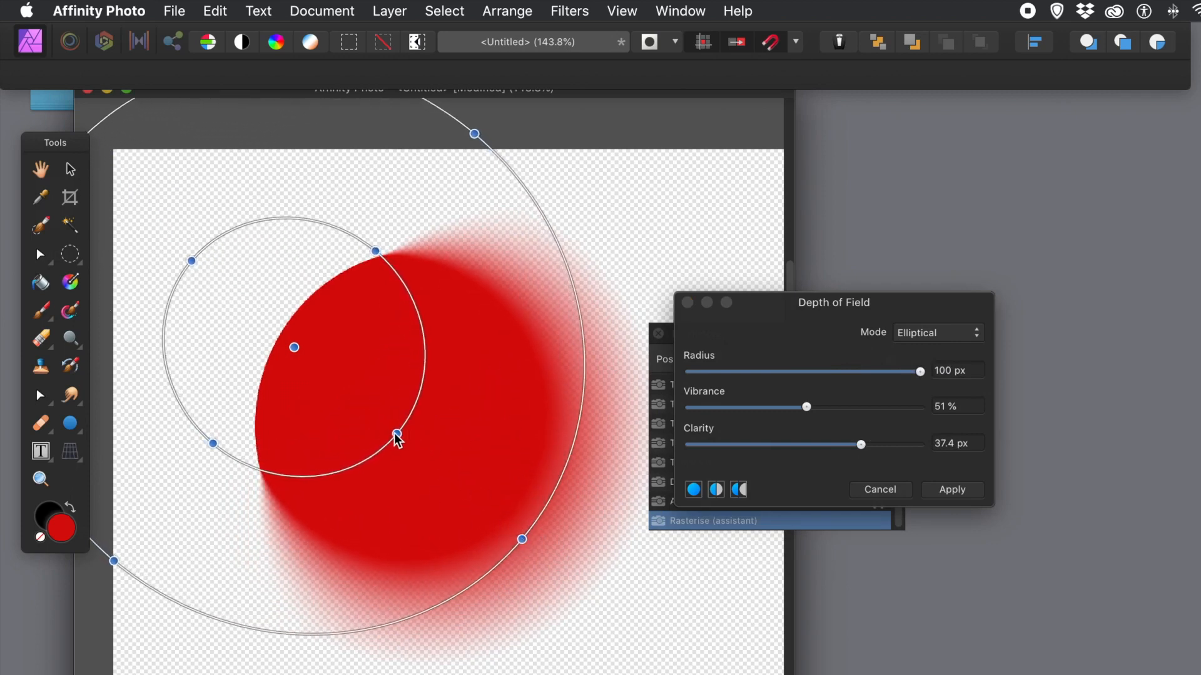
{"action": "left_click_drag", "start_coordinate": [397, 434], "coordinate": [323, 374]}
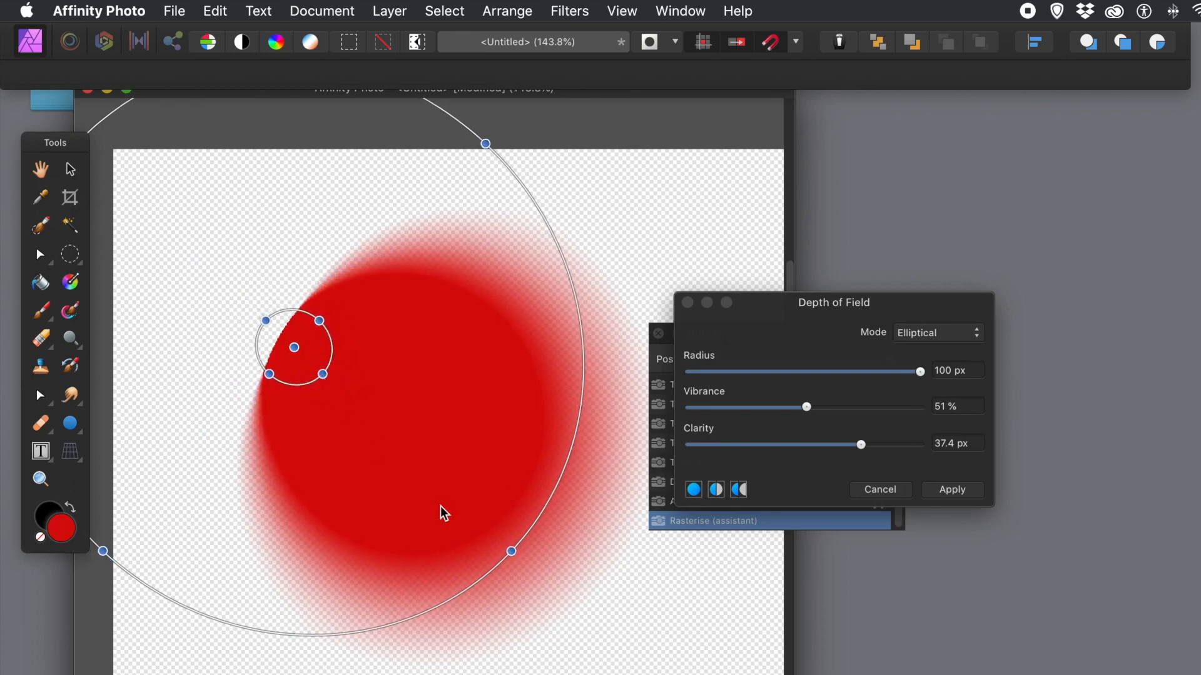
{"action": "left_click_drag", "start_coordinate": [511, 558], "coordinate": [530, 596]}
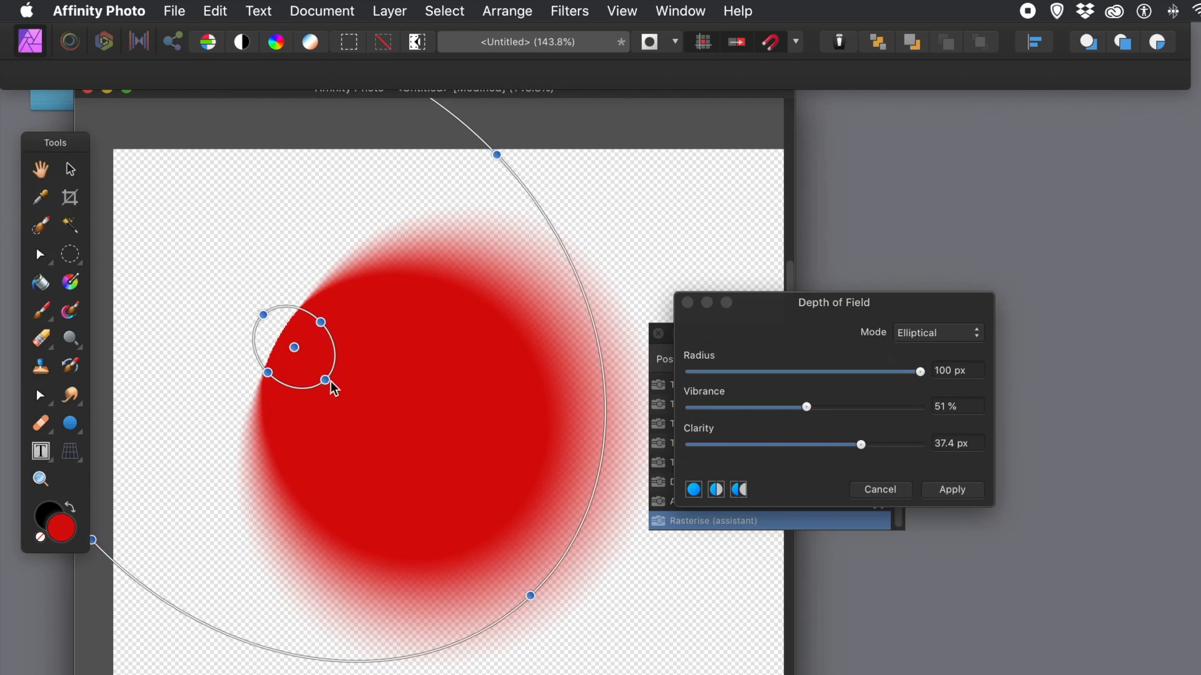
{"action": "left_click_drag", "start_coordinate": [299, 348], "coordinate": [556, 337]}
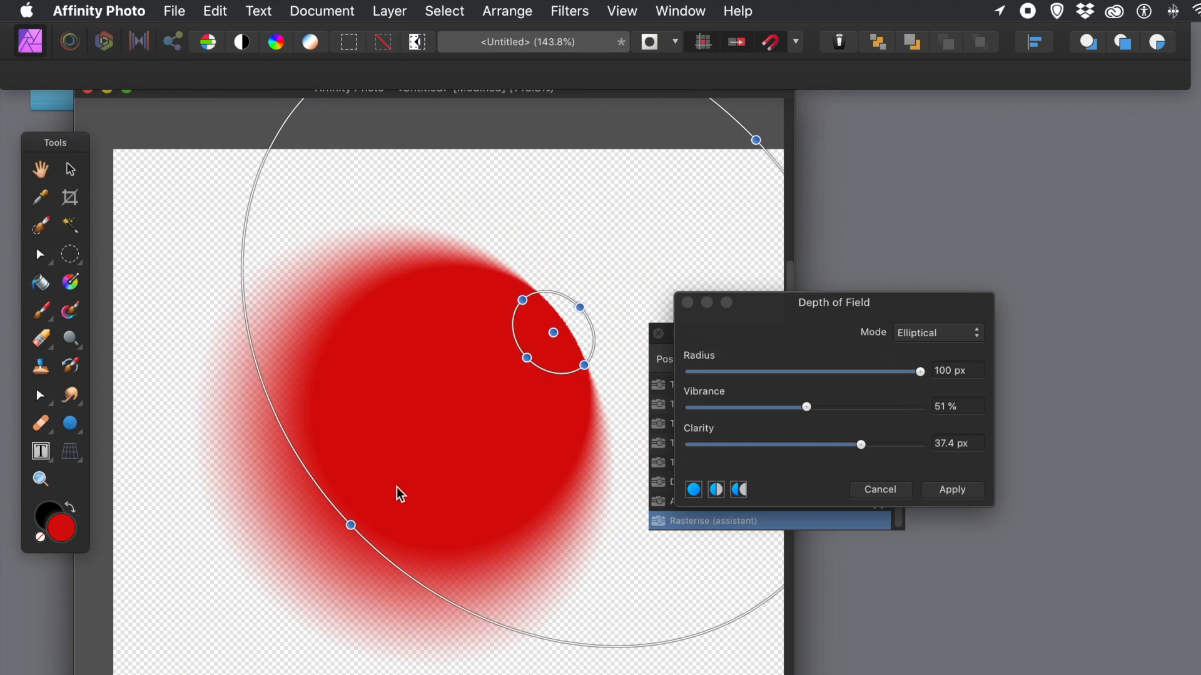
{"action": "left_click_drag", "start_coordinate": [351, 525], "coordinate": [509, 374]}
{"action": "mouse_move", "coordinate": [554, 335]}
{"action": "left_mouse_down"}
{"action": "mouse_move", "coordinate": [582, 308]}
{"action": "mouse_move", "coordinate": [538, 343]}
{"action": "mouse_move", "coordinate": [581, 305]}
{"action": "mouse_move", "coordinate": [565, 329]}
{"action": "left_mouse_up"}
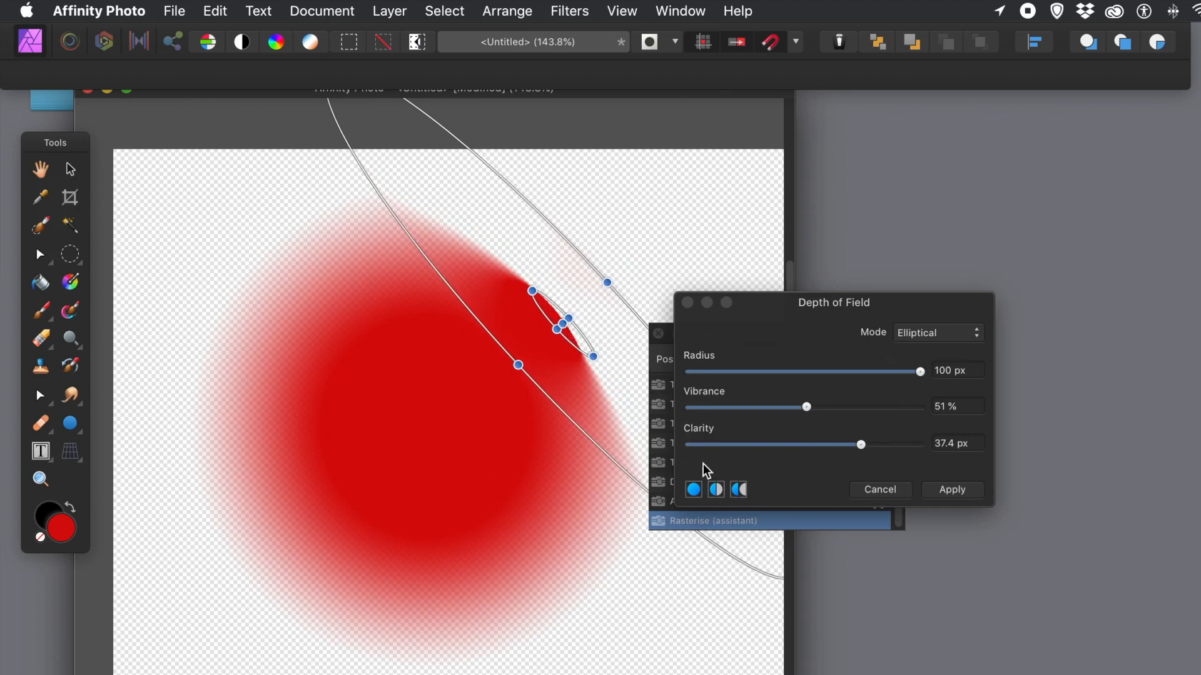
Compare the Depth of Field blur before and after in split view, and discard the filter
{"action": "left_click", "coordinate": [716, 491]}
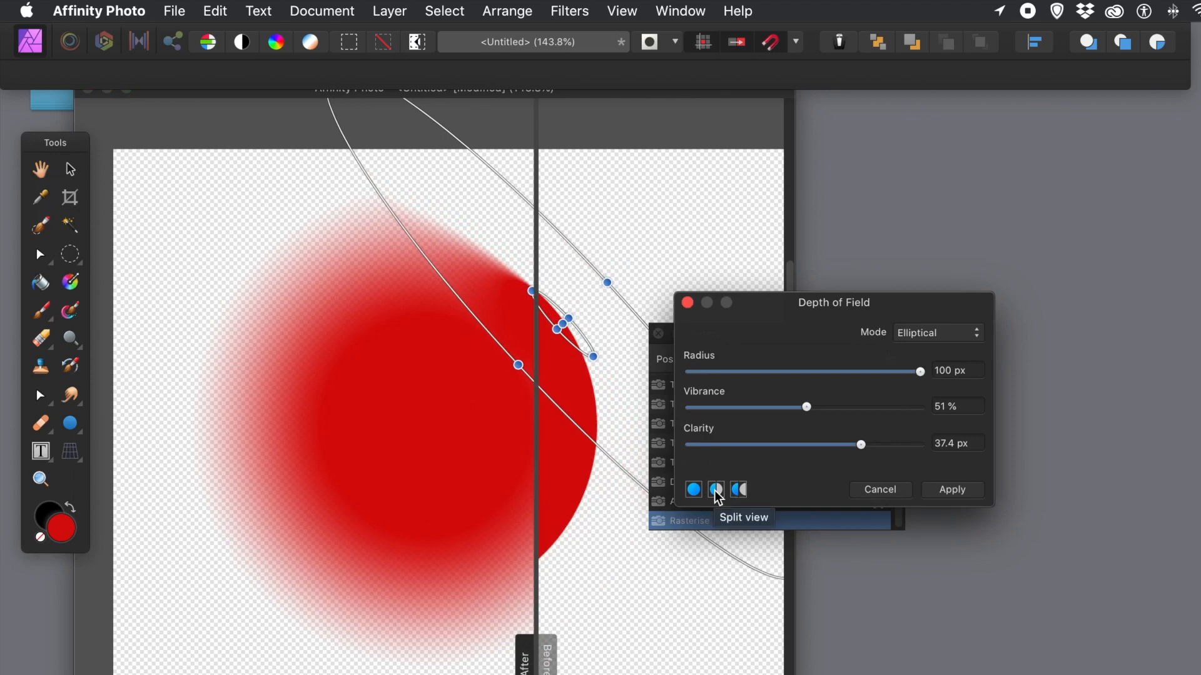
{"action": "left_click", "coordinate": [716, 492]}
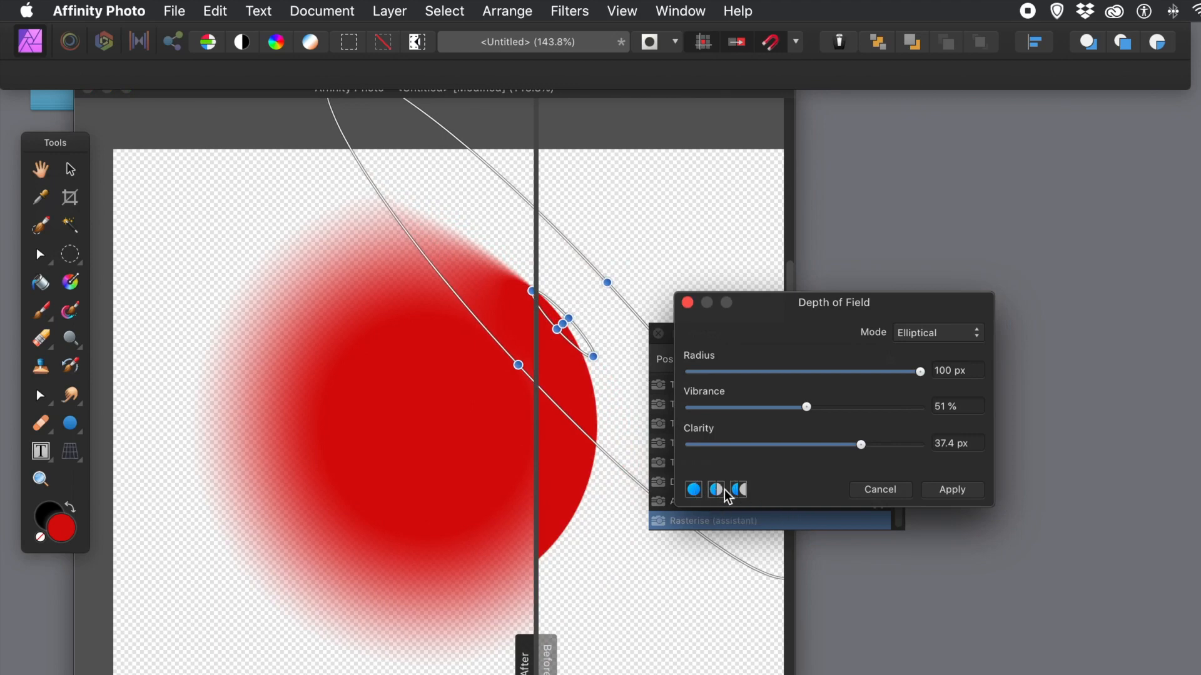
{"action": "left_click", "coordinate": [887, 491]}
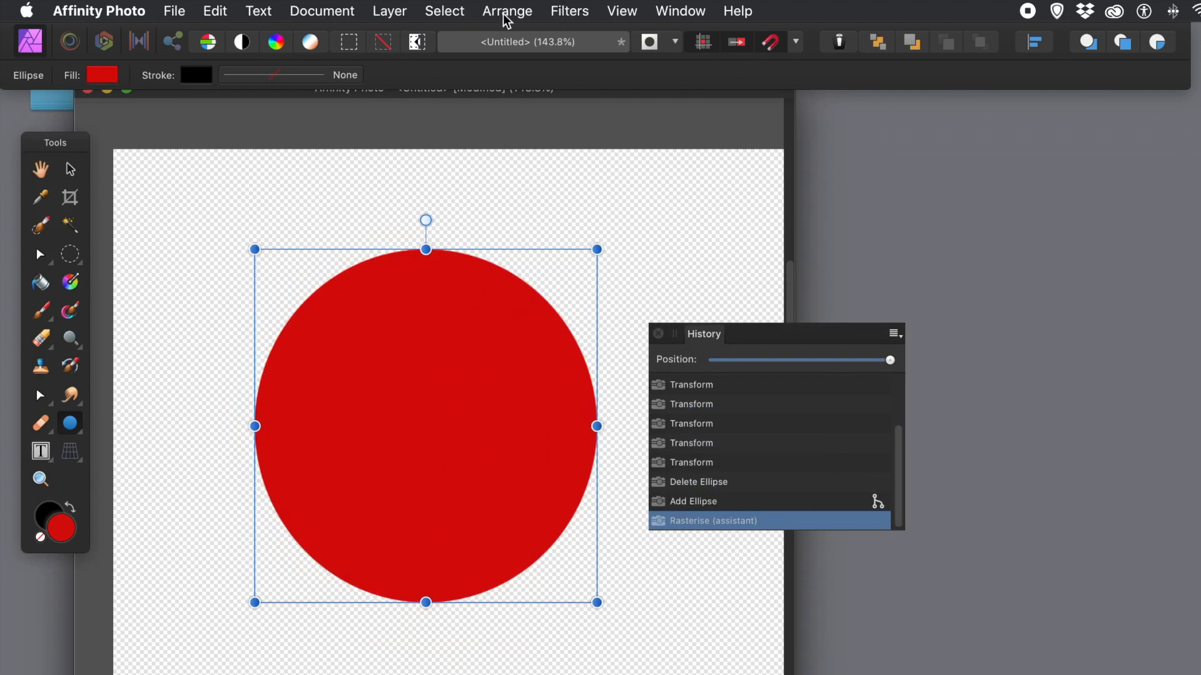
Start a new Depth of Field blur on the red ellipse with a 61.2 px radius in Tilt Shift mode
{"action": "left_click", "coordinate": [564, 12]}
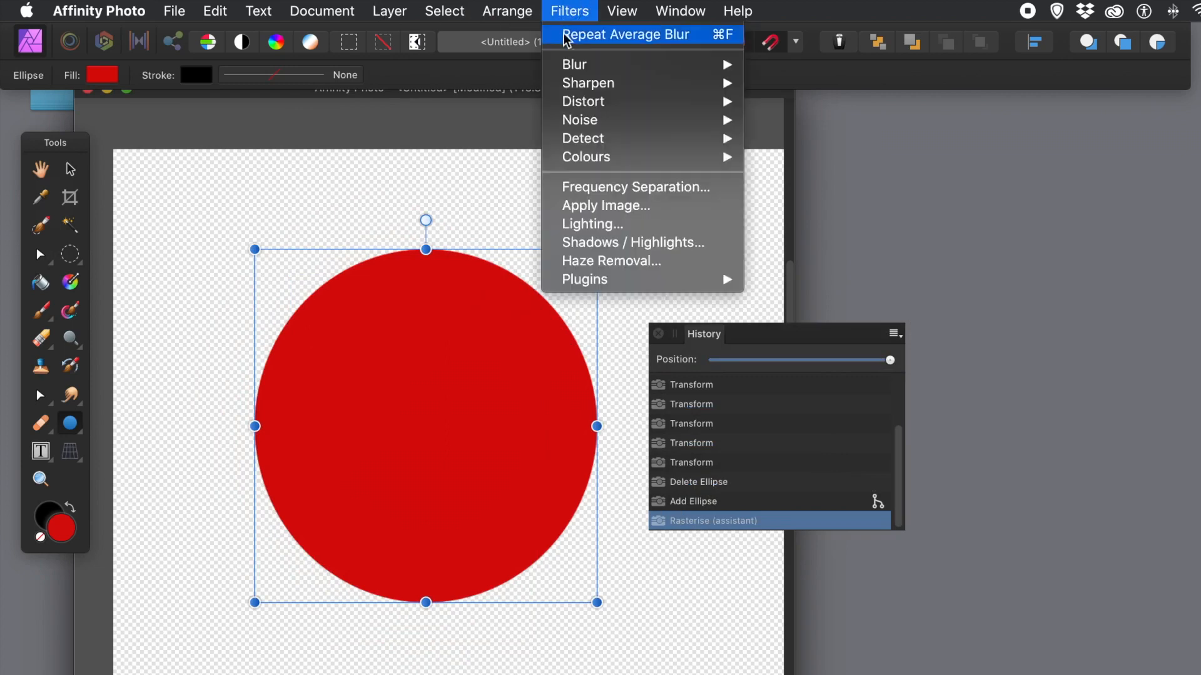
{"action": "mouse_move", "coordinate": [569, 68]}
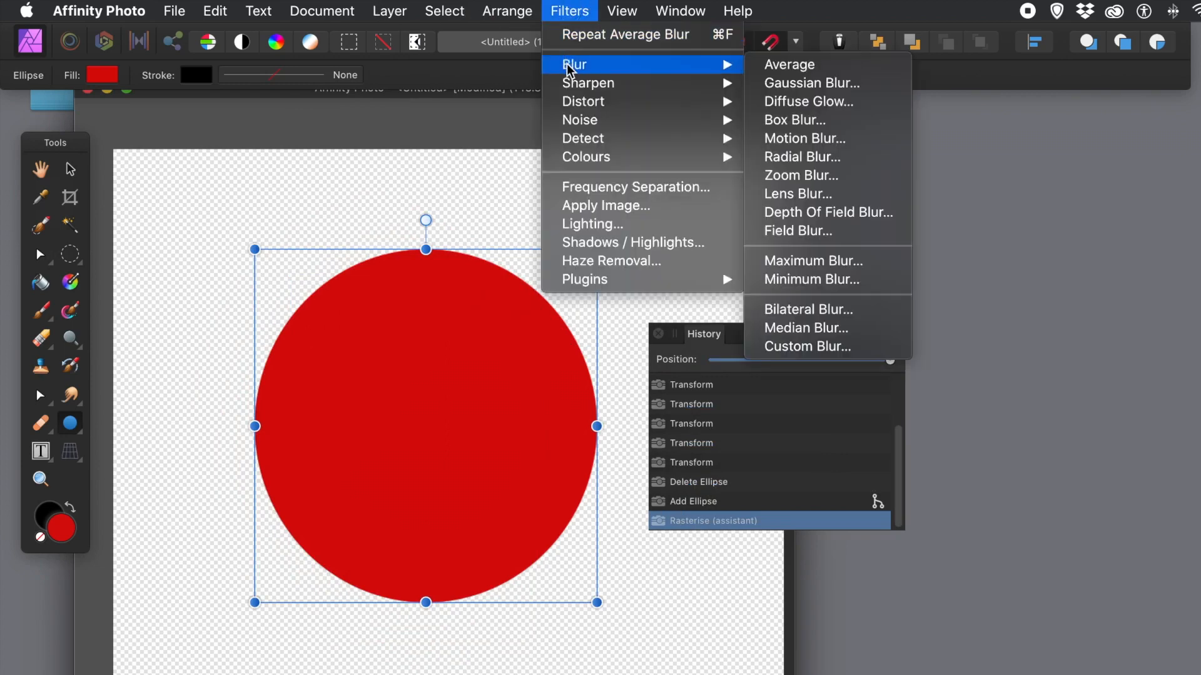
{"action": "left_click", "coordinate": [816, 213]}
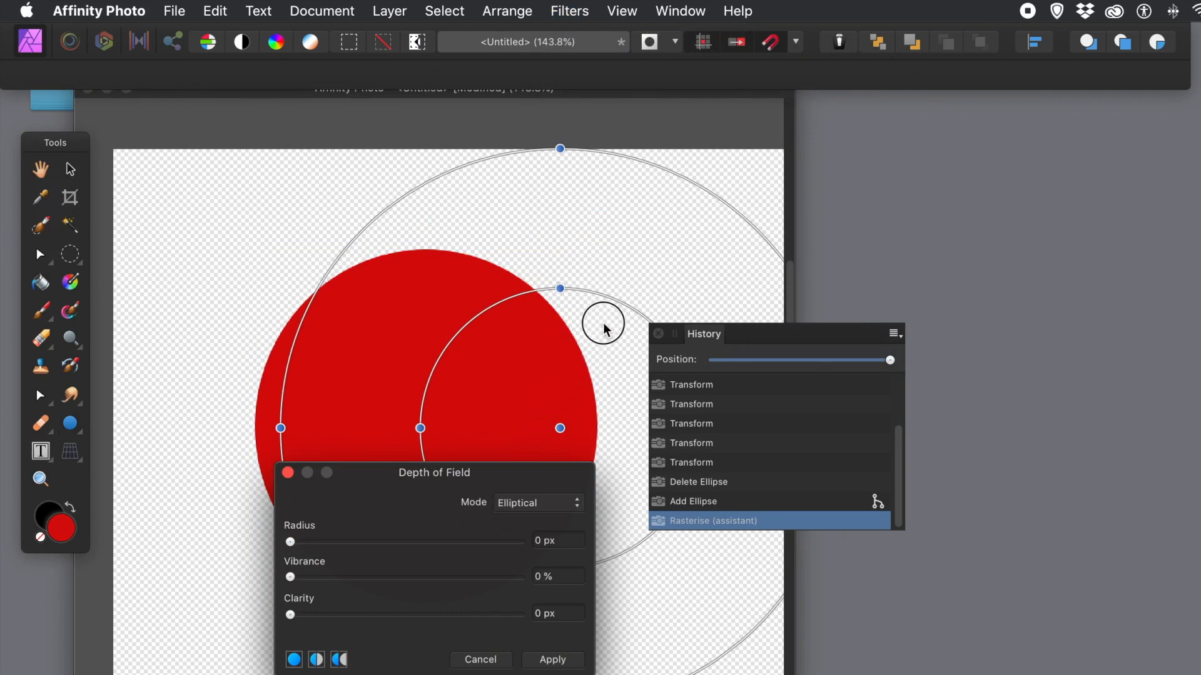
{"action": "left_click_drag", "start_coordinate": [468, 473], "coordinate": [807, 294]}
{"action": "left_click_drag", "start_coordinate": [683, 361], "coordinate": [839, 368]}
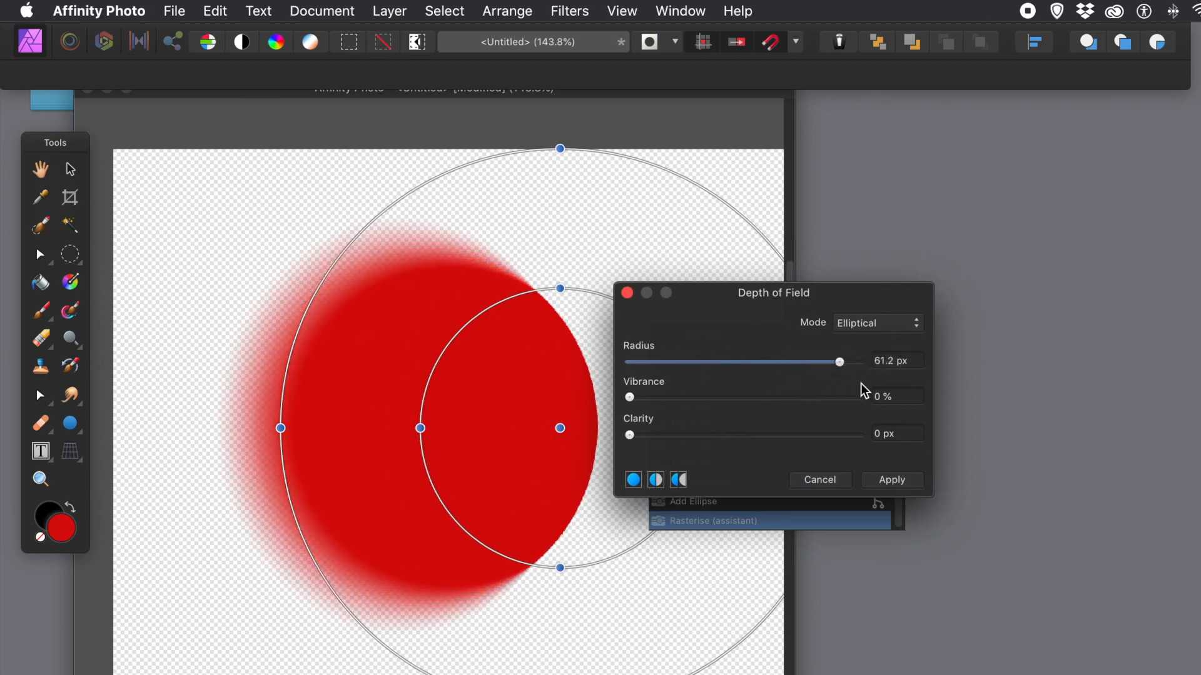
{"action": "left_click", "coordinate": [844, 329]}
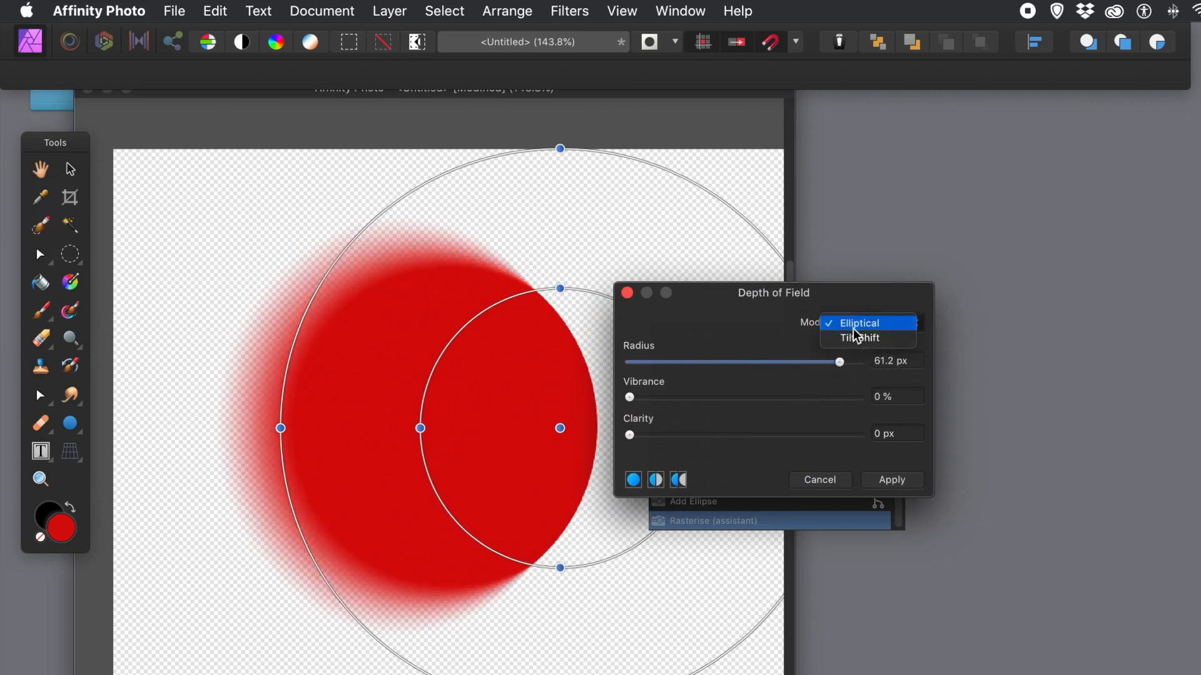
{"action": "left_click", "coordinate": [858, 339]}
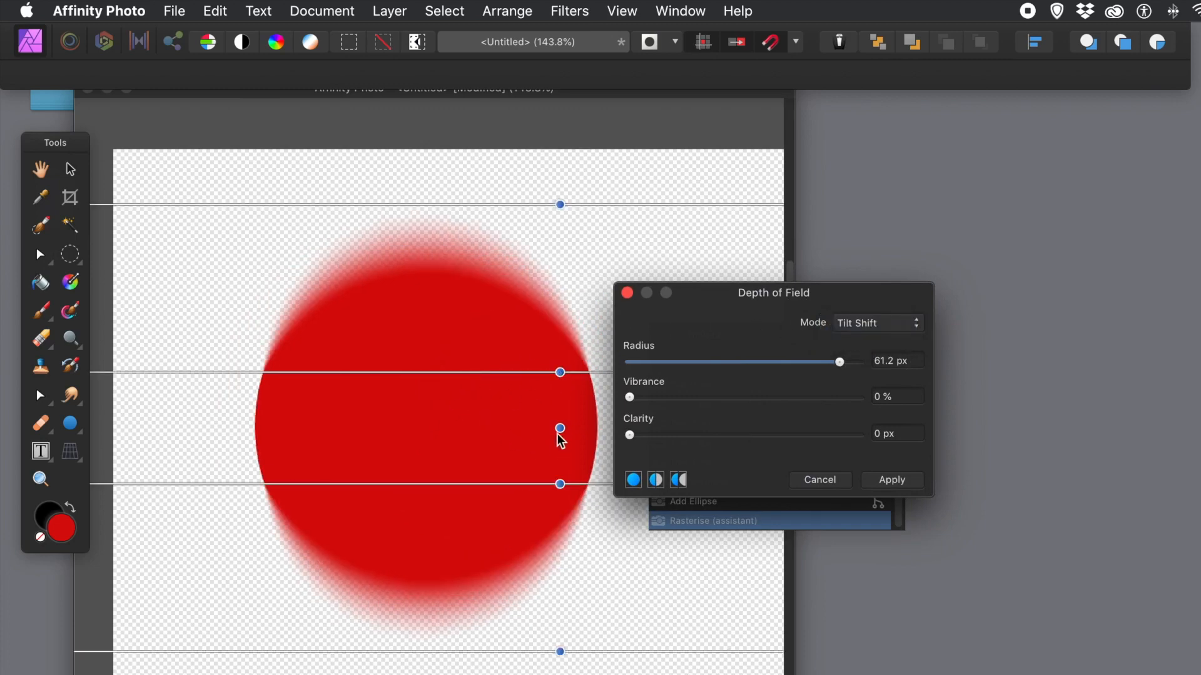
Try tilt-shift focus positions, centre the focus on the red ellipse, and bring the upper outer boundary line close to it
{"action": "left_click_drag", "start_coordinate": [561, 429], "coordinate": [420, 298]}
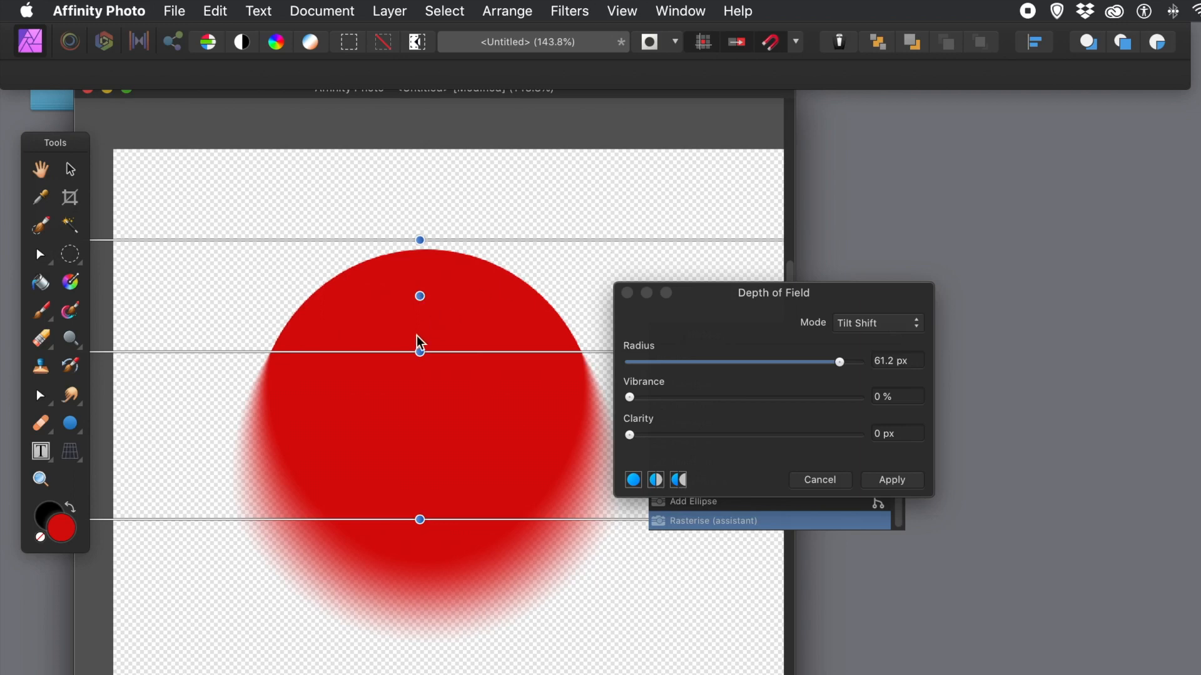
{"action": "left_click_drag", "start_coordinate": [420, 298], "coordinate": [411, 434]}
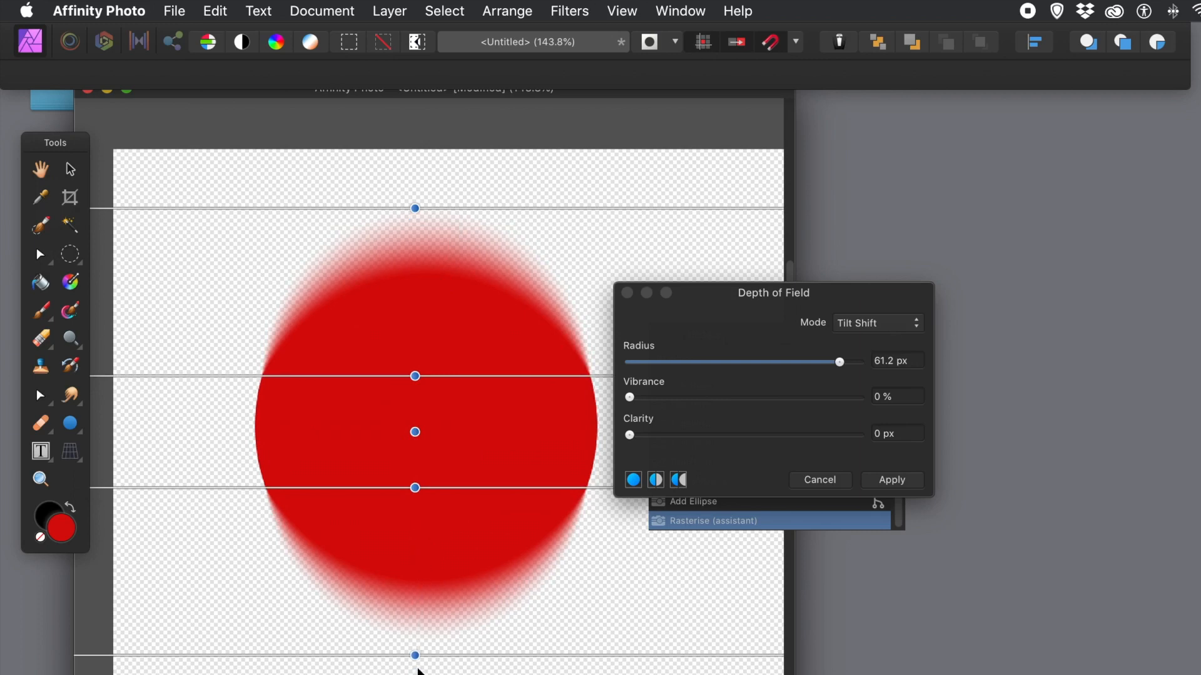
{"action": "left_click_drag", "start_coordinate": [415, 656], "coordinate": [416, 487]}
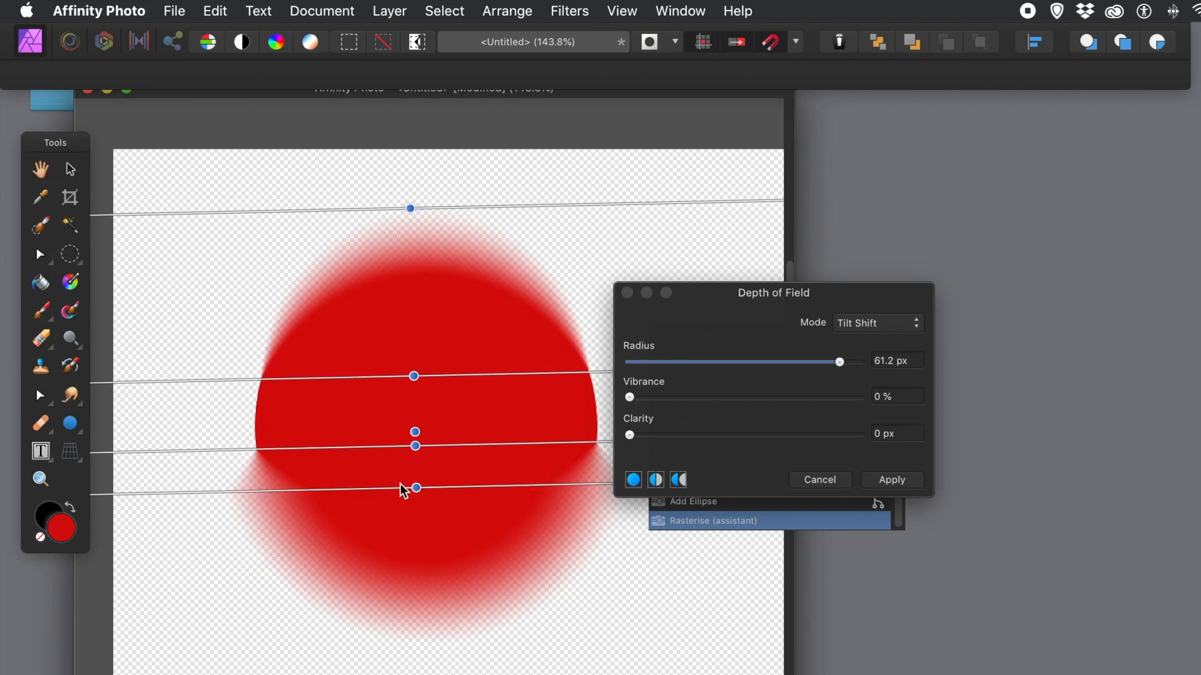
{"action": "left_click_drag", "start_coordinate": [416, 488], "coordinate": [406, 645]}
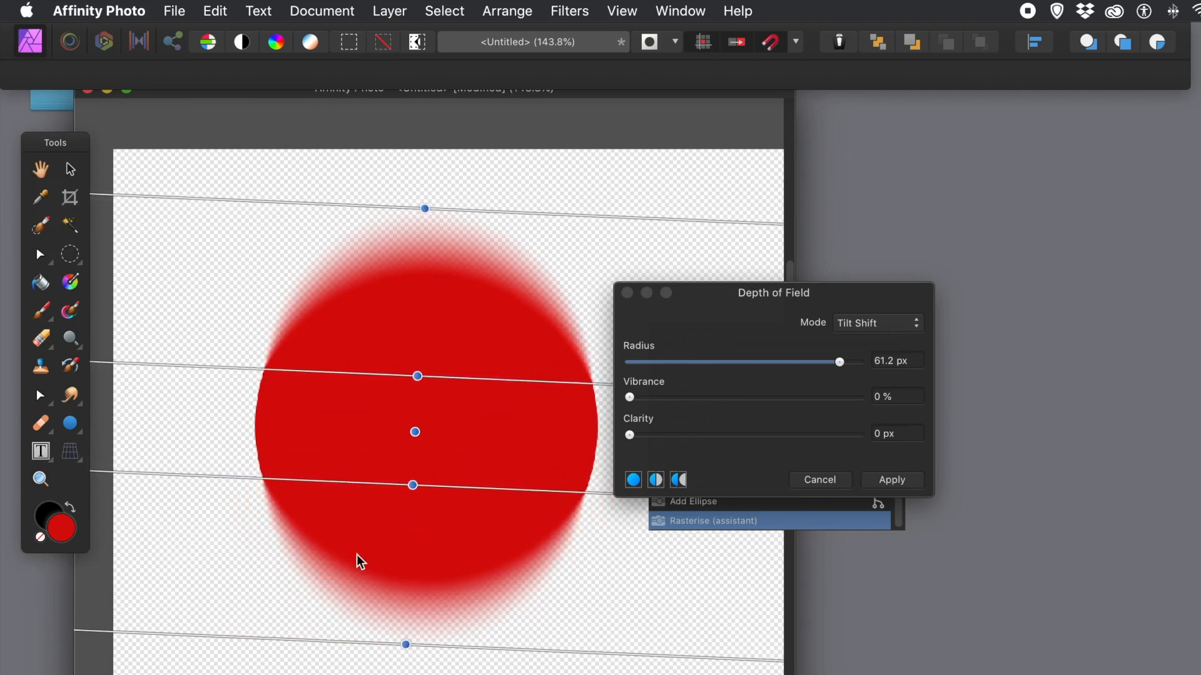
{"action": "left_click_drag", "start_coordinate": [406, 646], "coordinate": [418, 481]}
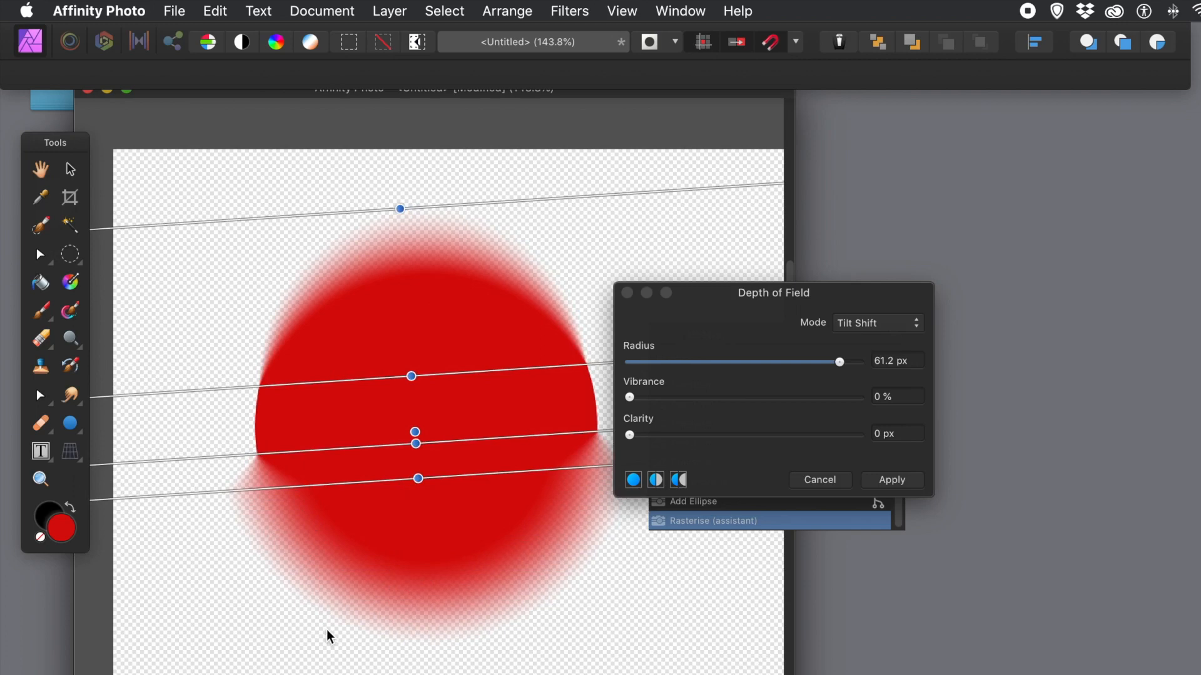
{"action": "left_click_drag", "start_coordinate": [422, 479], "coordinate": [405, 625]}
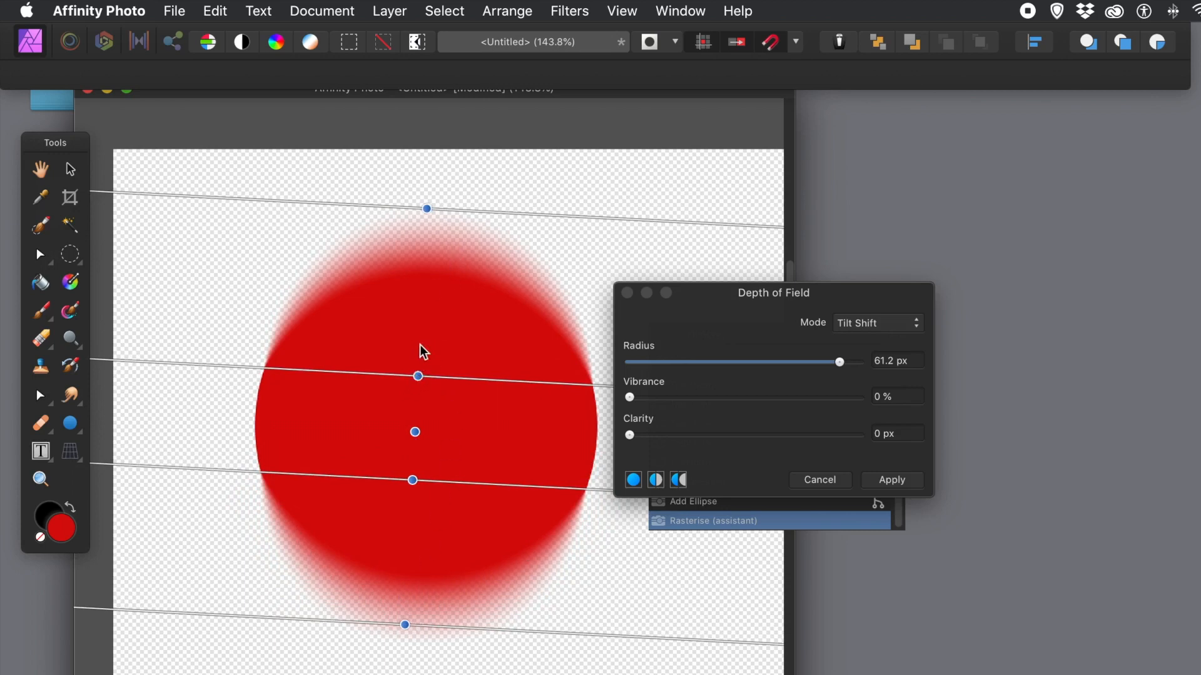
{"action": "left_click_drag", "start_coordinate": [428, 209], "coordinate": [421, 263]}
{"action": "left_click_drag", "start_coordinate": [416, 311], "coordinate": [418, 345]}
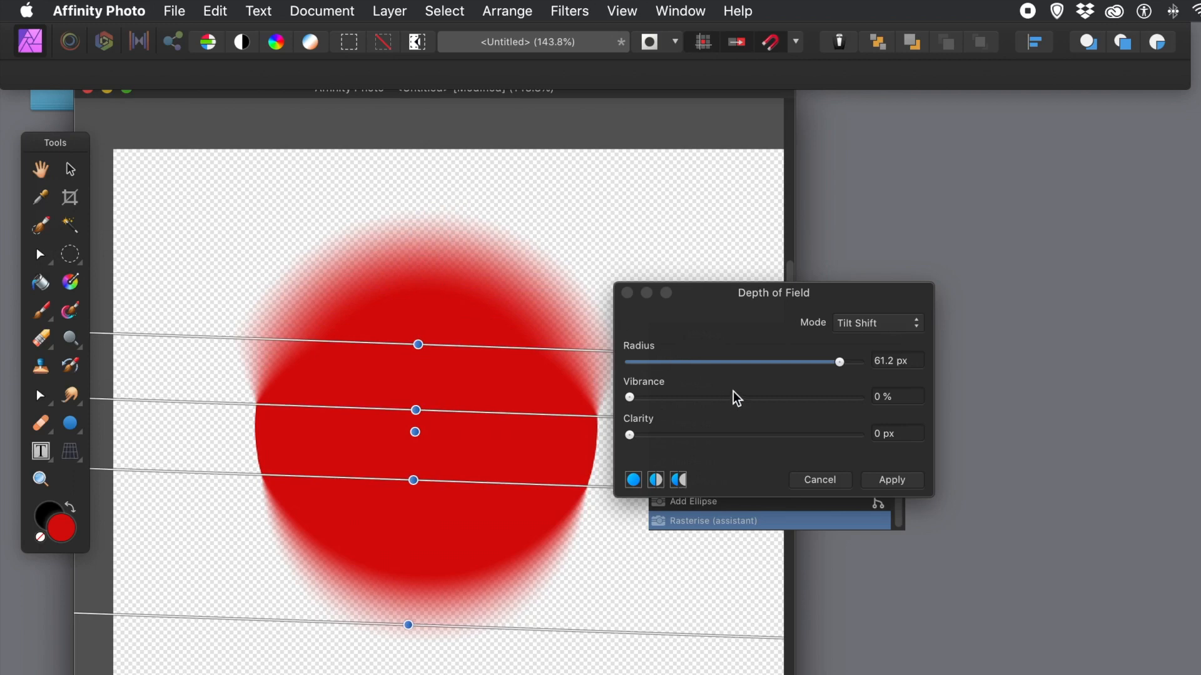
Set the tilt-shift radius to 100 px, shift the focus centre up-left with the lines rotated diagonally, and discard the filter
{"action": "left_click_drag", "start_coordinate": [839, 362], "coordinate": [862, 362]}
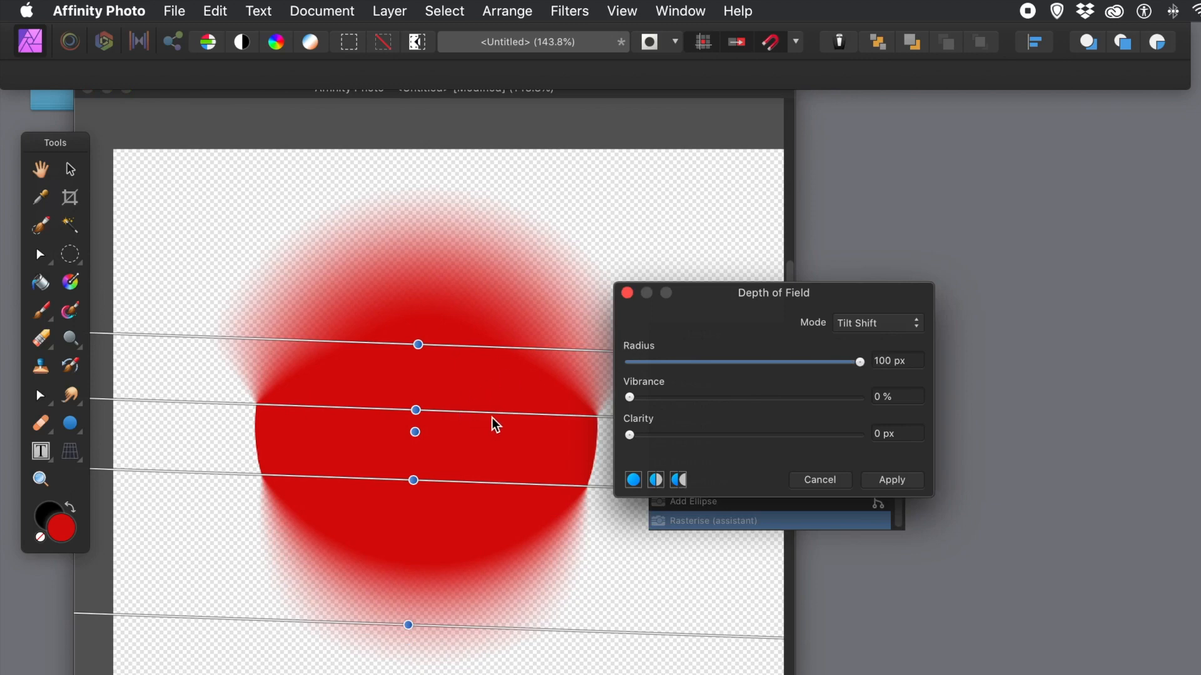
{"action": "left_click_drag", "start_coordinate": [417, 436], "coordinate": [358, 416]}
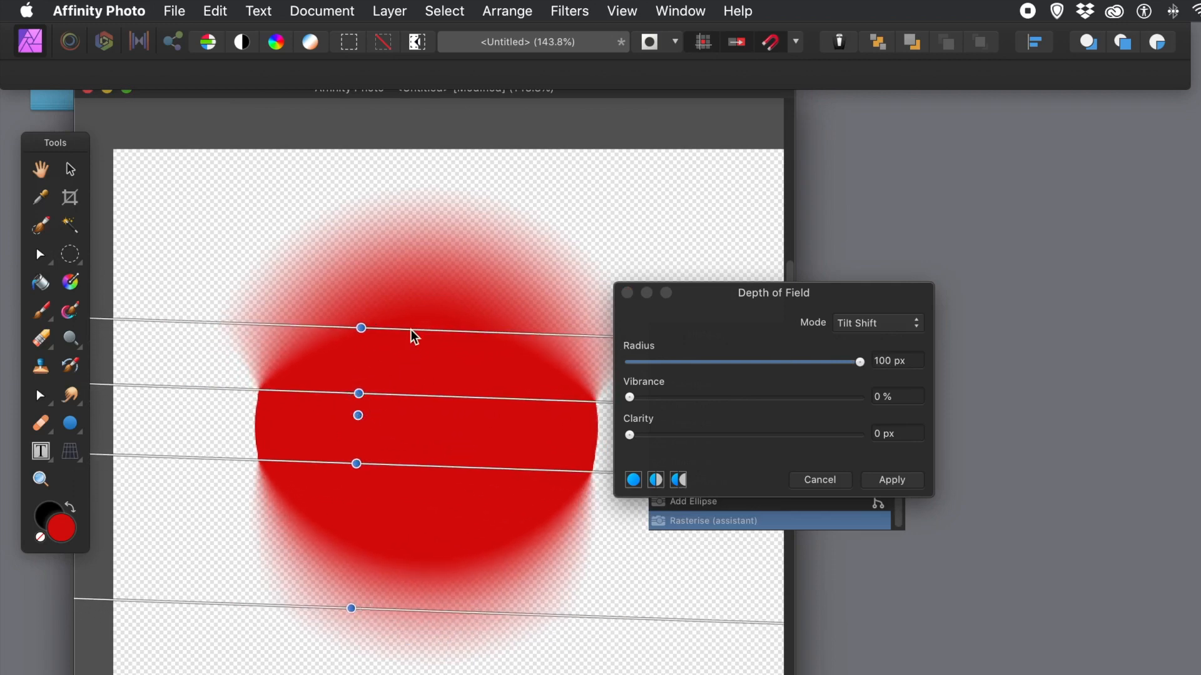
{"action": "left_click", "coordinate": [446, 357]}
{"action": "left_click_drag", "start_coordinate": [362, 327], "coordinate": [427, 332]}
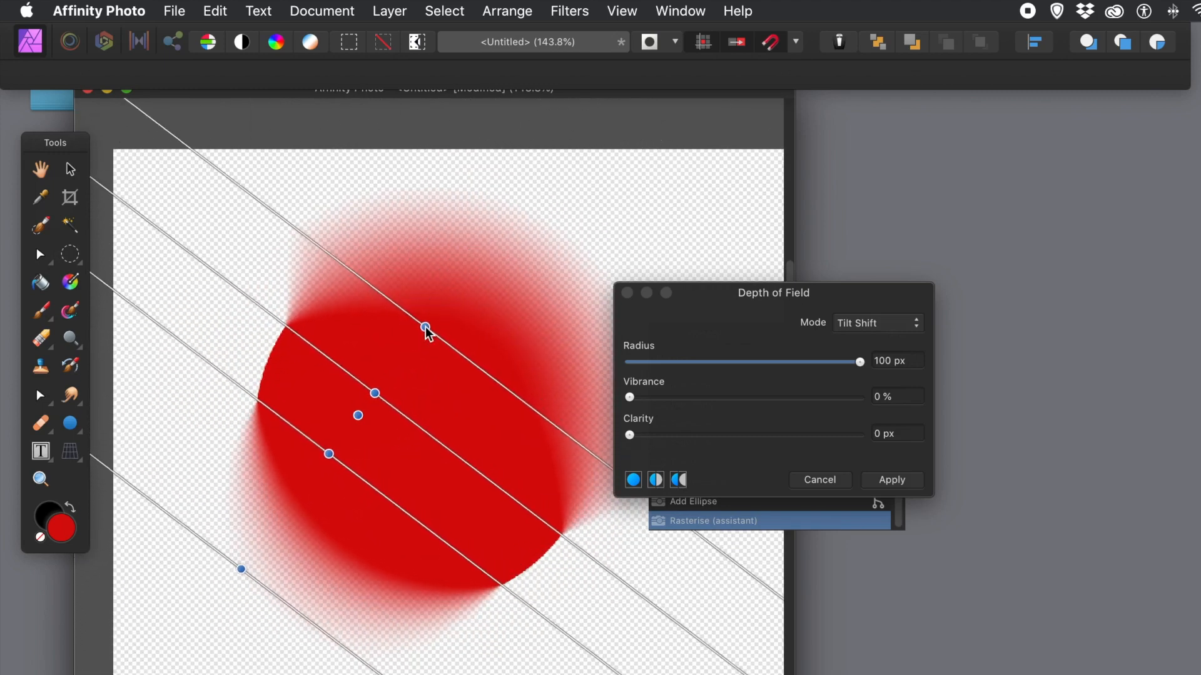
{"action": "left_click", "coordinate": [806, 481]}
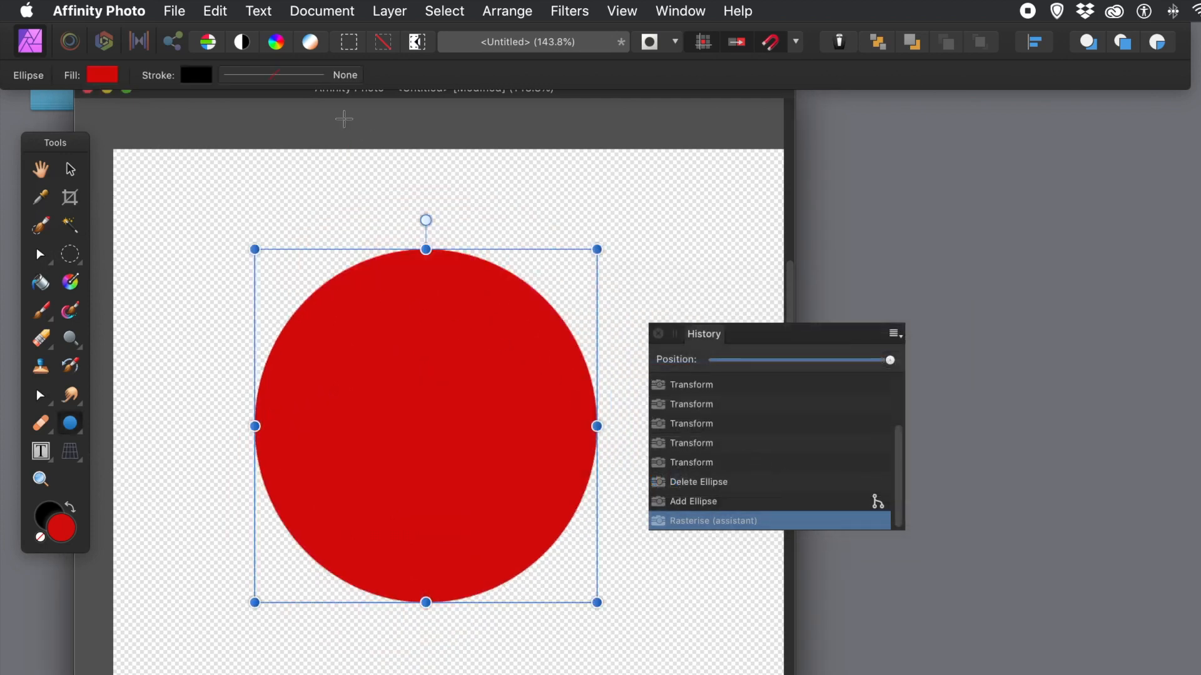
Start a Field Blur on the red ellipse with a global radius of 100 px
{"action": "left_click", "coordinate": [578, 13]}
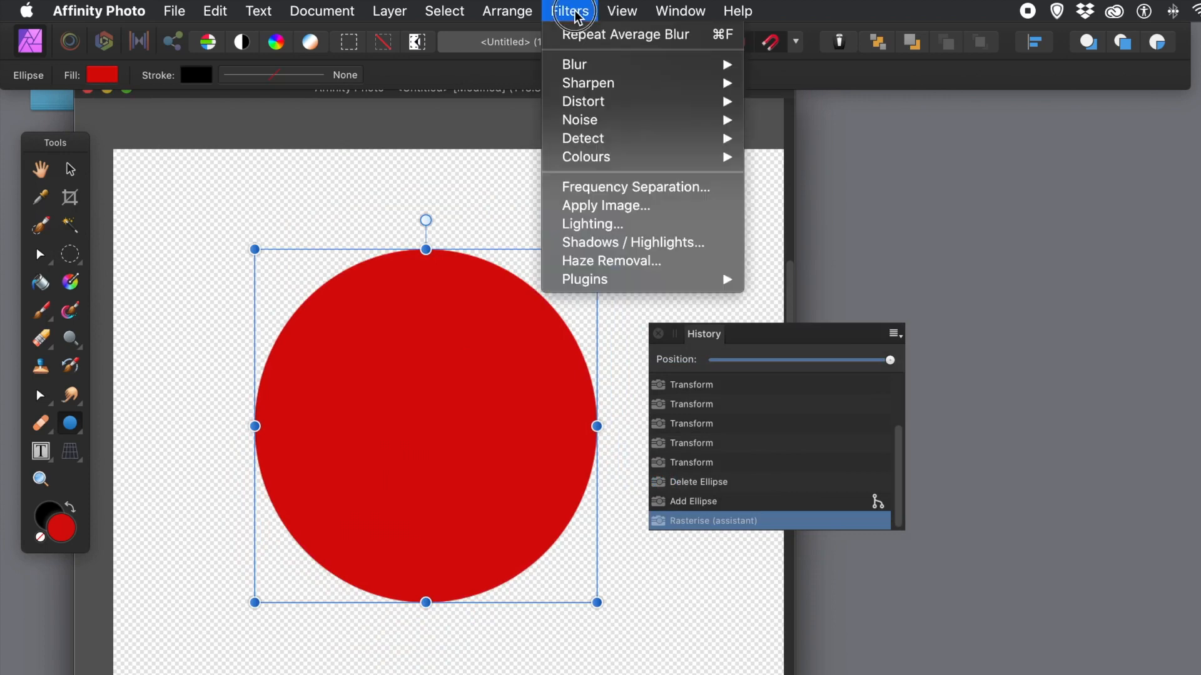
{"action": "mouse_move", "coordinate": [588, 66]}
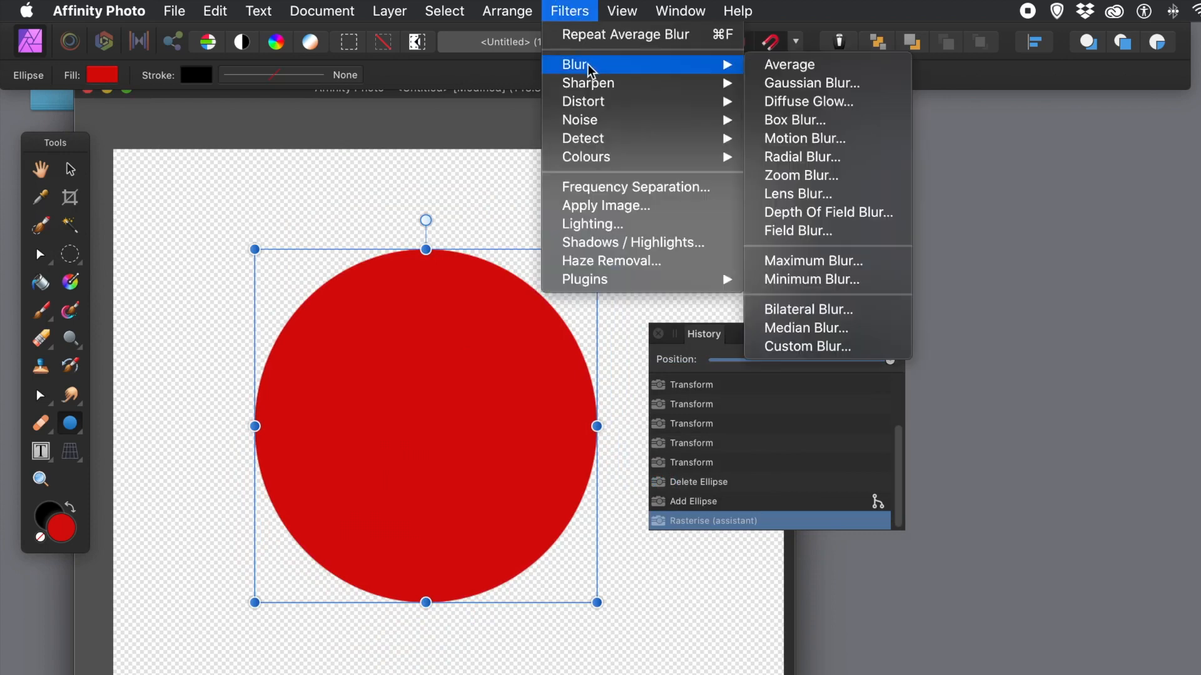
{"action": "left_click", "coordinate": [808, 234]}
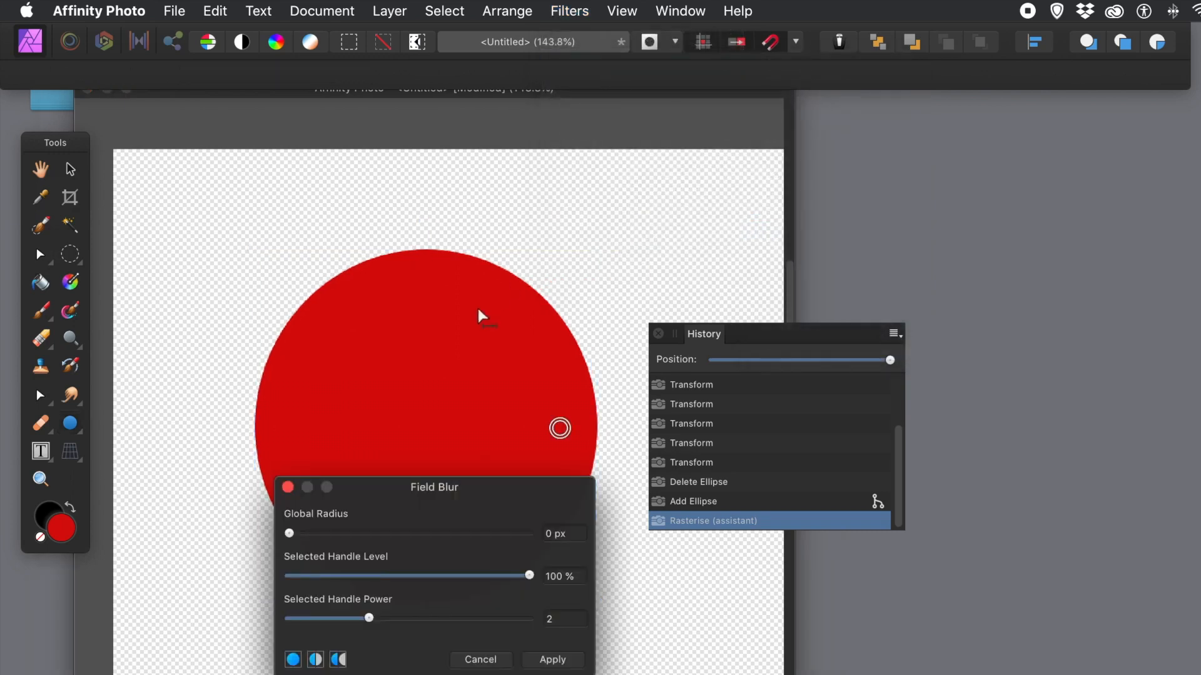
{"action": "left_click_drag", "start_coordinate": [422, 498], "coordinate": [685, 302]}
{"action": "left_click_drag", "start_coordinate": [593, 342], "coordinate": [803, 343]}
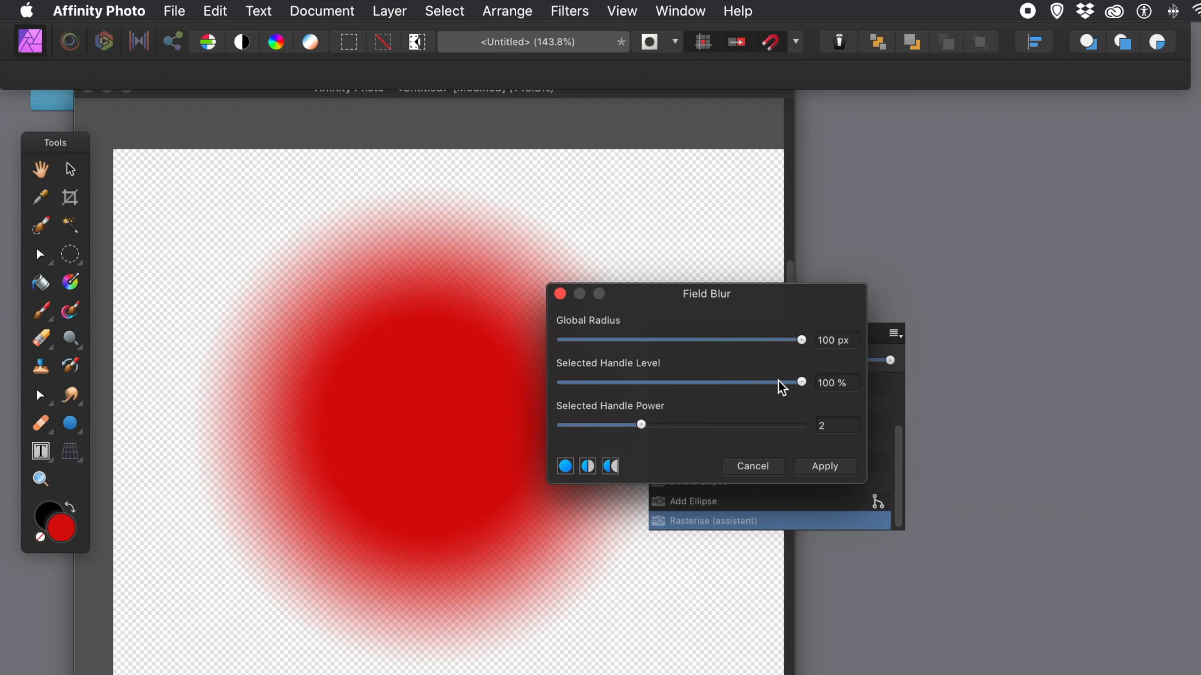
Try a selected handle level of 38% with handle power 5, and raise the handle level to 95%
{"action": "left_click_drag", "start_coordinate": [788, 381], "coordinate": [651, 383]}
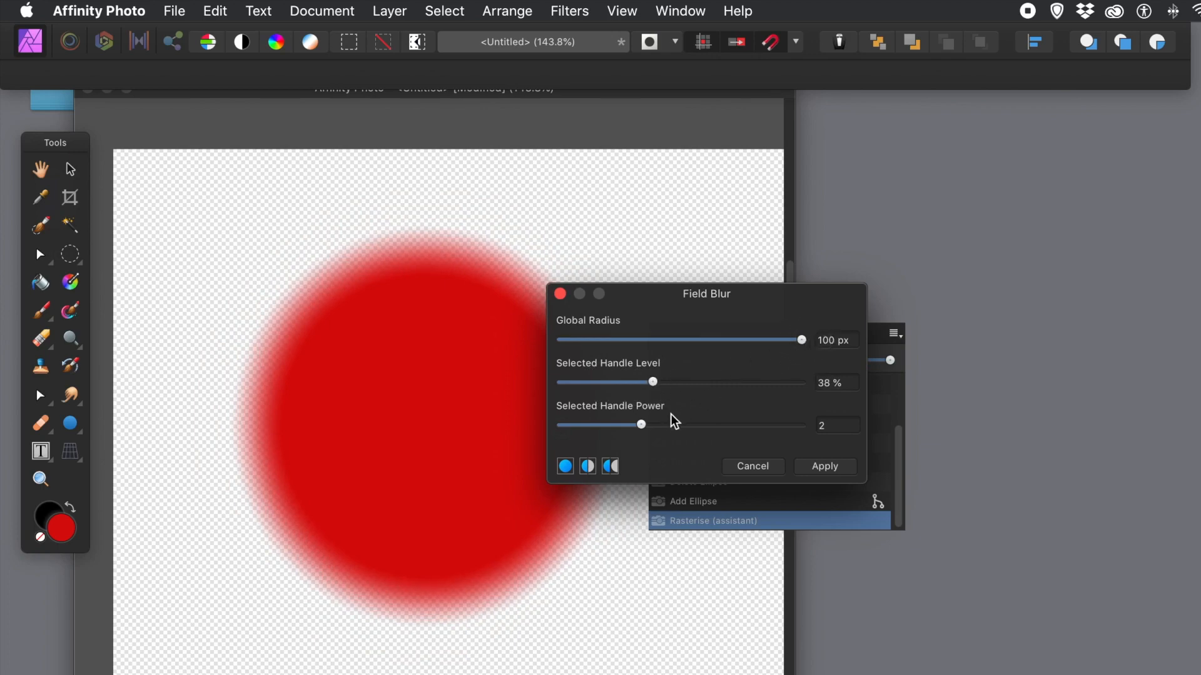
{"action": "left_click", "coordinate": [642, 425]}
{"action": "left_click_drag", "start_coordinate": [644, 428], "coordinate": [743, 432]}
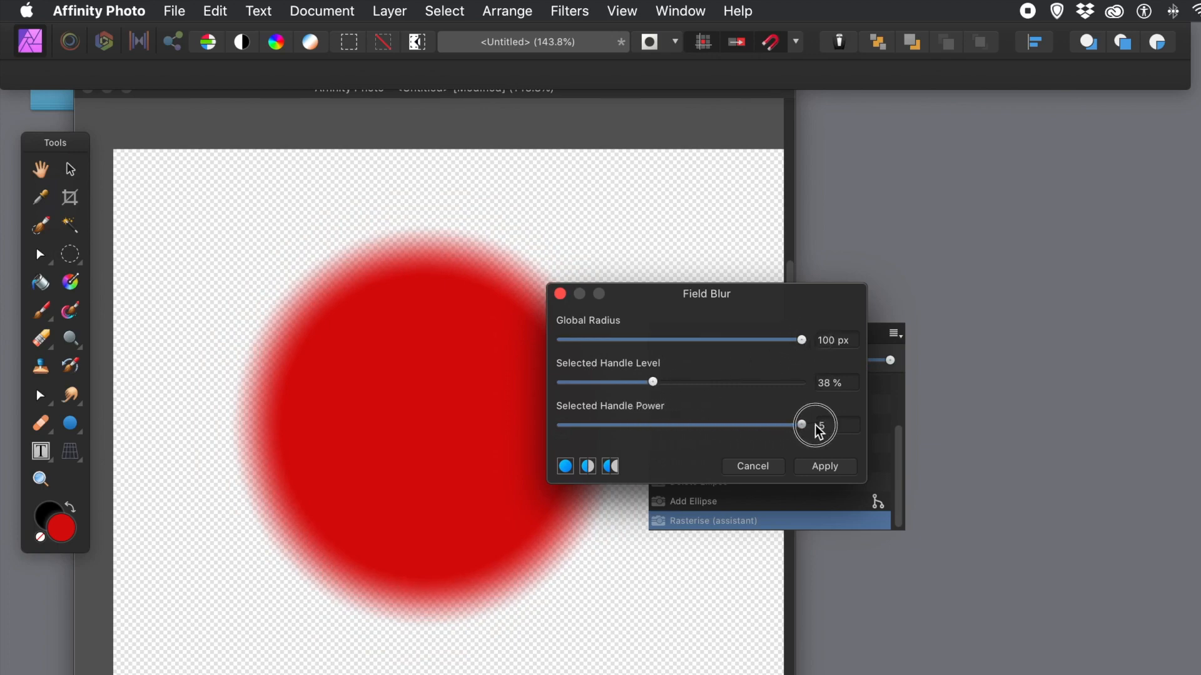
{"action": "left_click_drag", "start_coordinate": [656, 382], "coordinate": [787, 386]}
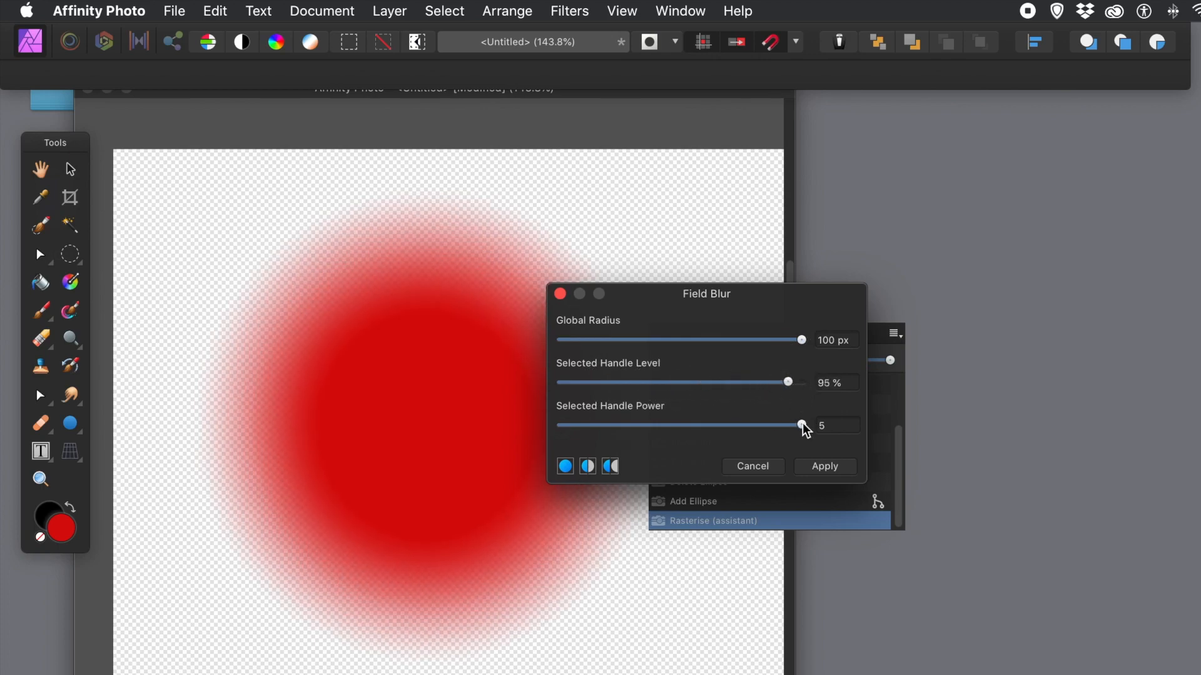
Vary the handle power and return it to 5, with the global radius at 16 px and handle level at 20%
{"action": "left_click_drag", "start_coordinate": [804, 427], "coordinate": [775, 431]}
{"action": "left_click_drag", "start_coordinate": [876, 431], "coordinate": [739, 431]}
{"action": "left_click", "coordinate": [801, 342]}
{"action": "left_click_drag", "start_coordinate": [801, 341], "coordinate": [684, 345]}
{"action": "mouse_move", "coordinate": [754, 425]}
{"action": "left_mouse_down"}
{"action": "mouse_move", "coordinate": [613, 424]}
{"action": "mouse_move", "coordinate": [742, 431]}
{"action": "left_mouse_up"}
{"action": "left_click_drag", "start_coordinate": [846, 431], "coordinate": [745, 432]}
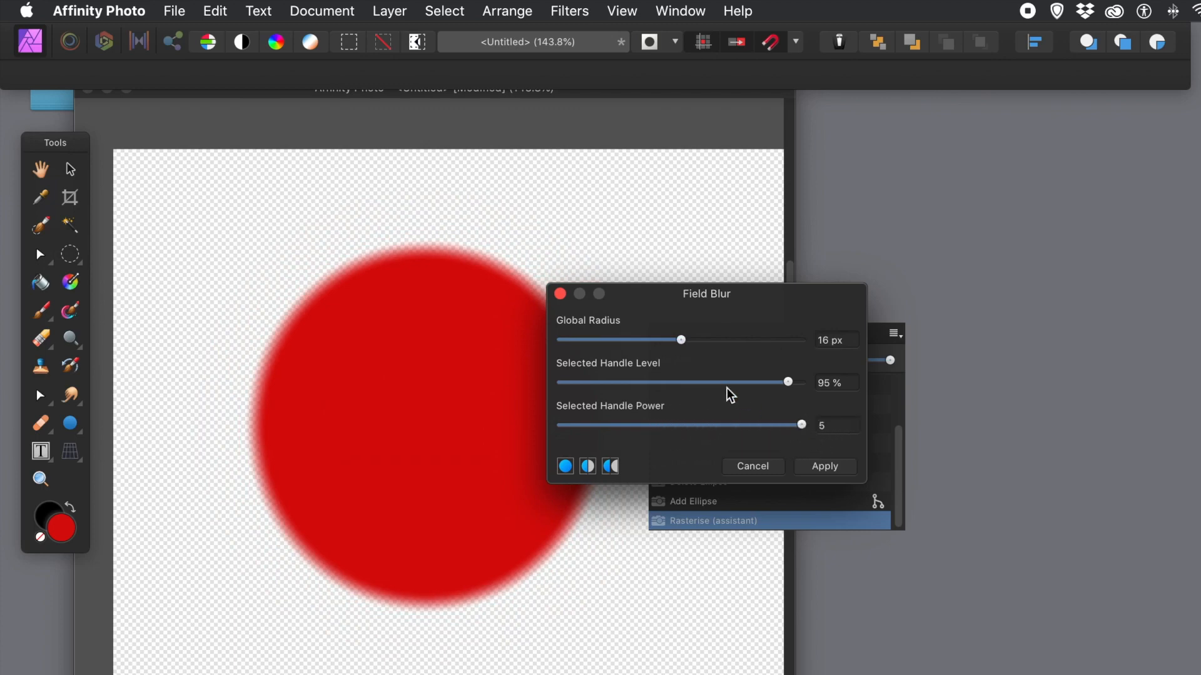
{"action": "left_click_drag", "start_coordinate": [788, 382], "coordinate": [608, 383]}
{"action": "left_click_drag", "start_coordinate": [794, 426], "coordinate": [846, 434]}
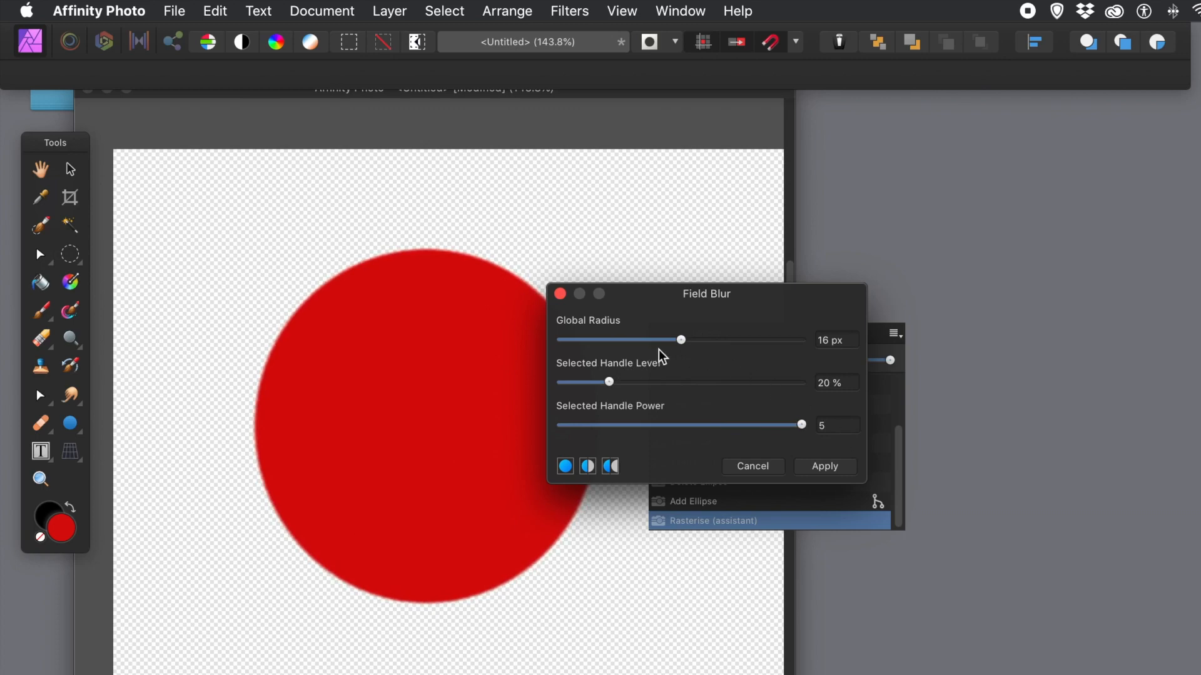
Try the Field Blur with a 100 px global radius, 100% handle level and 4.7 handle power, and discard it
{"action": "left_click_drag", "start_coordinate": [682, 341], "coordinate": [819, 349]}
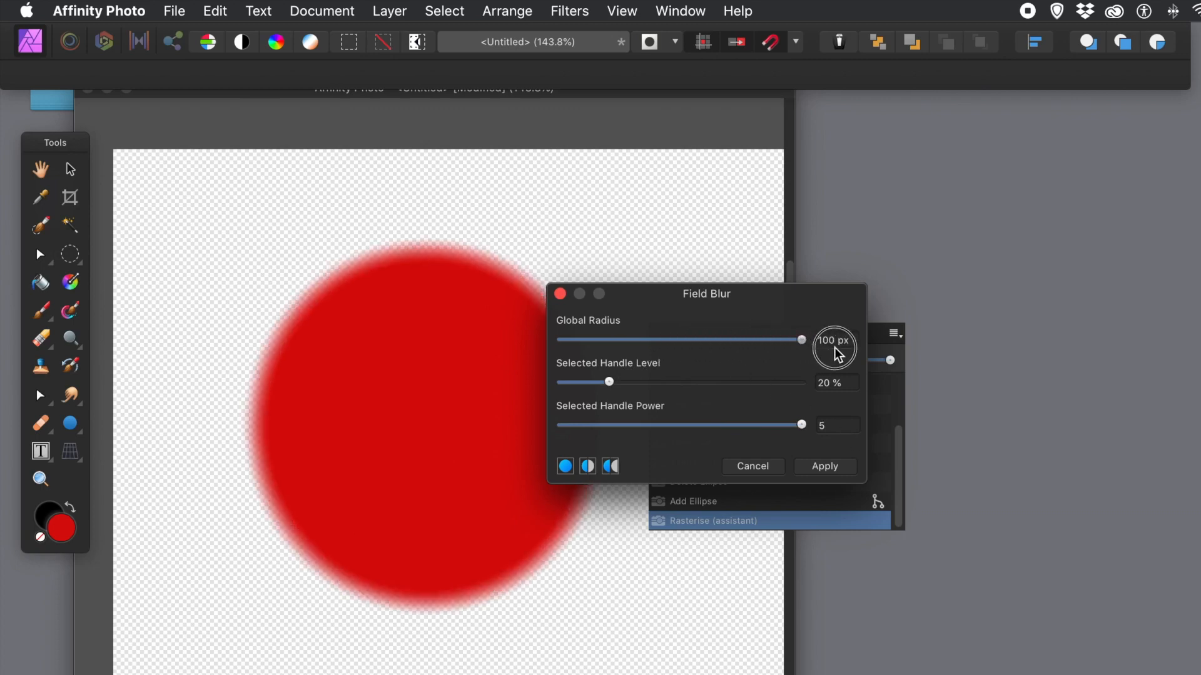
{"action": "left_click_drag", "start_coordinate": [624, 380], "coordinate": [785, 433]}
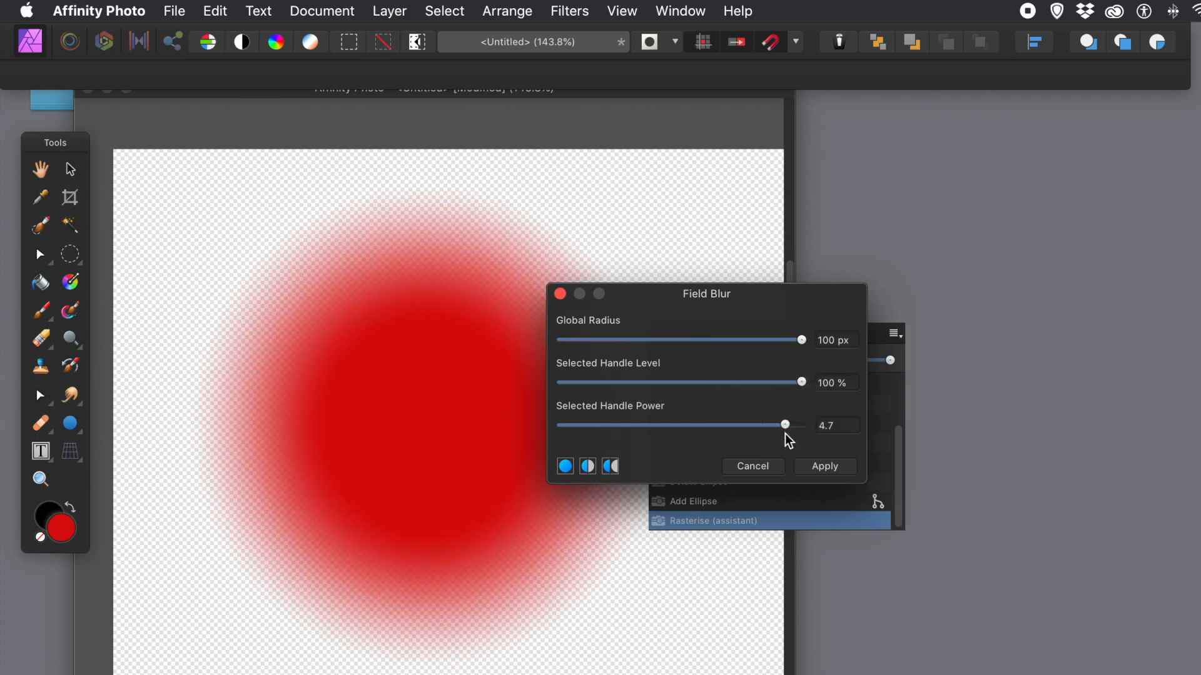
{"action": "left_click", "coordinate": [769, 465]}
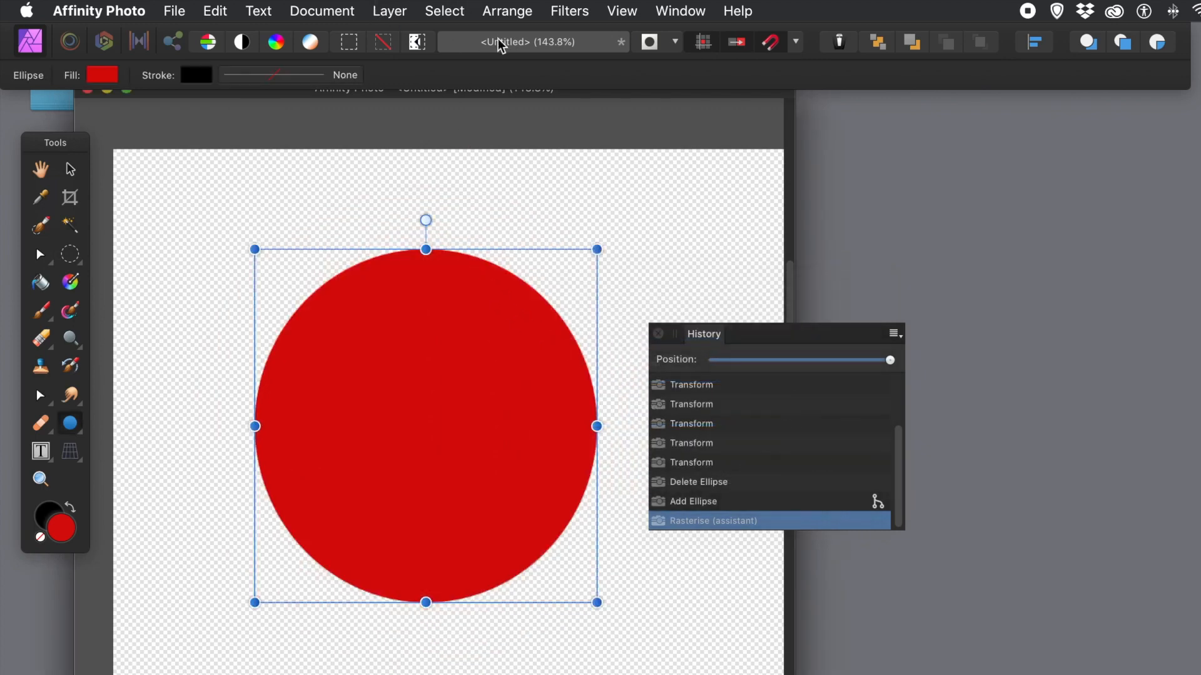
Start a Maximum Blur on the red ellipse with a radius of 100 px
{"action": "left_click", "coordinate": [566, 12]}
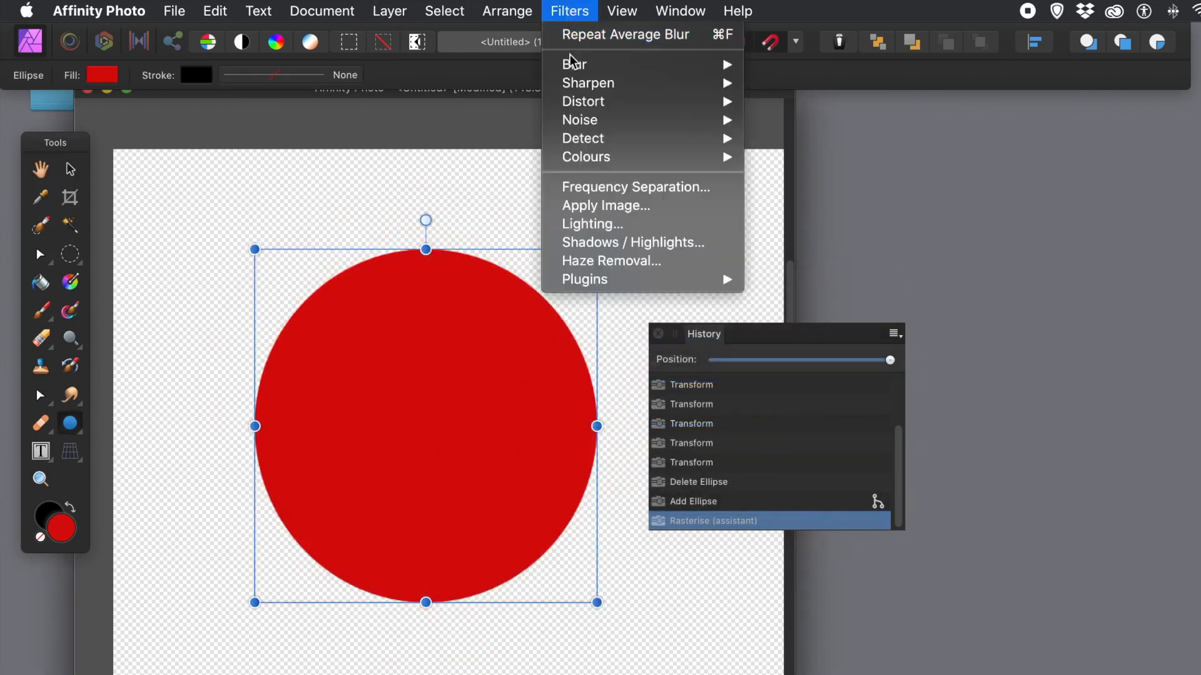
{"action": "mouse_move", "coordinate": [710, 65]}
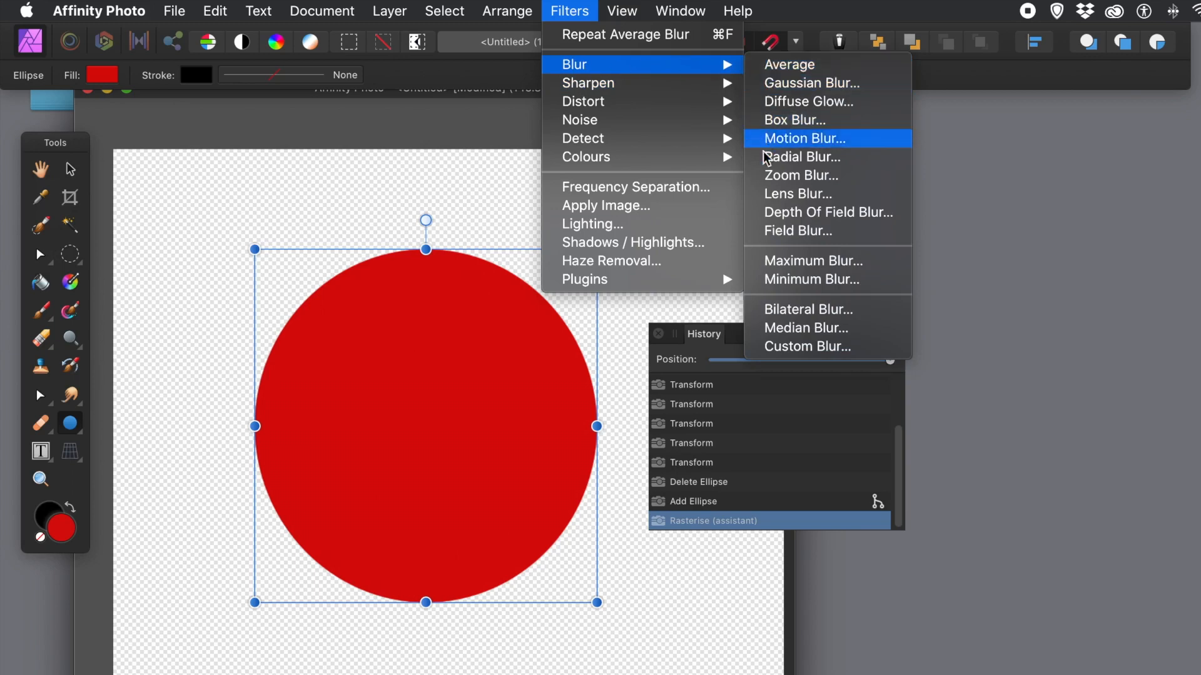
{"action": "left_click", "coordinate": [784, 262]}
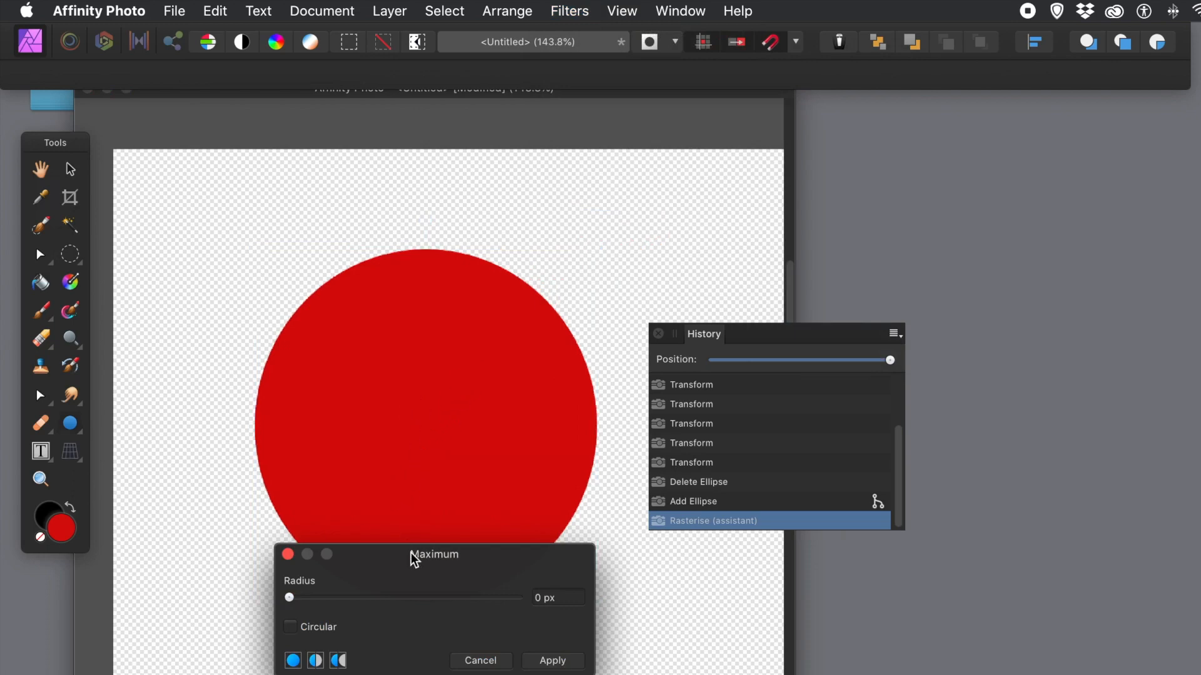
{"action": "left_click_drag", "start_coordinate": [413, 554], "coordinate": [627, 349]}
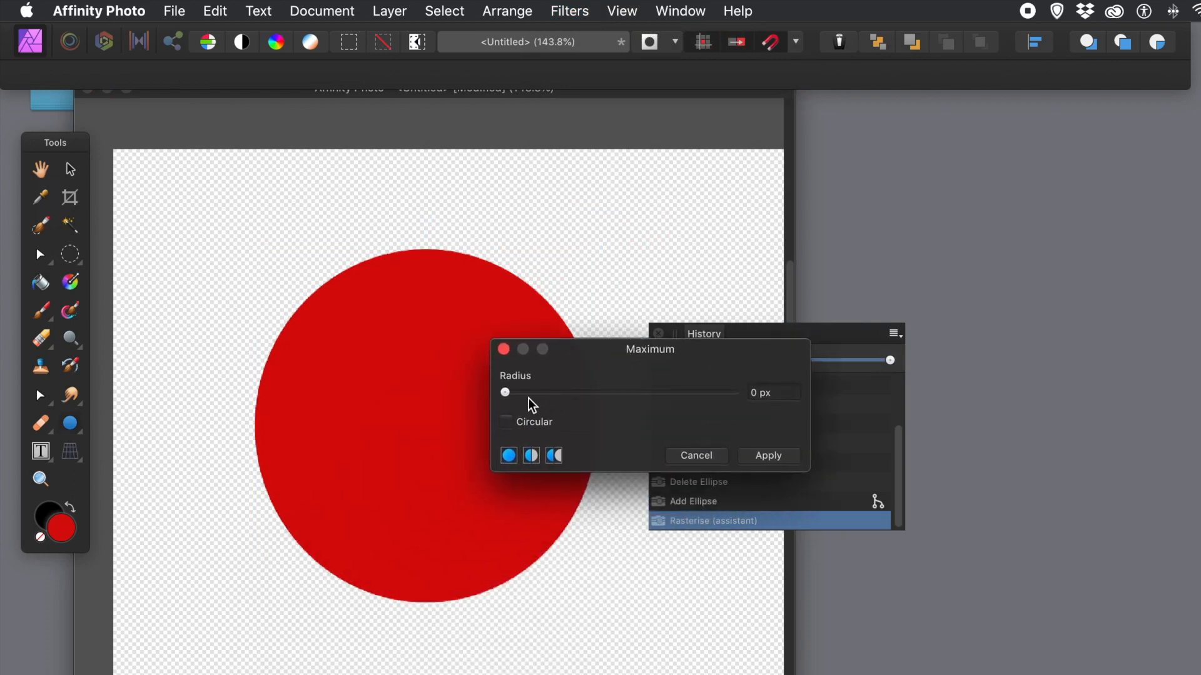
{"action": "left_click_drag", "start_coordinate": [512, 390], "coordinate": [773, 396]}
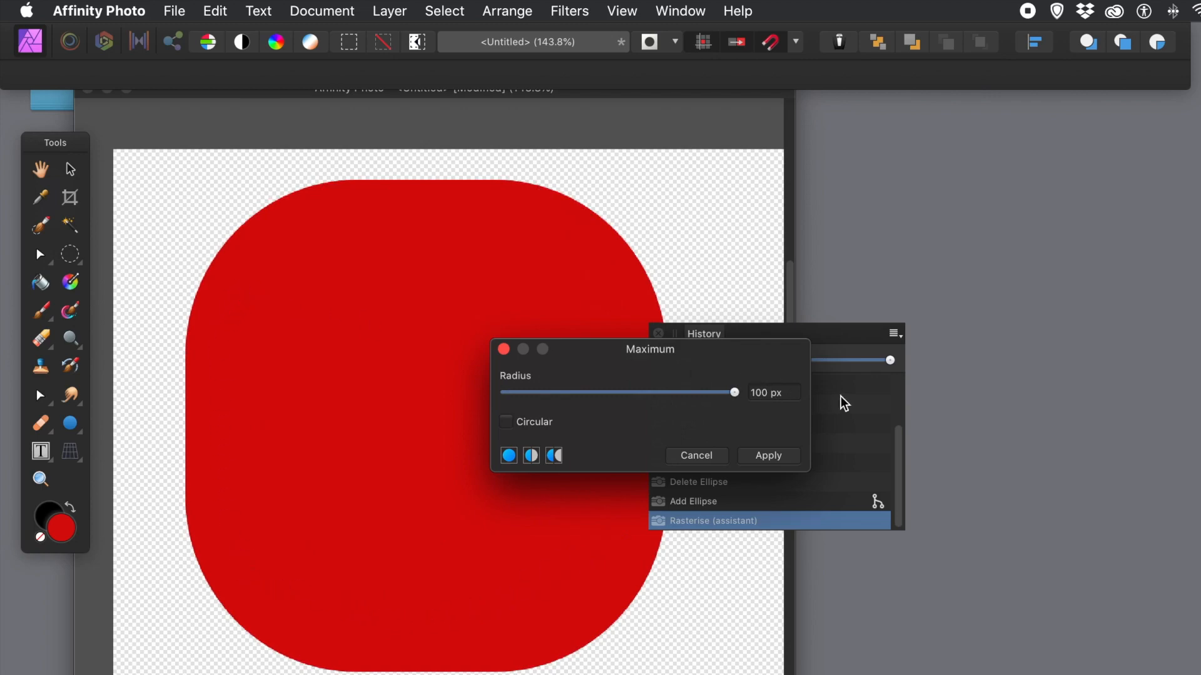
Try the Maximum Blur with a radius of 300 px, then 200 px
{"action": "left_click", "coordinate": [788, 396]}
{"action": "type", "text": "300"}
{"action": "key", "text": "Return"}
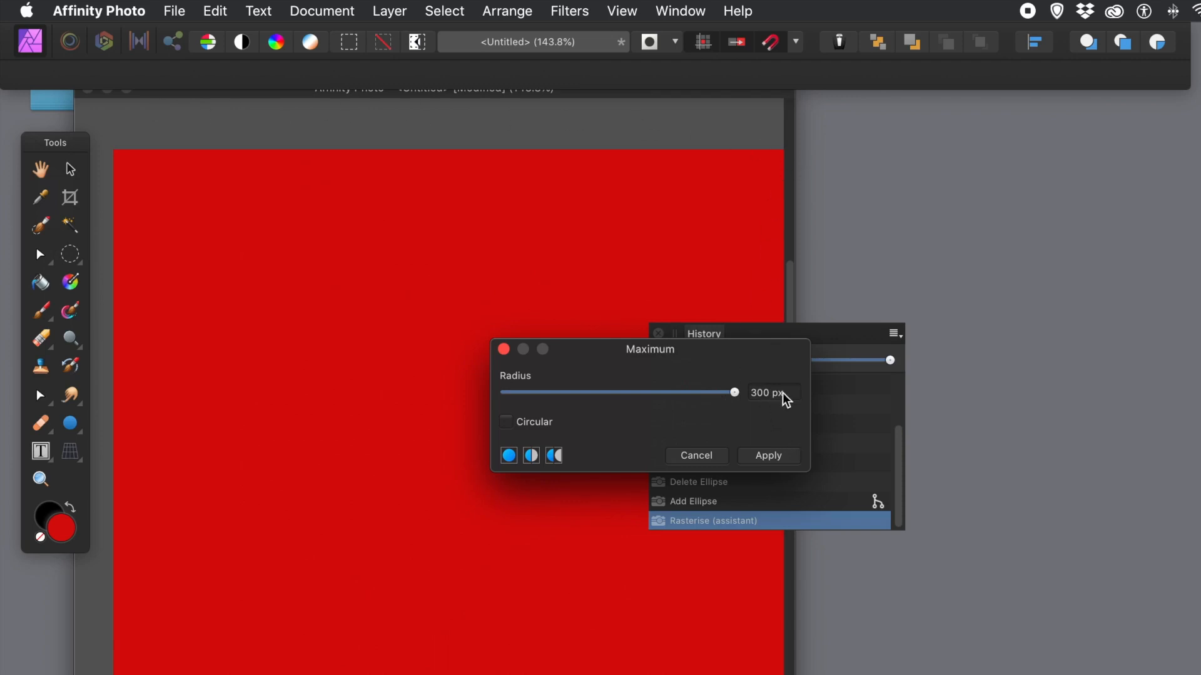
{"action": "left_click_drag", "start_coordinate": [786, 394], "coordinate": [692, 391]}
{"action": "type", "text": "200"}
{"action": "key", "text": "Return"}
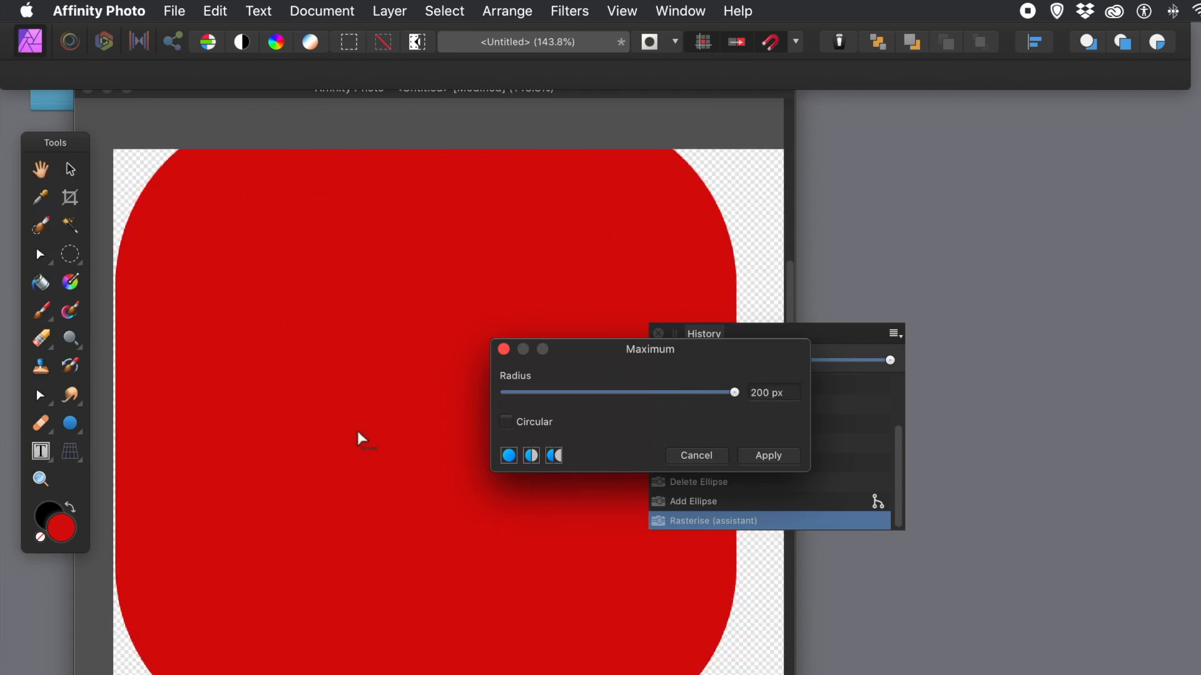
Vary the Maximum Blur radius up to 492 px and back down to 8 px
{"action": "left_click_drag", "start_coordinate": [410, 432], "coordinate": [715, 475]}
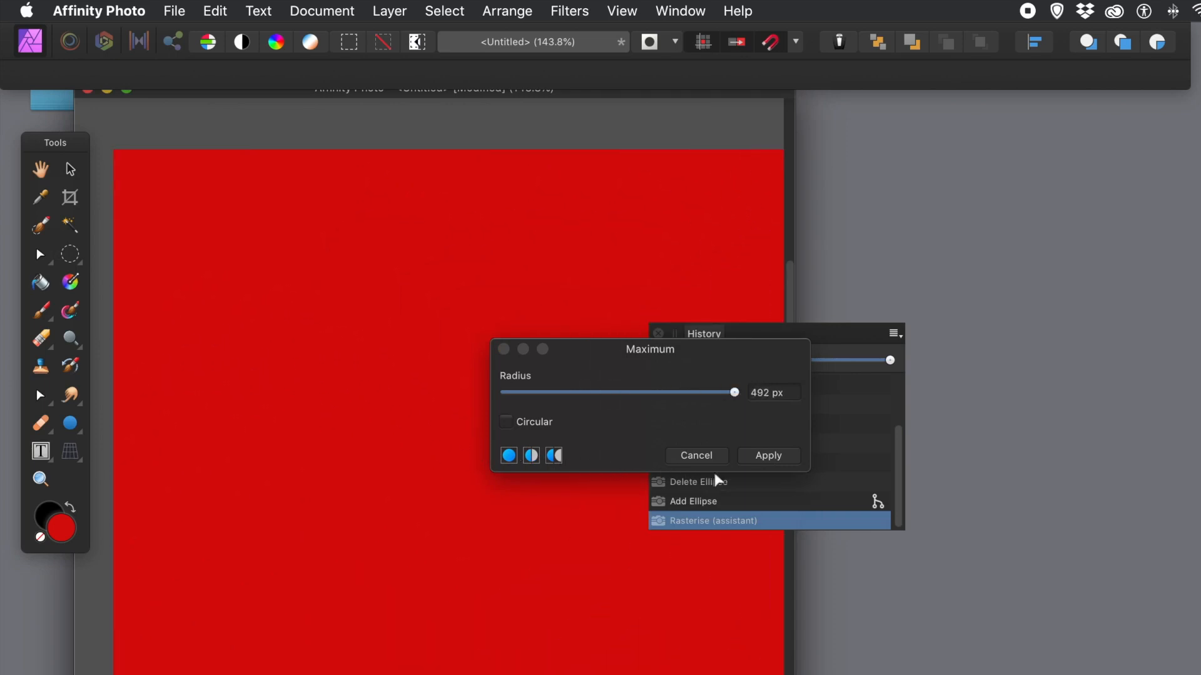
{"action": "left_click_drag", "start_coordinate": [815, 475], "coordinate": [361, 456]}
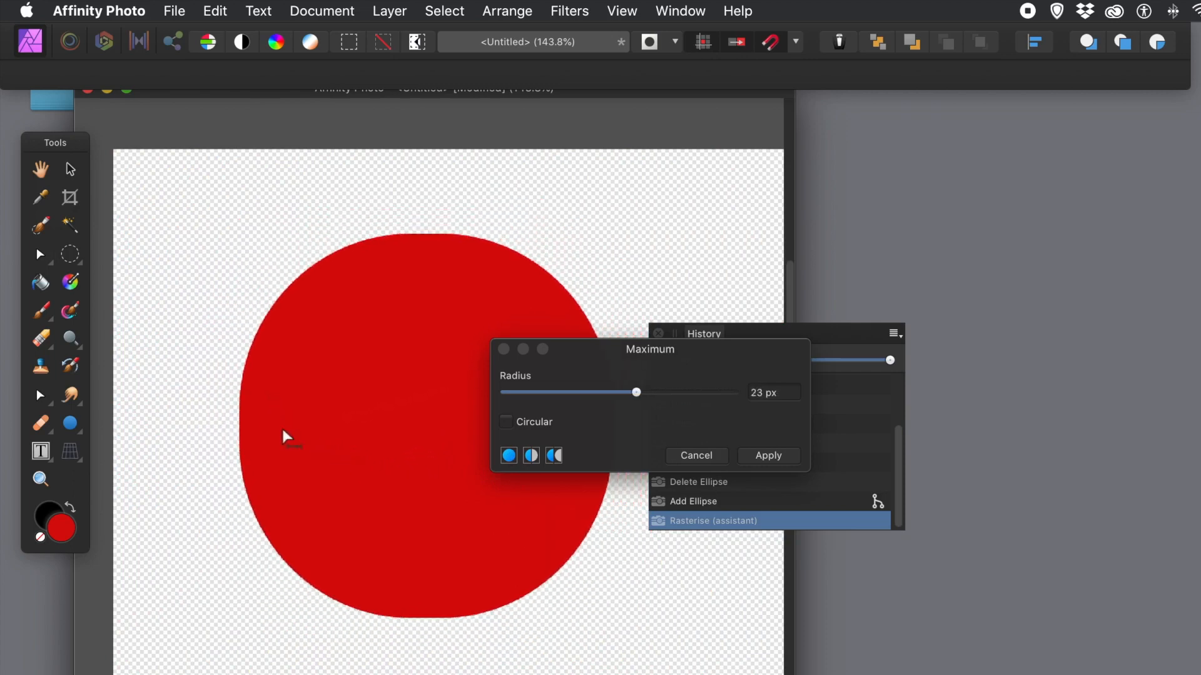
{"action": "mouse_move", "coordinate": [389, 459]}
{"action": "left_mouse_down"}
{"action": "mouse_move", "coordinate": [902, 486]}
{"action": "mouse_move", "coordinate": [583, 489]}
{"action": "mouse_move", "coordinate": [392, 470]}
{"action": "left_mouse_up"}
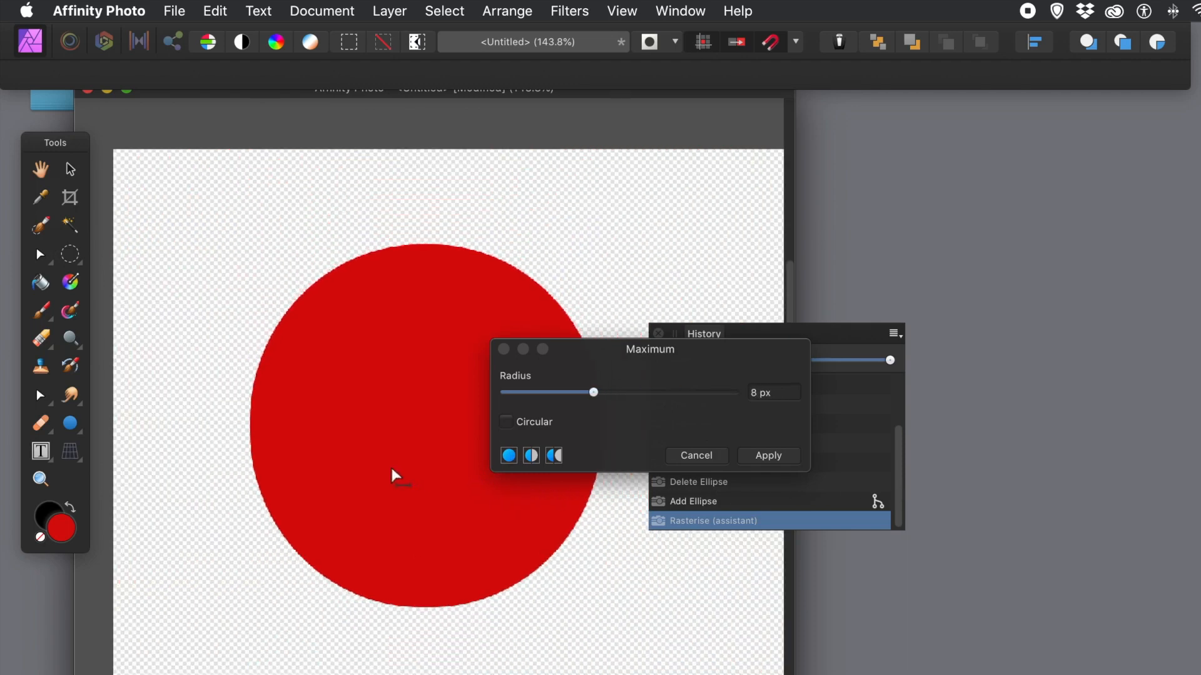
Try the circular option of the Maximum Blur with radii of 76 px and 20 px, and discard the filter
{"action": "left_click", "coordinate": [506, 423]}
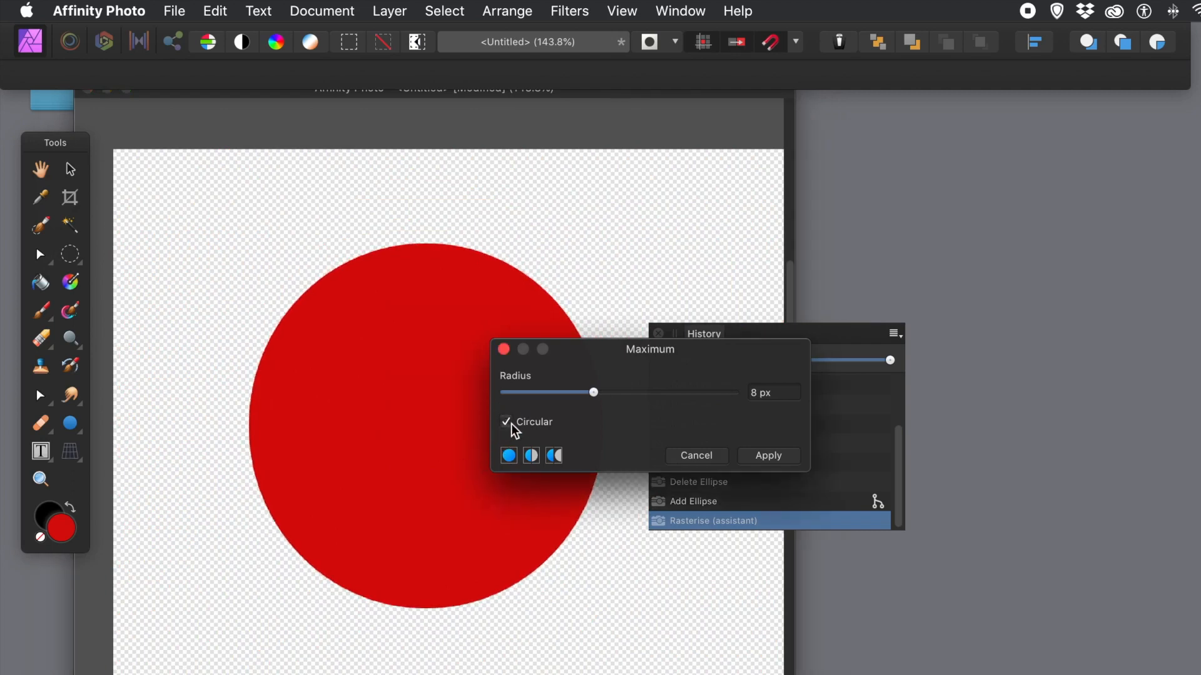
{"action": "left_click_drag", "start_coordinate": [429, 444], "coordinate": [429, 492]}
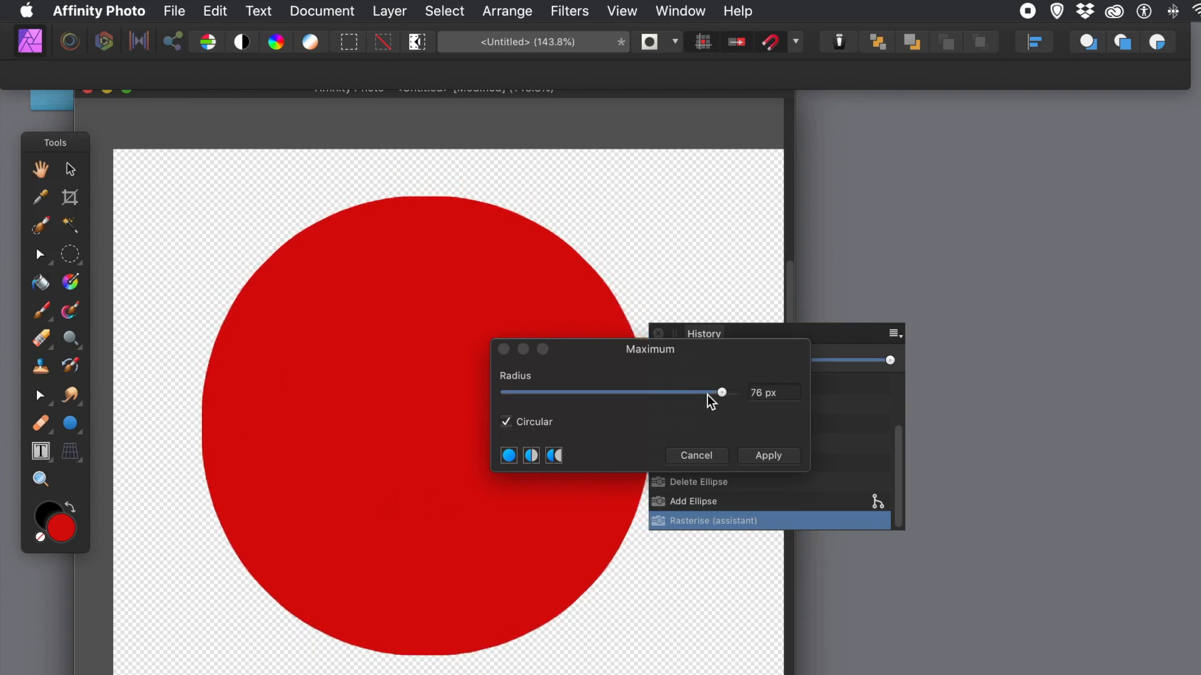
{"action": "left_click_drag", "start_coordinate": [719, 394], "coordinate": [629, 394]}
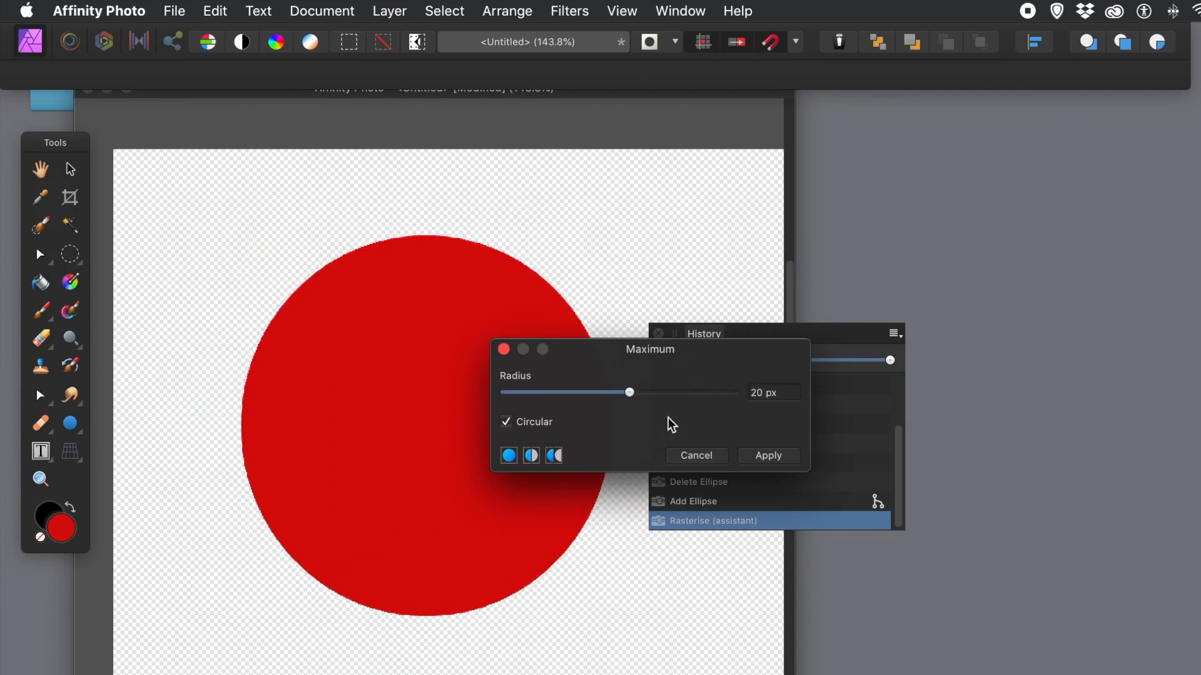
{"action": "left_click", "coordinate": [697, 455]}
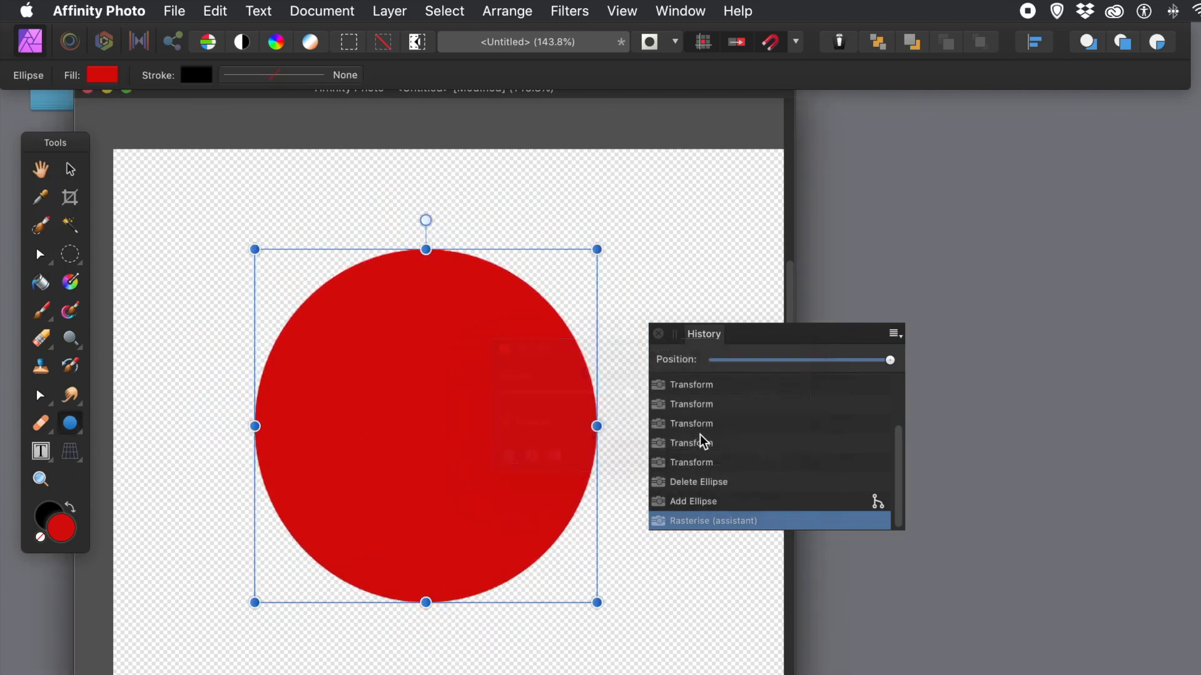
Start a Minimum Blur on the red ellipse and try radii of 100 px and 42 px
{"action": "left_click", "coordinate": [553, 11]}
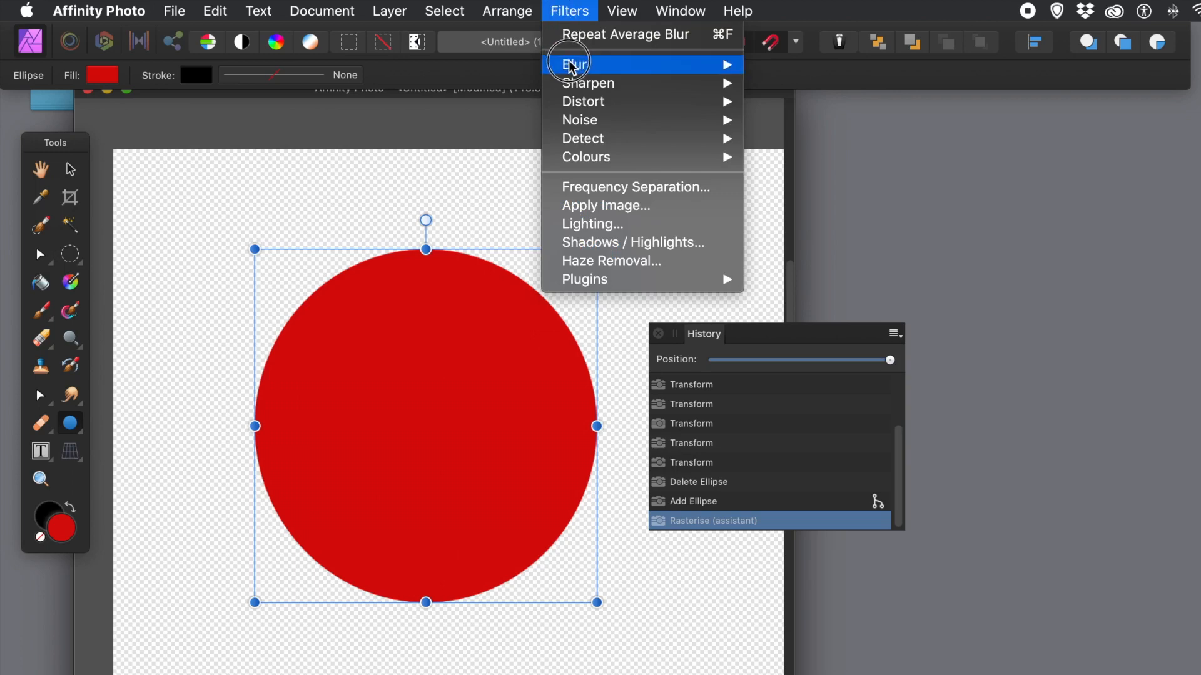
{"action": "mouse_move", "coordinate": [579, 65]}
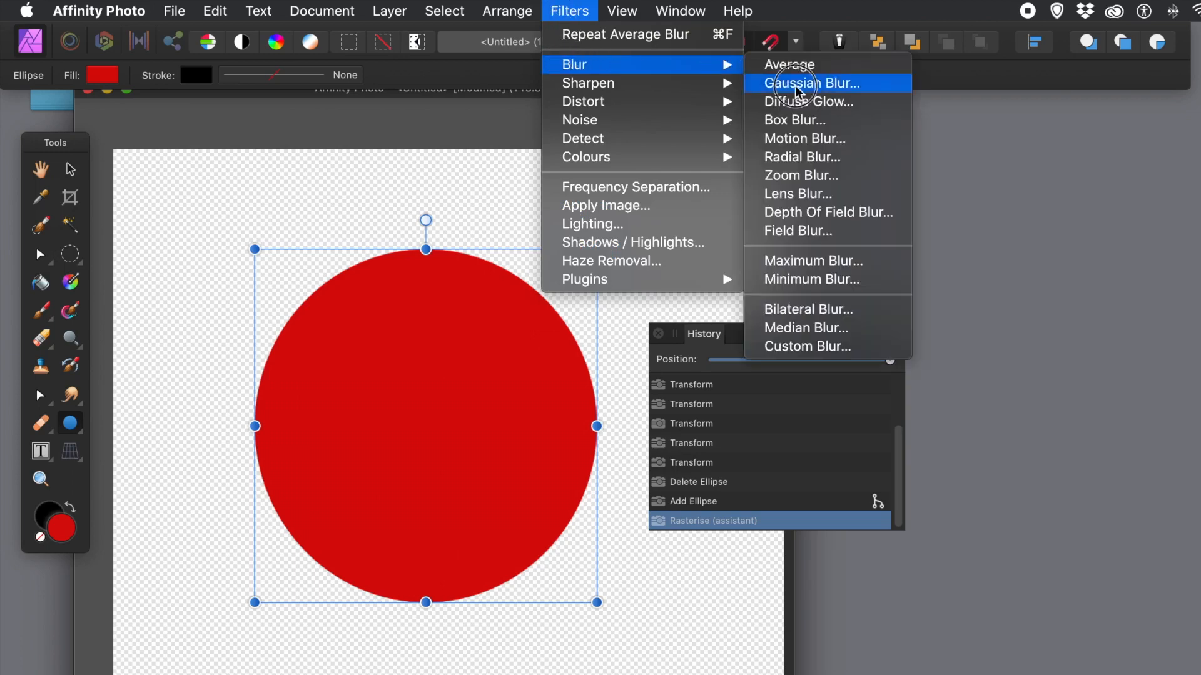
{"action": "left_click", "coordinate": [807, 278]}
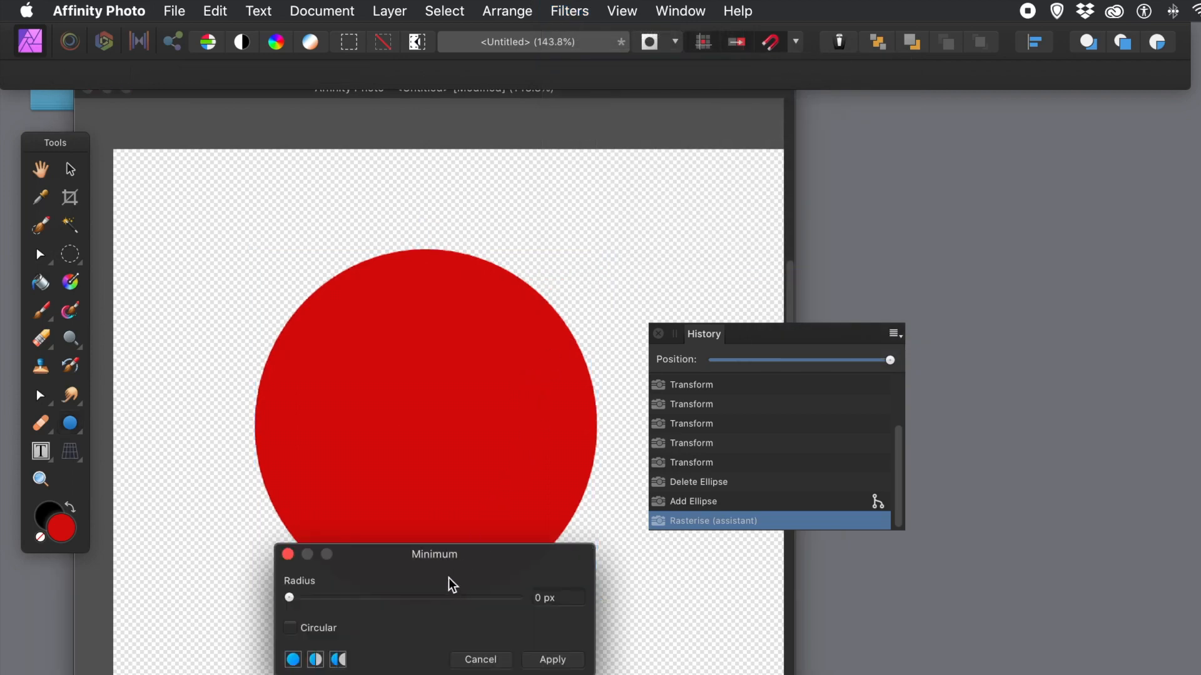
{"action": "left_click_drag", "start_coordinate": [430, 564], "coordinate": [726, 388]}
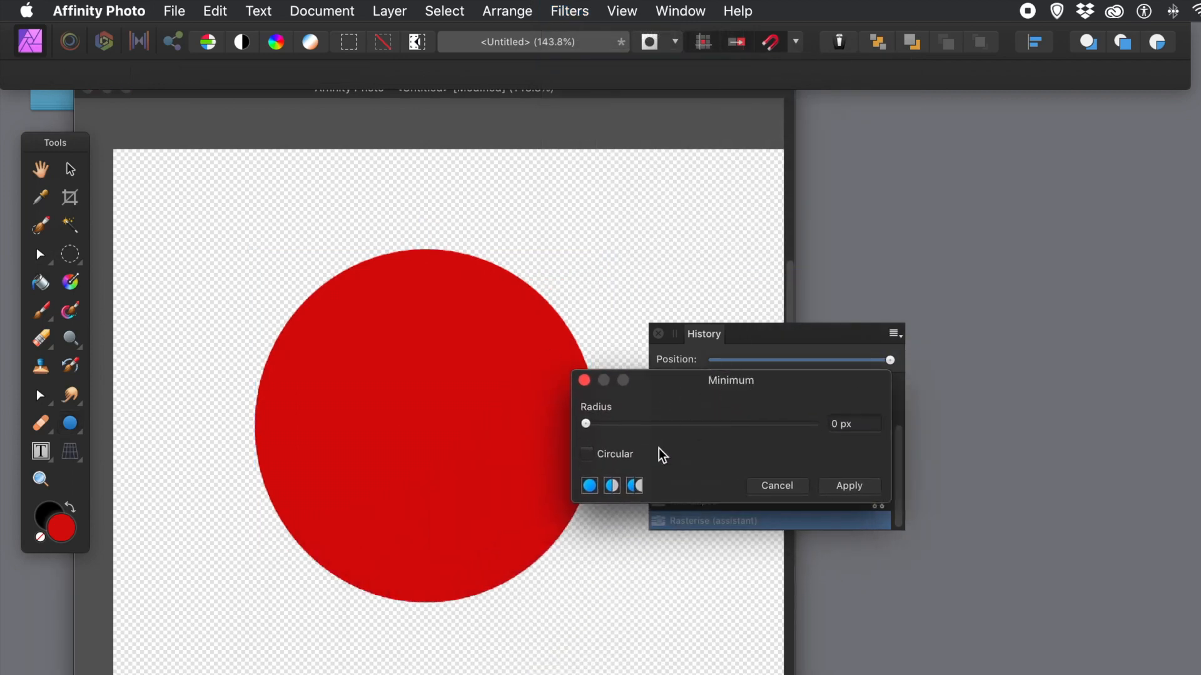
{"action": "left_click_drag", "start_coordinate": [598, 425], "coordinate": [815, 439]}
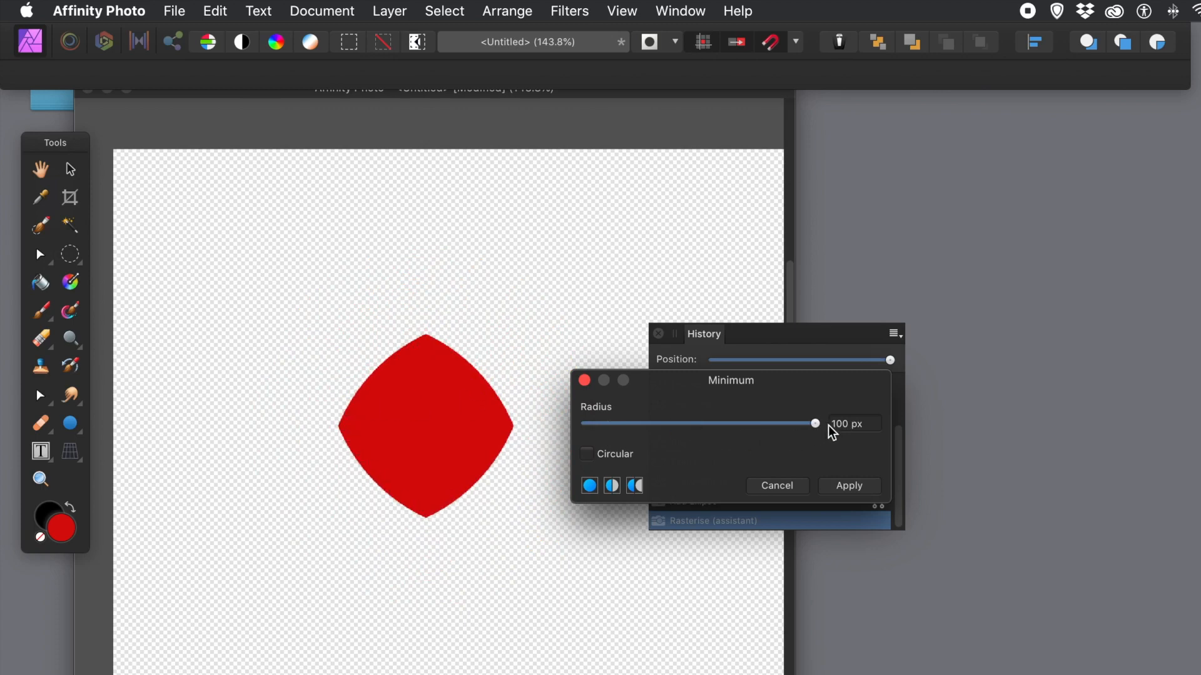
{"action": "left_click_drag", "start_coordinate": [435, 433], "coordinate": [462, 429]}
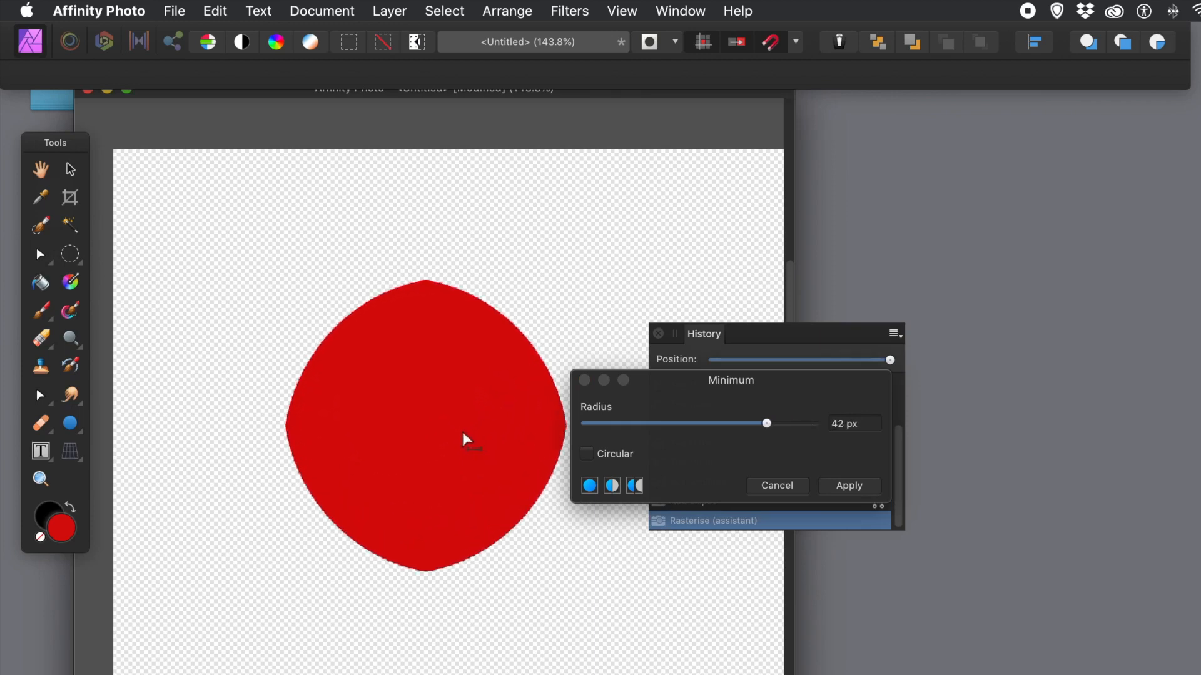
Try the circular option of the Minimum Blur, reduce its radius to 4 px, and discard the filter
{"action": "left_click", "coordinate": [590, 453]}
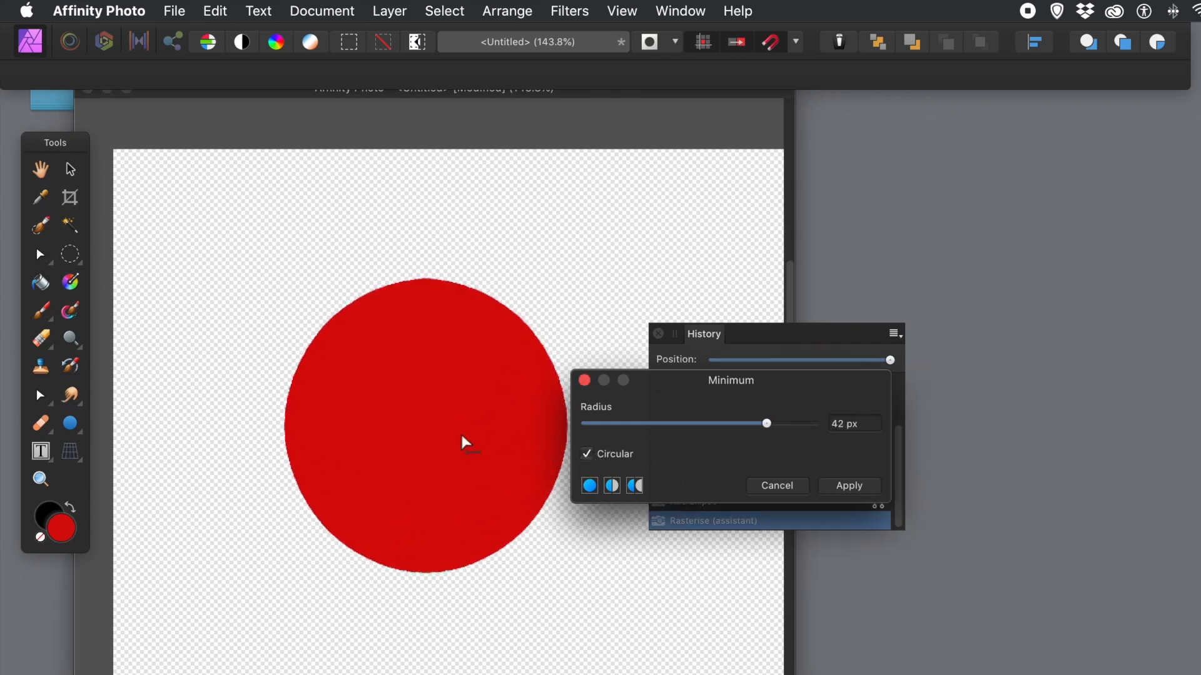
{"action": "left_click_drag", "start_coordinate": [471, 429], "coordinate": [438, 431]}
{"action": "left_click", "coordinate": [775, 488]}
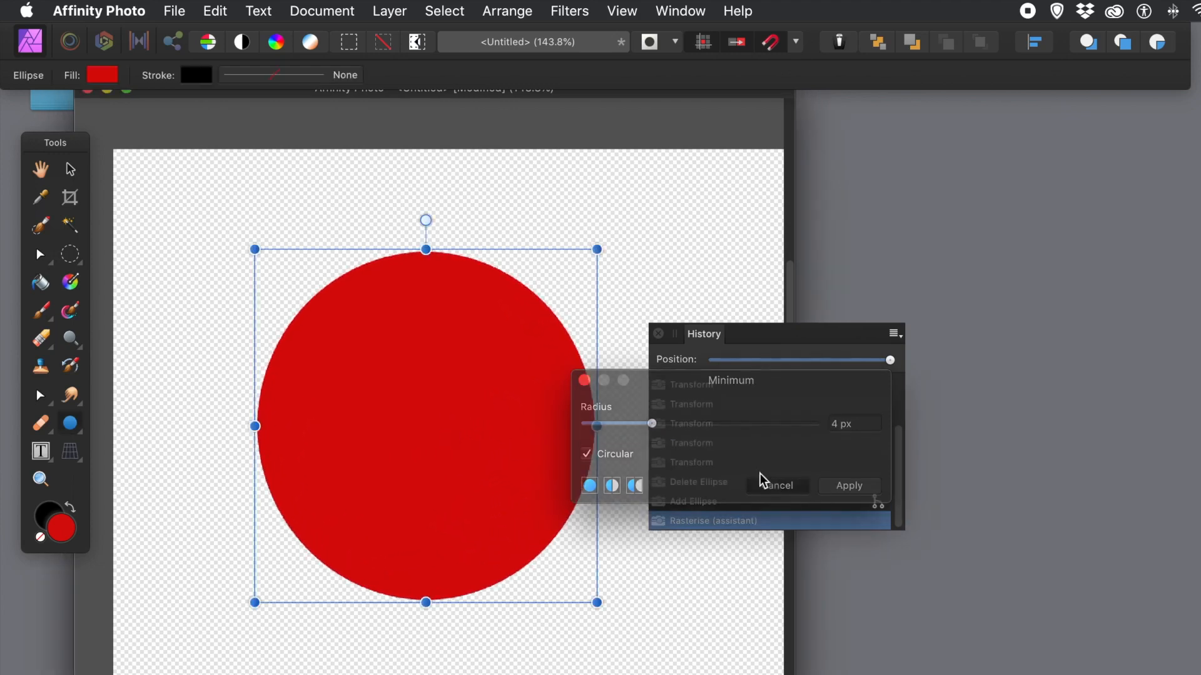
Start a Bilateral Blur on the red ellipse with a radius of 79.7 px and a tolerance of 70%
{"action": "left_click", "coordinate": [576, 15]}
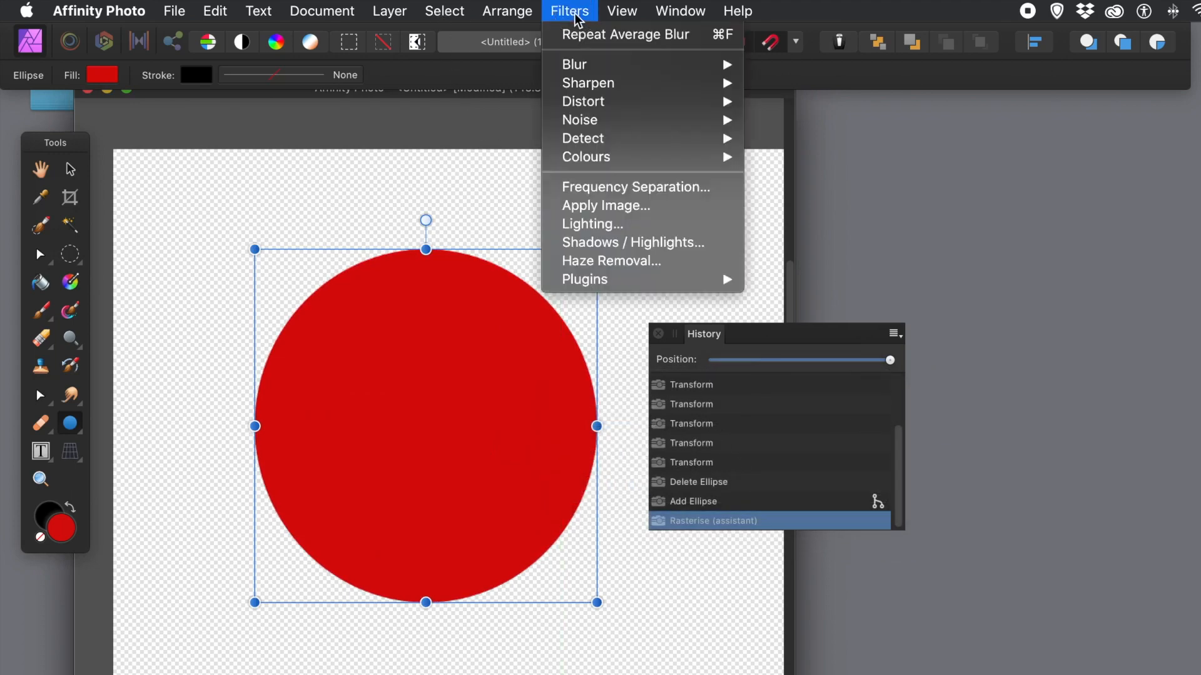
{"action": "mouse_move", "coordinate": [580, 67]}
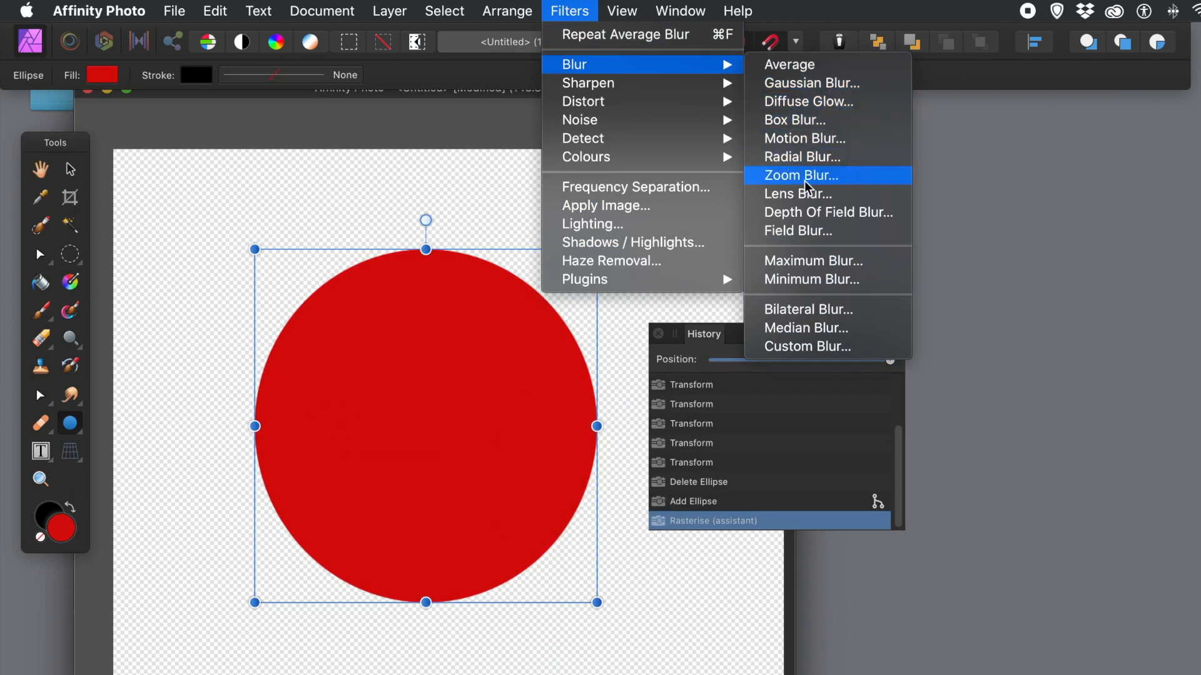
{"action": "left_click", "coordinate": [798, 309]}
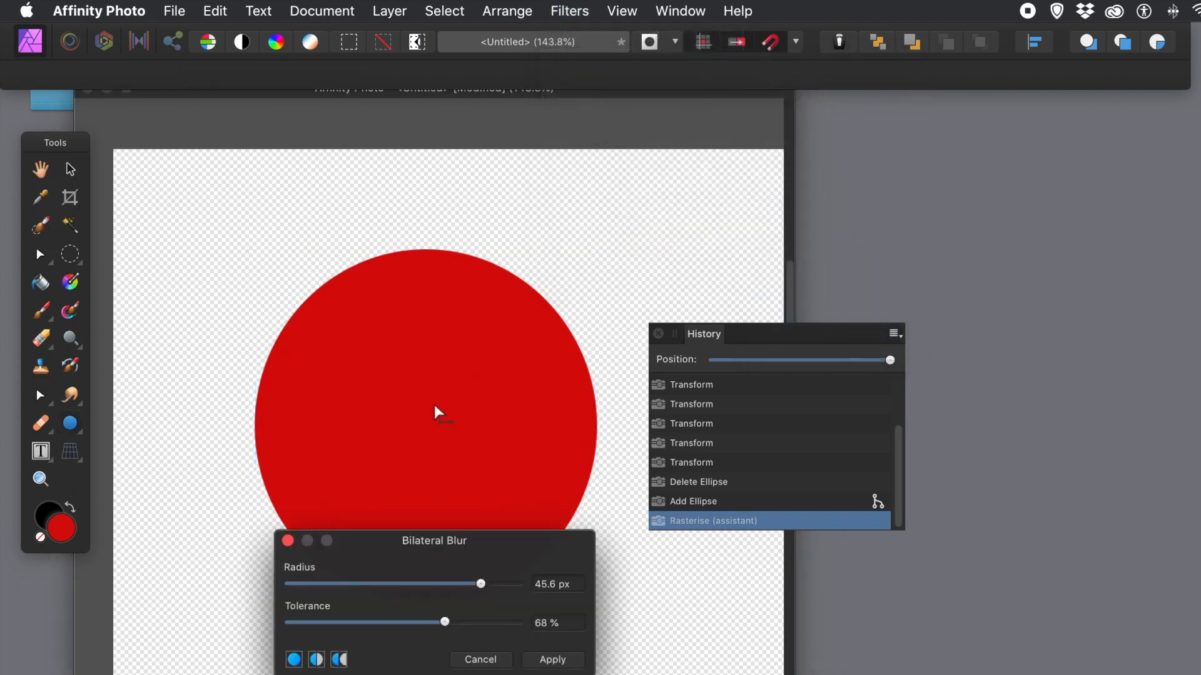
{"action": "left_click_drag", "start_coordinate": [457, 546], "coordinate": [720, 375]}
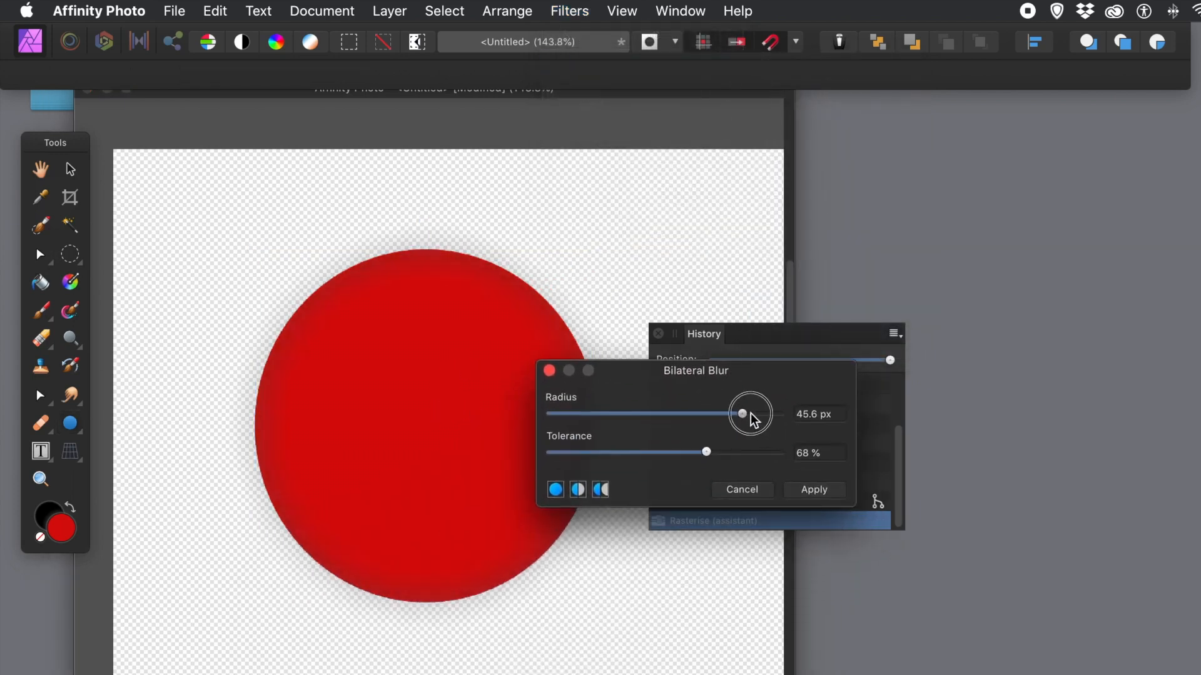
{"action": "mouse_move", "coordinate": [705, 454]}
{"action": "left_mouse_down"}
{"action": "mouse_move", "coordinate": [748, 456]}
{"action": "mouse_move", "coordinate": [710, 453]}
{"action": "left_mouse_up"}
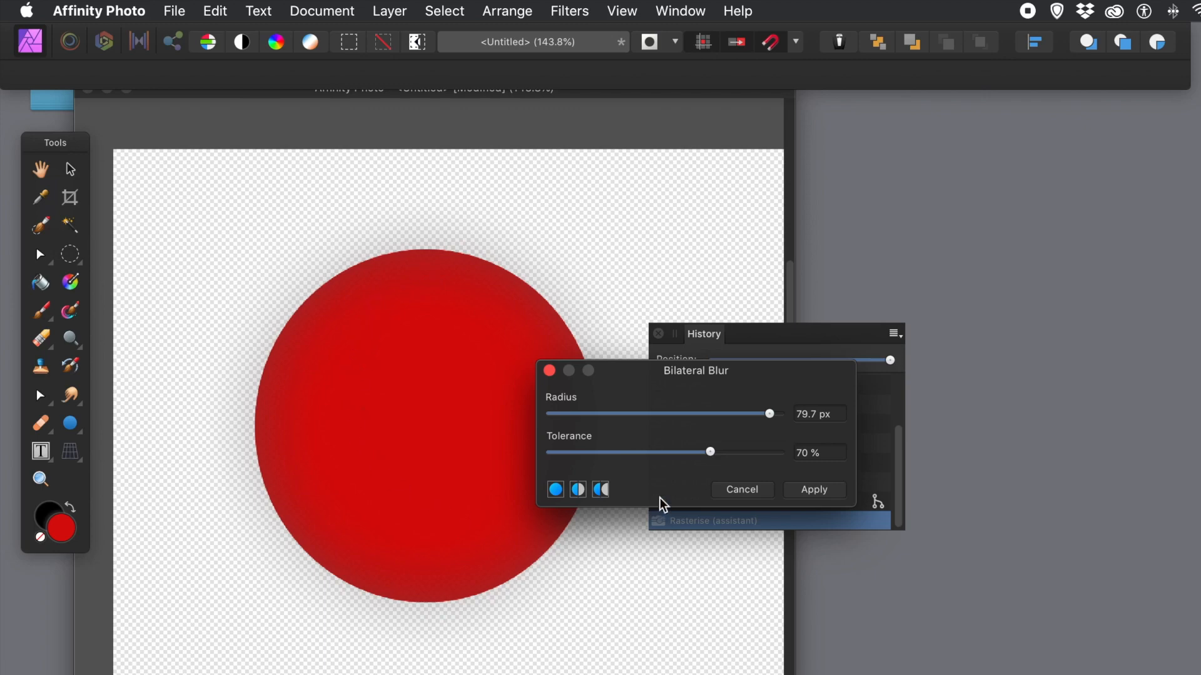
Lower the Bilateral Blur tolerance to 1%, then raise it to 100%
{"action": "left_click", "coordinate": [718, 452]}
{"action": "left_click_drag", "start_coordinate": [783, 452], "coordinate": [449, 441]}
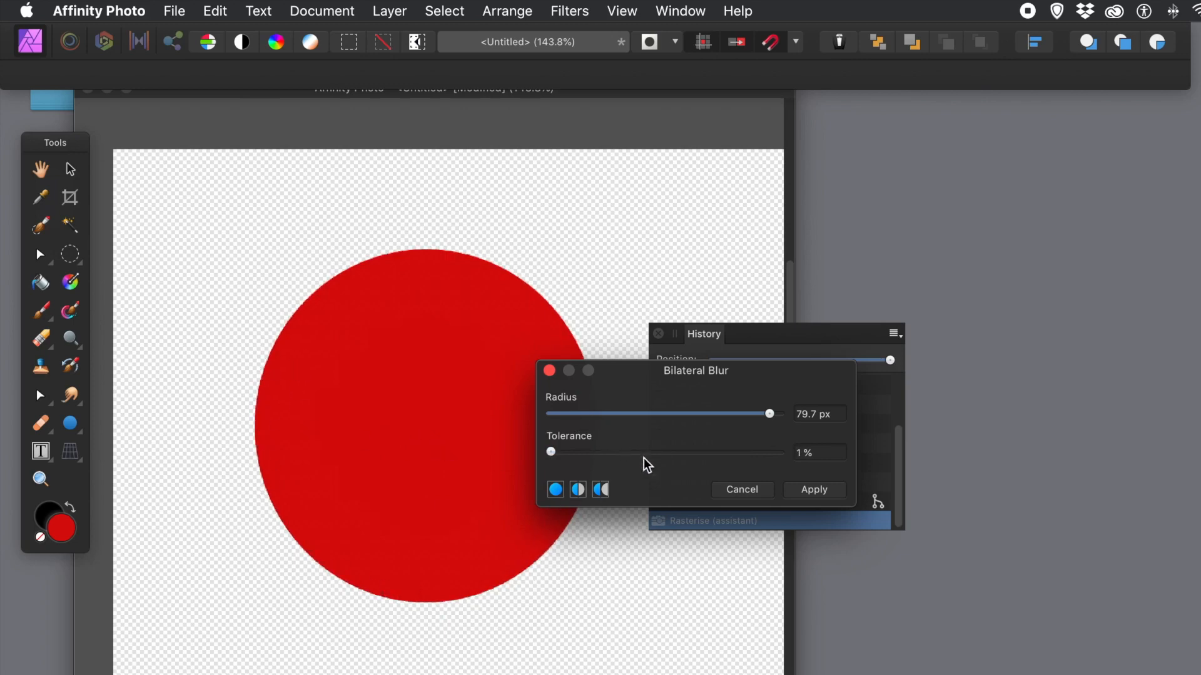
{"action": "left_click_drag", "start_coordinate": [562, 449], "coordinate": [749, 449]}
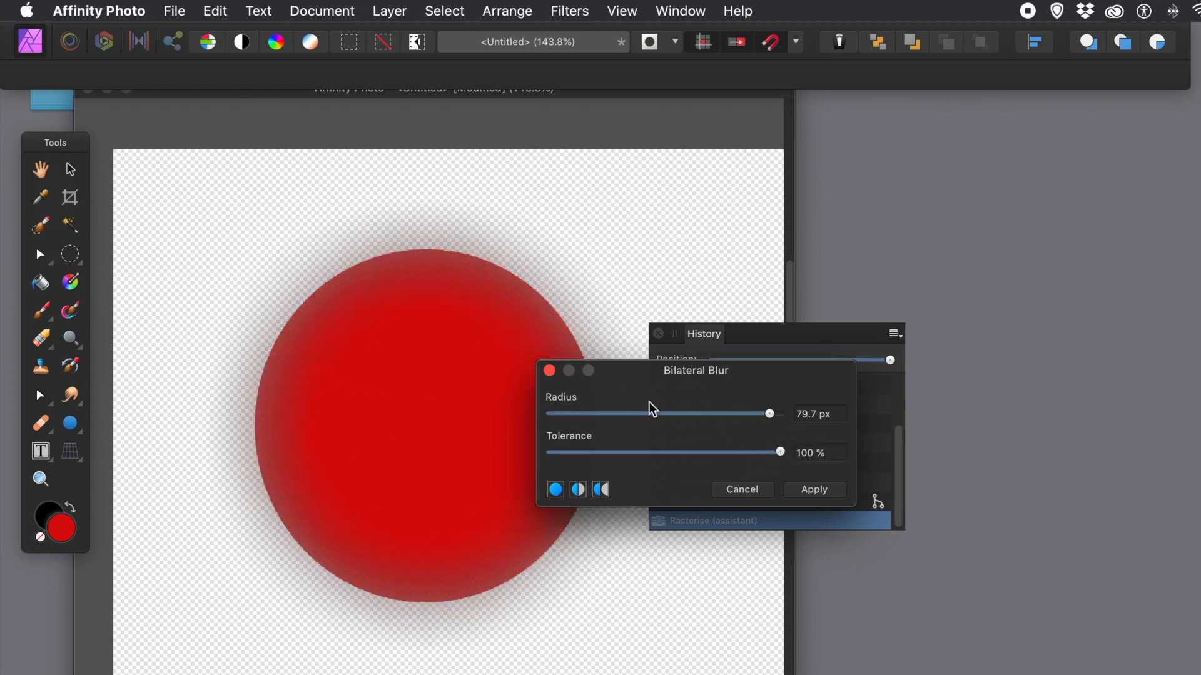
Try the Bilateral Blur with a radius of 100 px, then increase the radius to 230 px
{"action": "mouse_move", "coordinate": [760, 419]}
{"action": "left_mouse_down"}
{"action": "mouse_move", "coordinate": [574, 419]}
{"action": "mouse_move", "coordinate": [748, 416]}
{"action": "left_mouse_up"}
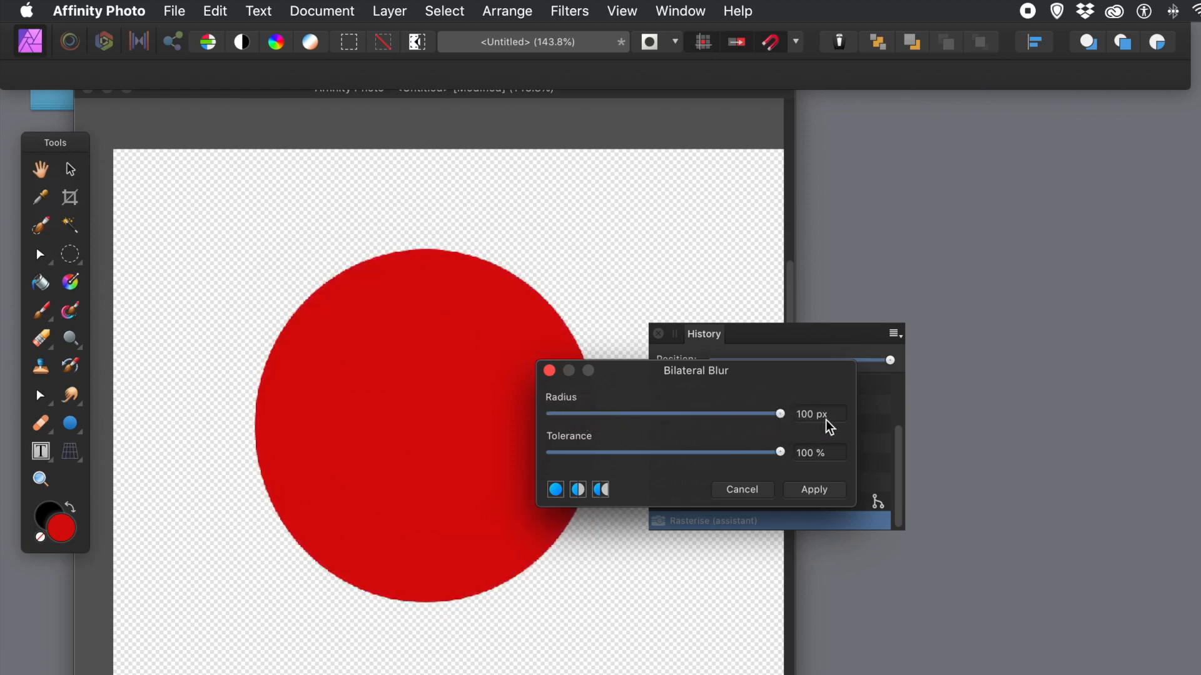
{"action": "left_click_drag", "start_coordinate": [436, 426], "coordinate": [481, 426]}
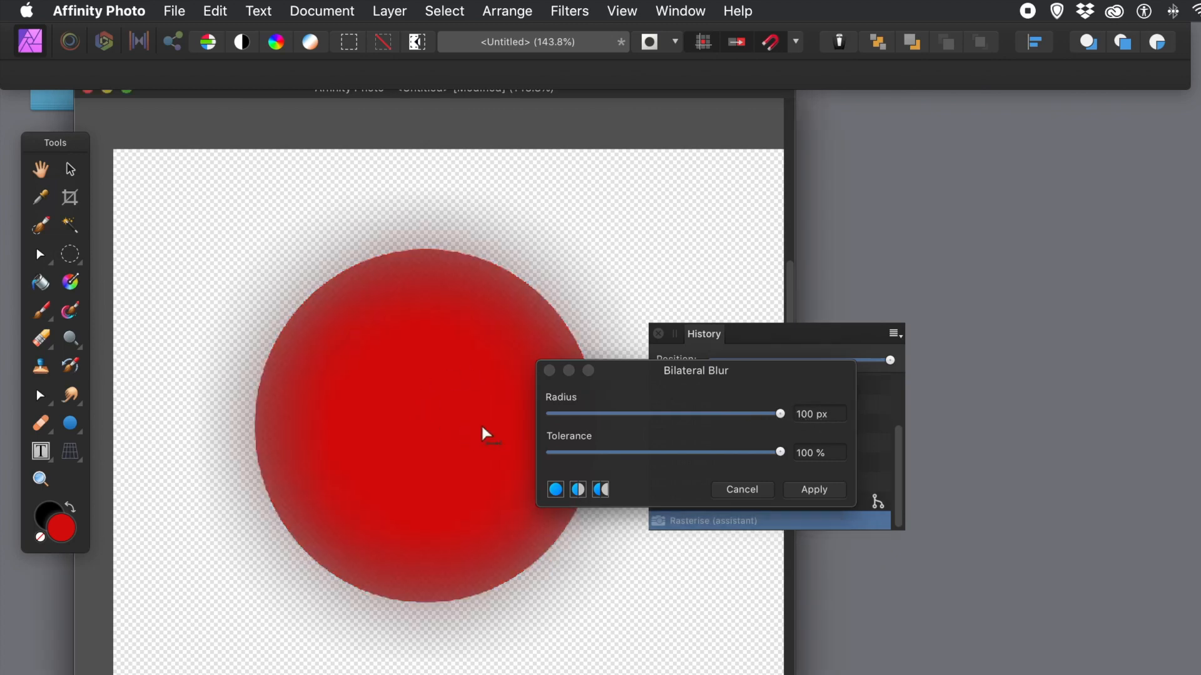
{"action": "left_click_drag", "start_coordinate": [779, 414], "coordinate": [694, 489]}
{"action": "left_click_drag", "start_coordinate": [463, 538], "coordinate": [956, 549]}
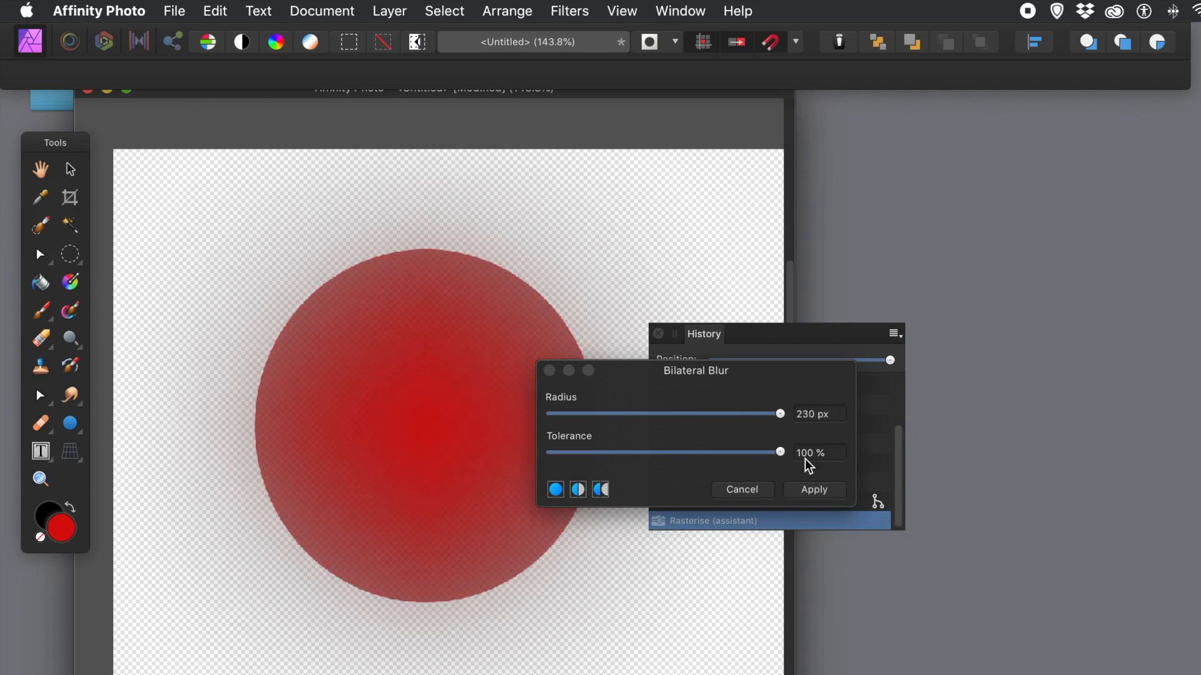
Set the Bilateral Blur radius to 59.3 px and apply the filter to the ellipse
{"action": "mouse_move", "coordinate": [775, 415]}
{"action": "left_mouse_down"}
{"action": "mouse_move", "coordinate": [725, 415]}
{"action": "mouse_move", "coordinate": [758, 413]}
{"action": "left_mouse_up"}
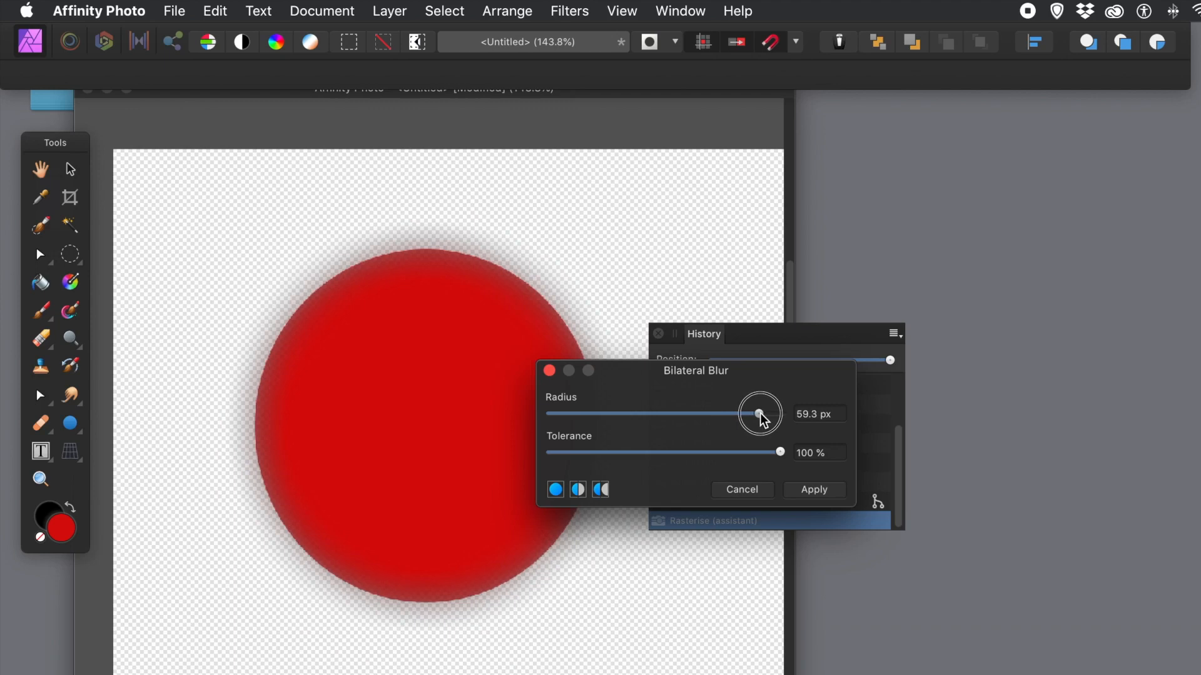
{"action": "left_click", "coordinate": [826, 492]}
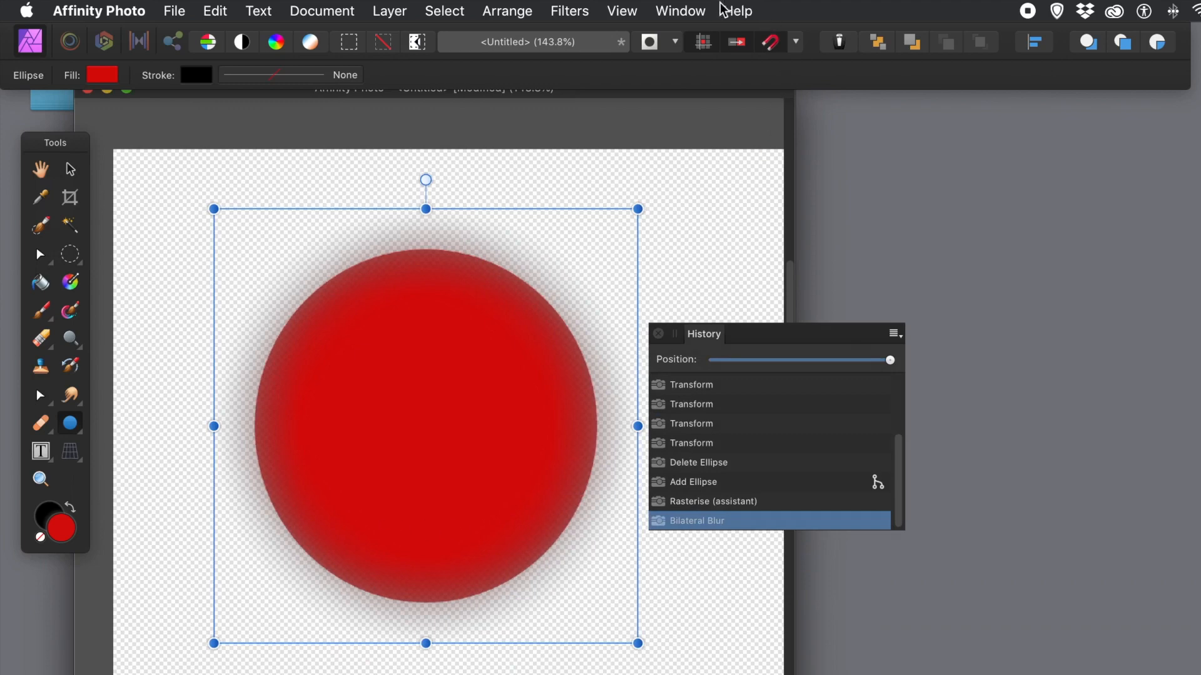
Repeat the Bilateral Blur on the ellipse twice, then revert the history to the rasterised state
{"action": "left_click", "coordinate": [566, 12]}
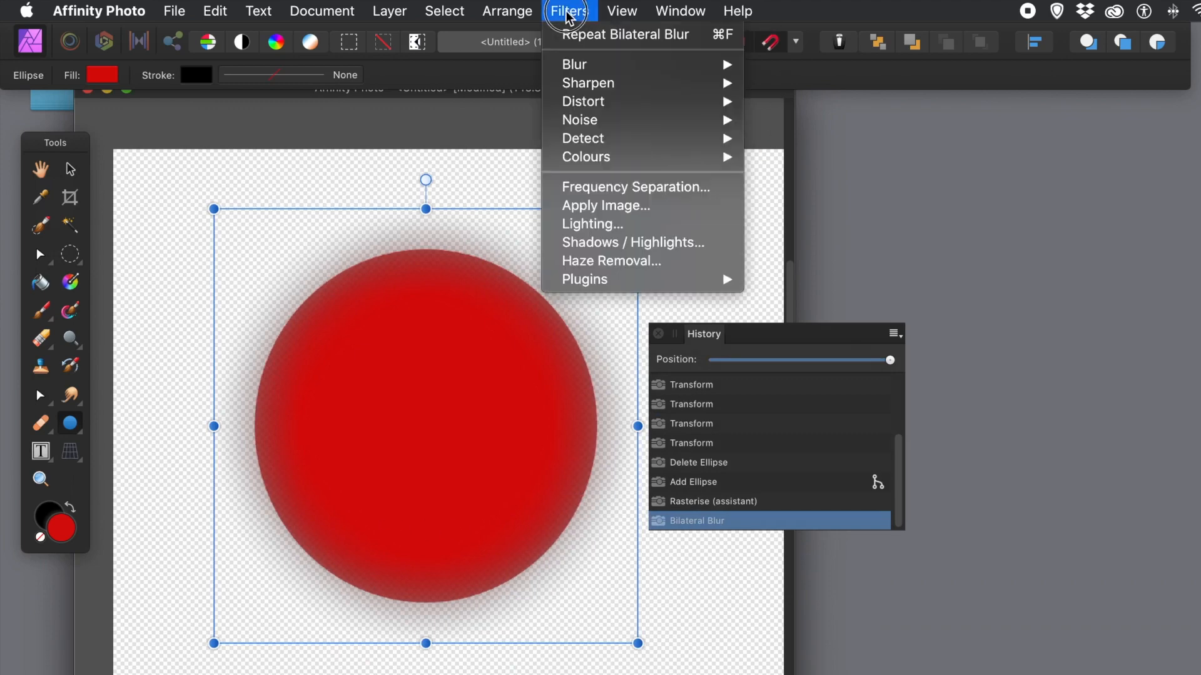
{"action": "left_click", "coordinate": [581, 37]}
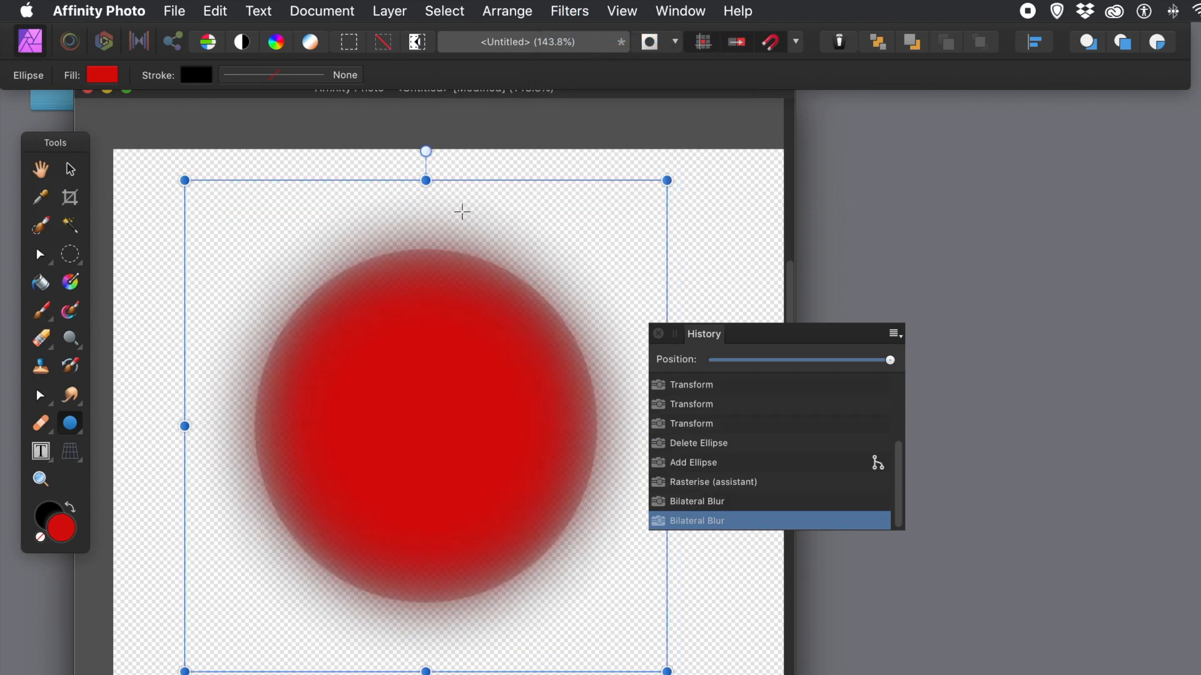
{"action": "left_click", "coordinate": [570, 15]}
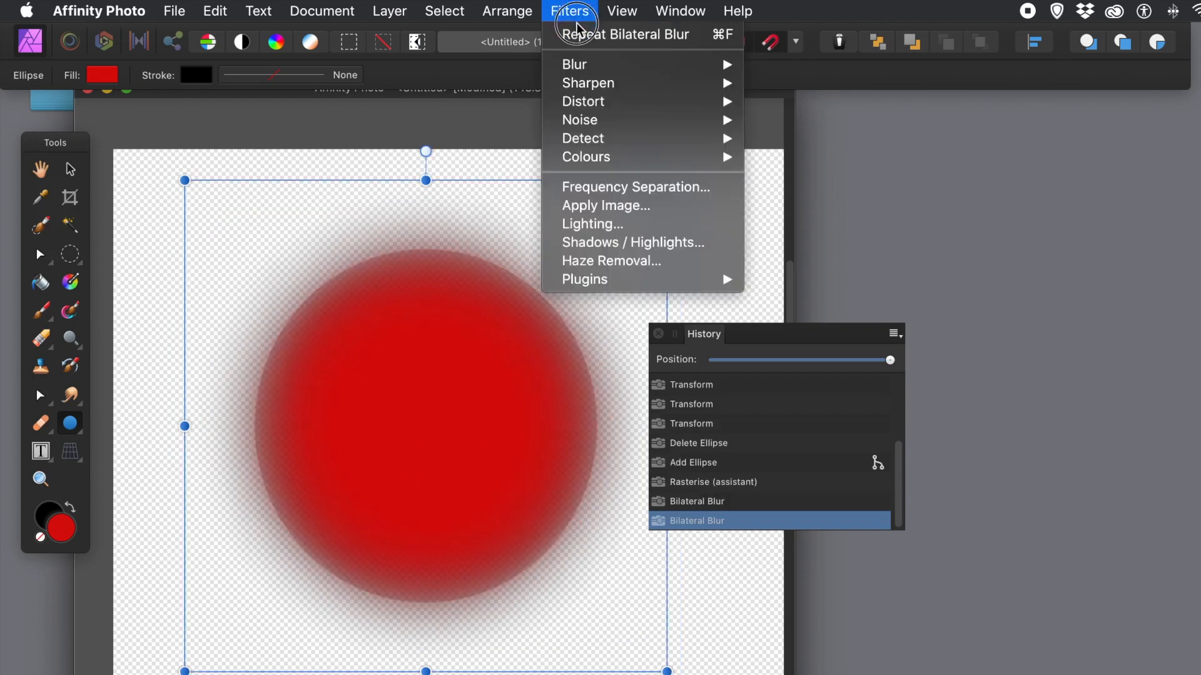
{"action": "left_click", "coordinate": [578, 36]}
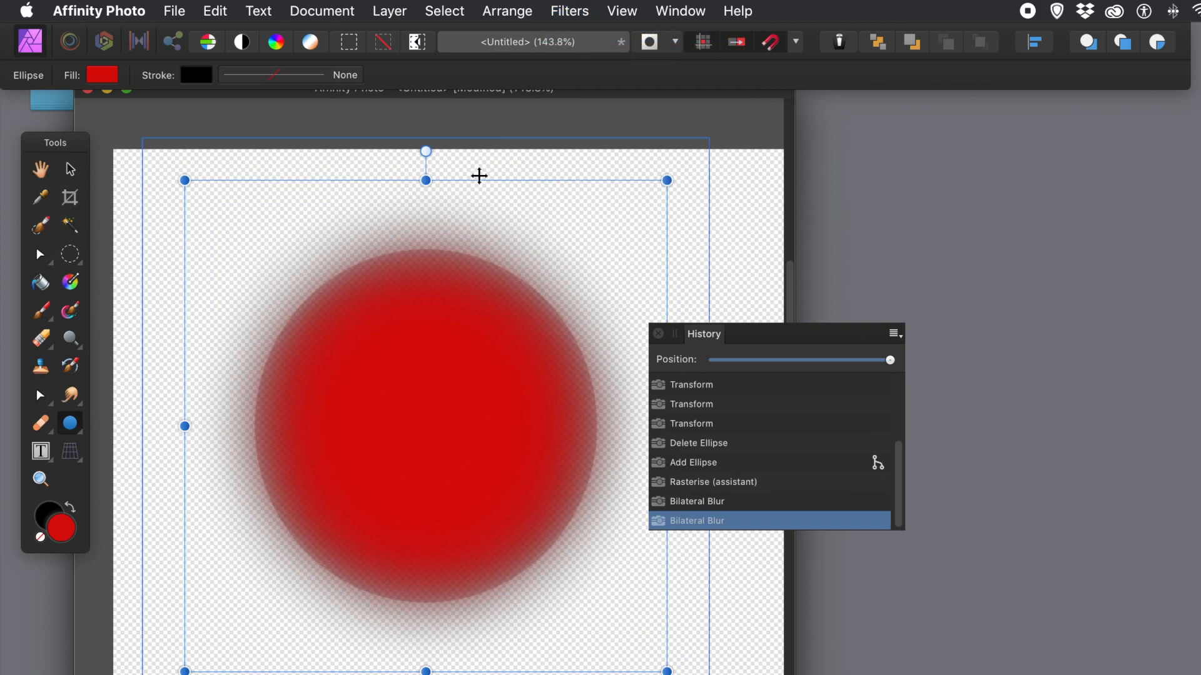
{"action": "key", "text": "super+f"}
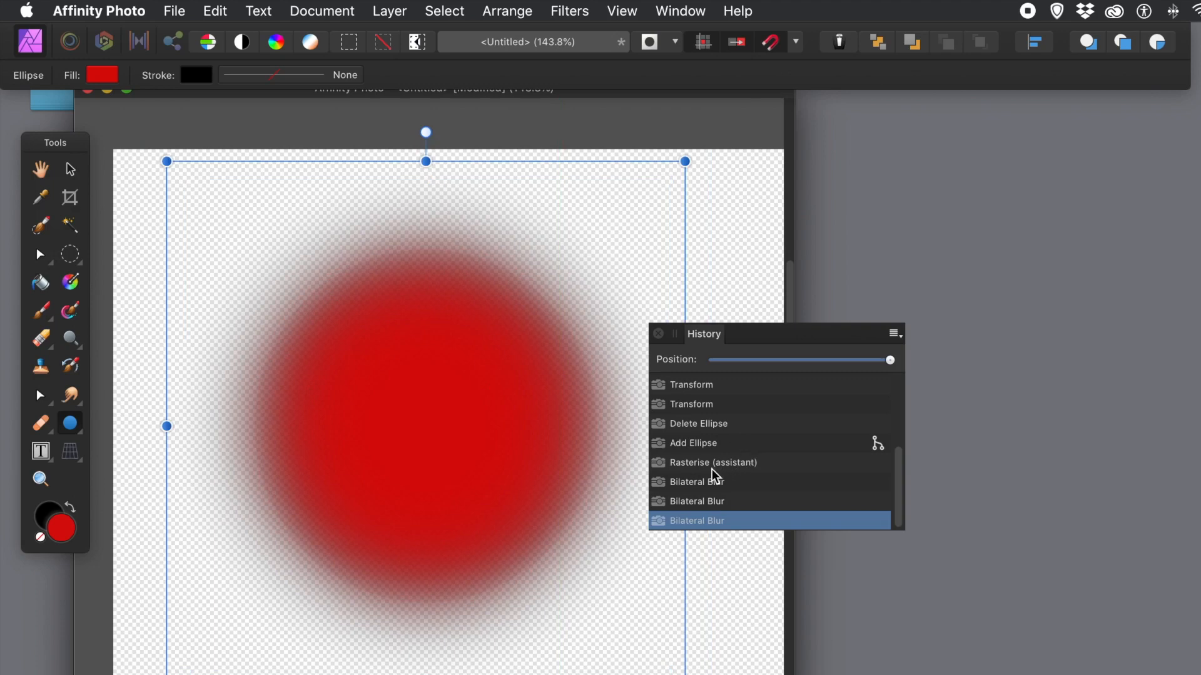
{"action": "left_click", "coordinate": [697, 463]}
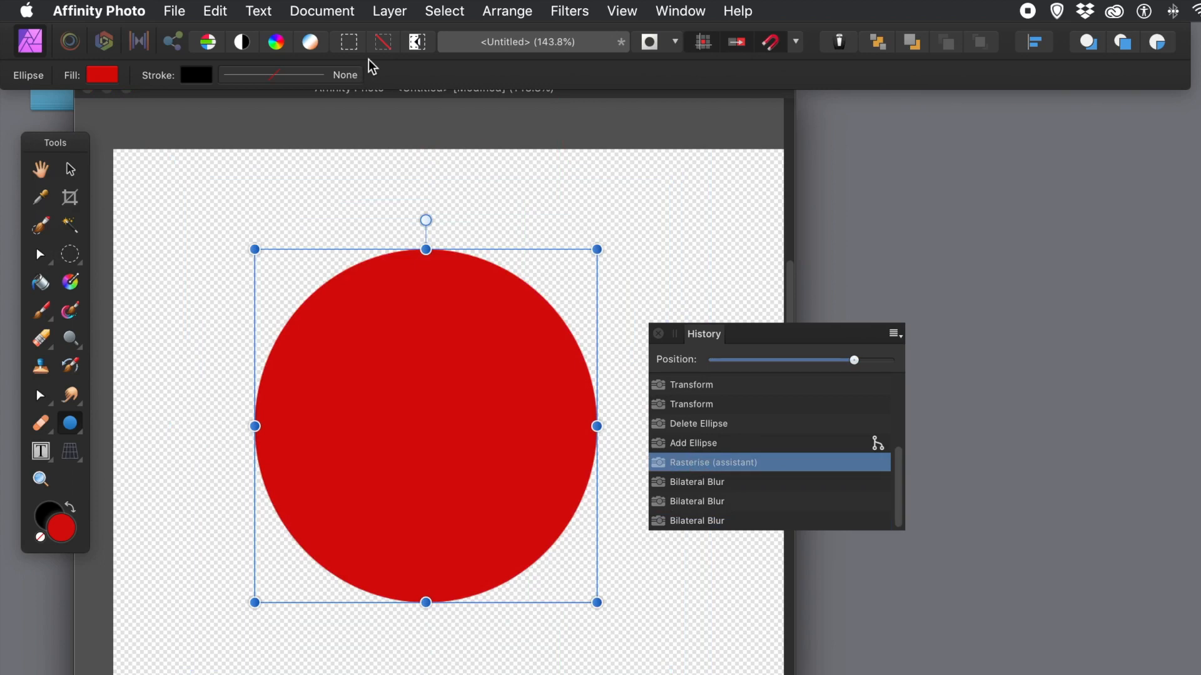
Try a Median Blur on the ellipse with radii of 298.7, 353.8 and 288.3 px, then cancel the filter
{"action": "left_click", "coordinate": [571, 11]}
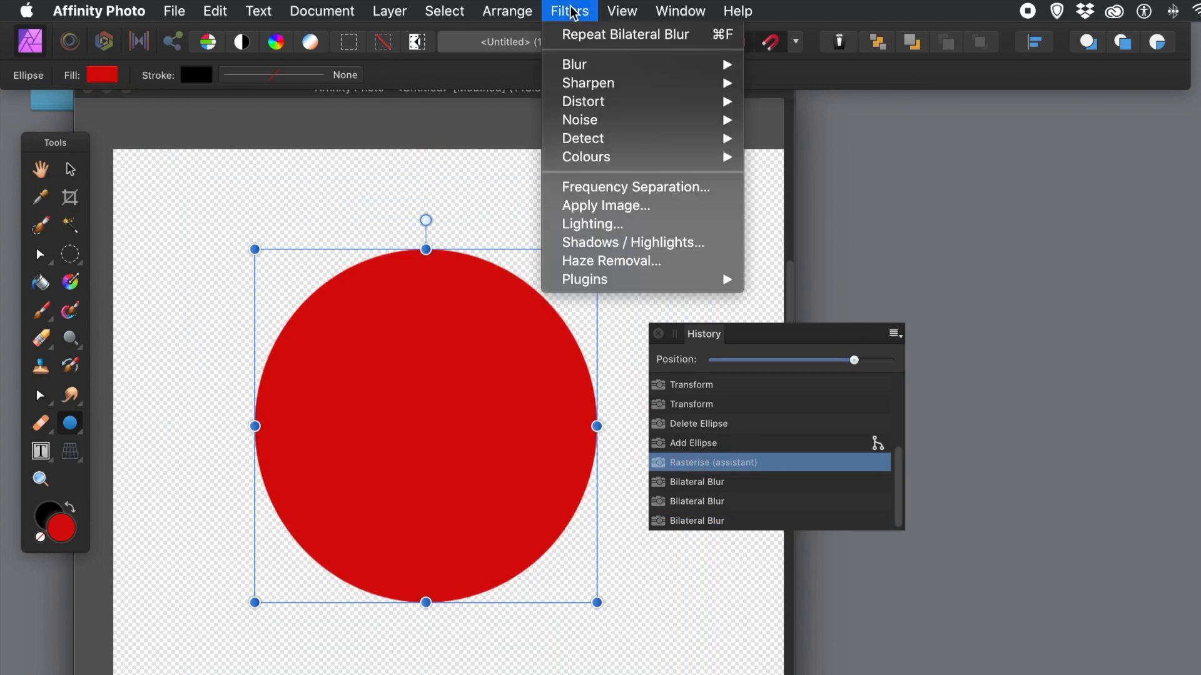
{"action": "mouse_move", "coordinate": [585, 68]}
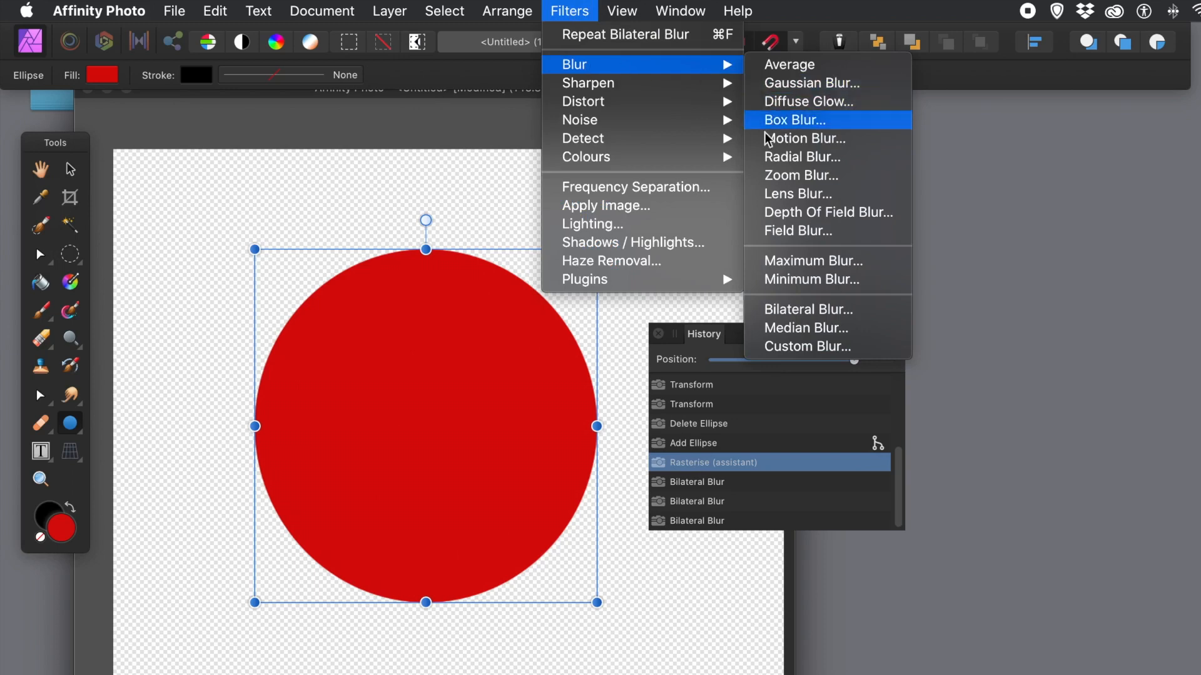
{"action": "left_click", "coordinate": [770, 329]}
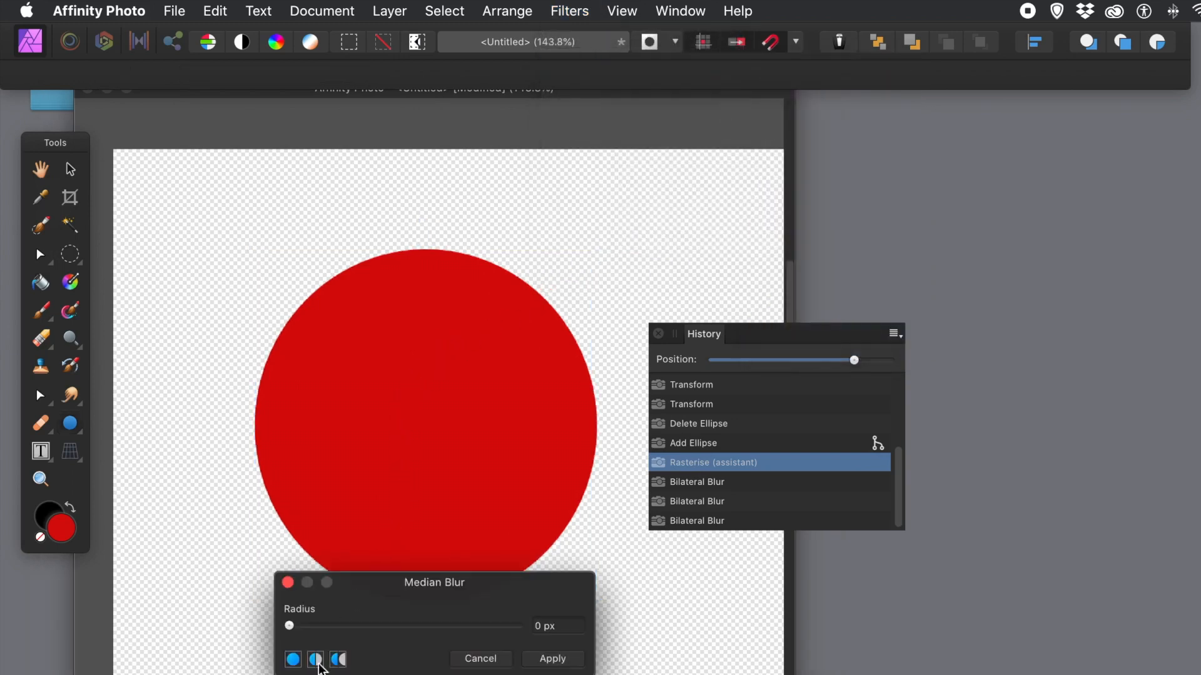
{"action": "left_click_drag", "start_coordinate": [328, 627], "coordinate": [472, 635]}
{"action": "left_click_drag", "start_coordinate": [453, 481], "coordinate": [695, 485]}
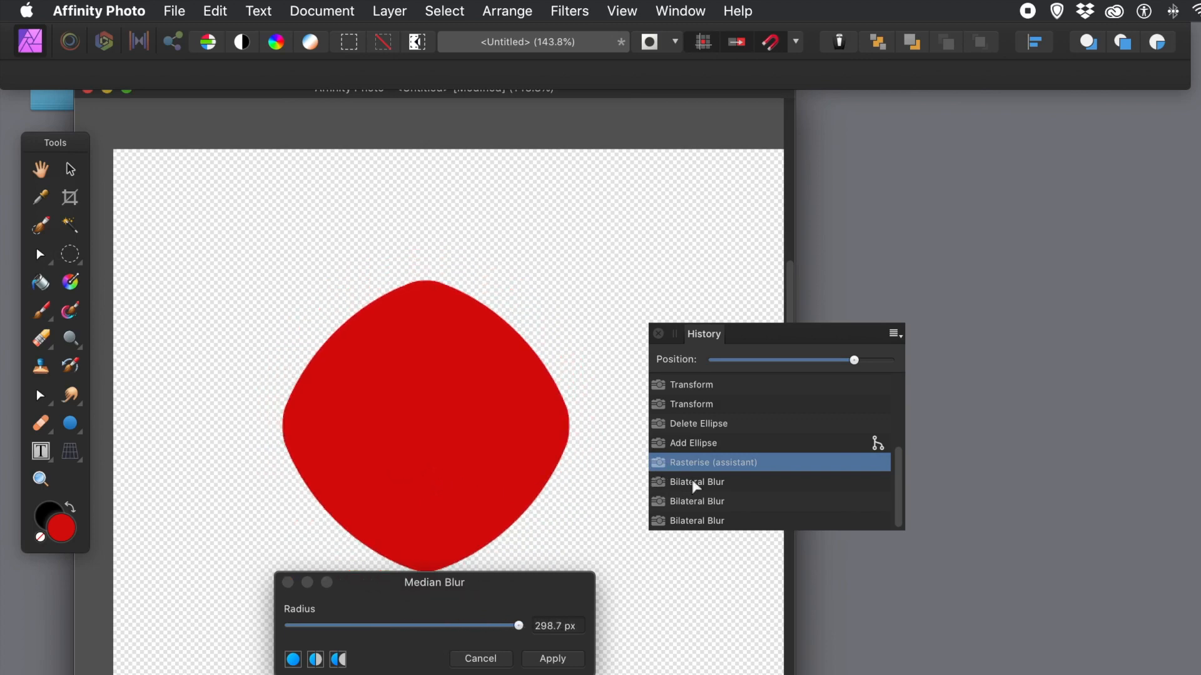
{"action": "left_click_drag", "start_coordinate": [768, 488], "coordinate": [674, 476]}
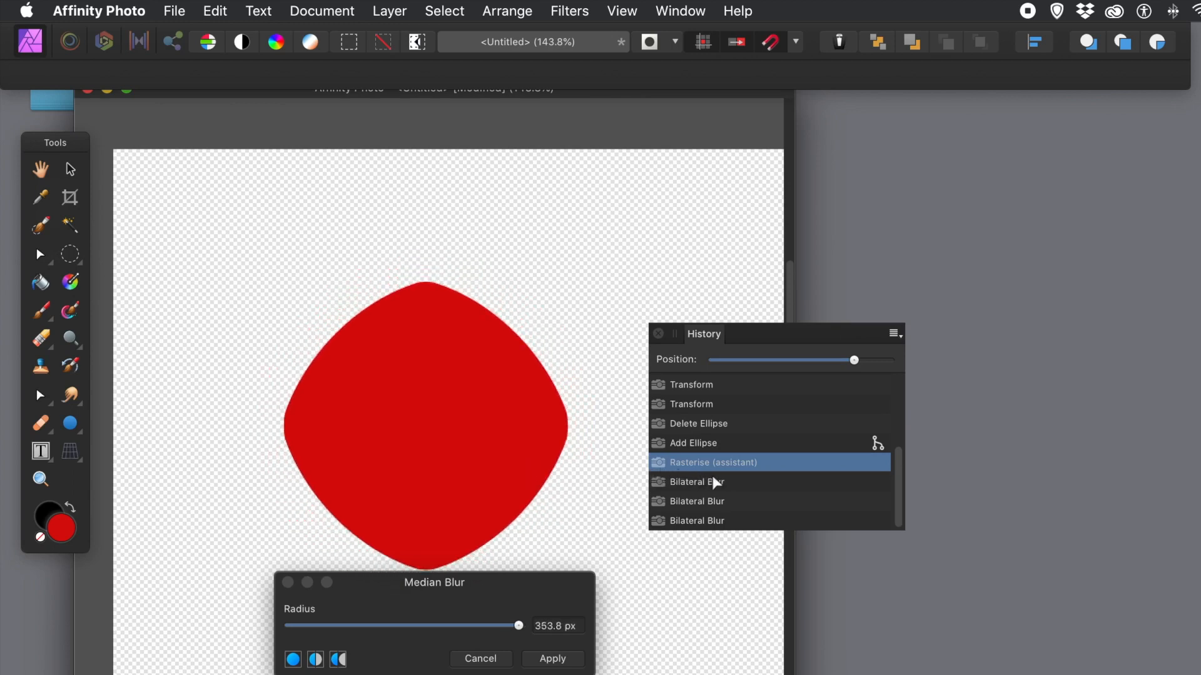
{"action": "left_click_drag", "start_coordinate": [739, 501], "coordinate": [656, 539]}
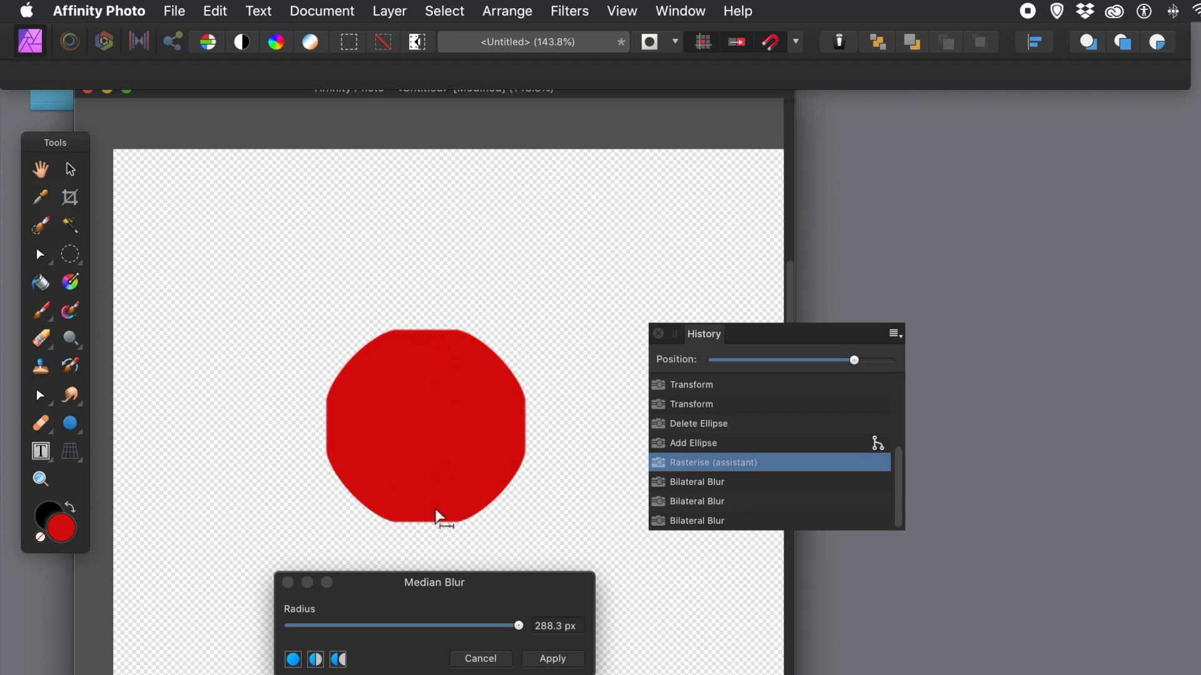
{"action": "left_click", "coordinate": [476, 658]}
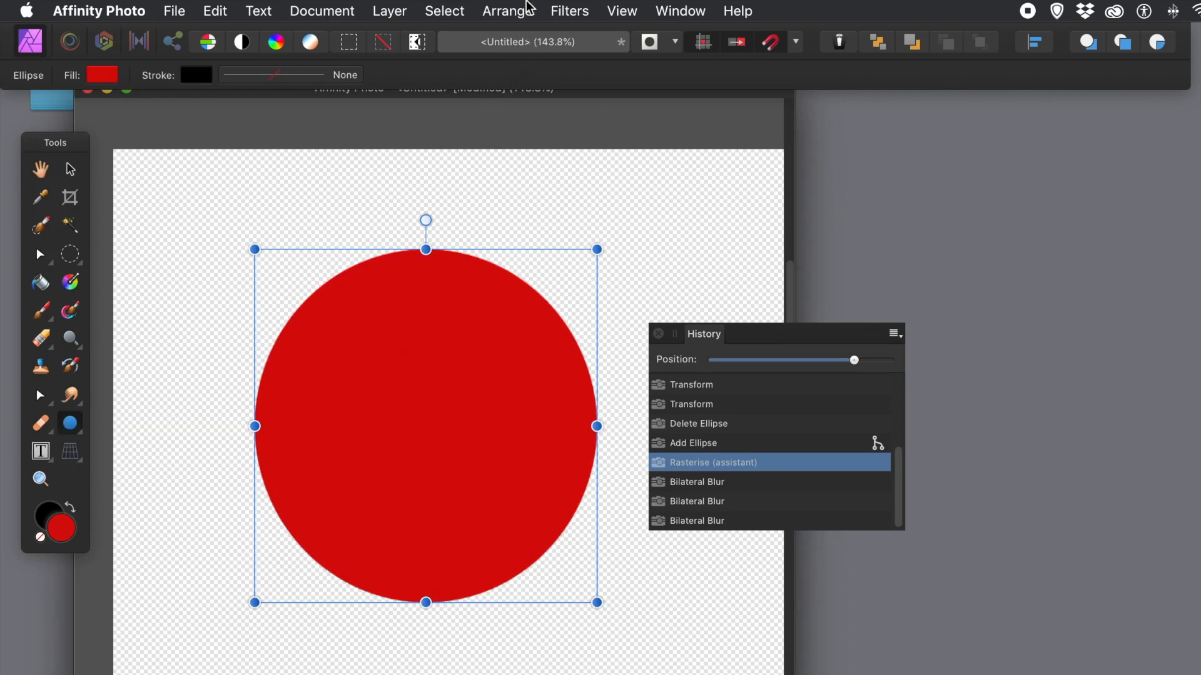
Start a Custom Blur on the ellipse, turn off Normalise and set the divisor to 12
{"action": "left_click", "coordinate": [570, 12]}
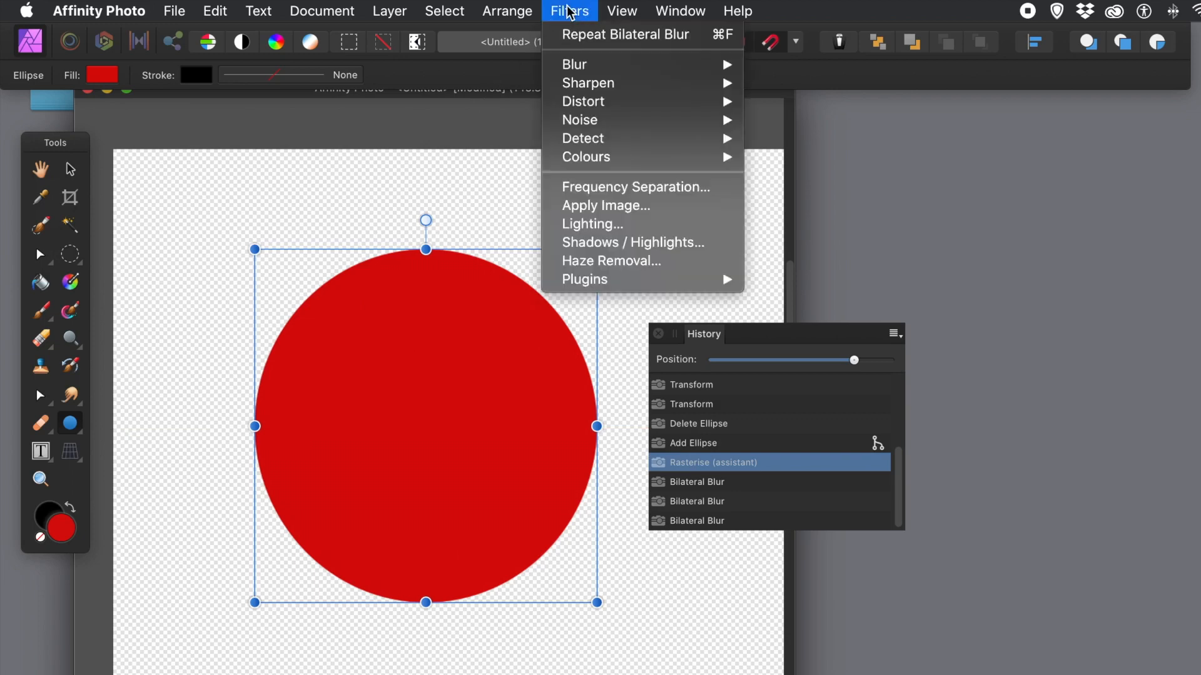
{"action": "mouse_move", "coordinate": [579, 69]}
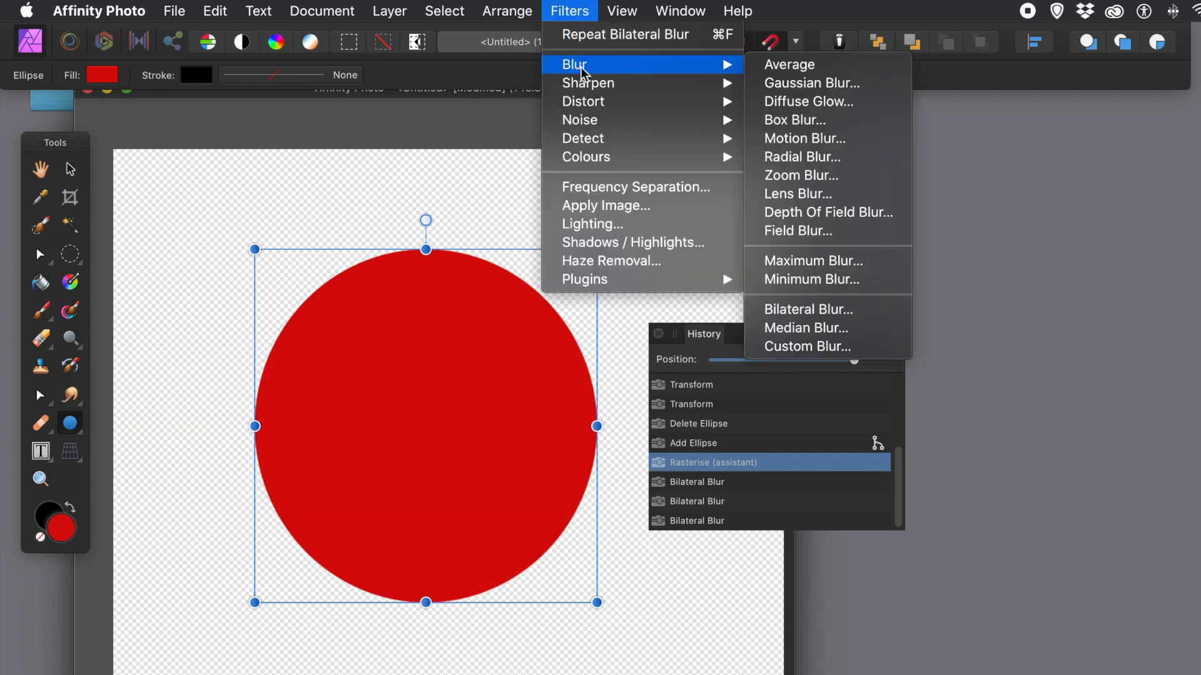
{"action": "left_click", "coordinate": [806, 346]}
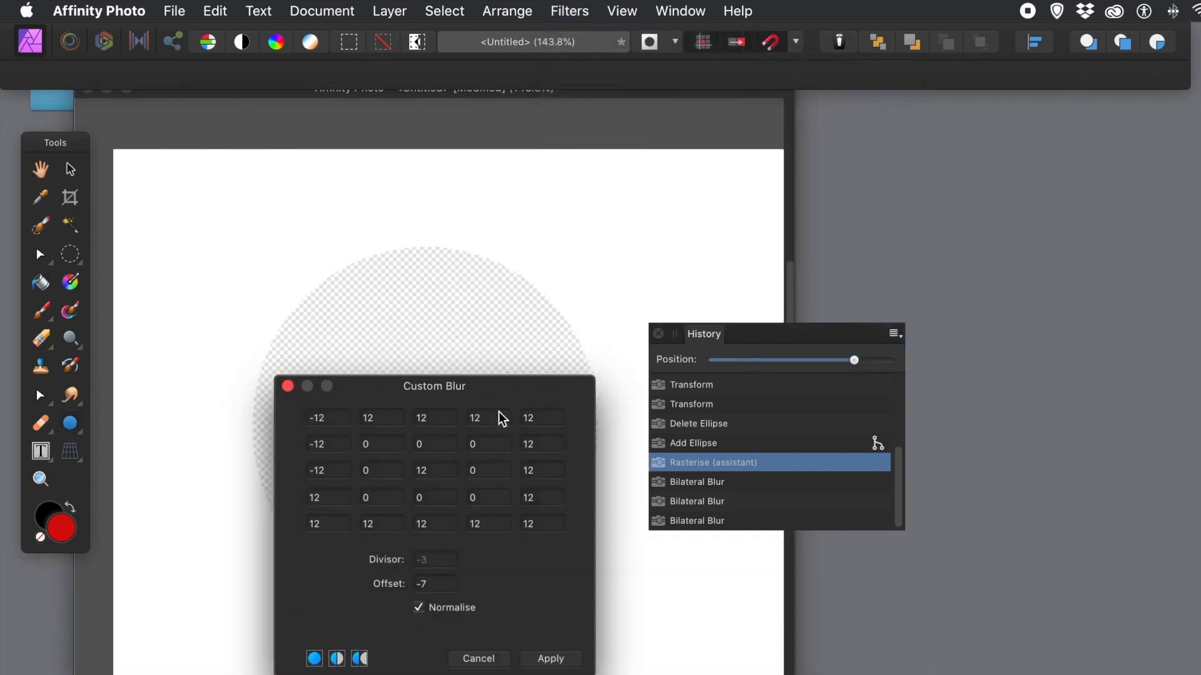
{"action": "left_click_drag", "start_coordinate": [407, 388], "coordinate": [662, 242]}
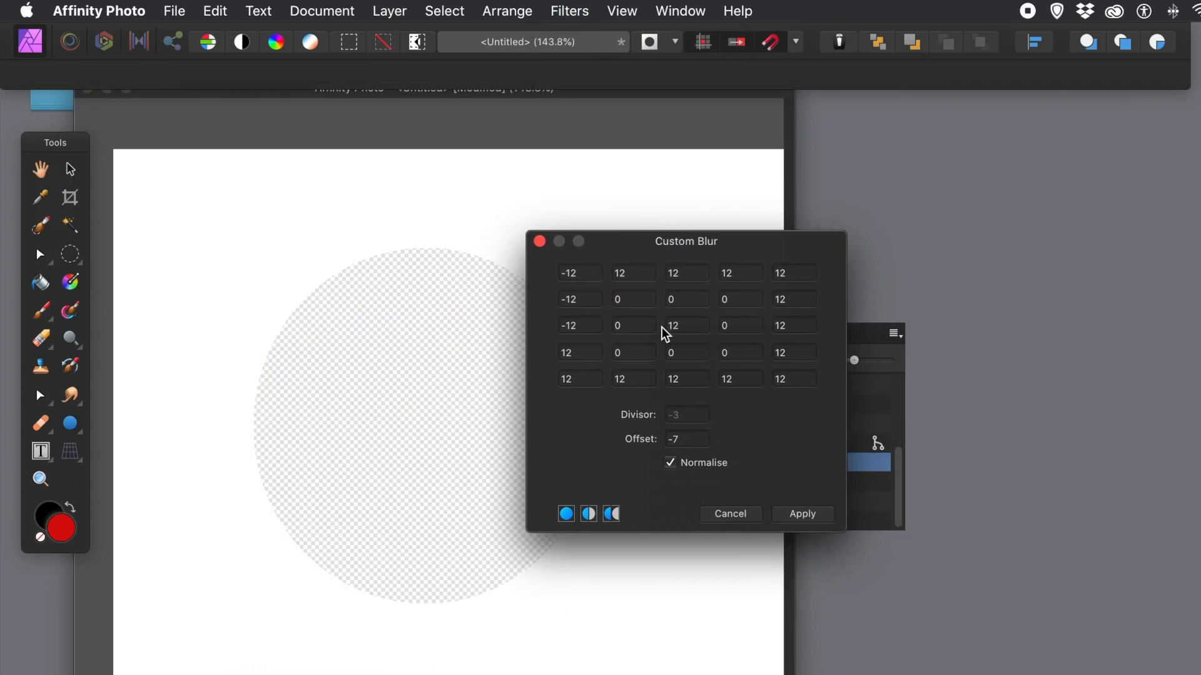
{"action": "left_click", "coordinate": [571, 273]}
{"action": "left_click", "coordinate": [673, 466]}
{"action": "left_click", "coordinate": [685, 415]}
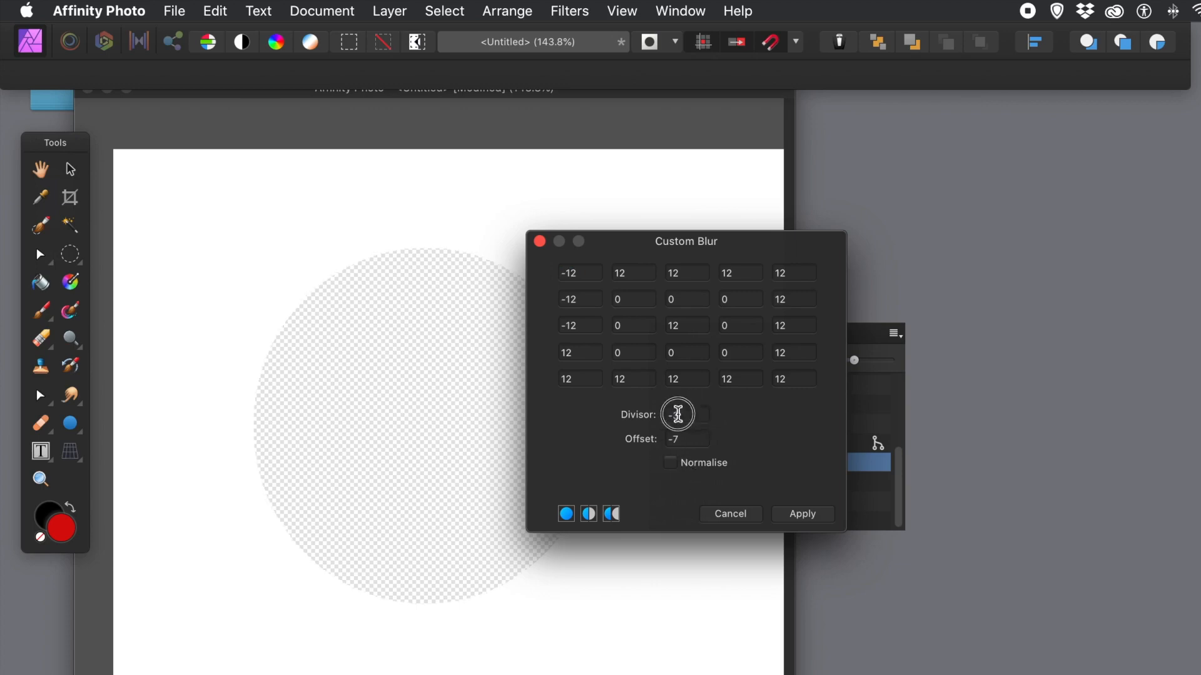
{"action": "type", "text": "12"}
{"action": "key", "text": "Tab"}
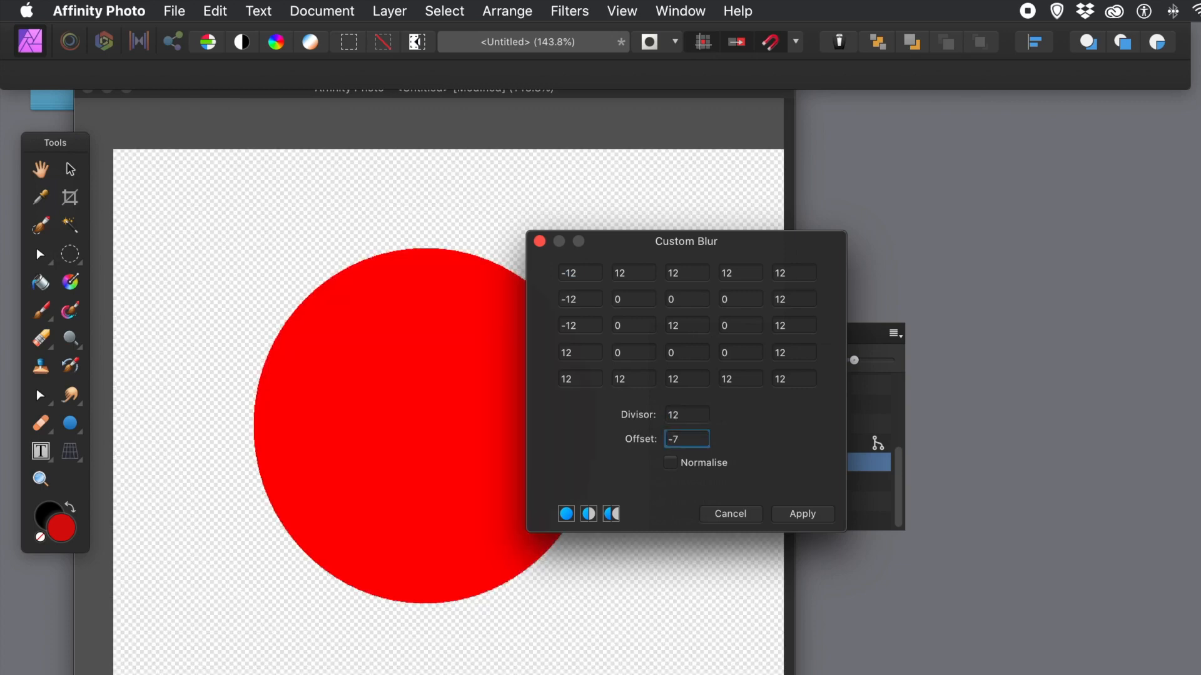
Change the Custom Blur divisor to -12
{"action": "left_click", "coordinate": [696, 416]}
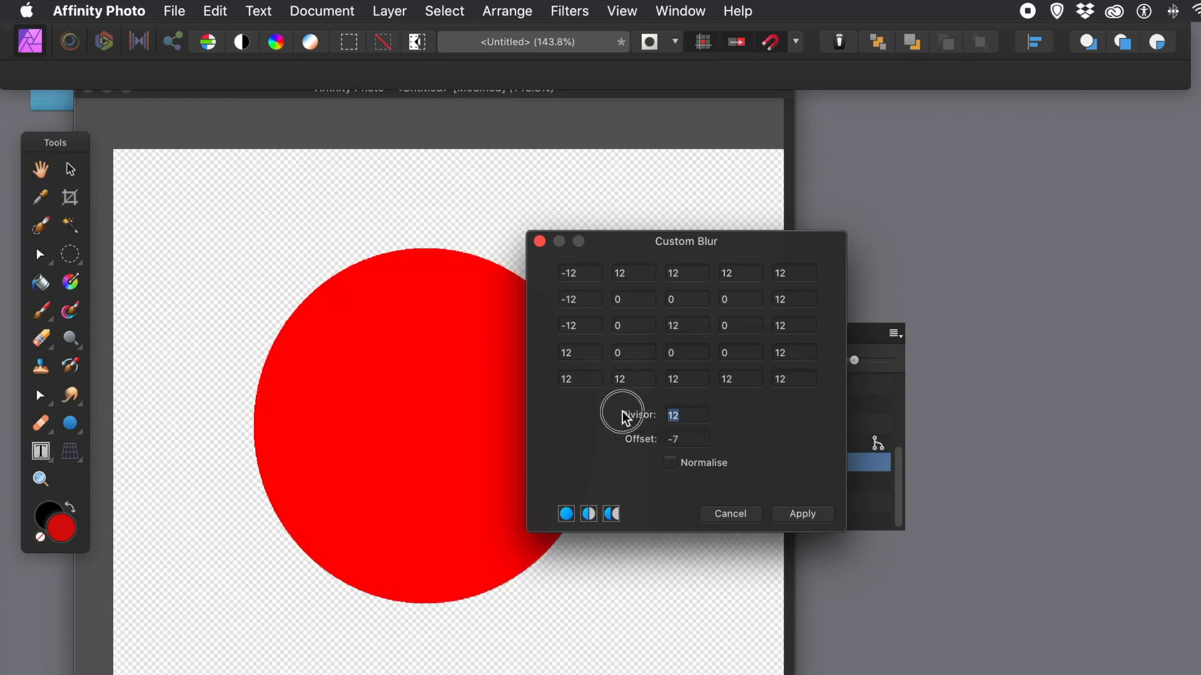
{"action": "key", "text": "BackSpace"}
{"action": "type", "text": "-12"}
{"action": "key", "text": "Tab"}
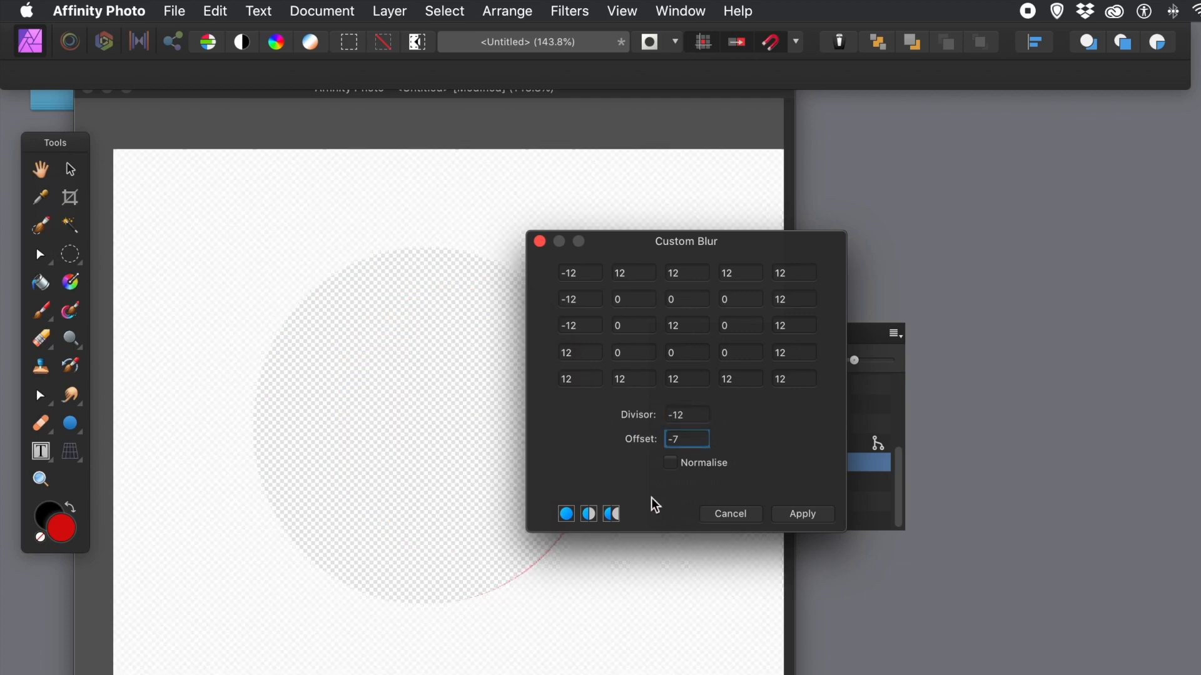
Set the third, fourth and fifth values in the last row of the Custom Blur matrix to 2
{"action": "left_click", "coordinate": [688, 380]}
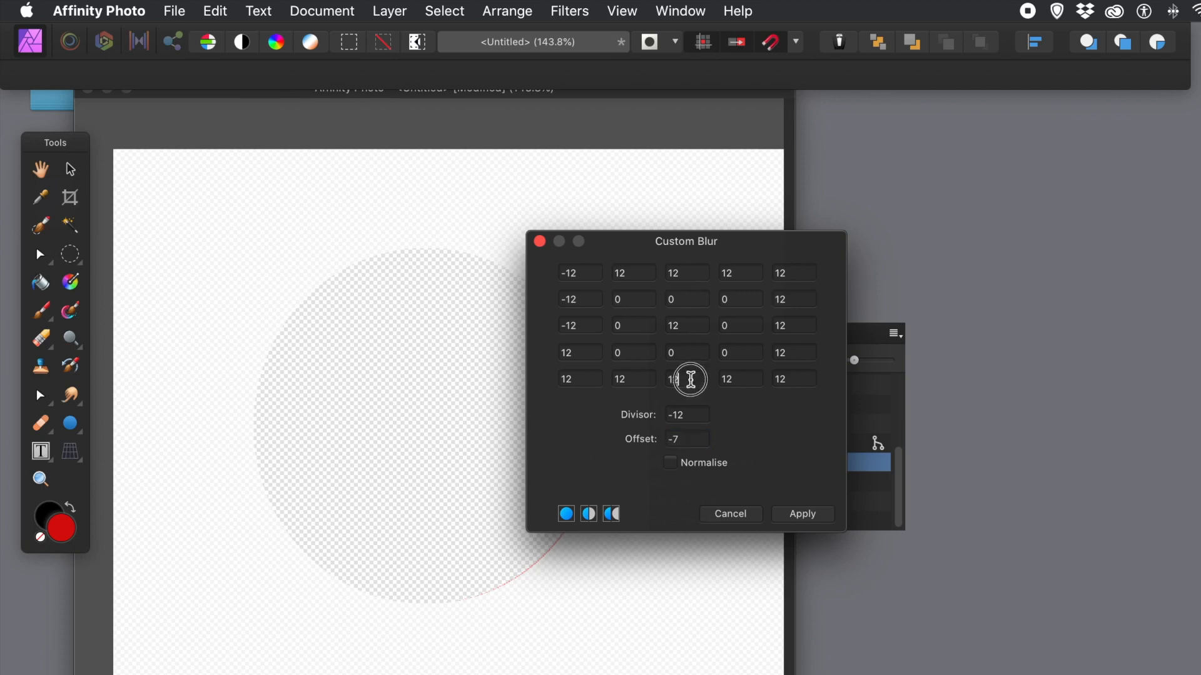
{"action": "type", "text": "2"}
{"action": "key", "text": "Tab"}
{"action": "type", "text": "2"}
{"action": "key", "text": "Tab"}
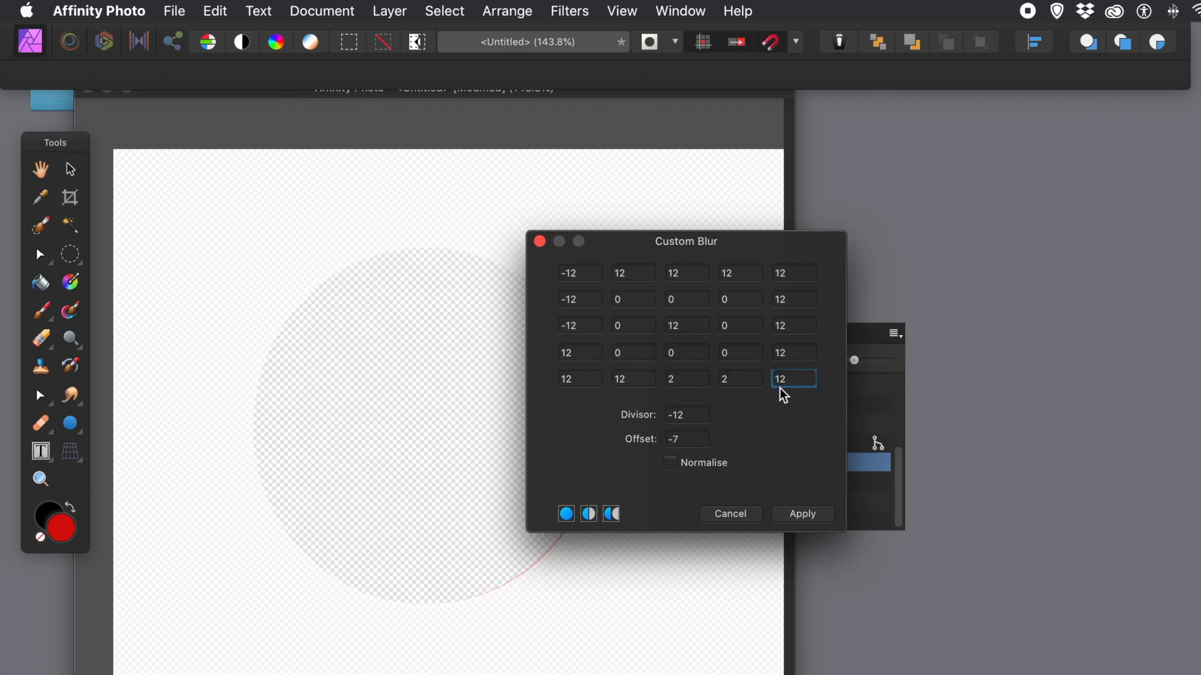
{"action": "type", "text": "2"}
{"action": "key", "text": "Tab"}
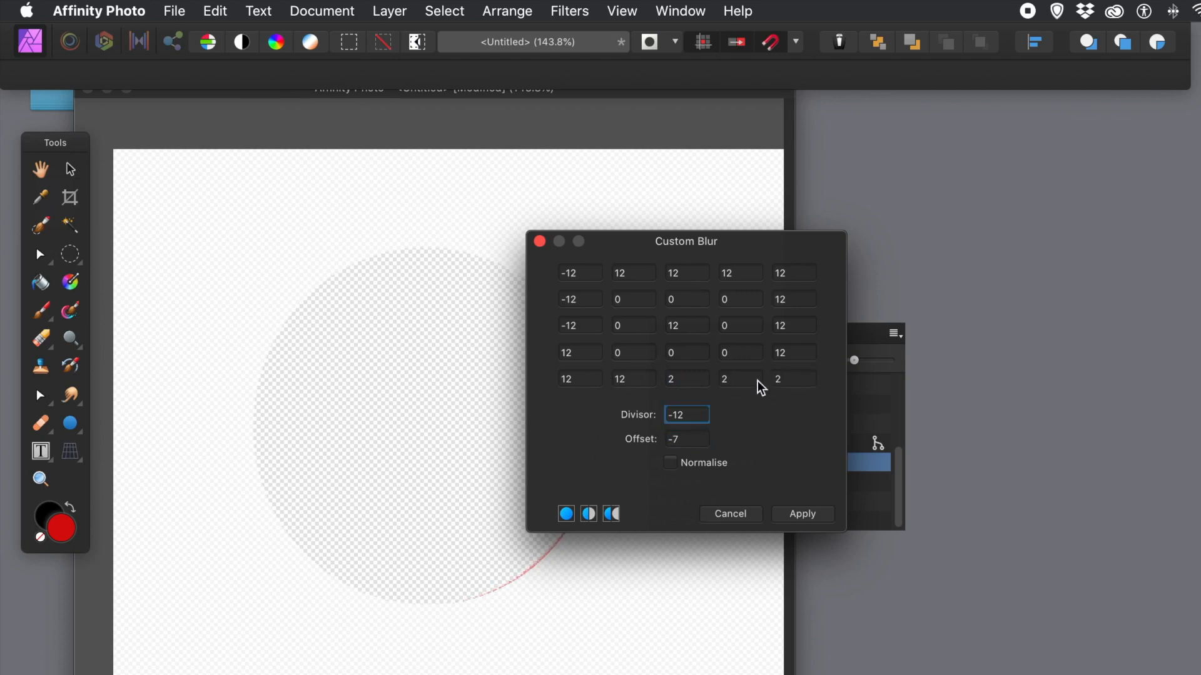
Set the centre value of the Custom Blur matrix to 1 and the second and fourth values of its second row to -3
{"action": "double_click", "coordinate": [665, 327]}
{"action": "type", "text": "1"}
{"action": "key", "text": "Tab"}
{"action": "double_click", "coordinate": [630, 303]}
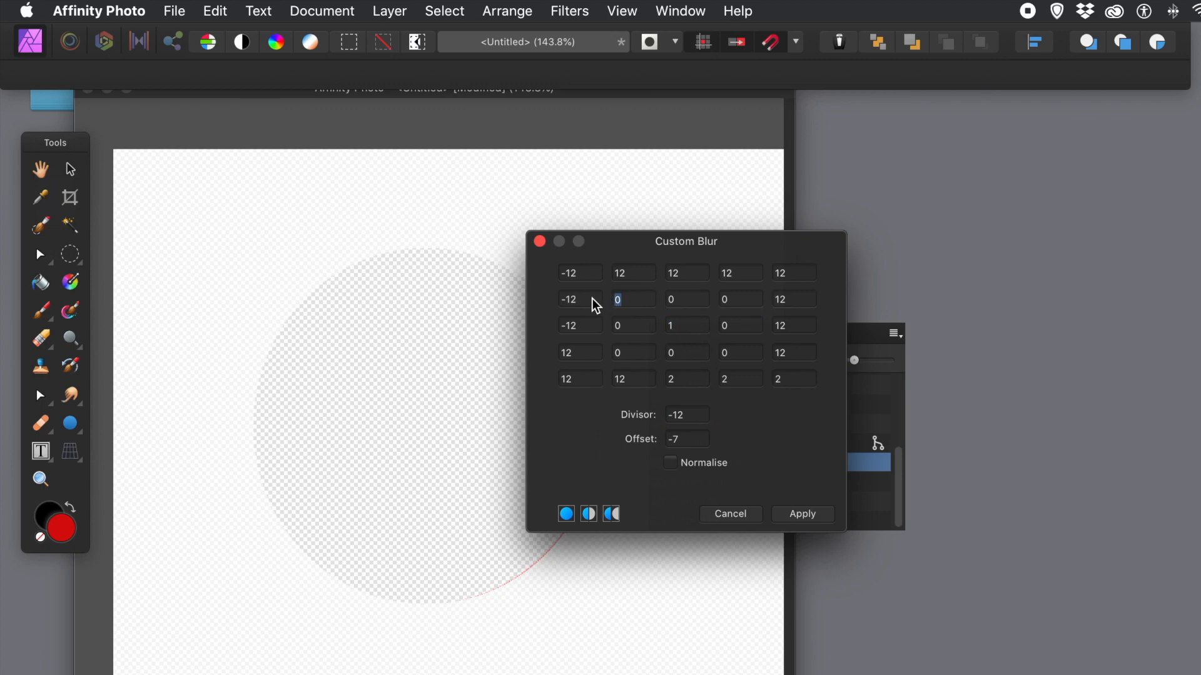
{"action": "key", "text": "Tab"}
{"action": "key", "text": "Tab"}
{"action": "type", "text": "-"}
{"action": "key", "text": "Tab"}
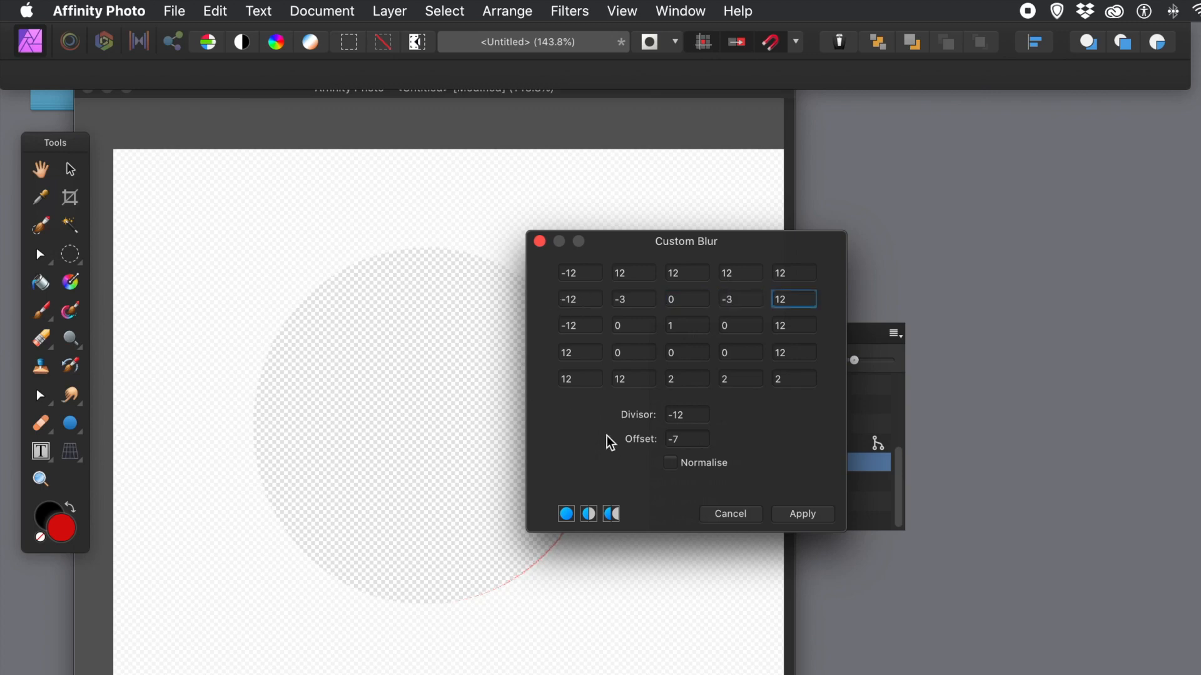
Try a Custom Blur divisor of 2, then cancel the filter
{"action": "left_click", "coordinate": [656, 414]}
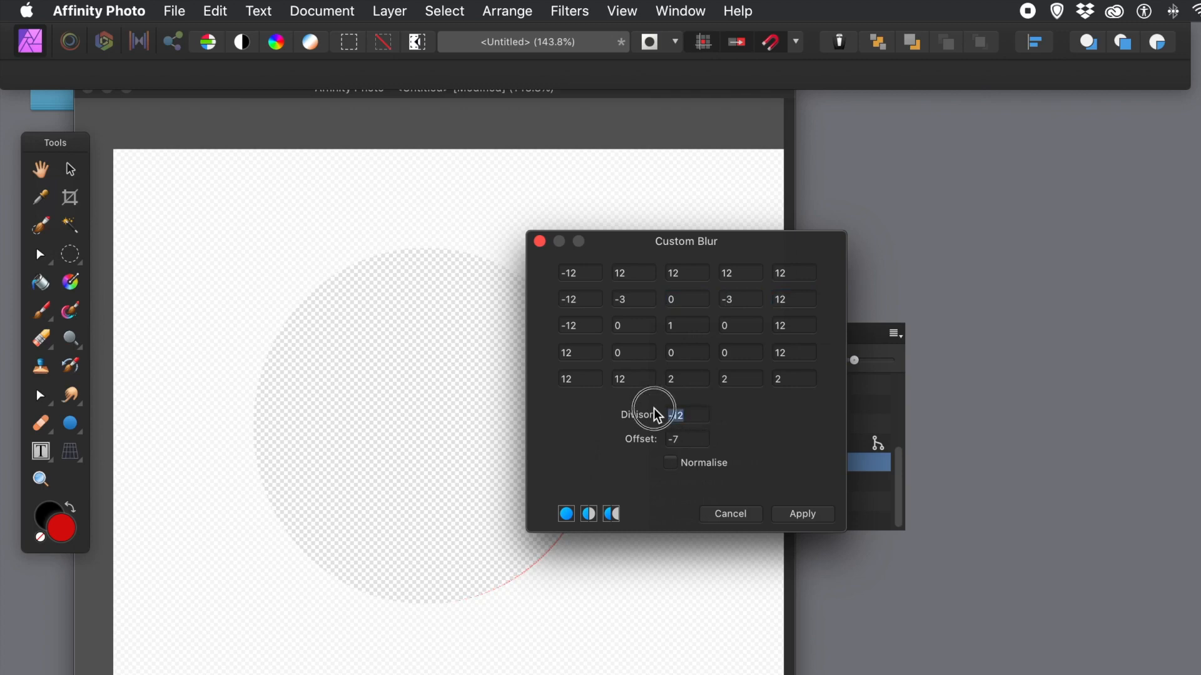
{"action": "type", "text": "2"}
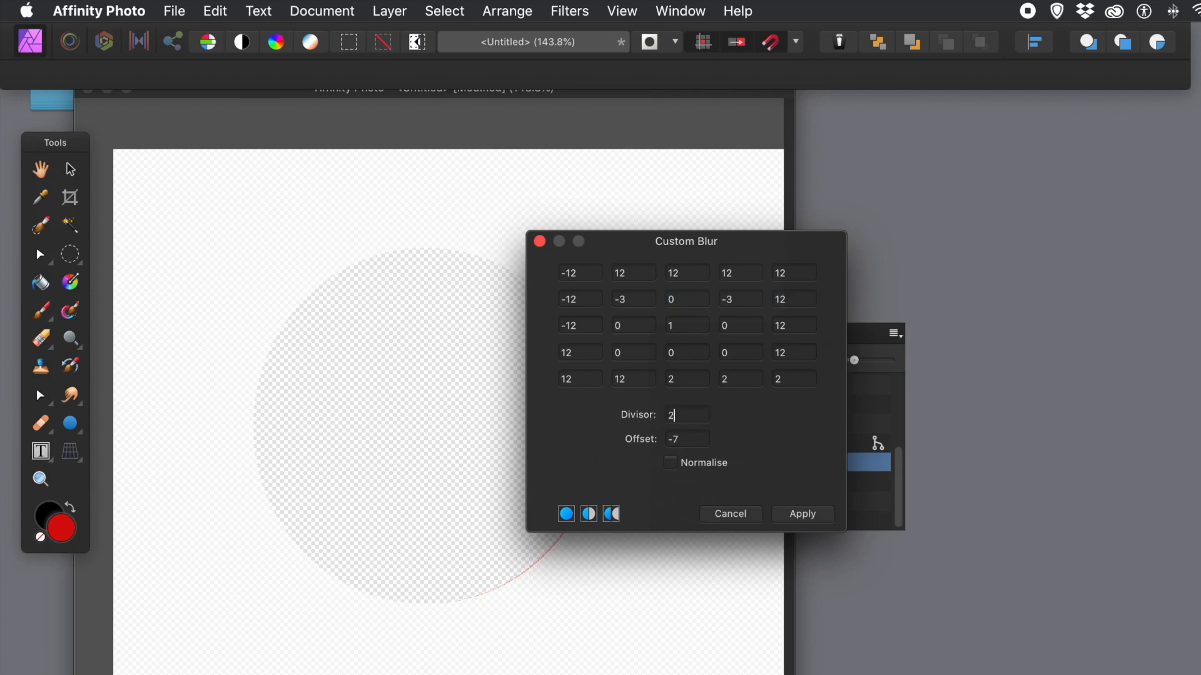
{"action": "key", "text": "Tab"}
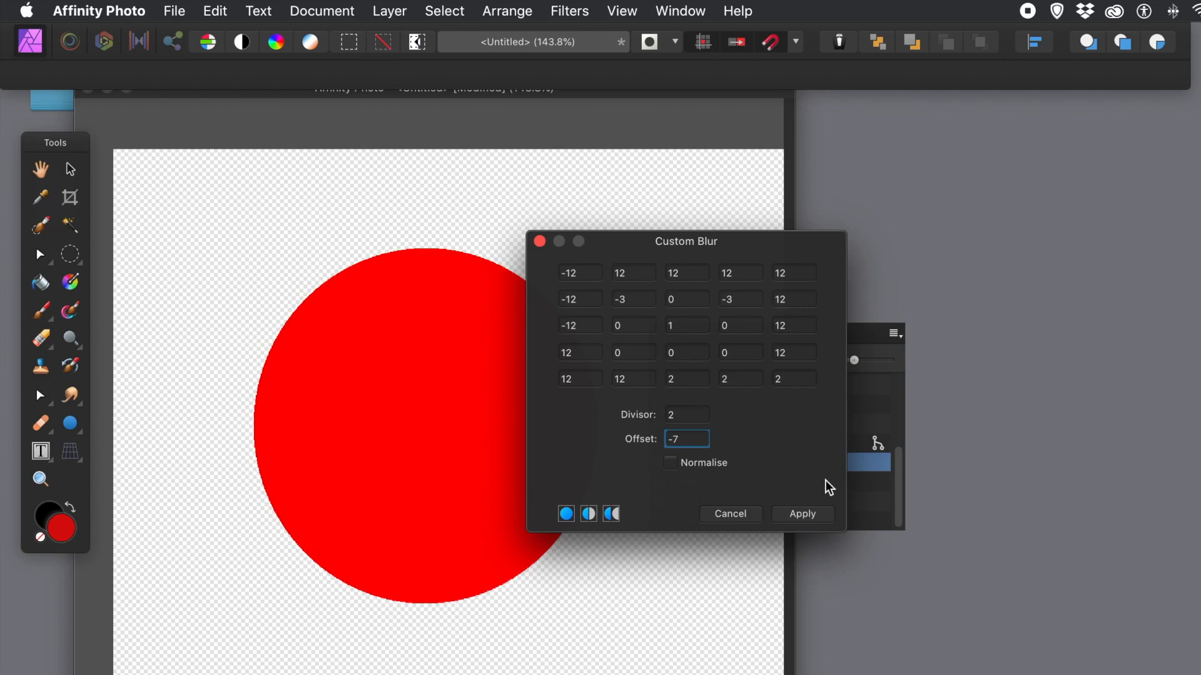
{"action": "left_click", "coordinate": [743, 521]}
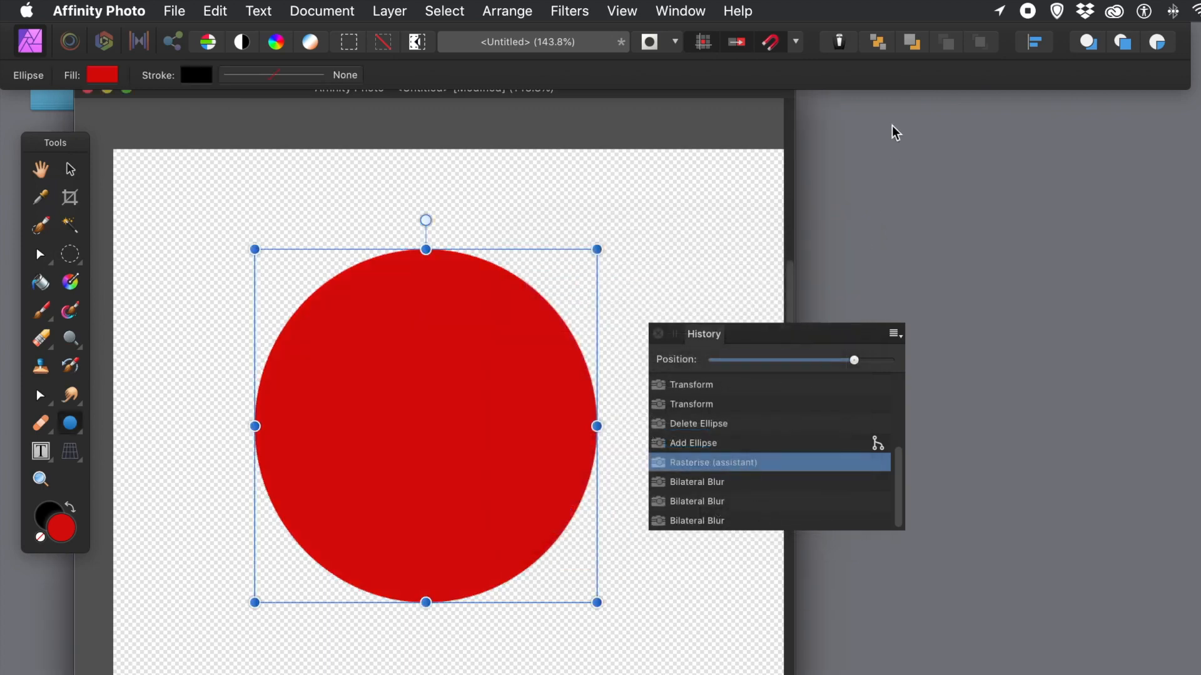
{"action": "left_click", "coordinate": [572, 12]}
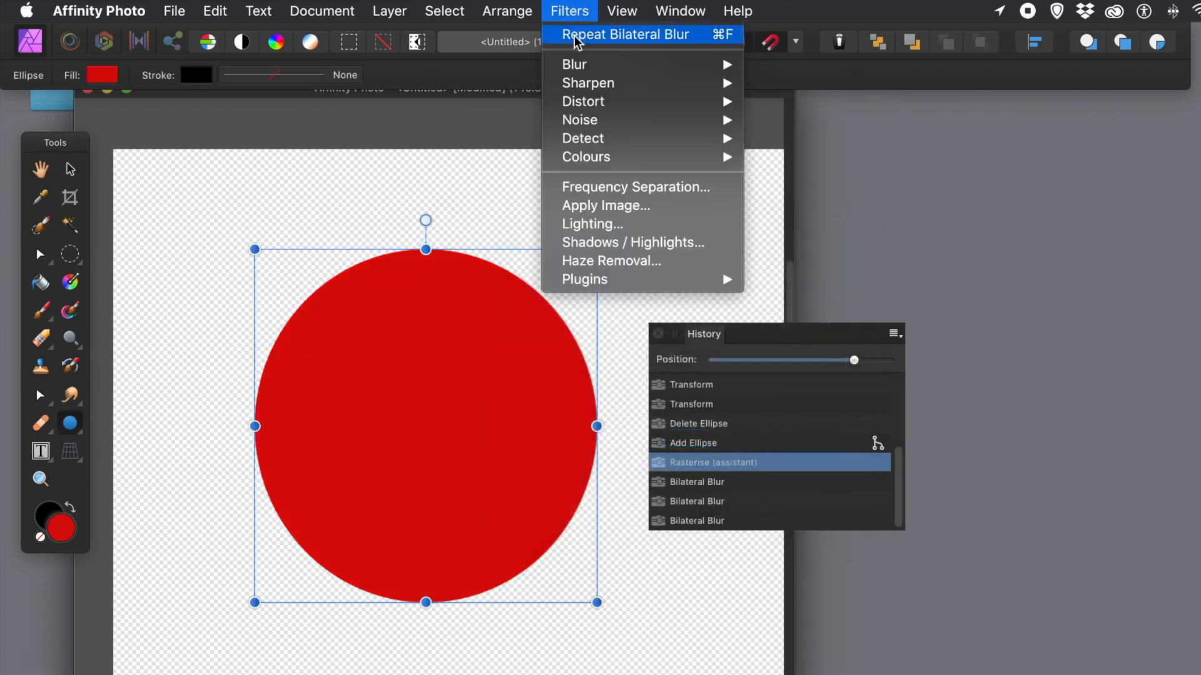
{"action": "mouse_move", "coordinate": [576, 65]}
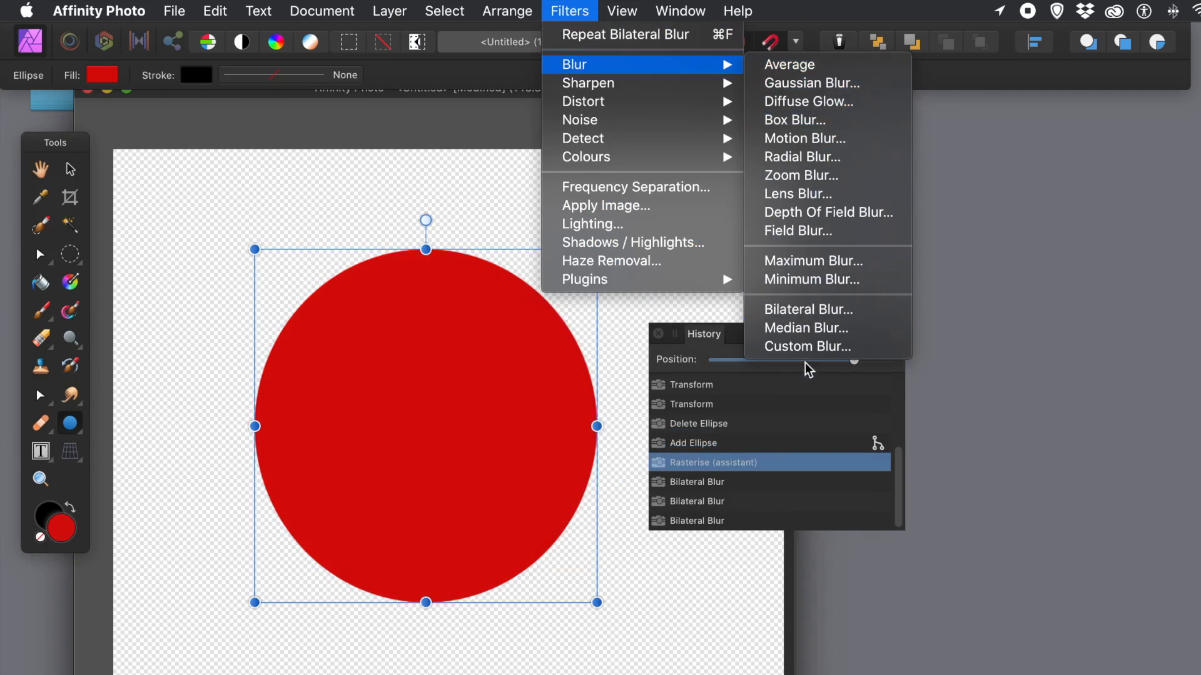
{"action": "left_click", "coordinate": [352, 105]}
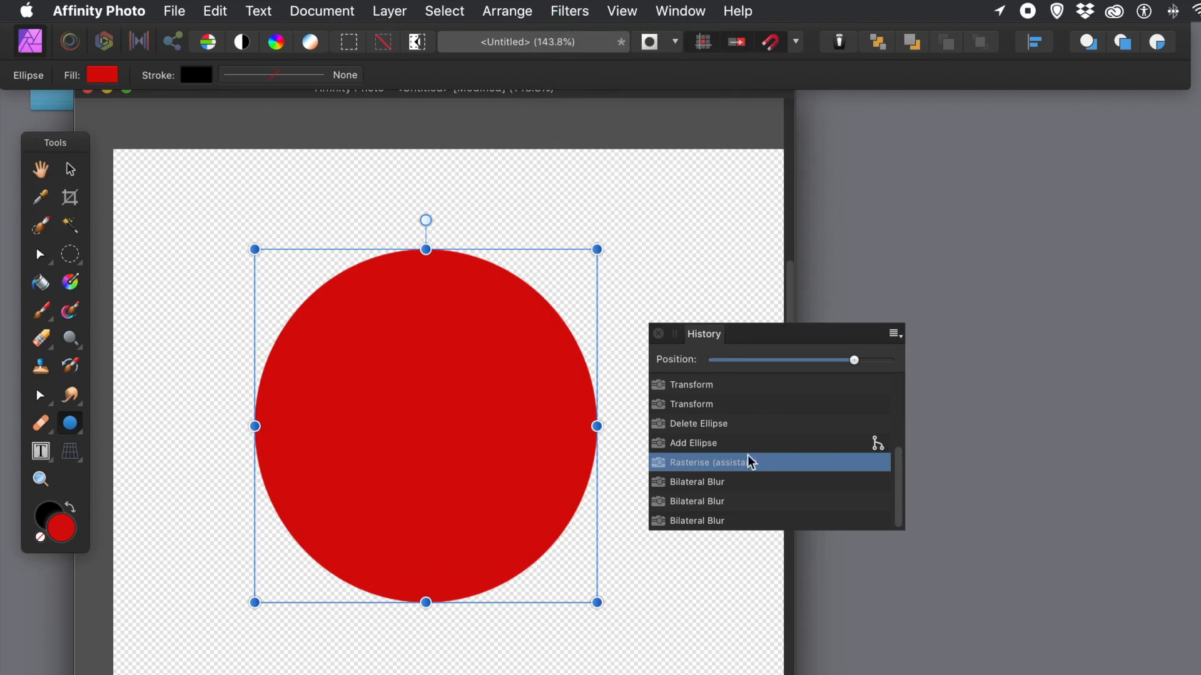
Revert the history to the Add Ellipse state and delete the red ellipse
{"action": "left_click", "coordinate": [713, 446]}
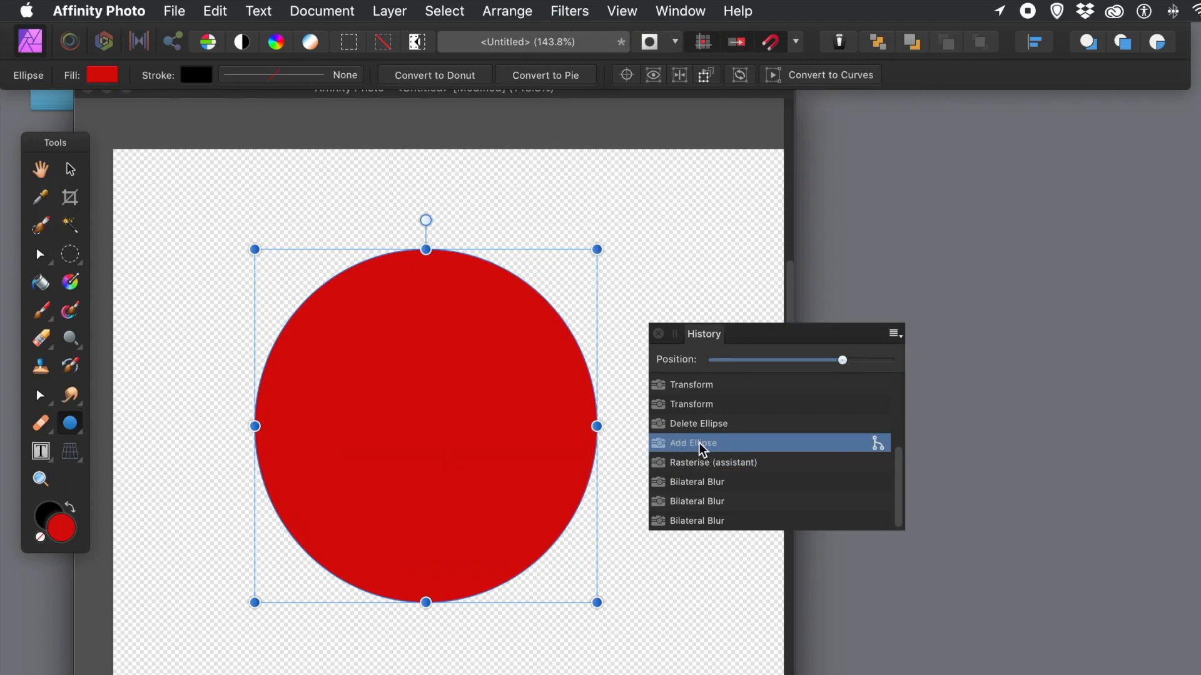
{"action": "key", "text": "Delete"}
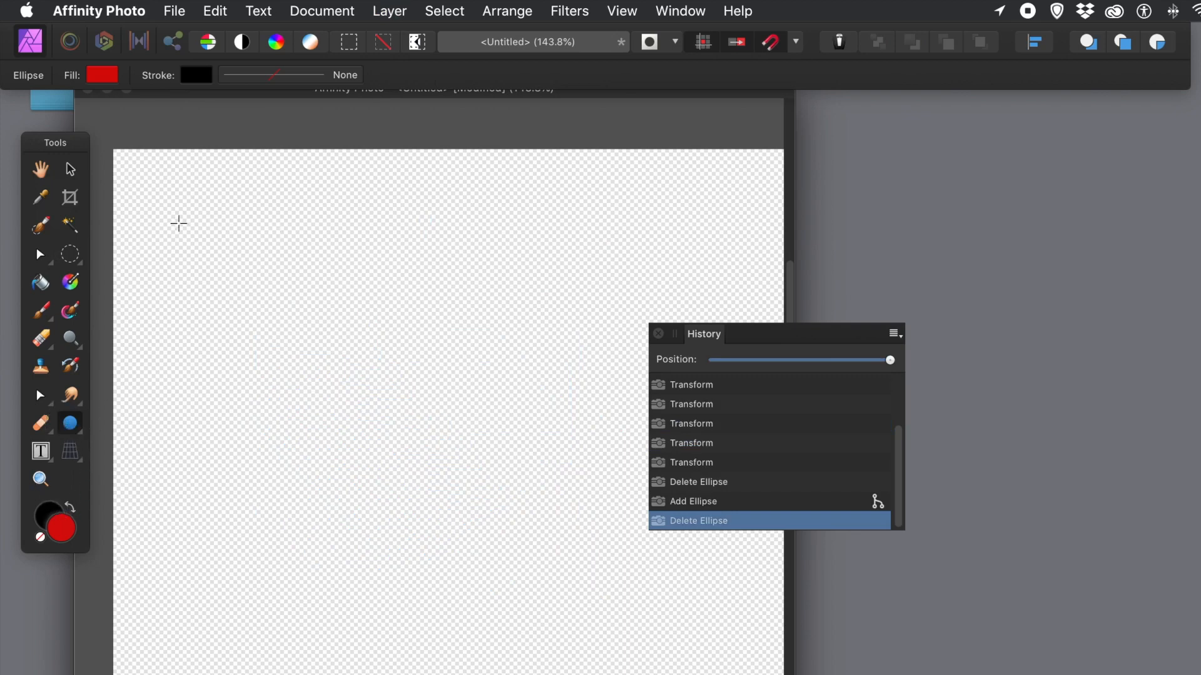
Draw a red five-pointed star on the empty canvas, enlarge it and move it to fill most of the visible area
{"action": "left_click_drag", "start_coordinate": [213, 217], "coordinate": [588, 595]}
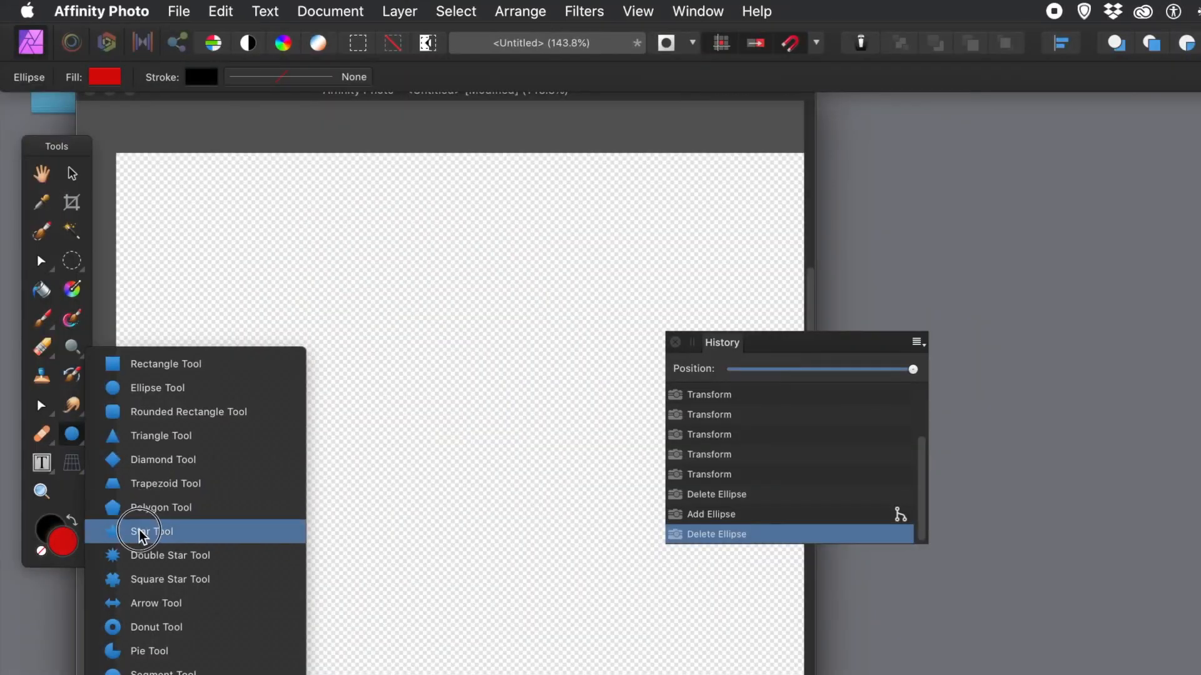
{"action": "left_click", "coordinate": [143, 534]}
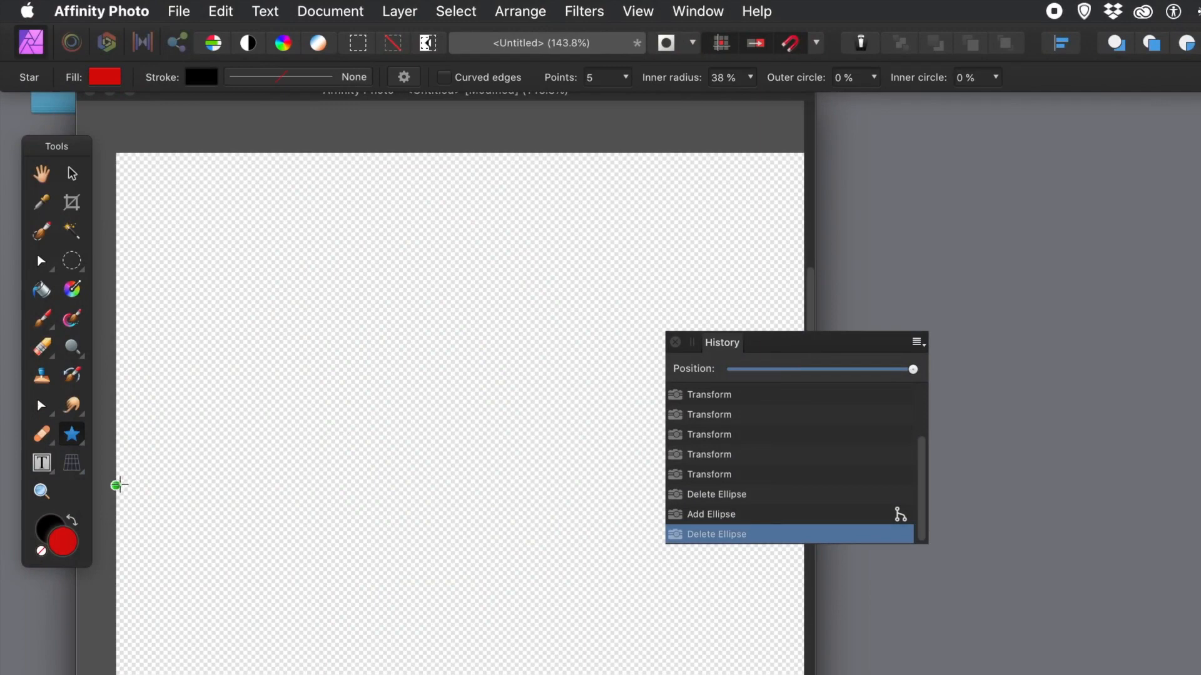
{"action": "left_click_drag", "start_coordinate": [392, 390], "coordinate": [606, 604]}
{"action": "left_click", "coordinate": [74, 178]}
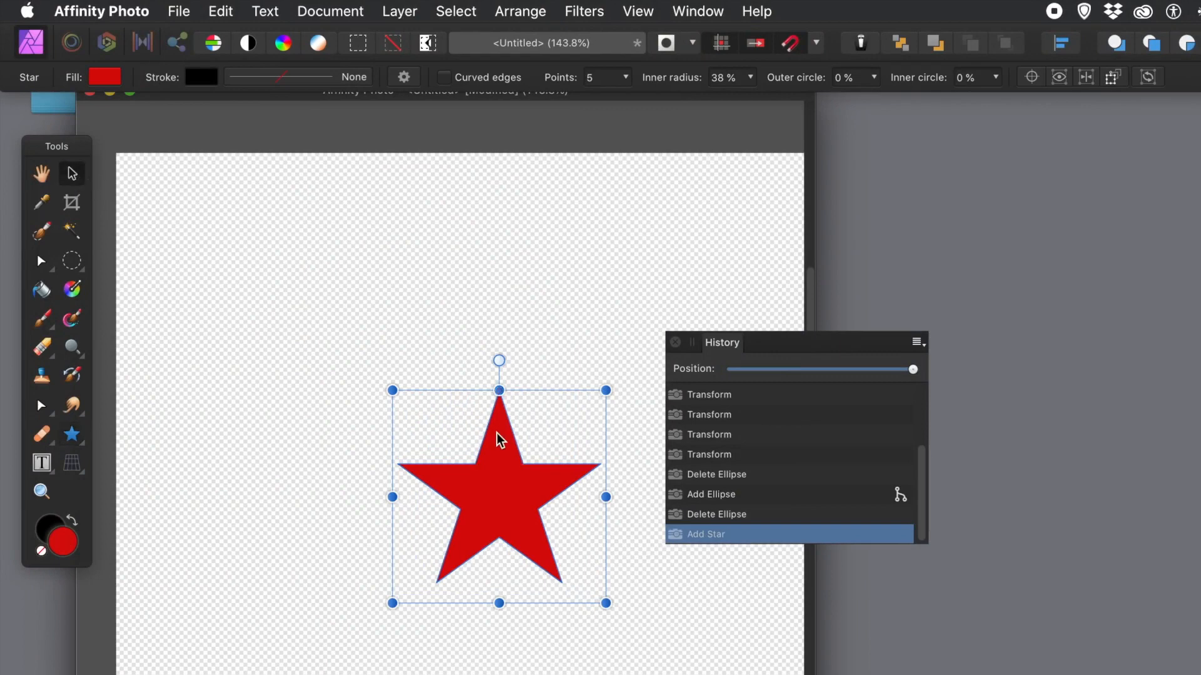
{"action": "left_click_drag", "start_coordinate": [392, 391], "coordinate": [148, 173]}
{"action": "left_click_drag", "start_coordinate": [396, 365], "coordinate": [428, 395]}
Try a Zoom Blur on the star with its centre moved to the star's upper tip, then cancel the filter
{"action": "left_click", "coordinate": [585, 11]}
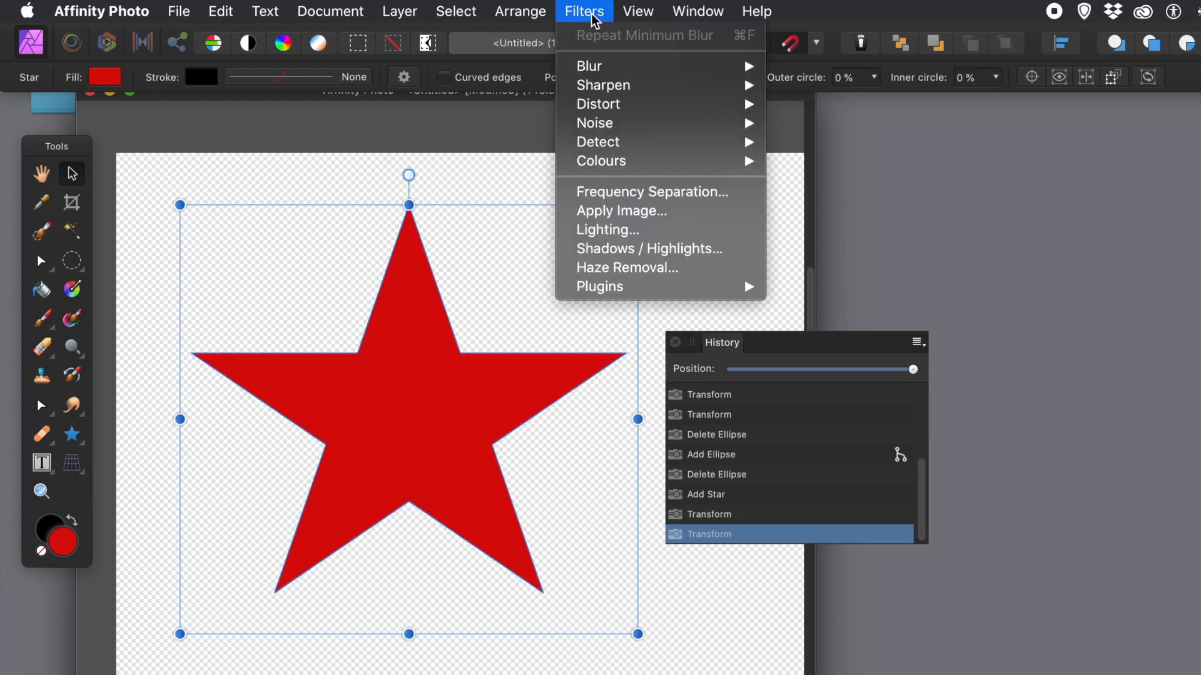
{"action": "mouse_move", "coordinate": [601, 66]}
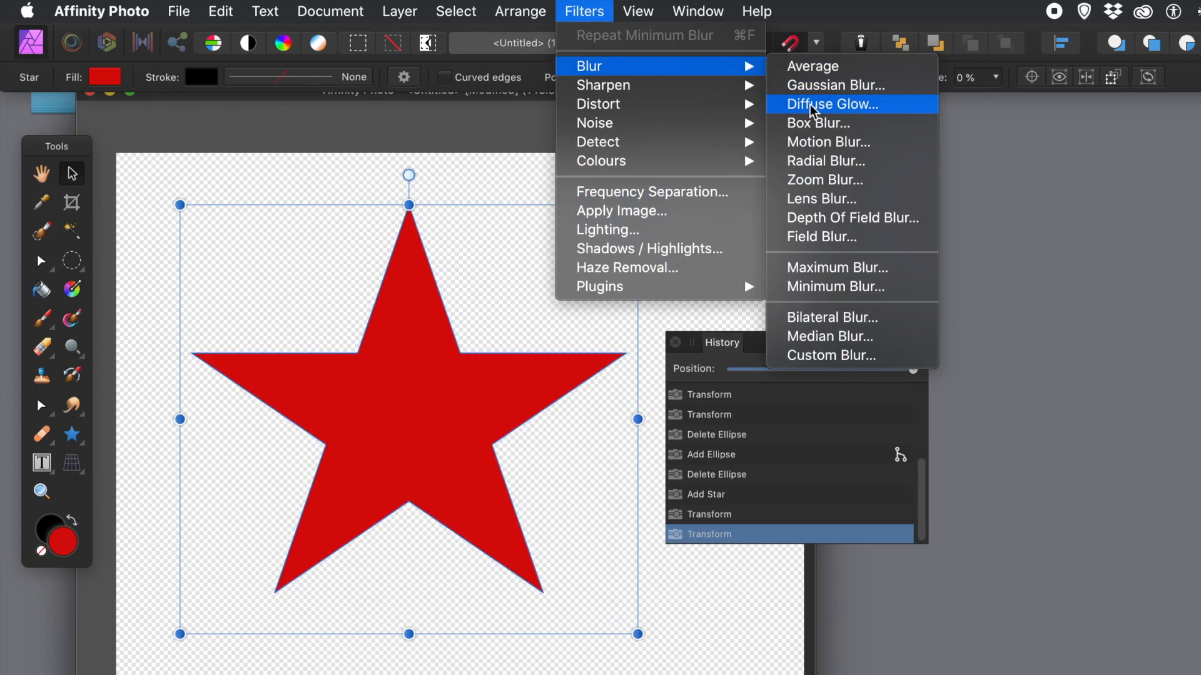
{"action": "left_click", "coordinate": [811, 182]}
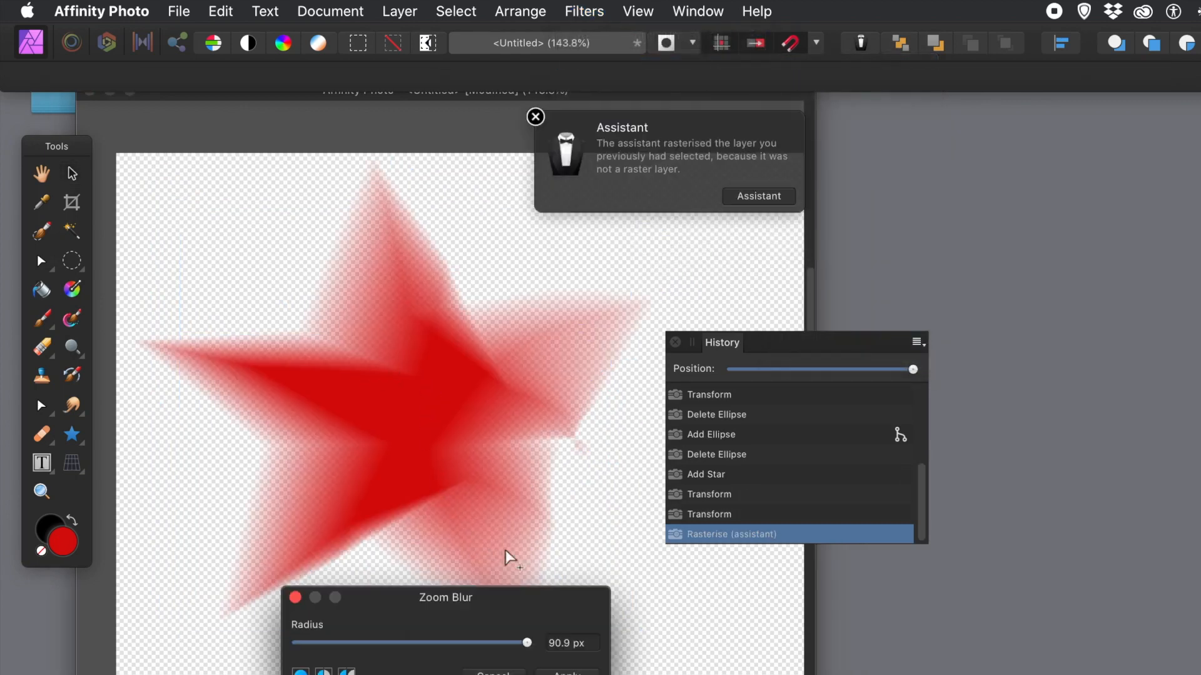
{"action": "left_click_drag", "start_coordinate": [462, 453], "coordinate": [416, 203]}
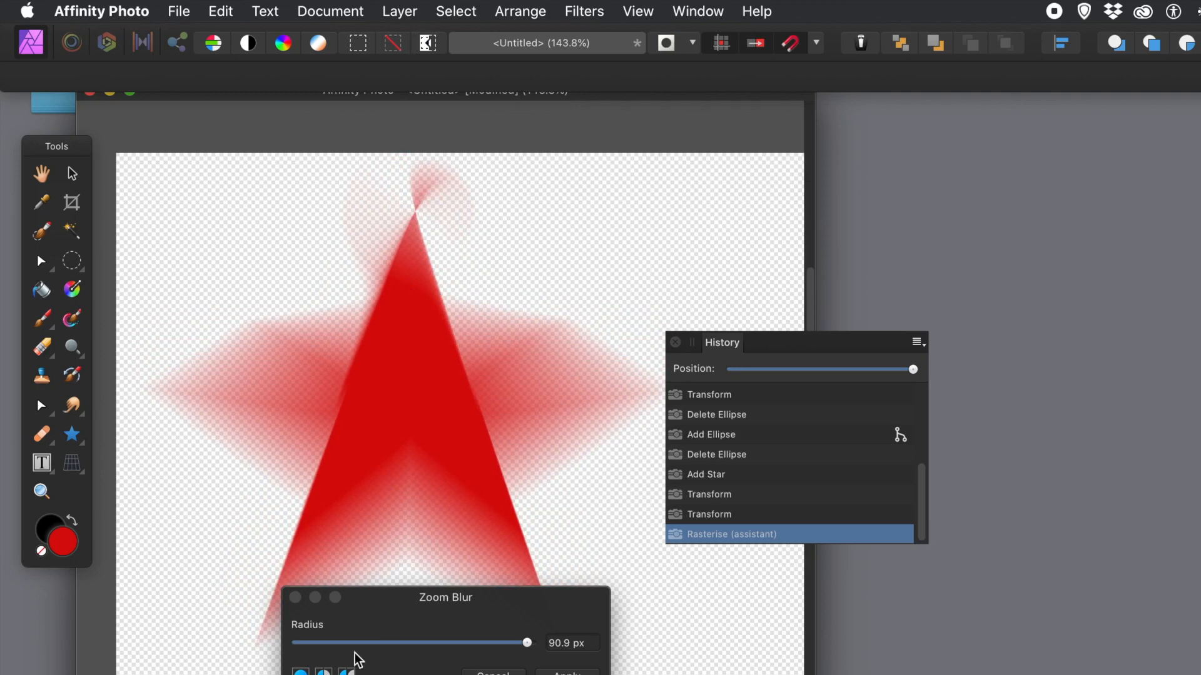
{"action": "left_click", "coordinate": [296, 599]}
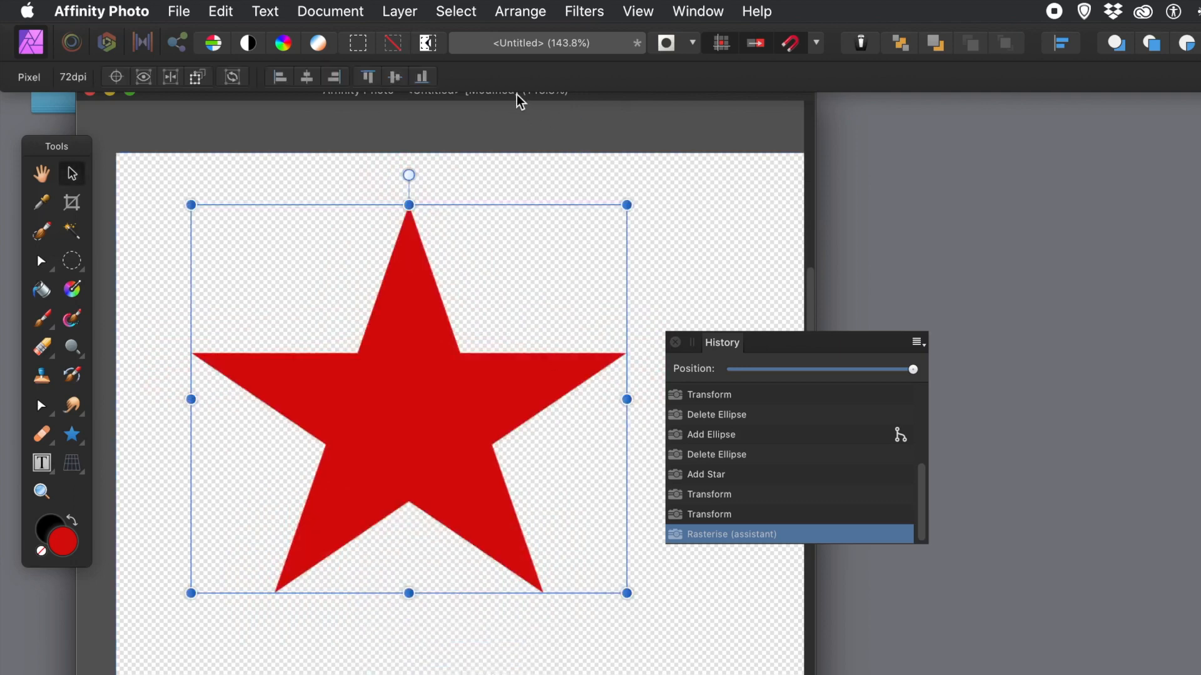
Apply a 180° Radial Blur centred in the upper middle of the star, then undo it
{"action": "left_click", "coordinate": [605, 10]}
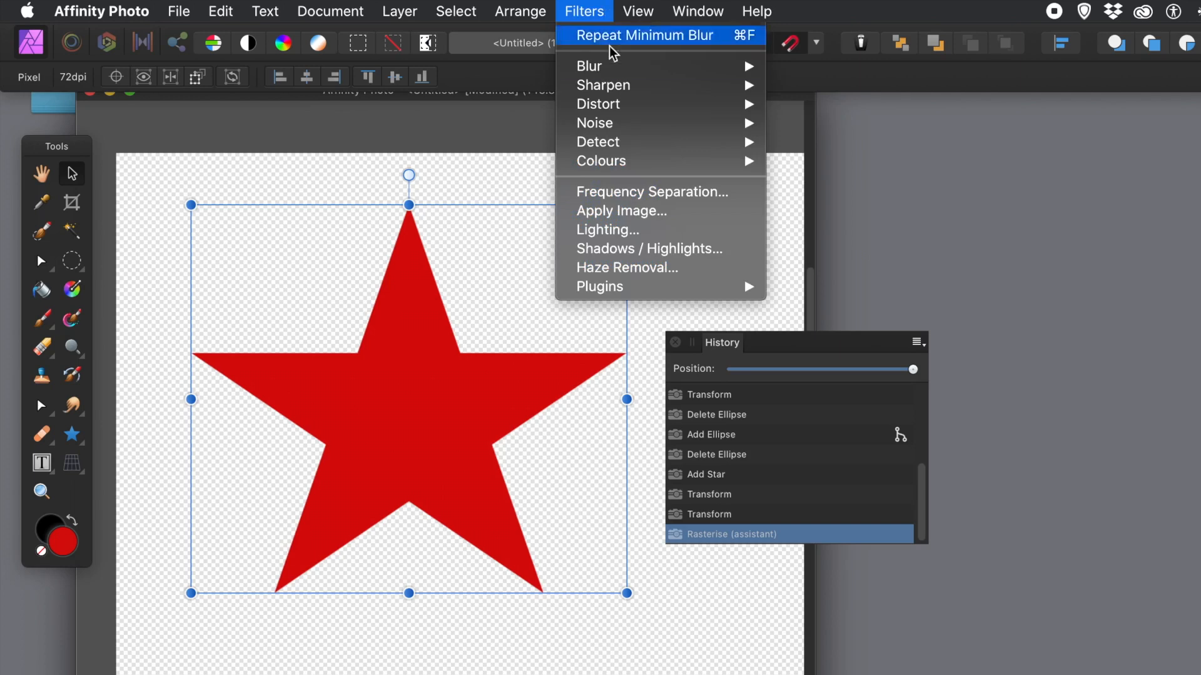
{"action": "mouse_move", "coordinate": [611, 67]}
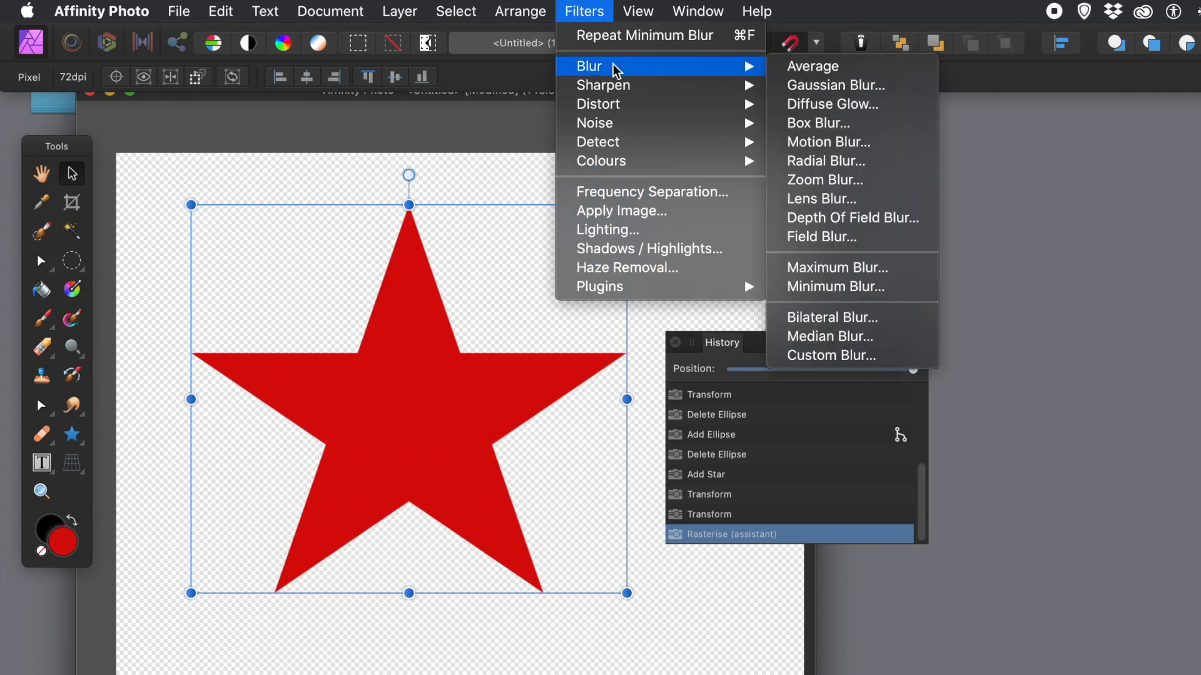
{"action": "left_click", "coordinate": [826, 164]}
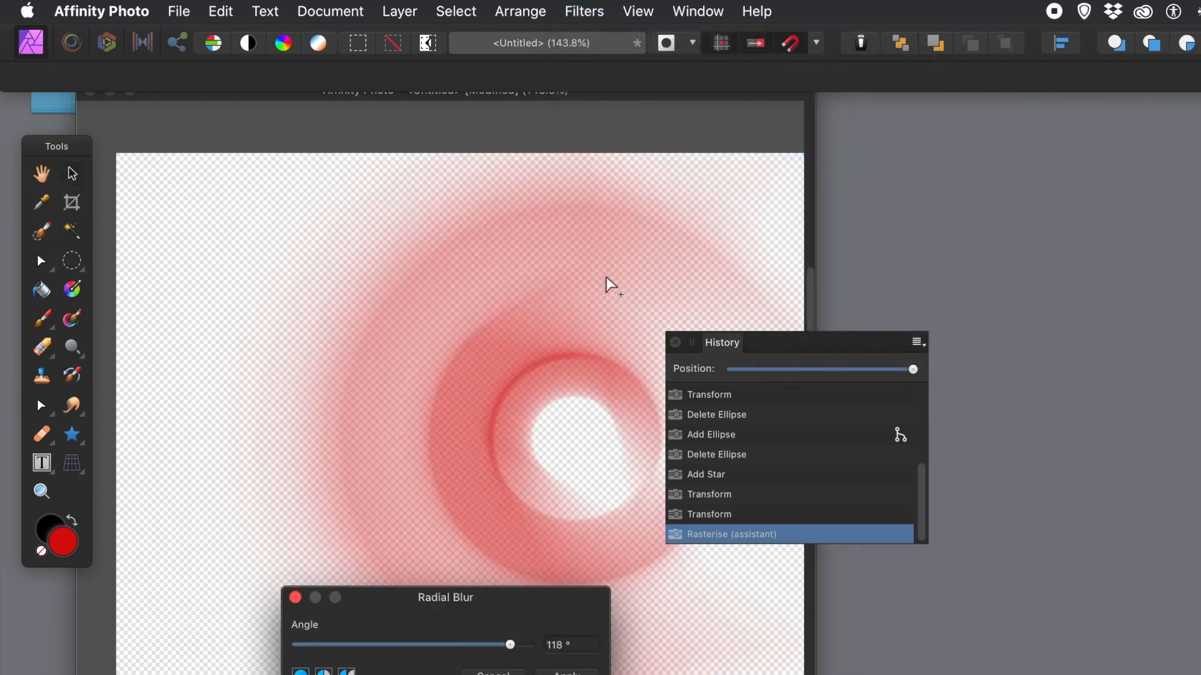
{"action": "left_click_drag", "start_coordinate": [594, 362], "coordinate": [394, 338]}
{"action": "left_click_drag", "start_coordinate": [512, 645], "coordinate": [536, 649]}
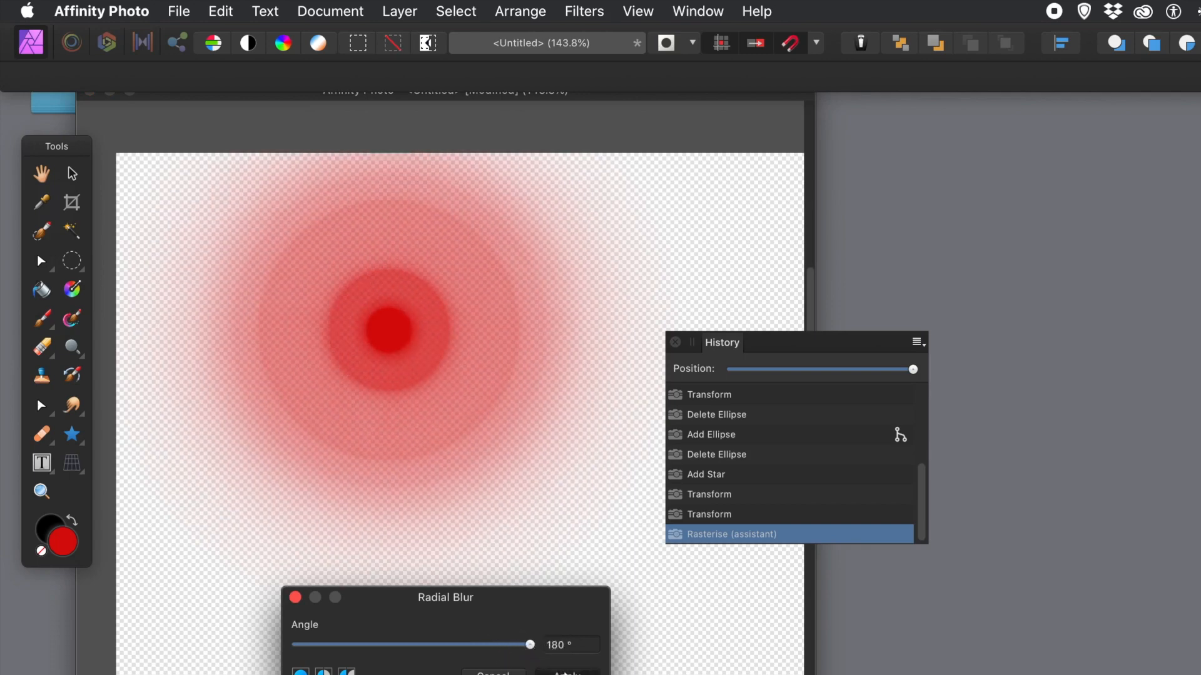
{"action": "left_click", "coordinate": [564, 672]}
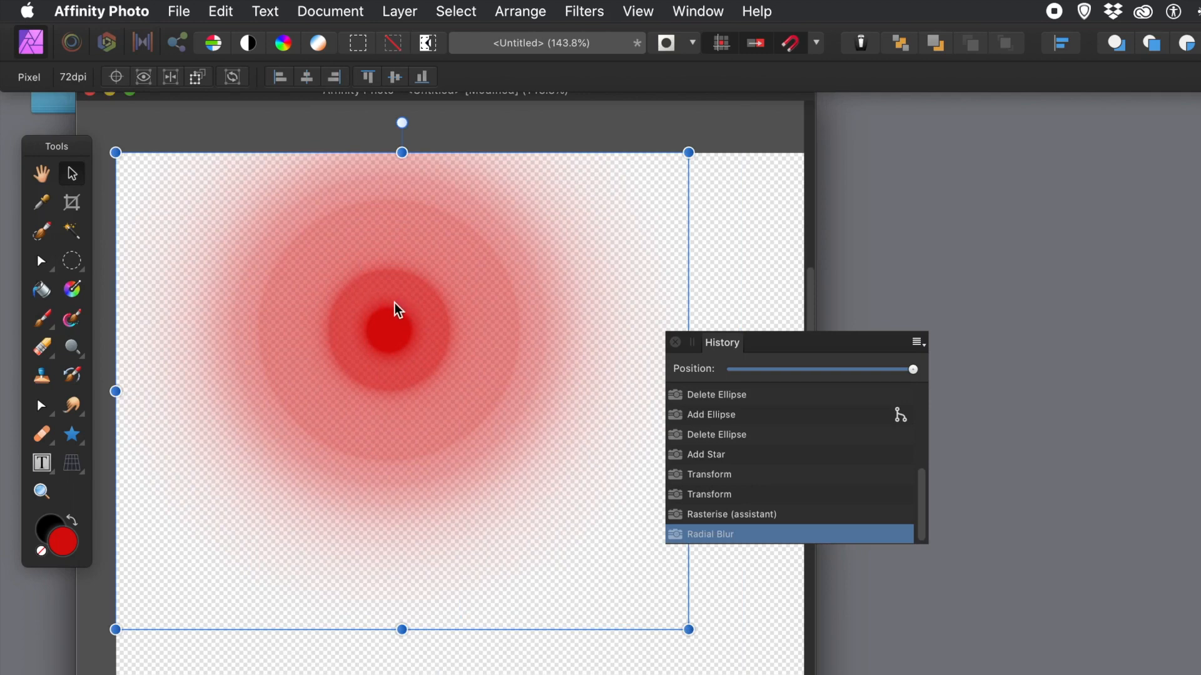
{"action": "key", "text": "super+z"}
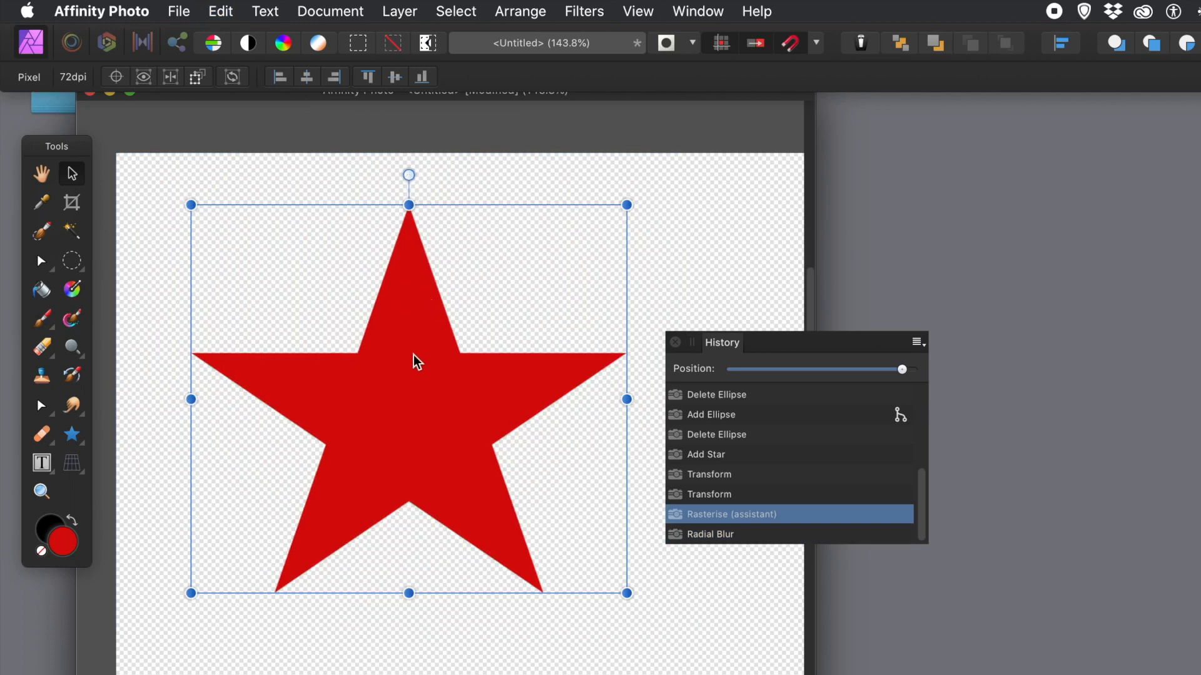
Set the Star tool to 25 points and delete the rasterised five-pointed star
{"action": "mouse_move", "coordinate": [407, 350]}
{"action": "left_mouse_down"}
{"action": "mouse_move", "coordinate": [420, 423]}
{"action": "mouse_move", "coordinate": [402, 351]}
{"action": "left_mouse_up"}
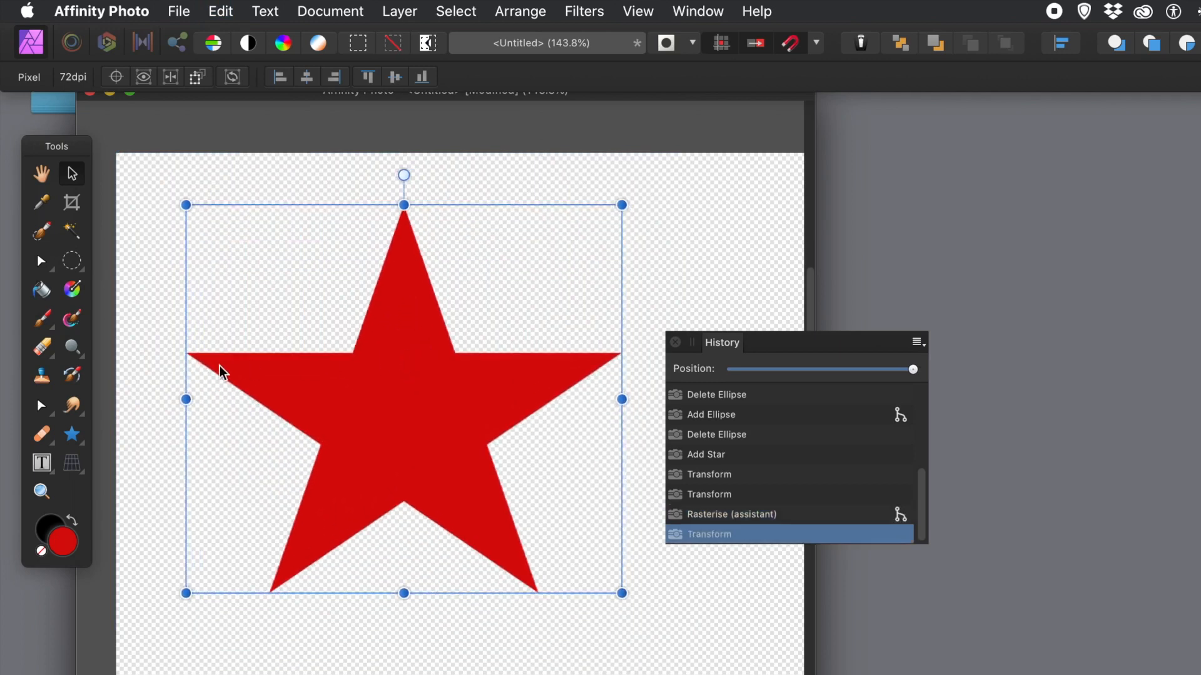
{"action": "left_click", "coordinate": [74, 436]}
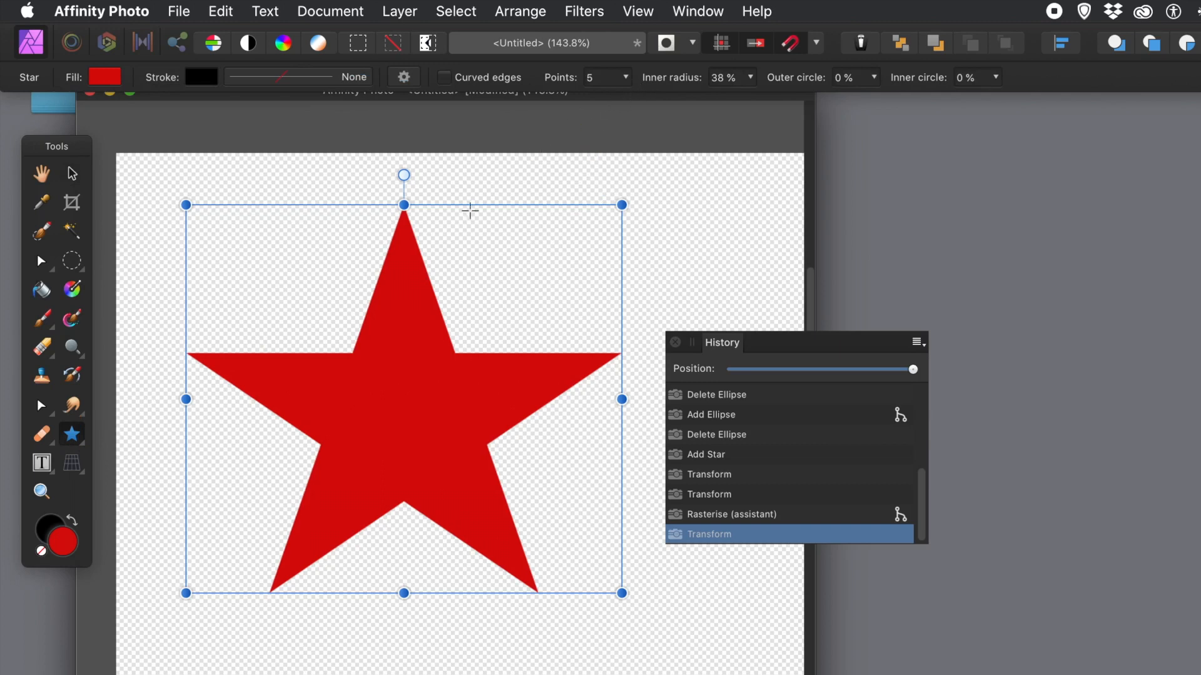
{"action": "left_click", "coordinate": [624, 77]}
{"action": "left_click_drag", "start_coordinate": [625, 99], "coordinate": [698, 108]}
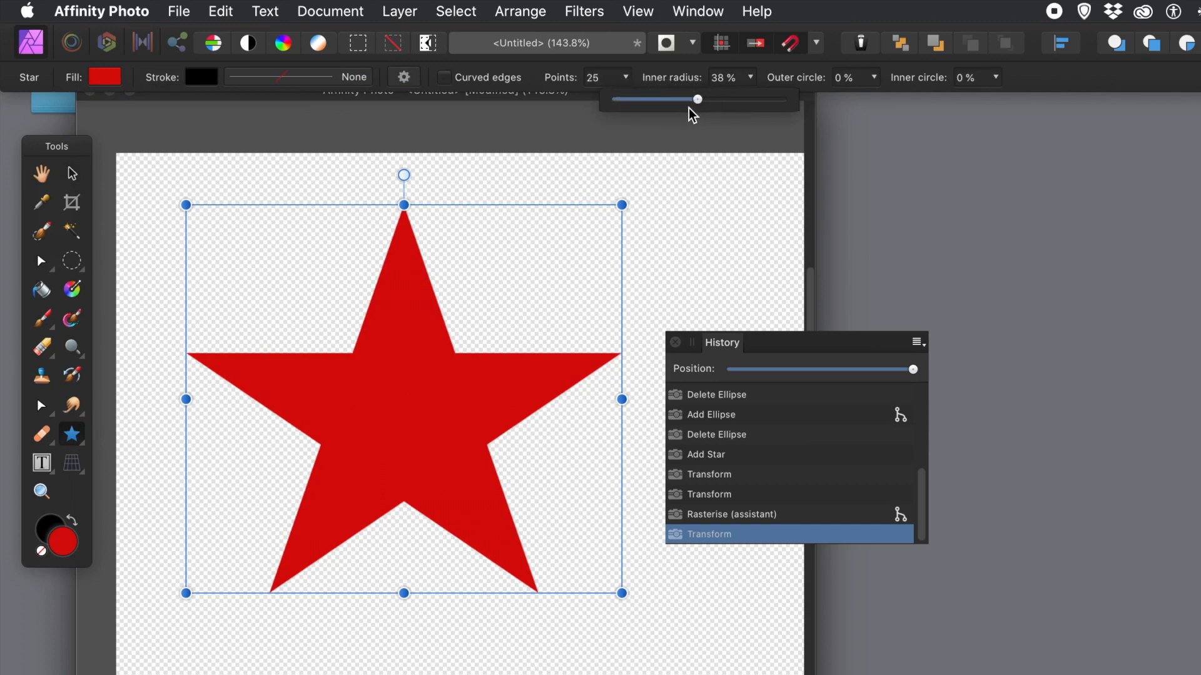
{"action": "key", "text": "Delete"}
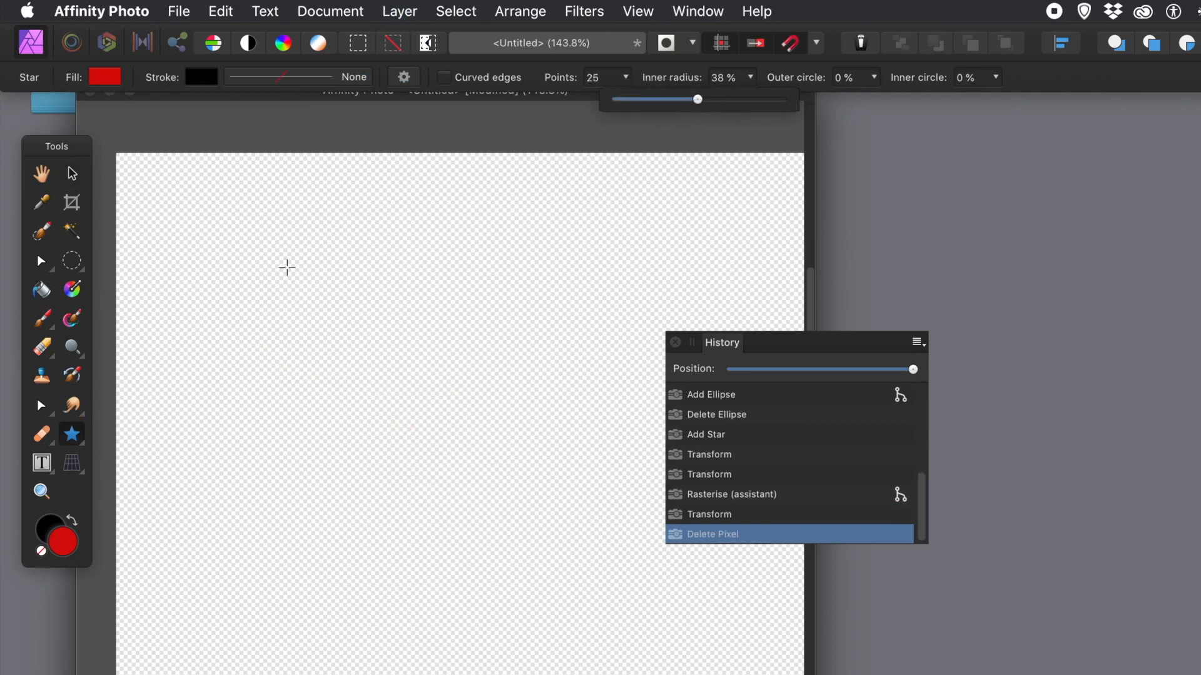
Draw a red 25-point star and enlarge it to cover most of the visible canvas
{"action": "left_click_drag", "start_coordinate": [330, 295], "coordinate": [660, 643]}
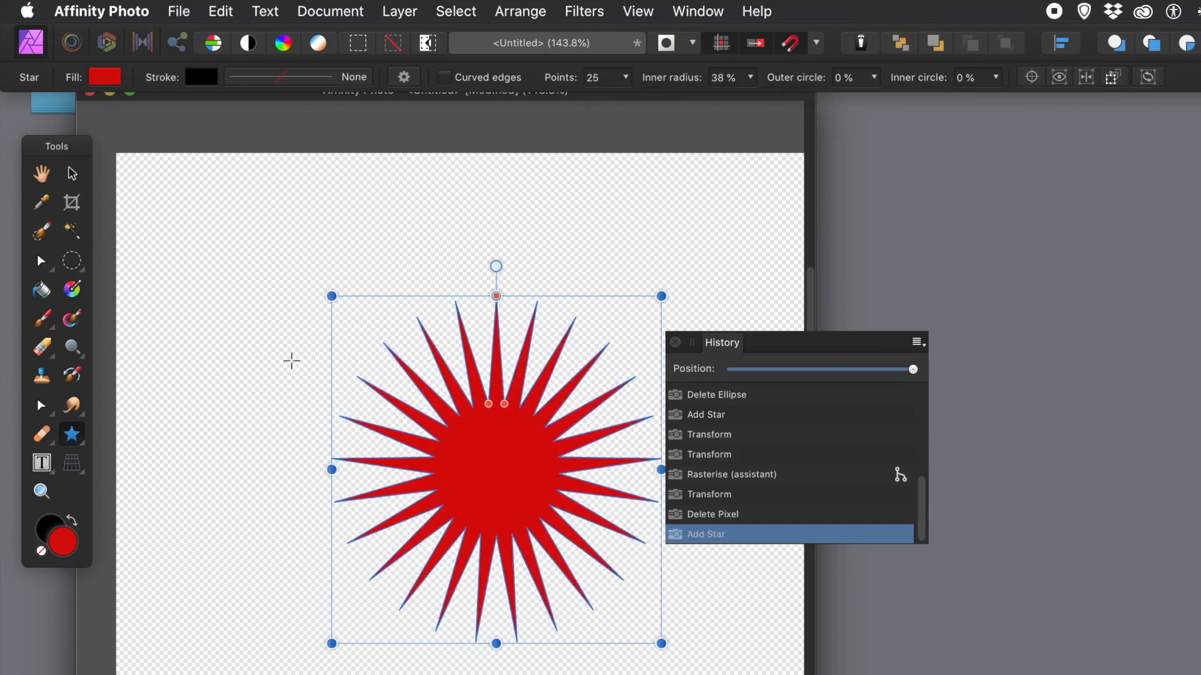
{"action": "left_click", "coordinate": [79, 179]}
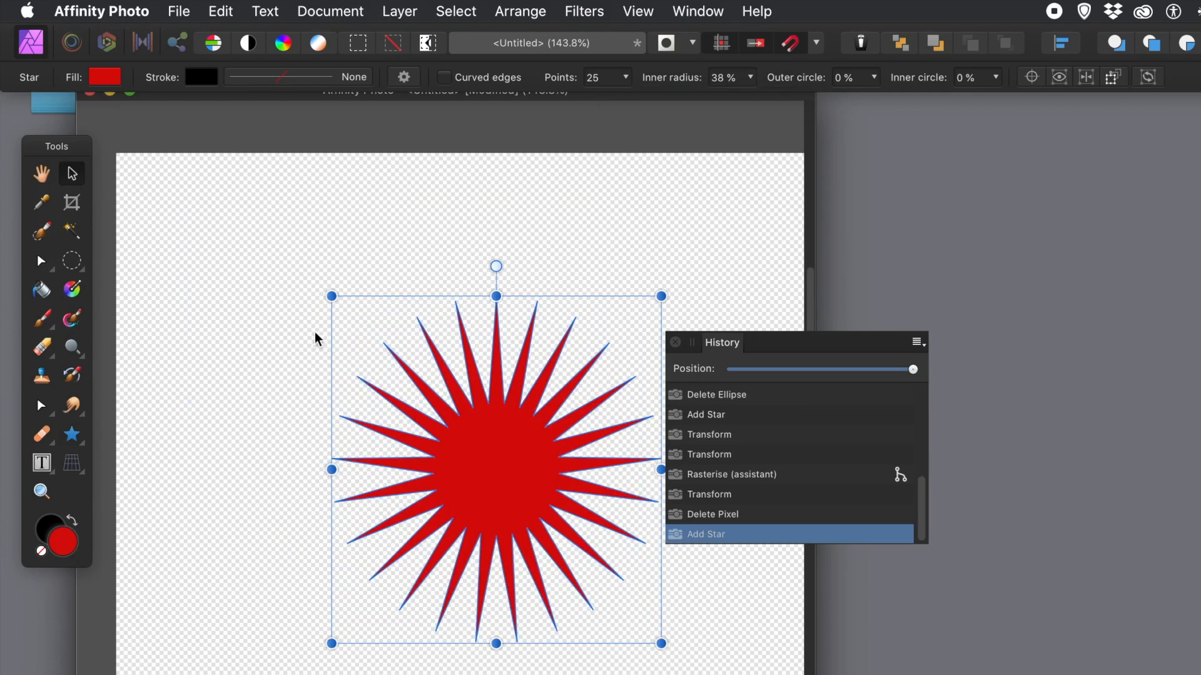
{"action": "left_click_drag", "start_coordinate": [332, 296], "coordinate": [140, 163]}
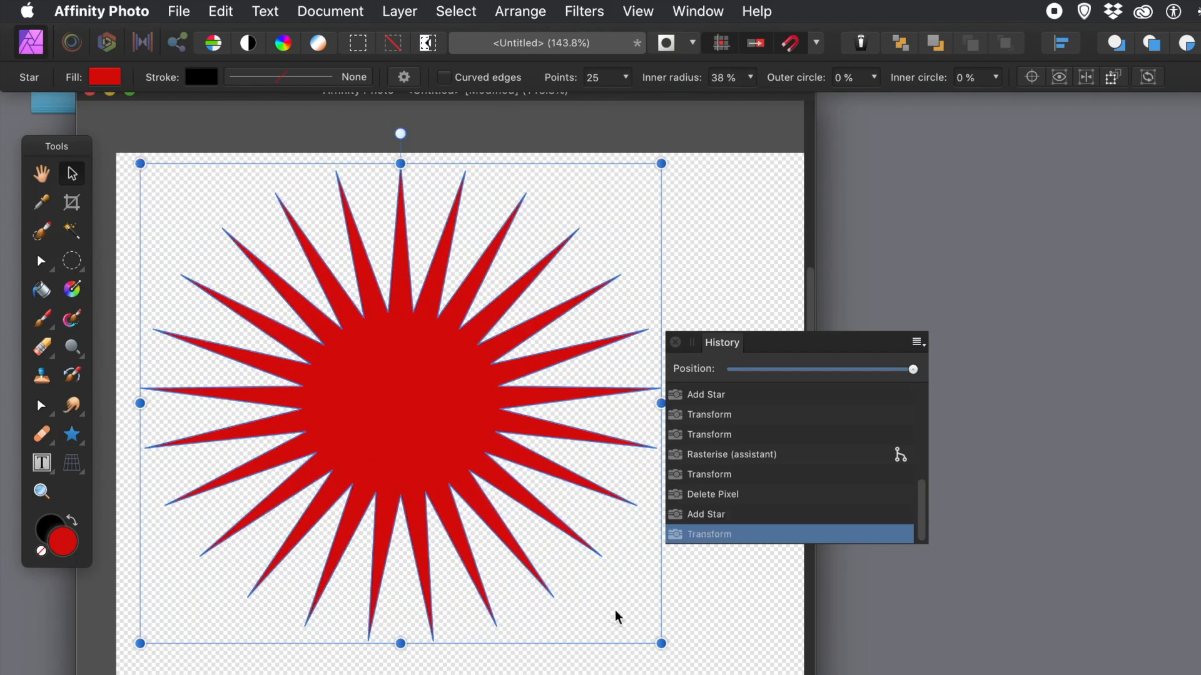
{"action": "left_click_drag", "start_coordinate": [661, 644], "coordinate": [712, 674]}
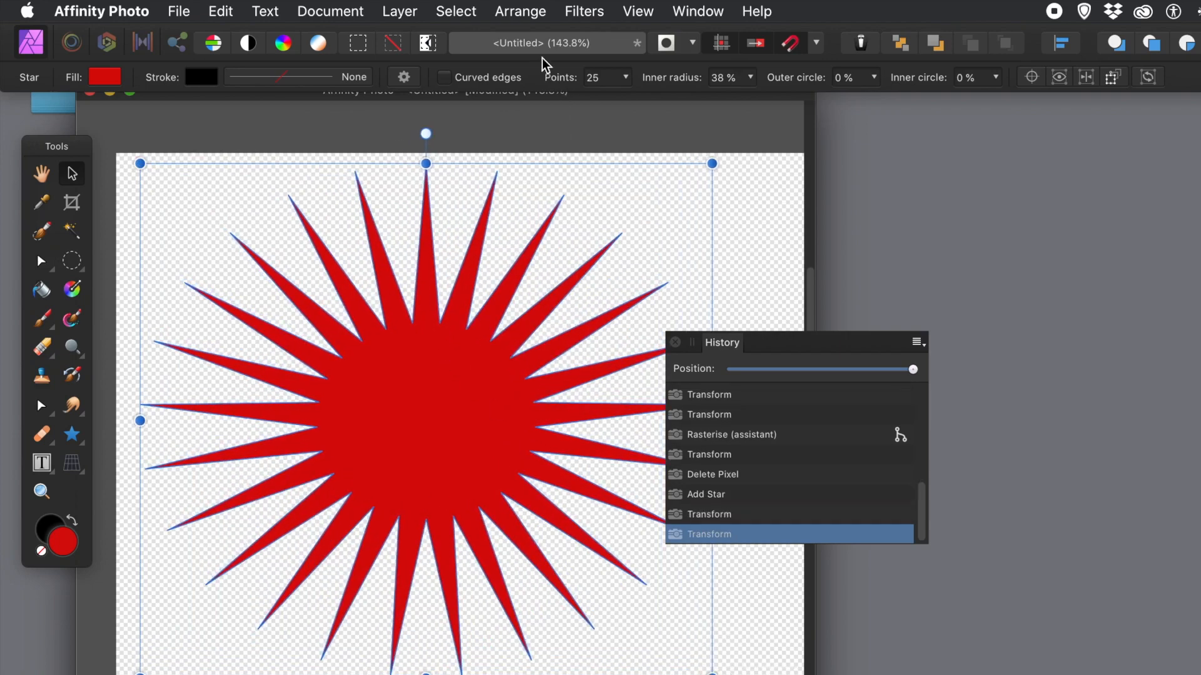
Try a Radial Blur on the 25-point star with a shifted centre and an angle of 65.1°, then cancel the filter
{"action": "left_click", "coordinate": [570, 14]}
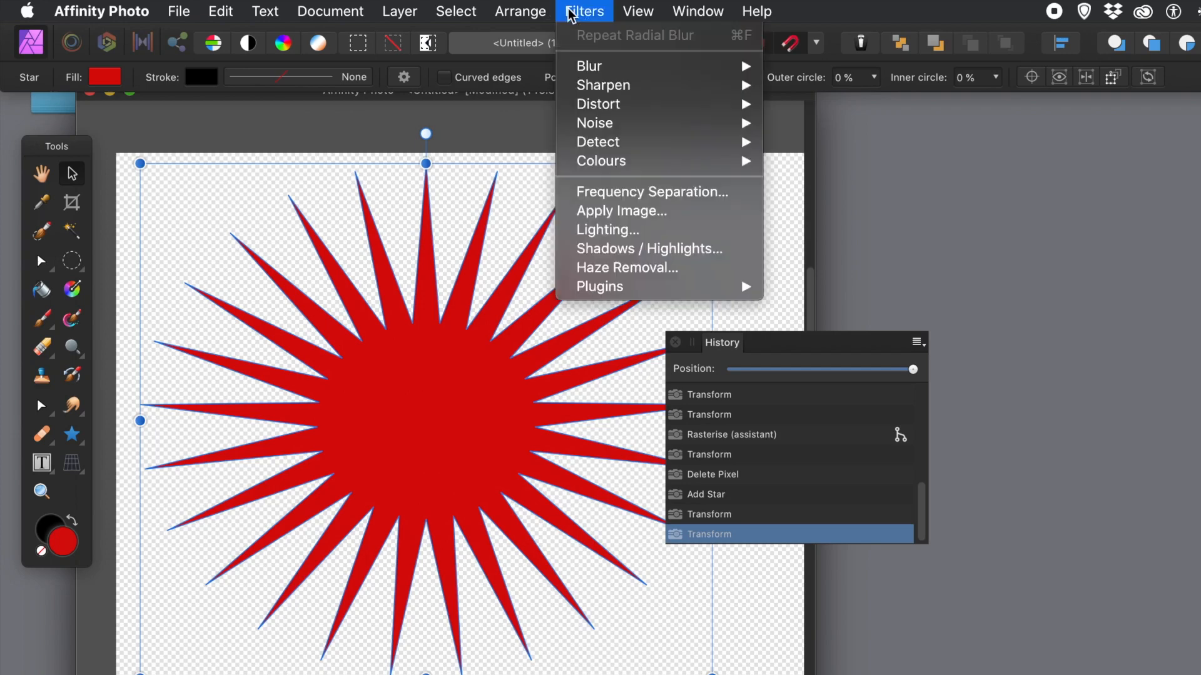
{"action": "mouse_move", "coordinate": [580, 76]}
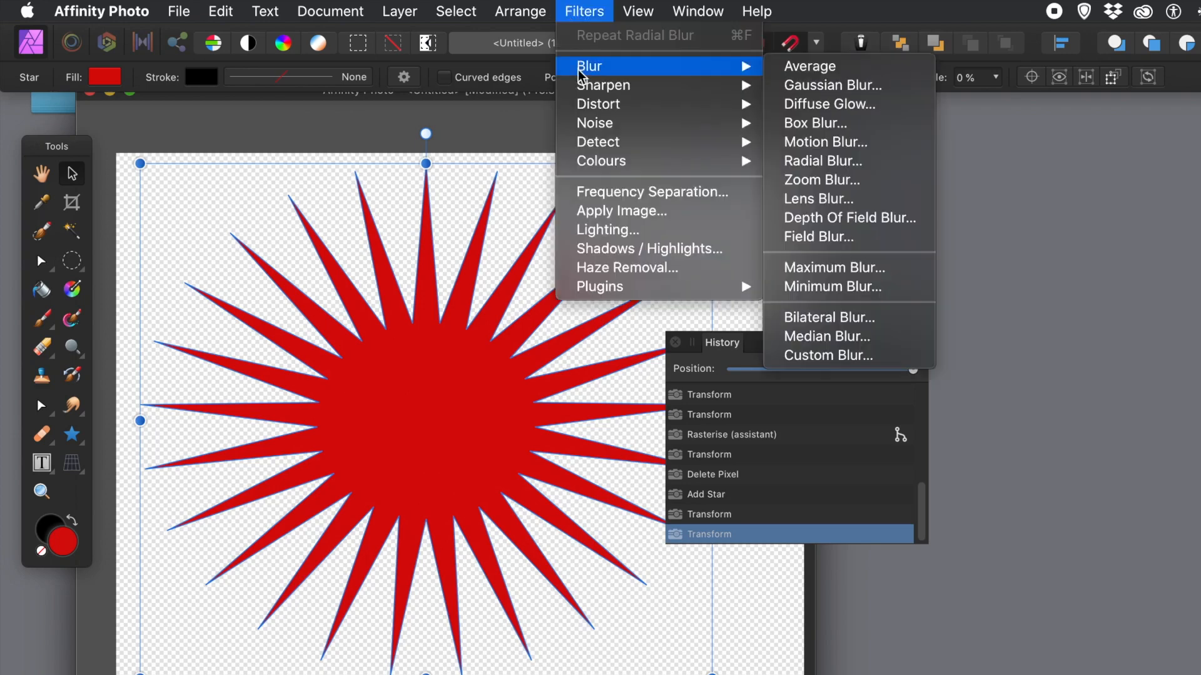
{"action": "left_click", "coordinate": [819, 164]}
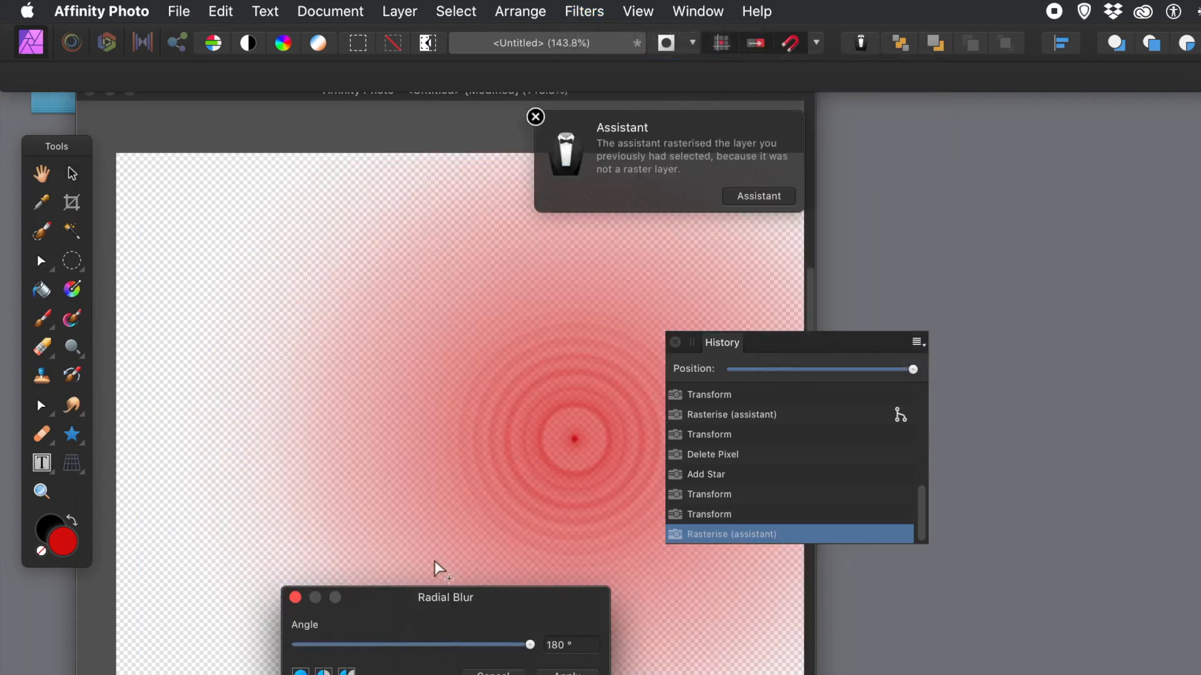
{"action": "left_click_drag", "start_coordinate": [421, 609], "coordinate": [776, 267]}
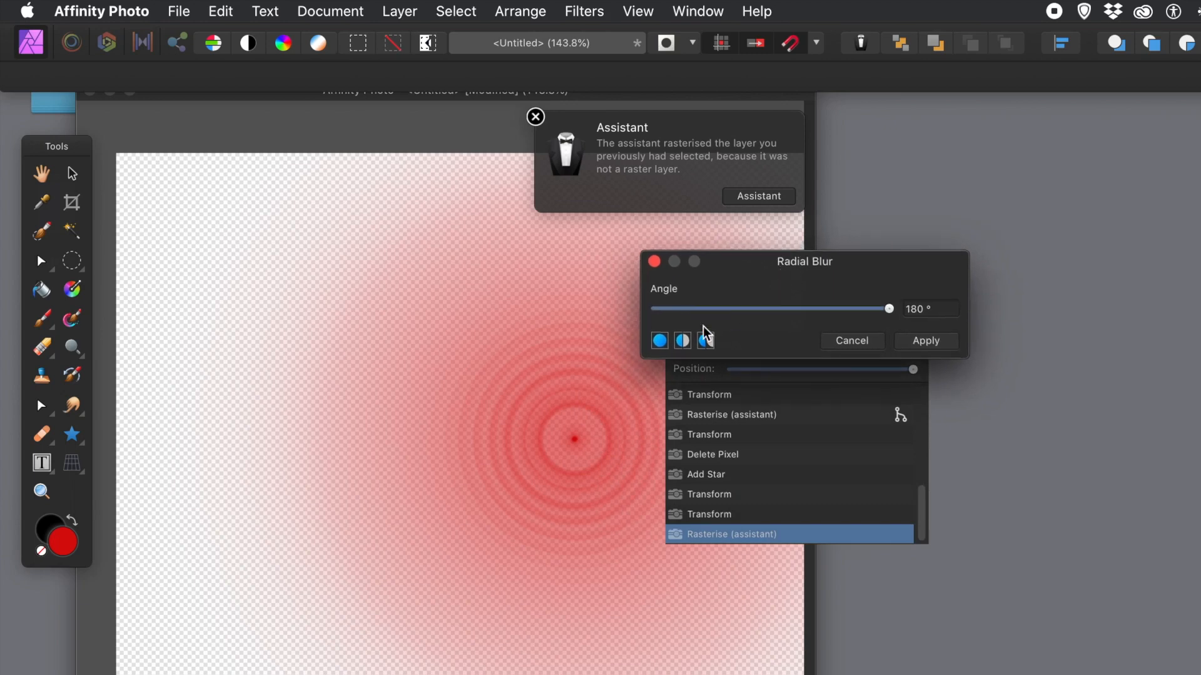
{"action": "left_click_drag", "start_coordinate": [525, 475], "coordinate": [576, 488]}
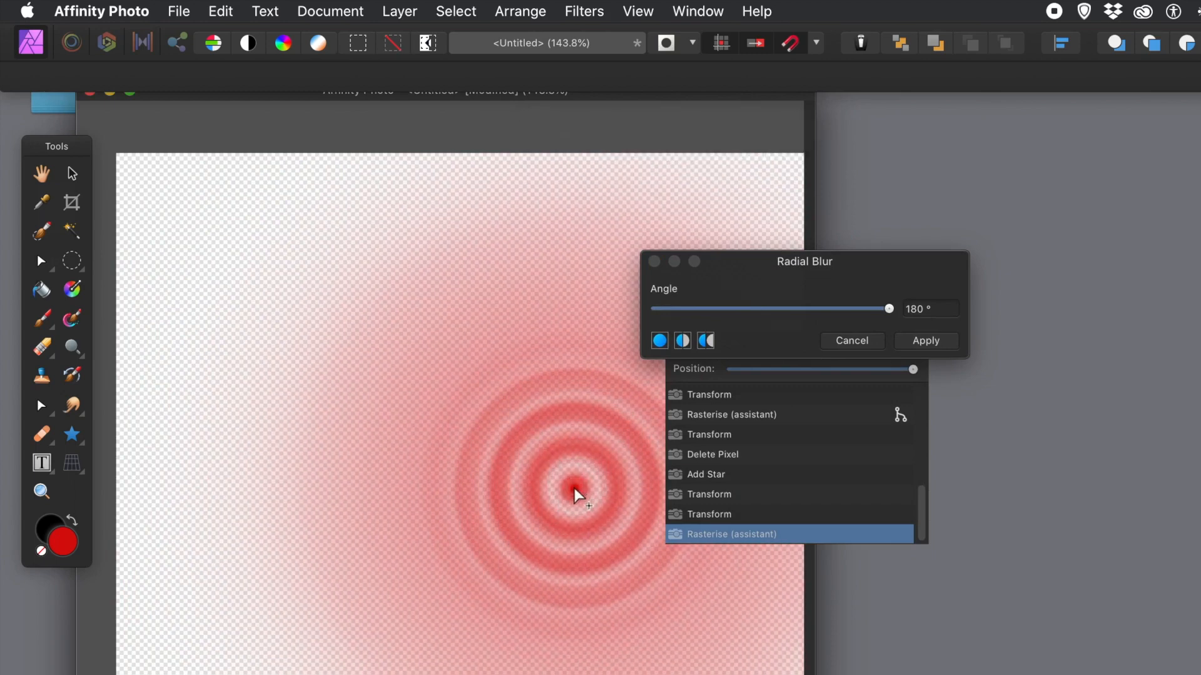
{"action": "left_click_drag", "start_coordinate": [876, 311], "coordinate": [829, 329]}
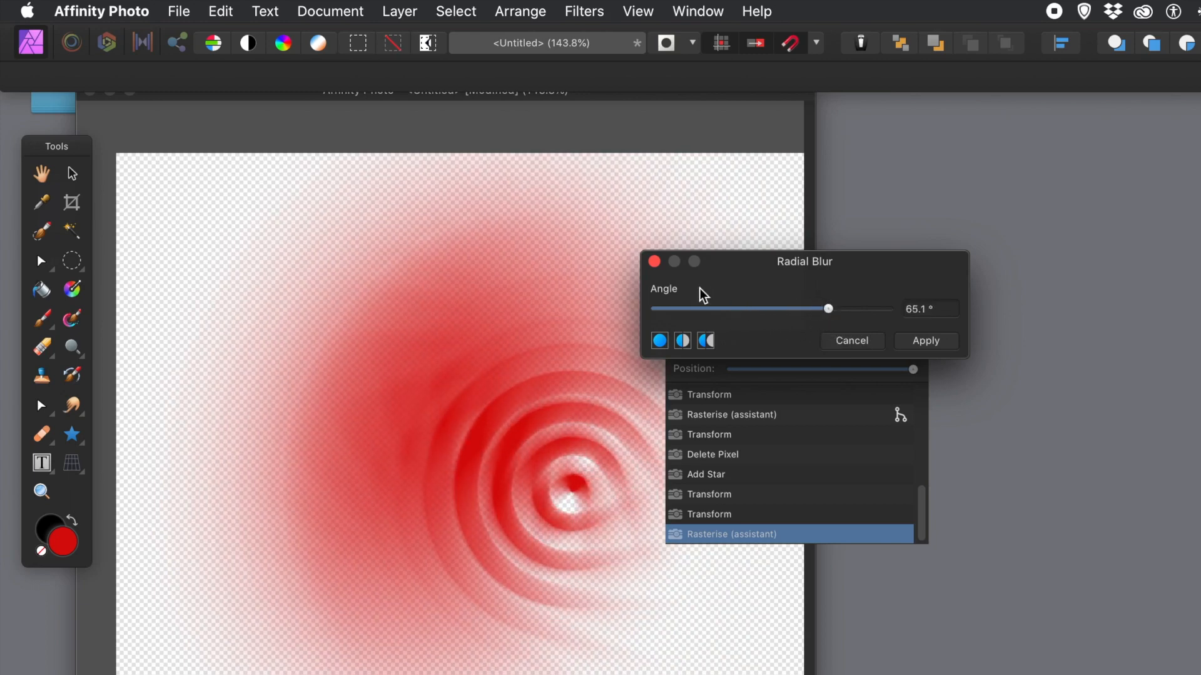
{"action": "left_click", "coordinate": [653, 262]}
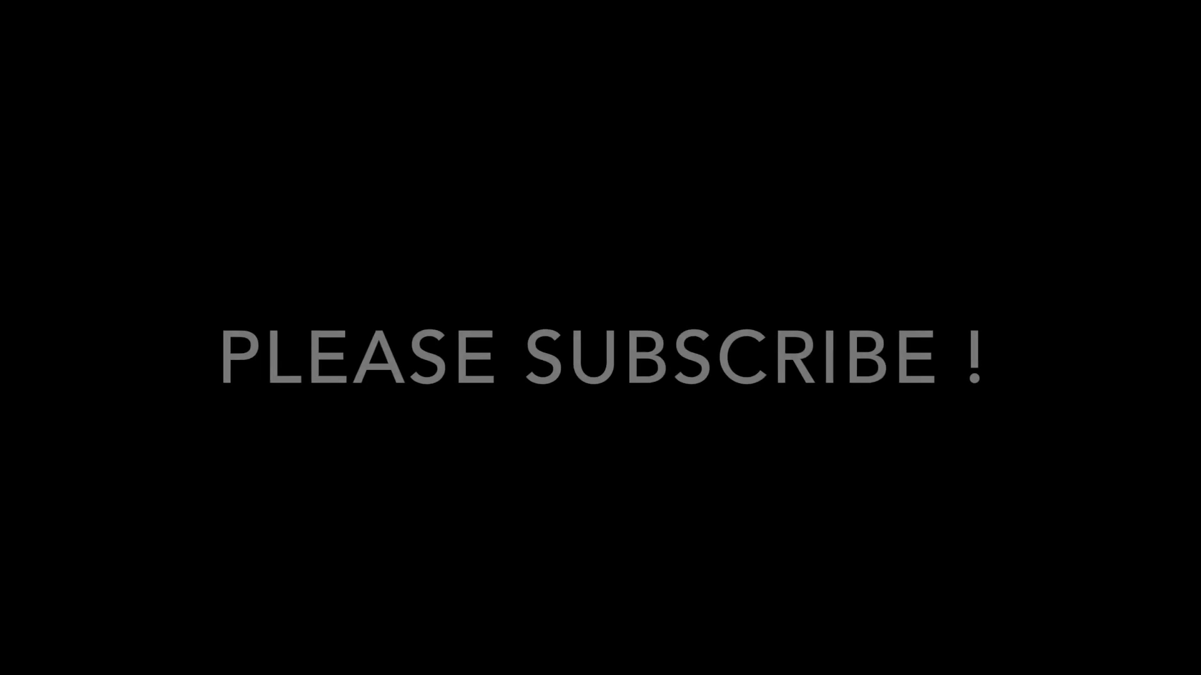